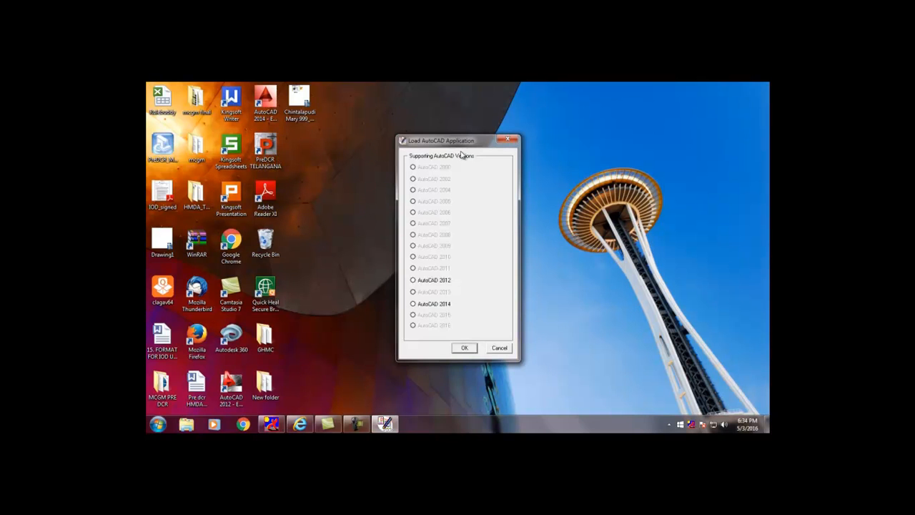
Step: Choose AutoCAD 2012 as the version to load and dock the floating PreDCR toolbar
{"action": "left_click", "coordinate": [413, 280]}
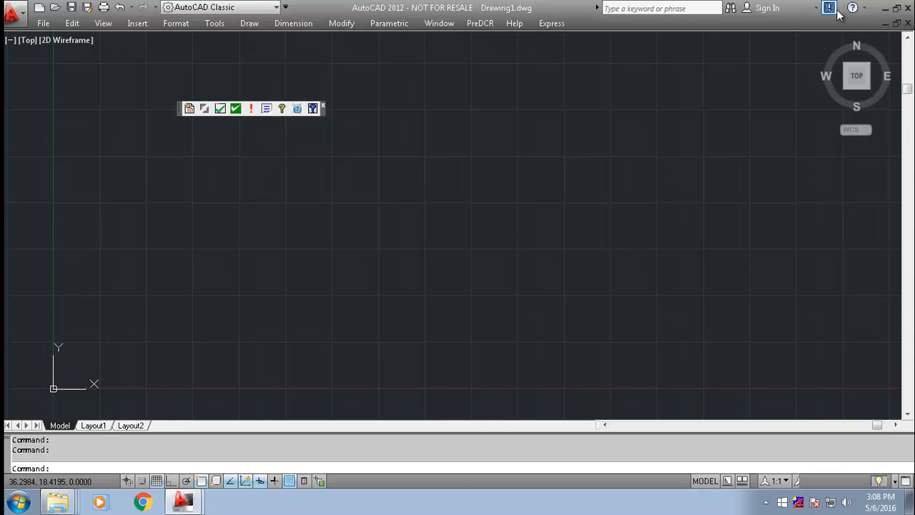
{"action": "double_click", "coordinate": [179, 108]}
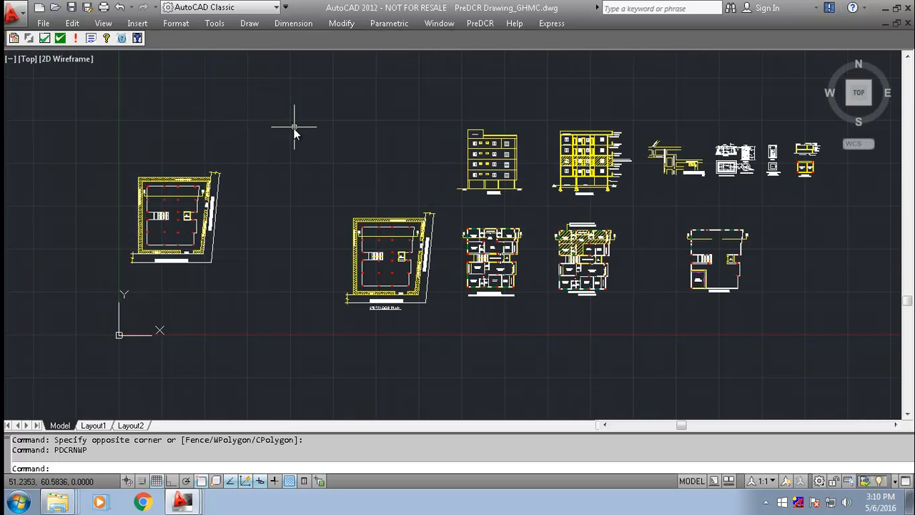
Step: Set the project type to Building Permission in the project information and acknowledge the creation of the PreDCR layers
{"action": "left_click", "coordinate": [13, 40]}
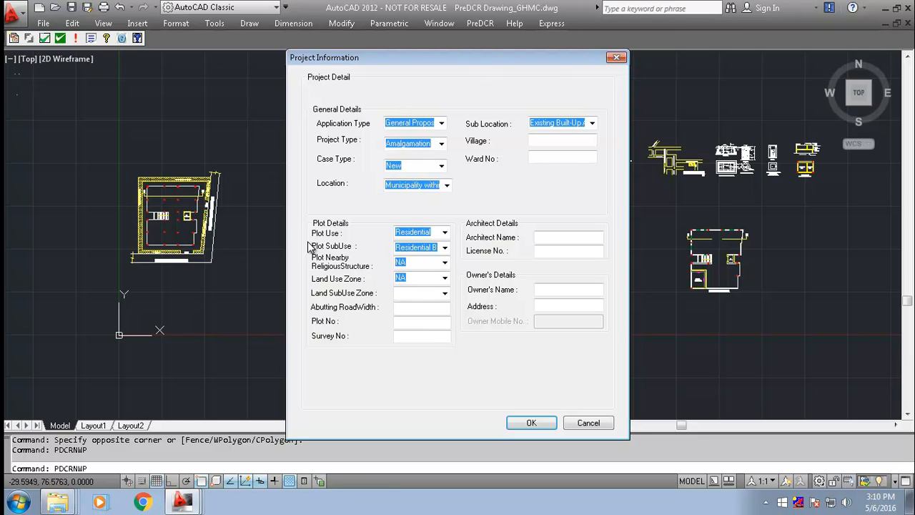
{"action": "left_click", "coordinate": [441, 143]}
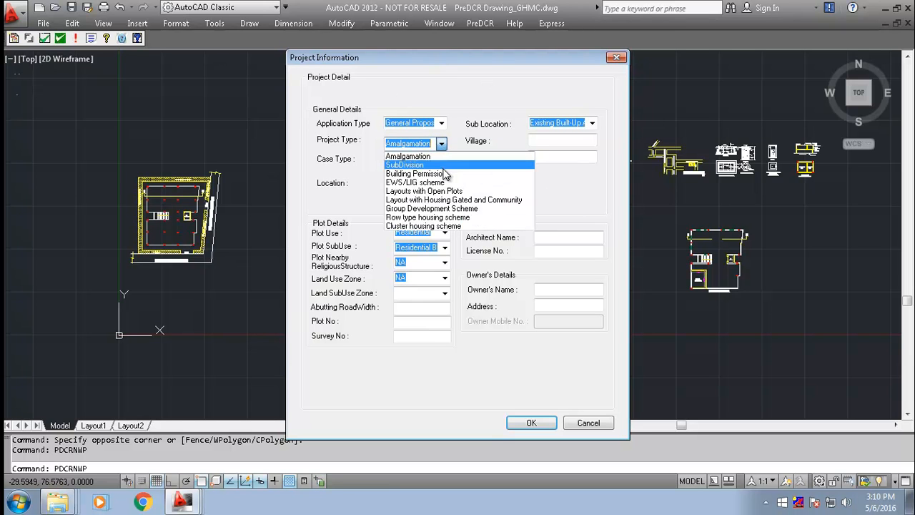
{"action": "left_click", "coordinate": [418, 174]}
{"action": "left_click", "coordinate": [537, 422]}
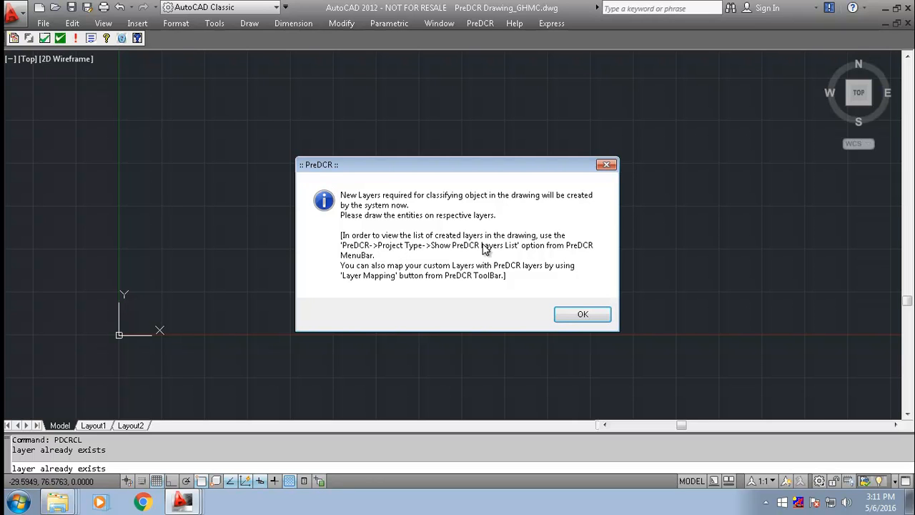
{"action": "left_click", "coordinate": [577, 314]}
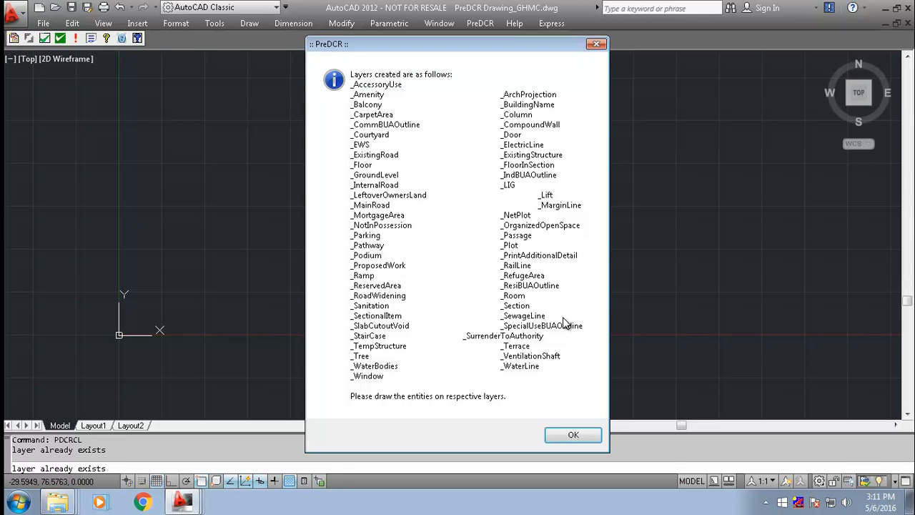
{"action": "left_click", "coordinate": [575, 435]}
Step: Look up the description, markings and basic verifications for the _Plot layer in Layer Info
{"action": "scroll", "coordinate": [414, 299], "scroll_direction": "down", "scroll_amount": 3}
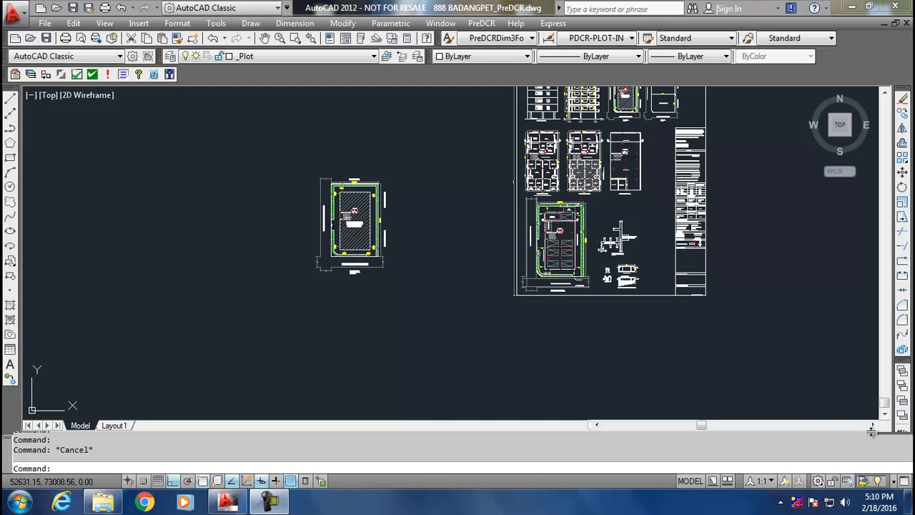
{"action": "scroll", "coordinate": [409, 241], "scroll_direction": "up", "scroll_amount": 3}
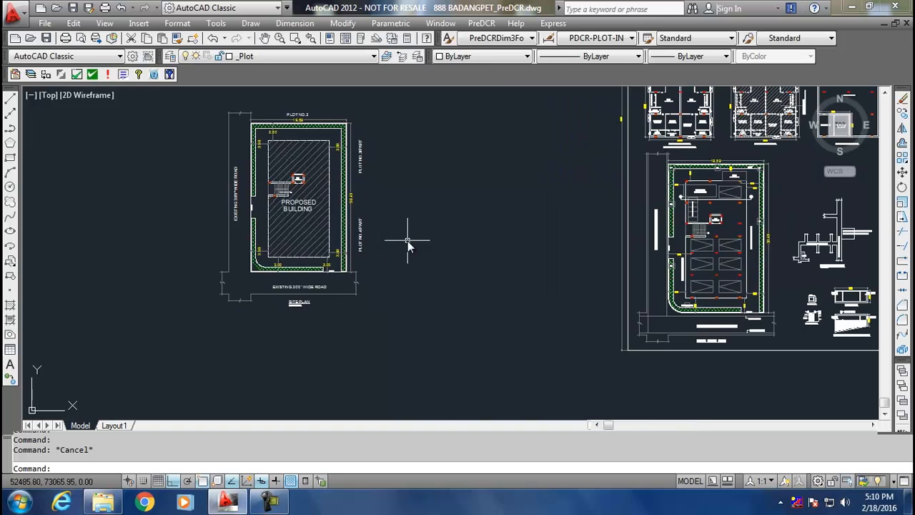
{"action": "left_click", "coordinate": [171, 74]}
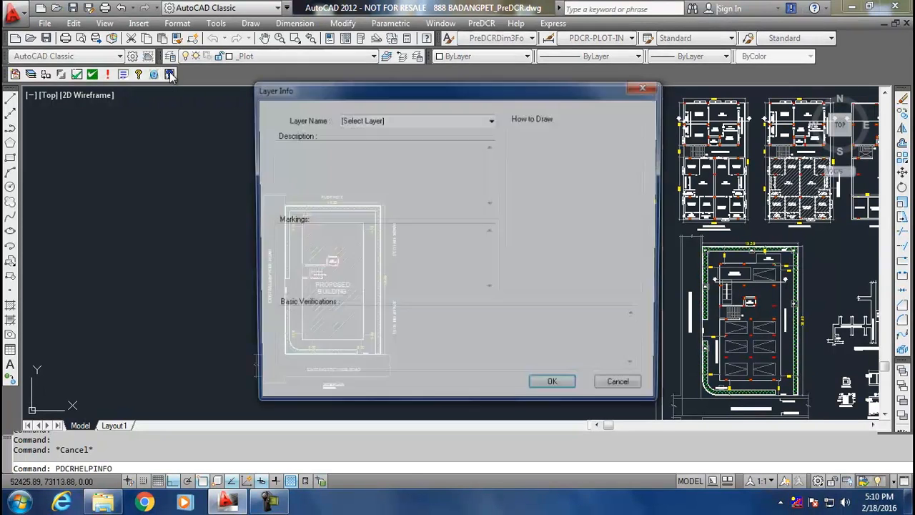
{"action": "left_click", "coordinate": [492, 120]}
{"action": "left_click_drag", "start_coordinate": [493, 150], "coordinate": [508, 200]}
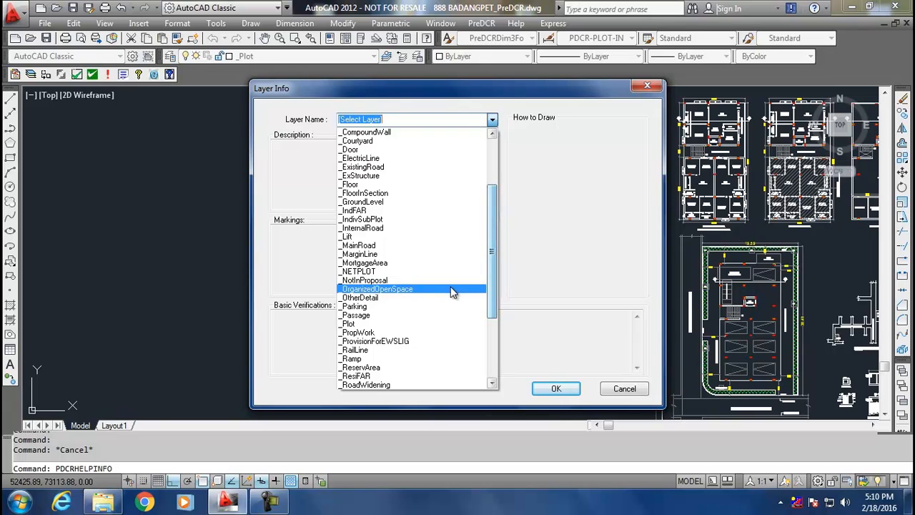
{"action": "left_click", "coordinate": [453, 324]}
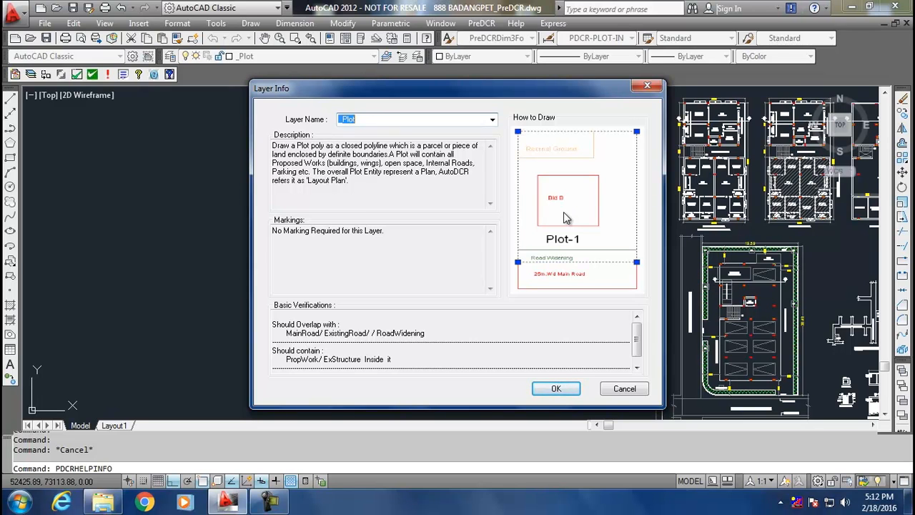
{"action": "left_click", "coordinate": [557, 390]}
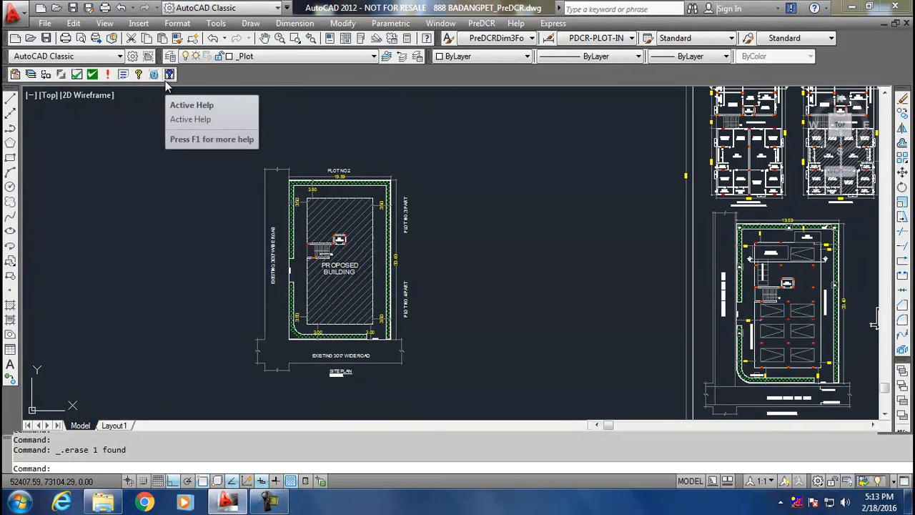
Step: Draw a 19.59 by 30.49 rectangular main polyline for the Plot entity, tracing the plot boundary of the site plan
{"action": "left_click", "coordinate": [157, 78]}
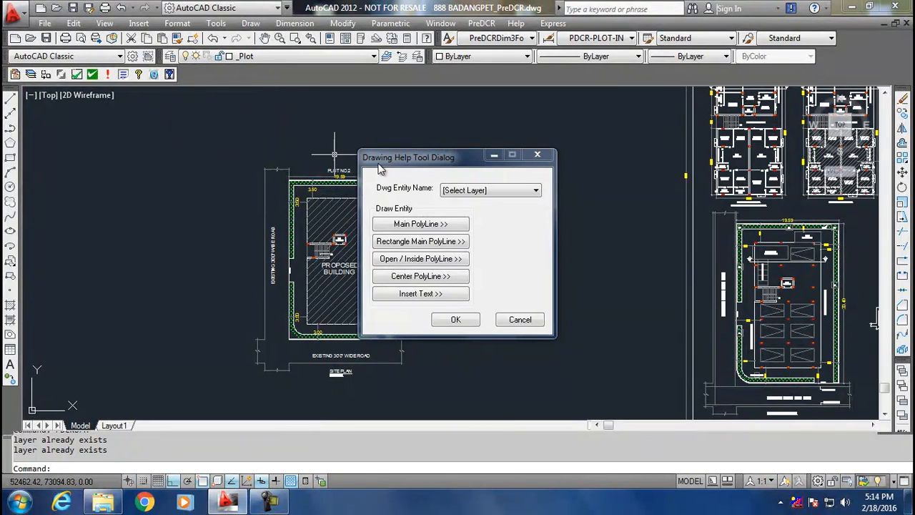
{"action": "left_click", "coordinate": [477, 191]}
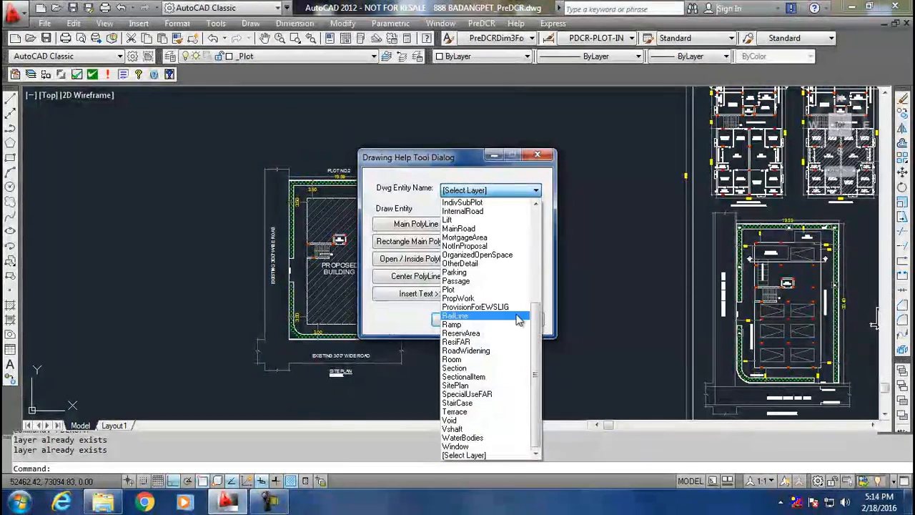
{"action": "left_click", "coordinate": [457, 289]}
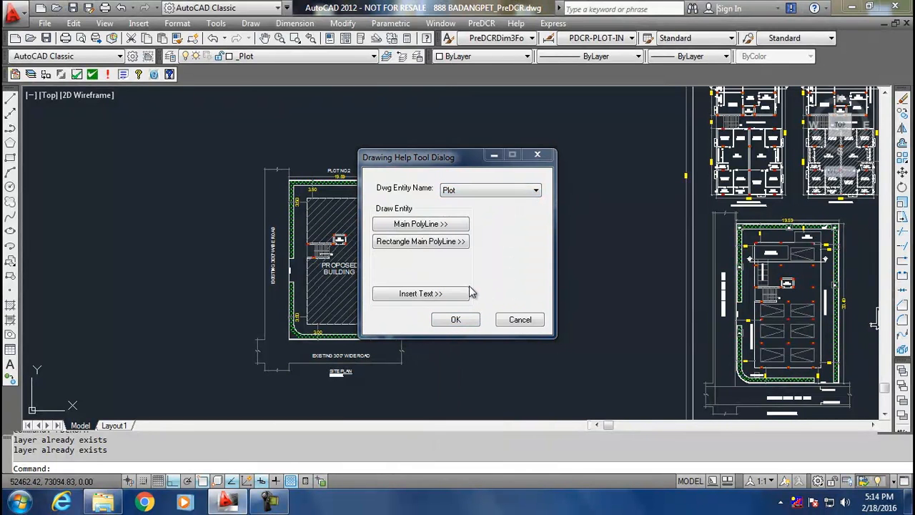
{"action": "left_click", "coordinate": [444, 244]}
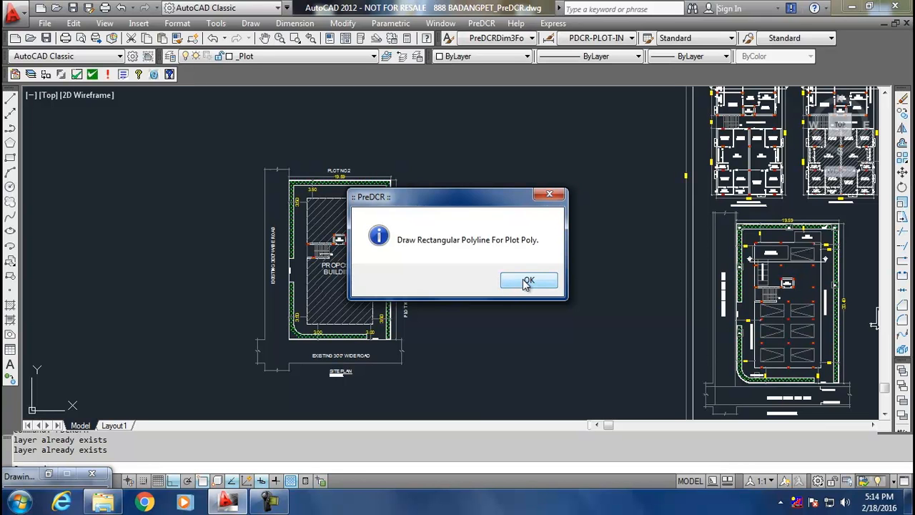
{"action": "left_click", "coordinate": [526, 281]}
{"action": "scroll", "coordinate": [291, 191], "scroll_direction": "up", "scroll_amount": 3}
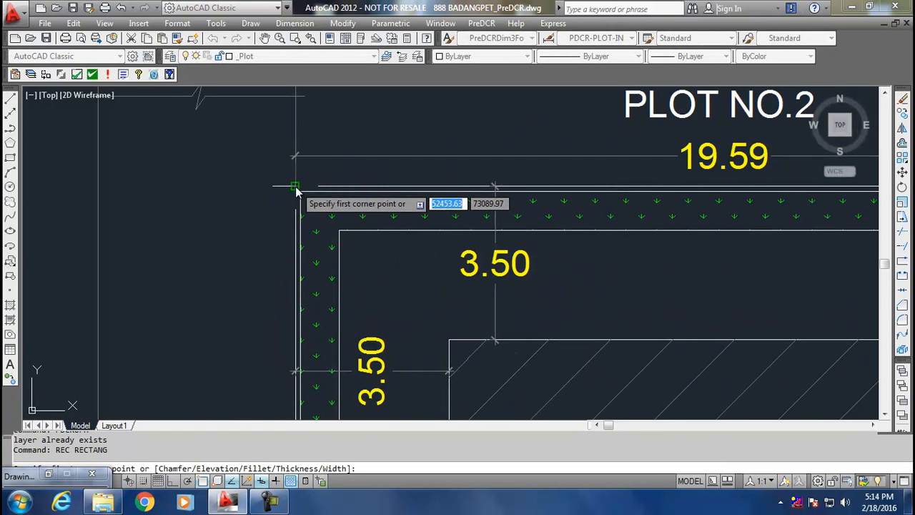
{"action": "left_click", "coordinate": [302, 201]}
{"action": "scroll", "coordinate": [489, 342], "scroll_direction": "down", "scroll_amount": 3}
{"action": "scroll", "coordinate": [343, 265], "scroll_direction": "down", "scroll_amount": 5}
{"action": "scroll", "coordinate": [325, 222], "scroll_direction": "up", "scroll_amount": 10}
{"action": "scroll", "coordinate": [323, 223], "scroll_direction": "up", "scroll_amount": 4}
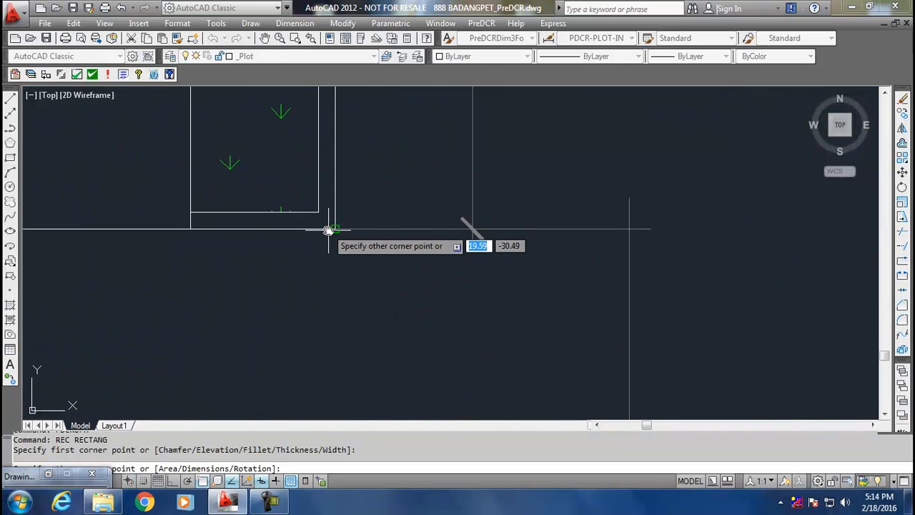
{"action": "scroll", "coordinate": [367, 179], "scroll_direction": "down", "scroll_amount": 5}
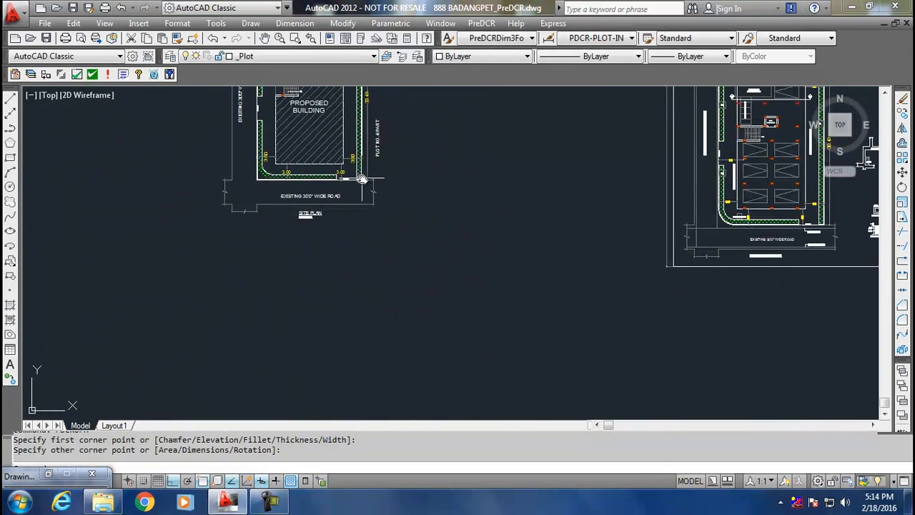
{"action": "key", "text": "Escape"}
{"action": "left_click", "coordinate": [474, 167]}
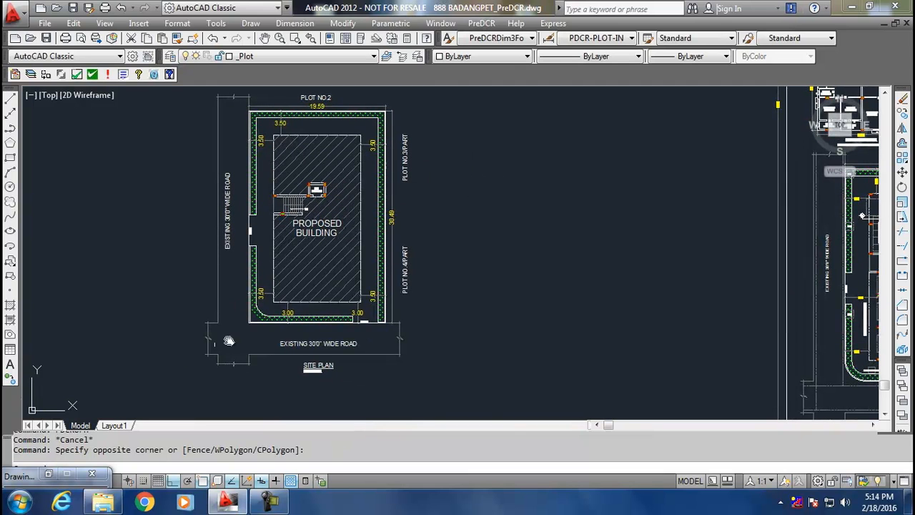
Step: Insert the text RESI PLOT for the Plot entity, using the plot boundary polyline of the site plan
{"action": "left_click", "coordinate": [154, 74]}
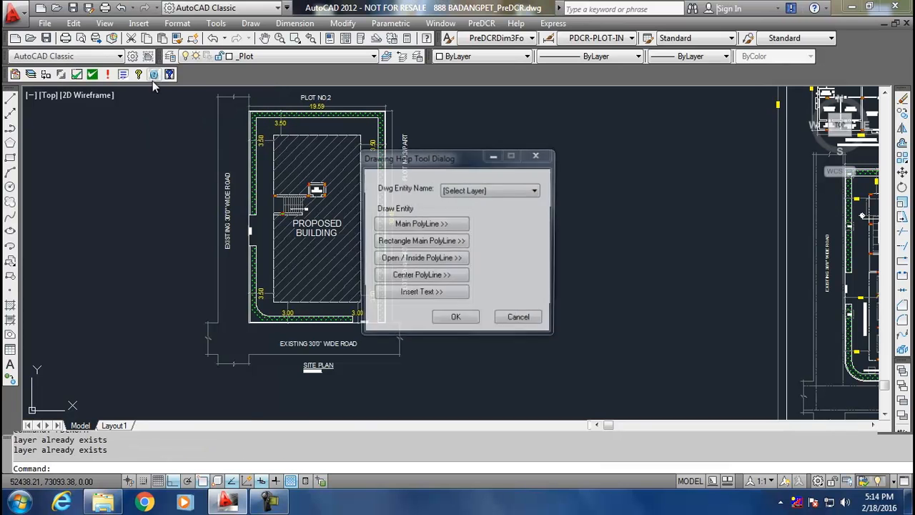
{"action": "left_click", "coordinate": [469, 190]}
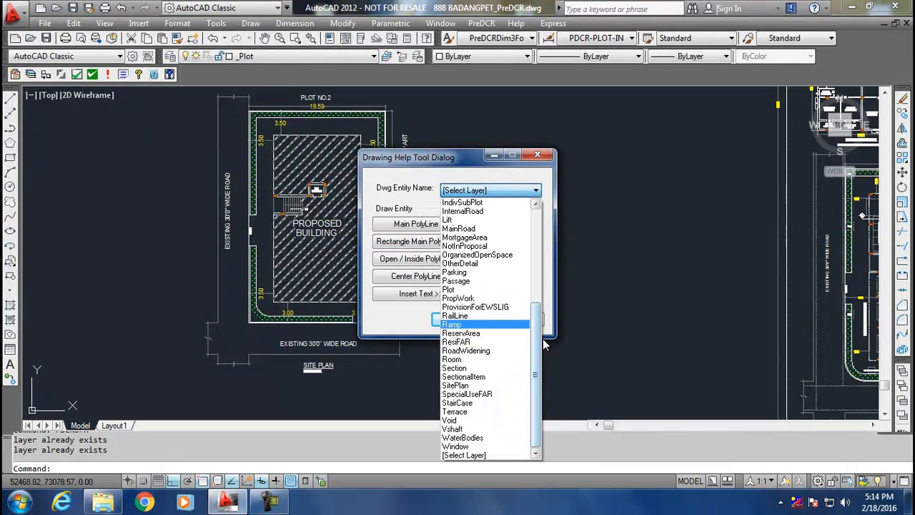
{"action": "left_click", "coordinate": [472, 290]}
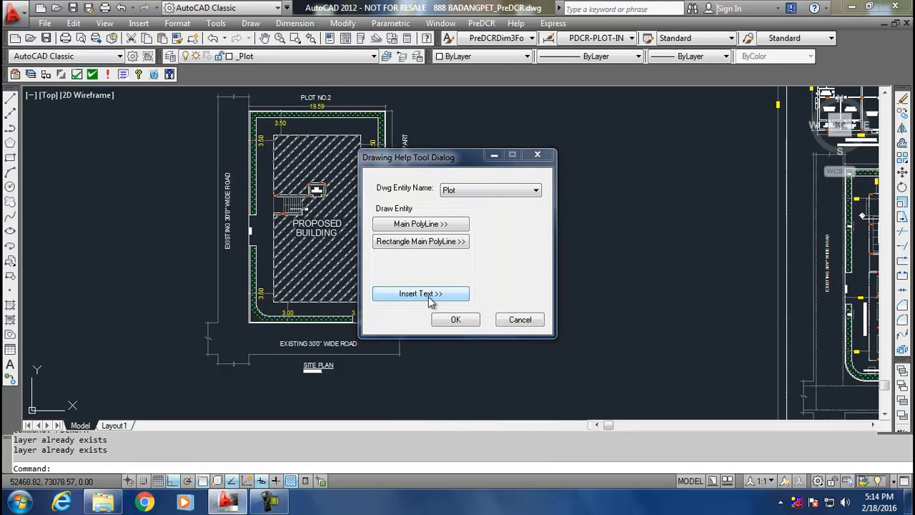
{"action": "left_click", "coordinate": [430, 299]}
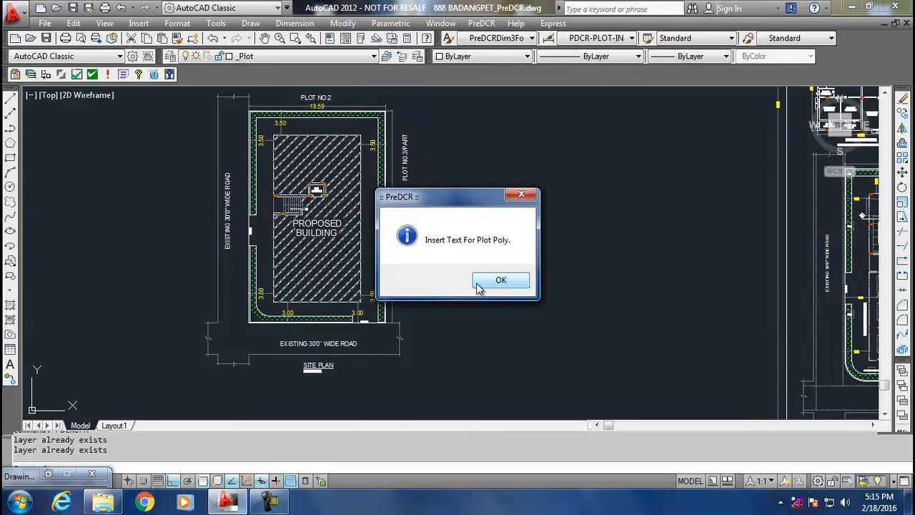
{"action": "left_click", "coordinate": [500, 280]}
{"action": "scroll", "coordinate": [451, 216], "scroll_direction": "up", "scroll_amount": 6}
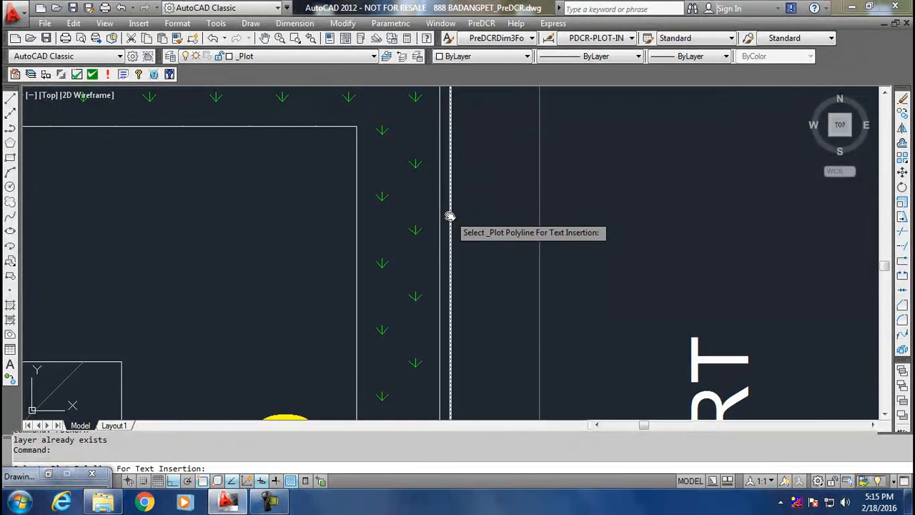
{"action": "left_click", "coordinate": [450, 216]}
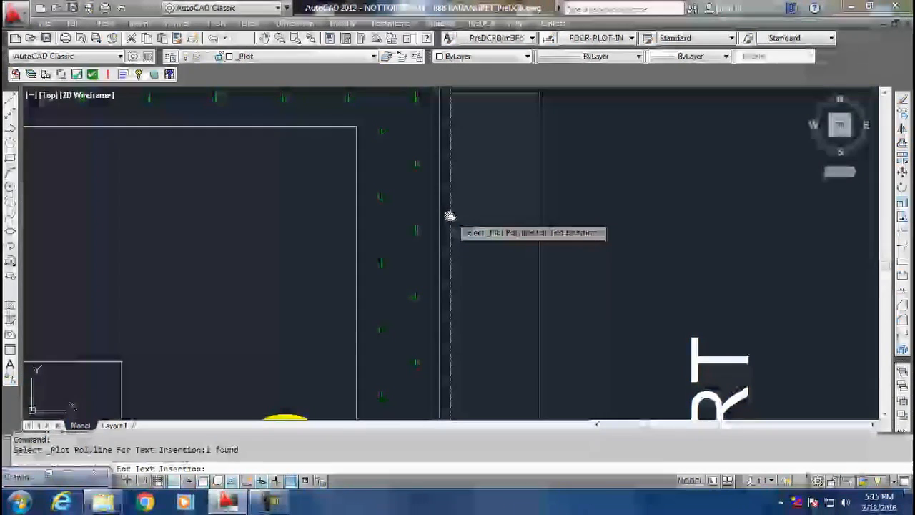
{"action": "scroll", "coordinate": [467, 247], "scroll_direction": "down", "scroll_amount": 5}
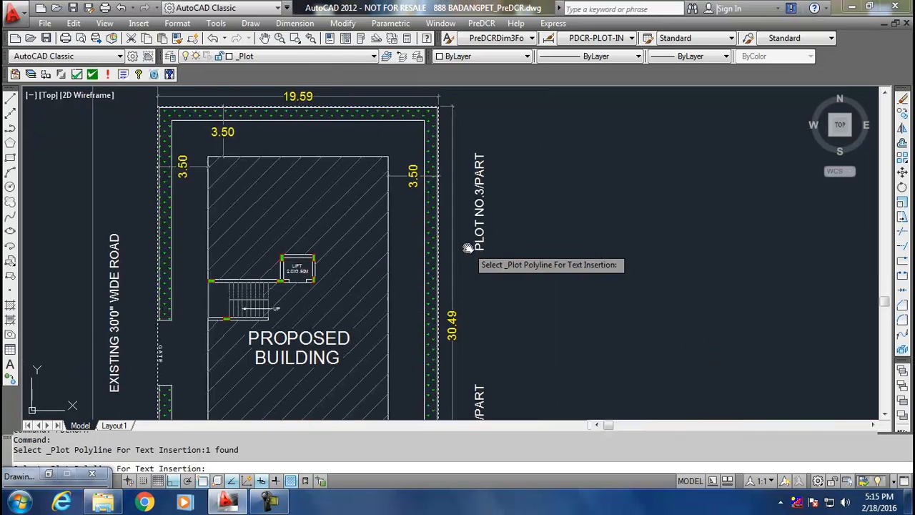
{"action": "key", "text": "Return"}
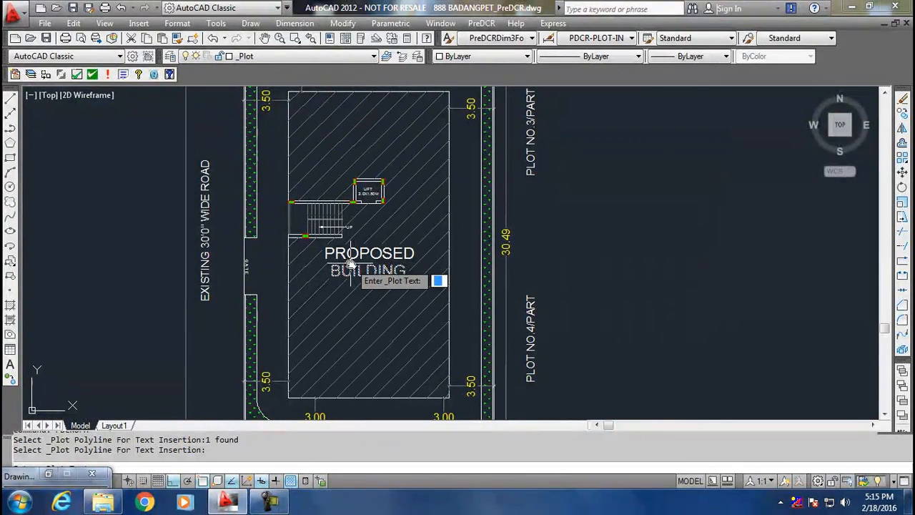
{"action": "type", "text": "PL"}
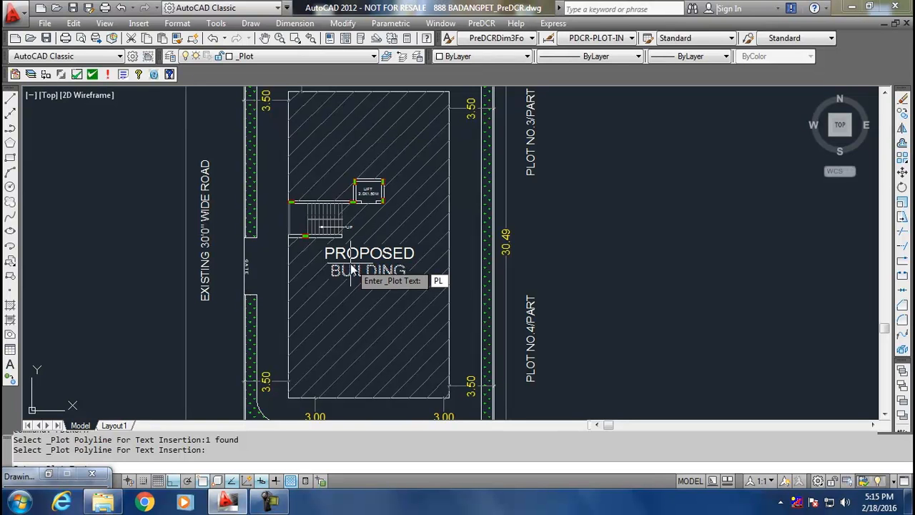
{"action": "type", "text": "OT"}
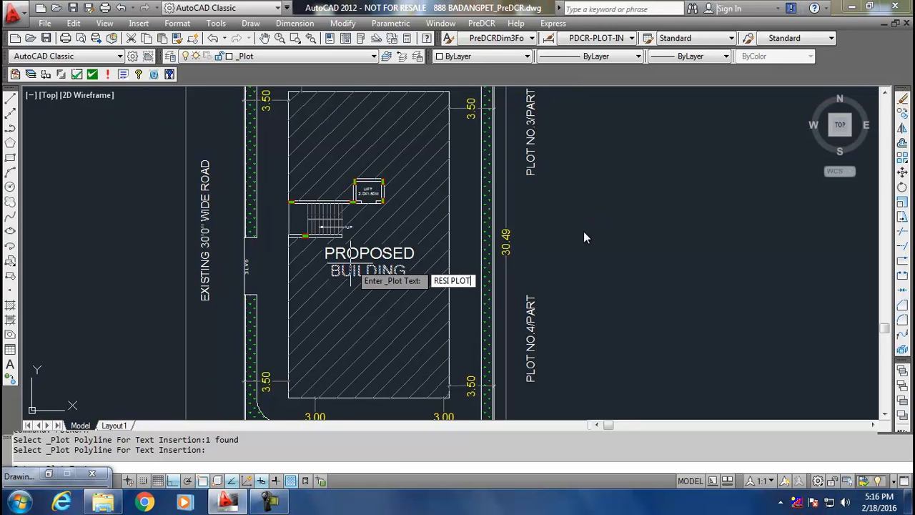
{"action": "key", "text": "Return"}
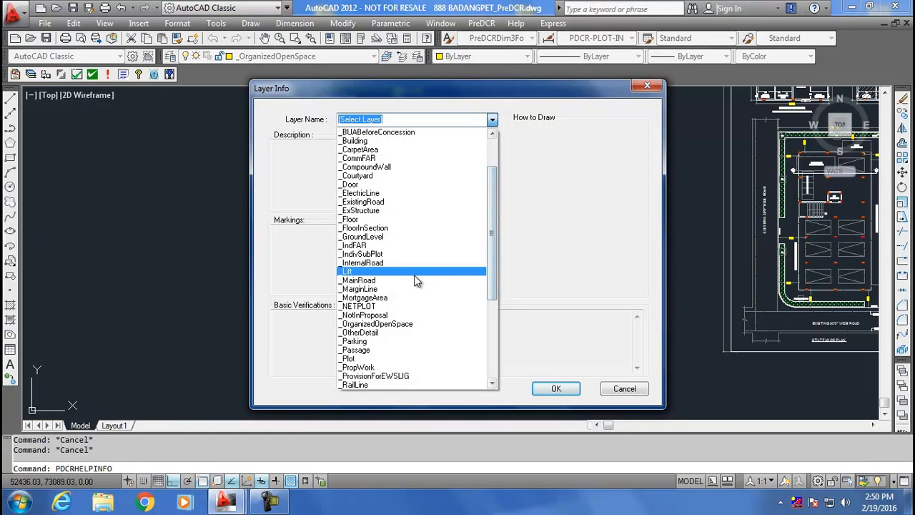
Step: Look up the description, markings and basic verifications for the _MainRoad layer in Layer Info
{"action": "left_click", "coordinate": [417, 280]}
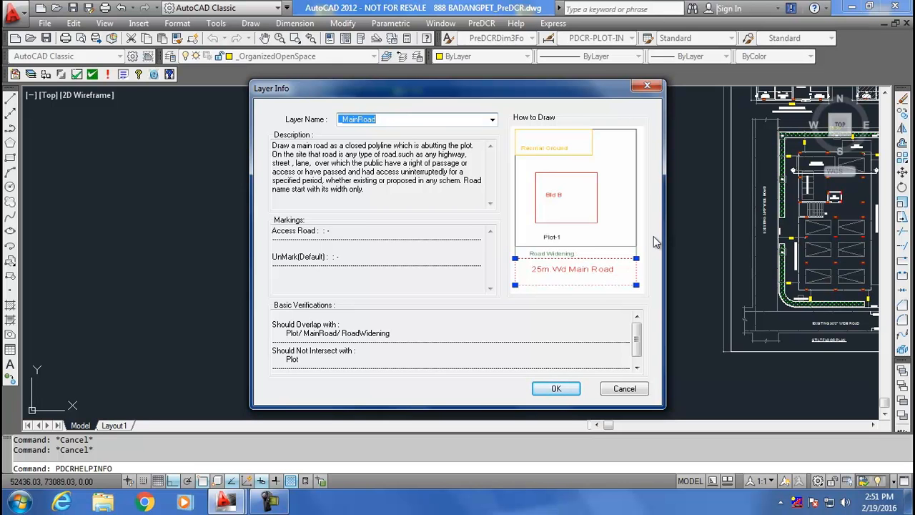
{"action": "left_click", "coordinate": [557, 389]}
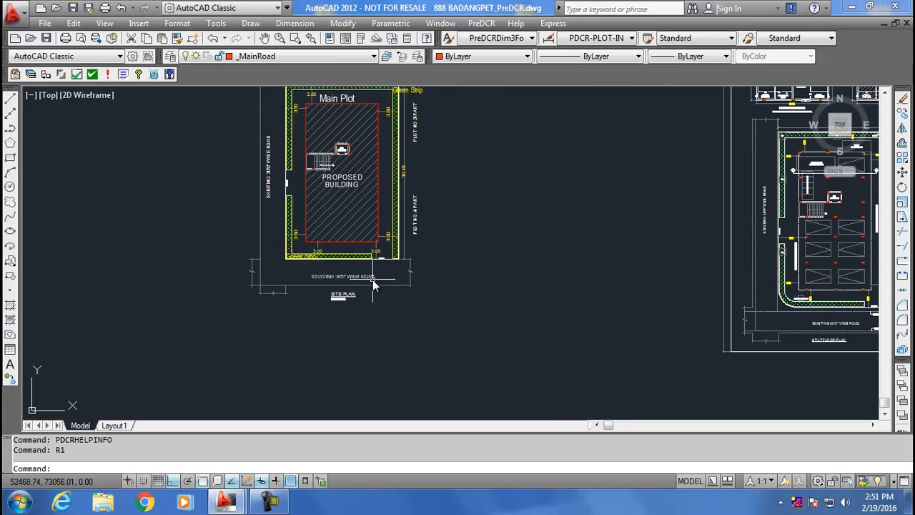
{"action": "scroll", "coordinate": [373, 282], "scroll_direction": "down", "scroll_amount": 3}
{"action": "middle_click_drag", "start_coordinate": [343, 285], "coordinate": [359, 253]}
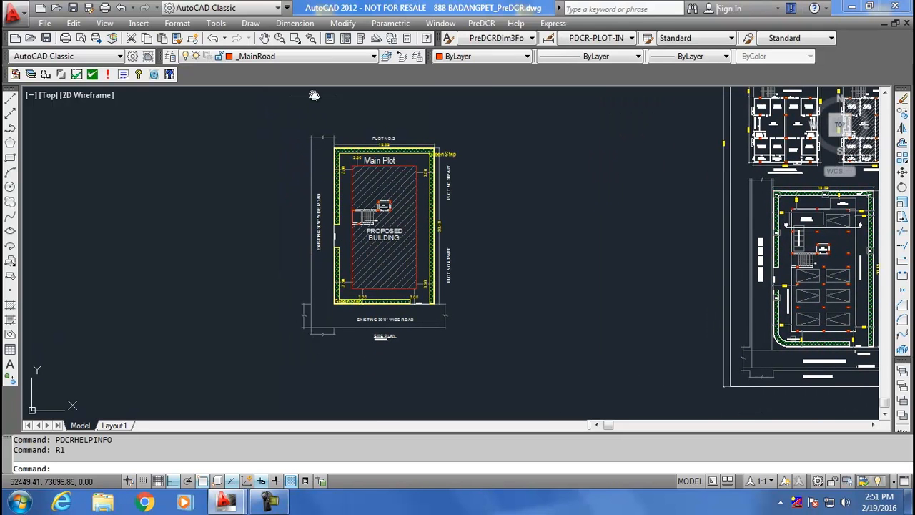
Step: Start a polyline on the _MainRoad layer across the north end of the west road and down the plot's west edge to its southwest corner
{"action": "left_click", "coordinate": [329, 60]}
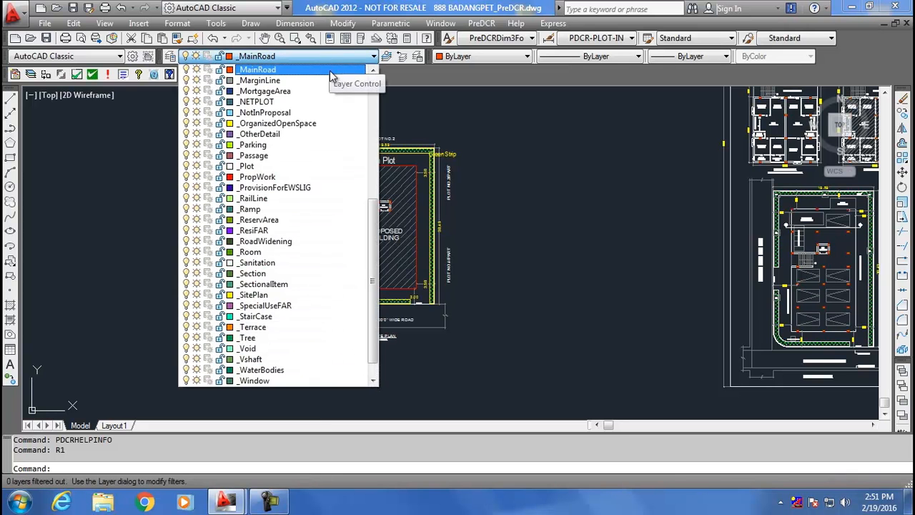
{"action": "left_click", "coordinate": [330, 70]}
{"action": "scroll", "coordinate": [362, 126], "scroll_direction": "down", "scroll_amount": 2}
{"action": "middle_click_drag", "start_coordinate": [363, 126], "coordinate": [379, 166]}
{"action": "key", "text": "Return"}
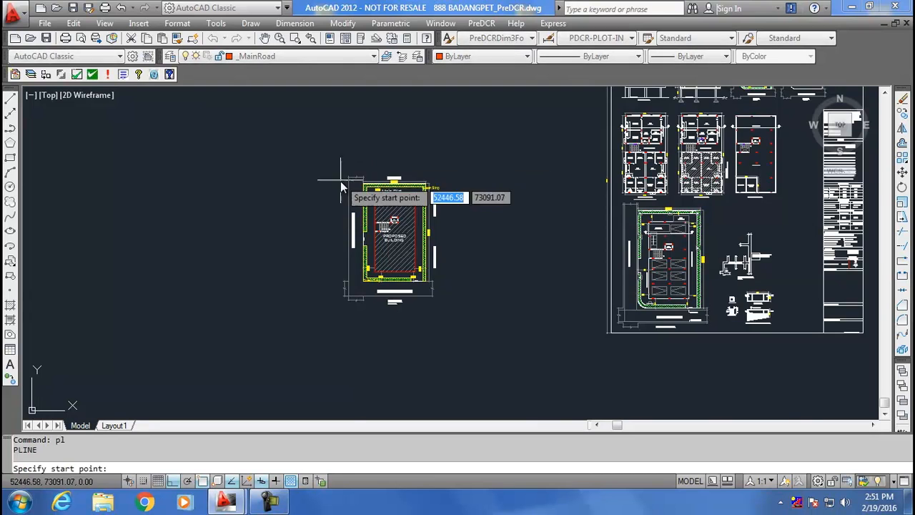
{"action": "scroll", "coordinate": [361, 179], "scroll_direction": "up", "scroll_amount": 5}
{"action": "left_click", "coordinate": [376, 147]}
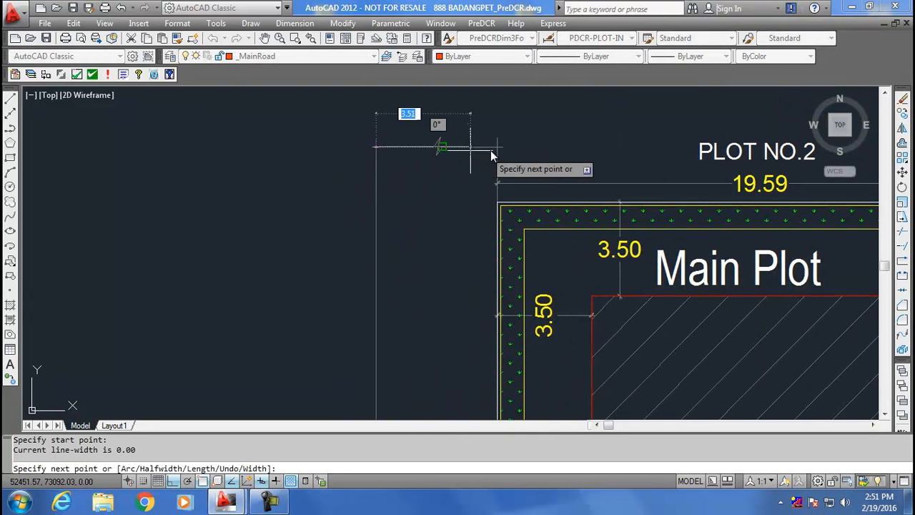
{"action": "left_click", "coordinate": [500, 146]}
{"action": "scroll", "coordinate": [508, 277], "scroll_direction": "down", "scroll_amount": 2}
{"action": "middle_click_drag", "start_coordinate": [509, 276], "coordinate": [386, 2]}
{"action": "scroll", "coordinate": [429, 336], "scroll_direction": "down", "scroll_amount": 2}
{"action": "middle_click_drag", "start_coordinate": [417, 331], "coordinate": [383, 174]}
{"action": "scroll", "coordinate": [368, 245], "scroll_direction": "up", "scroll_amount": 3}
{"action": "middle_click_drag", "start_coordinate": [364, 260], "coordinate": [360, 272]}
{"action": "scroll", "coordinate": [359, 272], "scroll_direction": "up", "scroll_amount": 5}
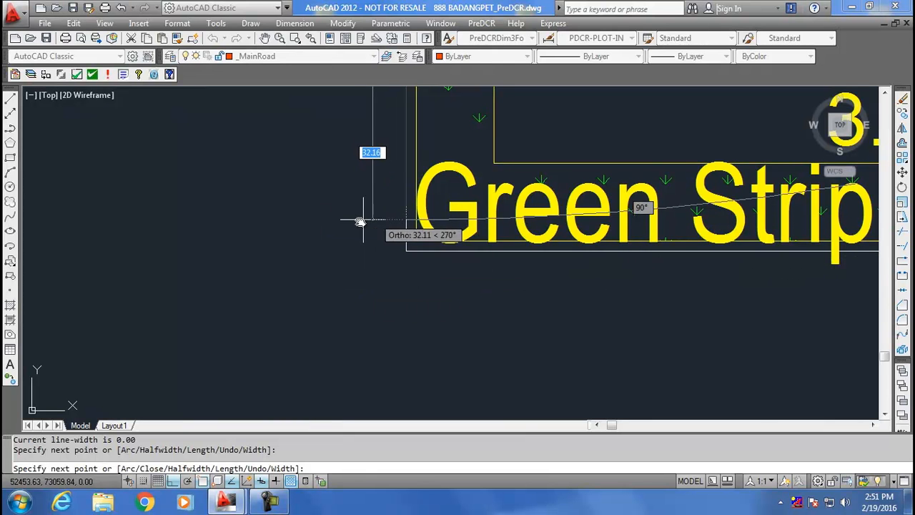
{"action": "scroll", "coordinate": [411, 231], "scroll_direction": "down", "scroll_amount": 5}
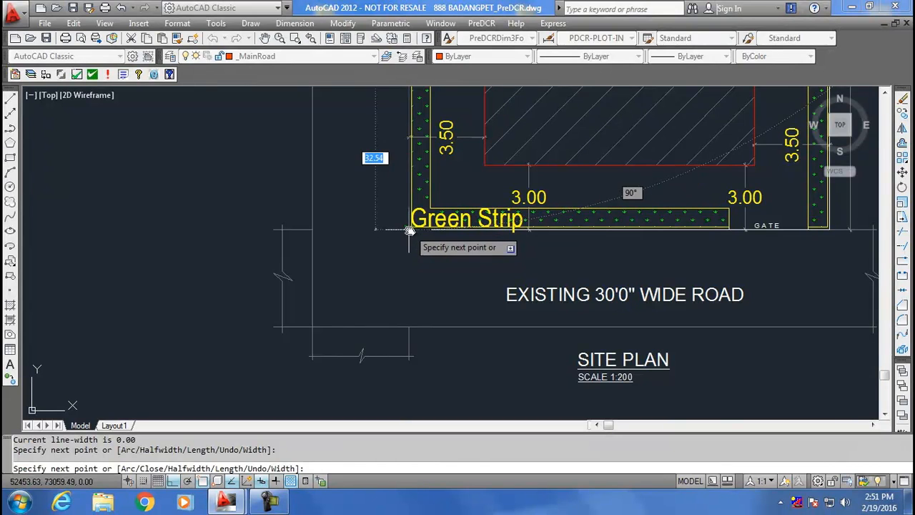
{"action": "left_click", "coordinate": [410, 230]}
Step: Continue the main road polyline along the plot's south edge and around the road's outer boundary, finishing at its starting corner
{"action": "scroll", "coordinate": [556, 243], "scroll_direction": "down", "scroll_amount": 4}
{"action": "scroll", "coordinate": [557, 245], "scroll_direction": "down", "scroll_amount": 3}
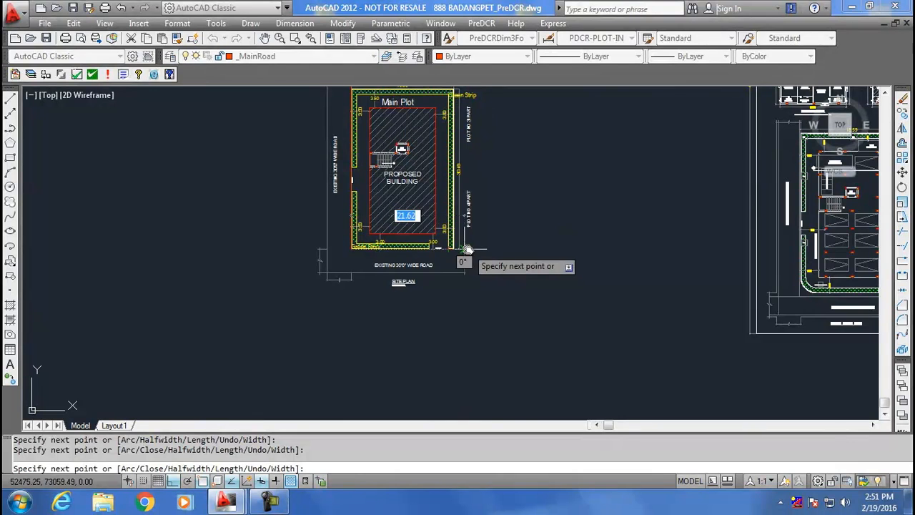
{"action": "left_click", "coordinate": [467, 249]}
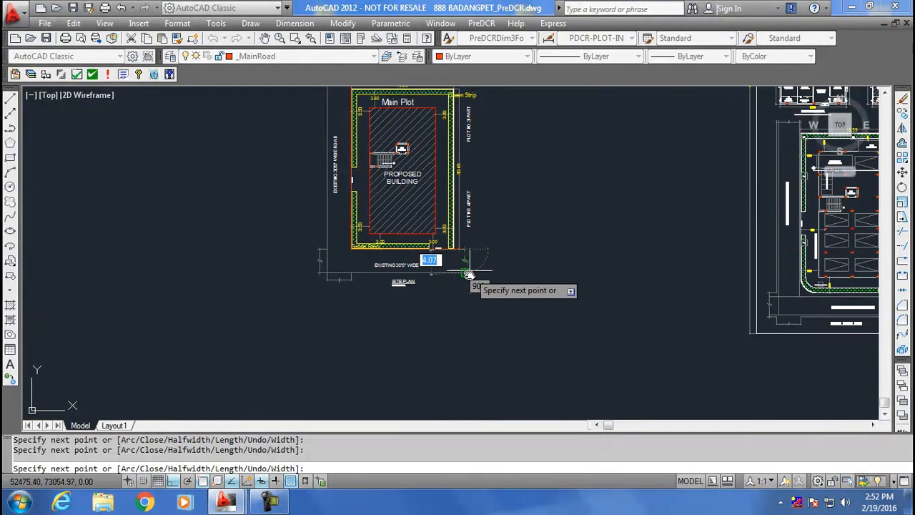
{"action": "left_click", "coordinate": [466, 273]}
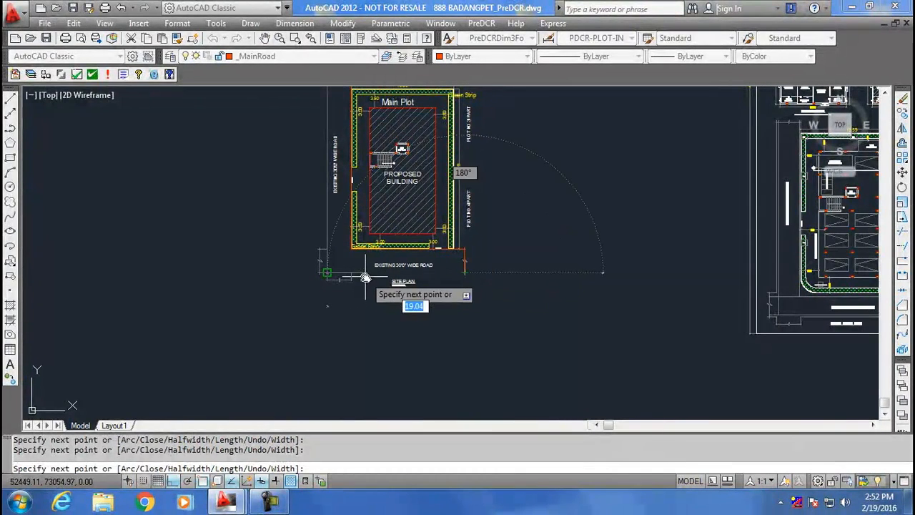
{"action": "middle_click_drag", "start_coordinate": [390, 276], "coordinate": [491, 276]}
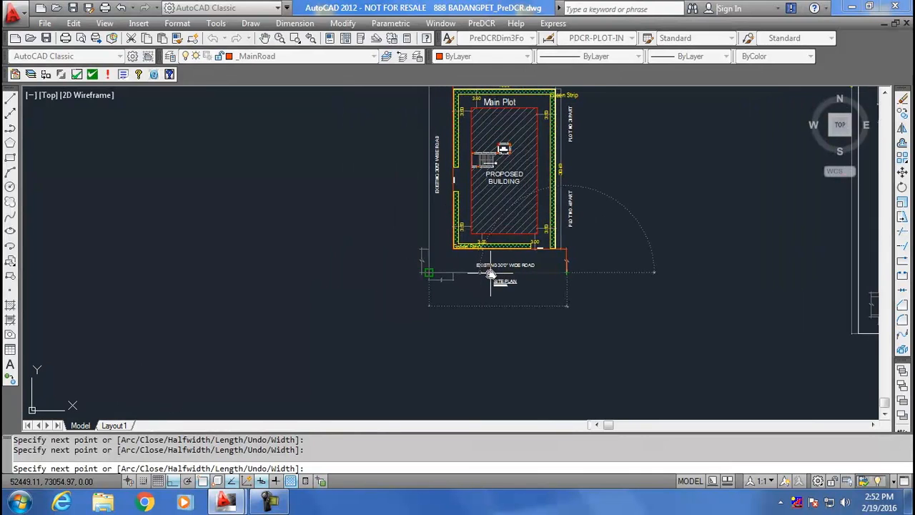
{"action": "left_click", "coordinate": [429, 273]}
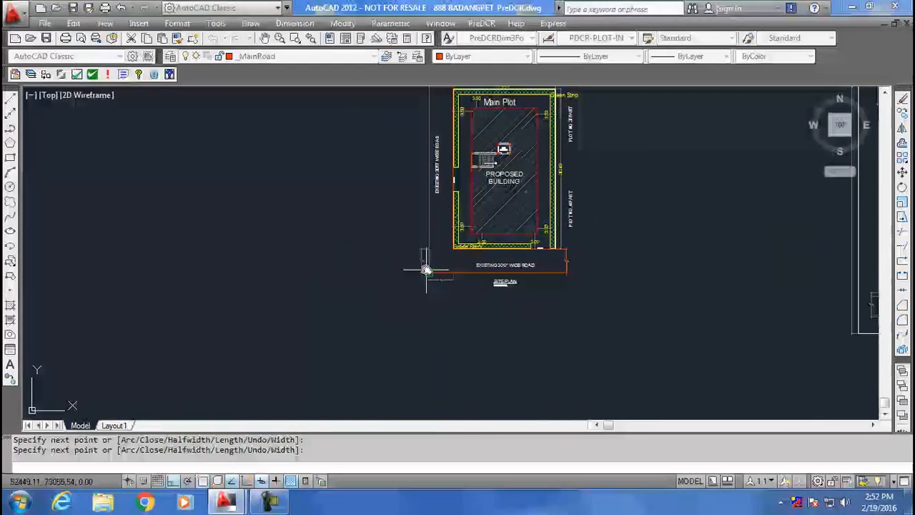
{"action": "middle_click_drag", "start_coordinate": [429, 199], "coordinate": [451, 374]}
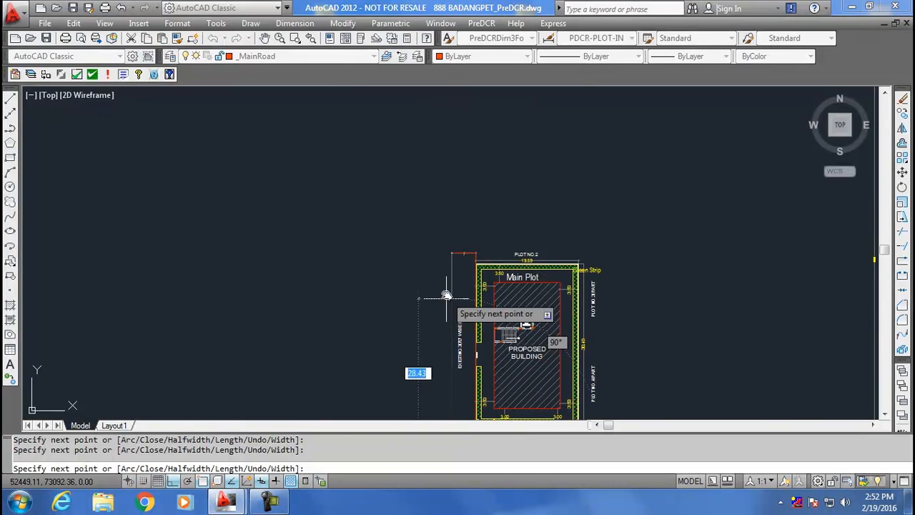
{"action": "left_click", "coordinate": [451, 253]}
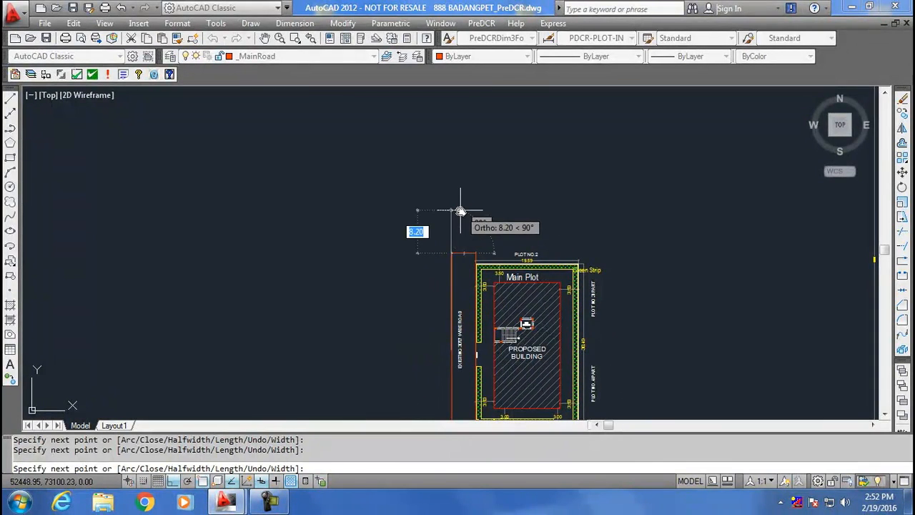
{"action": "key", "text": "Return"}
{"action": "scroll", "coordinate": [464, 212], "scroll_direction": "down", "scroll_amount": 3}
{"action": "middle_click_drag", "start_coordinate": [489, 220], "coordinate": [273, 104]}
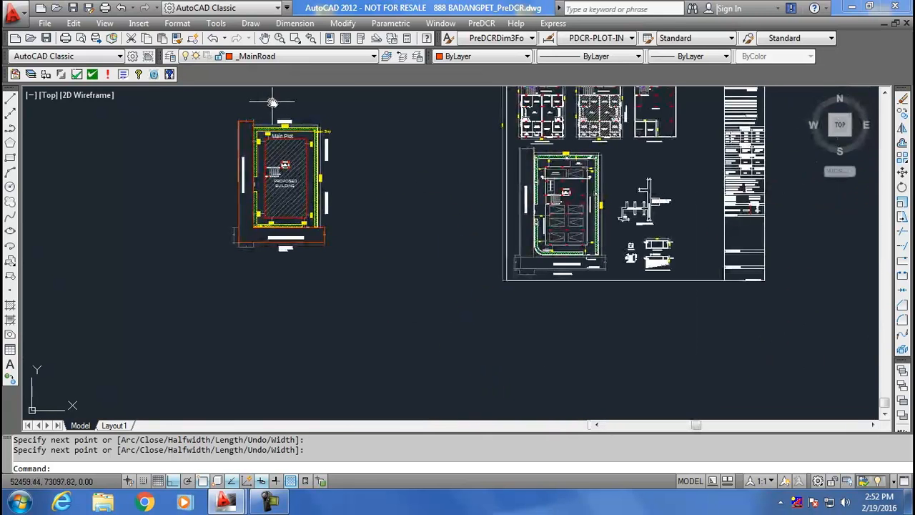
{"action": "key", "text": "Escape"}
{"action": "scroll", "coordinate": [288, 157], "scroll_direction": "up", "scroll_amount": 4}
{"action": "left_click", "coordinate": [218, 179]}
{"action": "key", "text": "Escape"}
Step: Add the multiline text 30' Wide Road inside the main road polyline, just south of the plot
{"action": "scroll", "coordinate": [436, 353], "scroll_direction": "up", "scroll_amount": 4}
{"action": "middle_click_drag", "start_coordinate": [436, 353], "coordinate": [765, 384]}
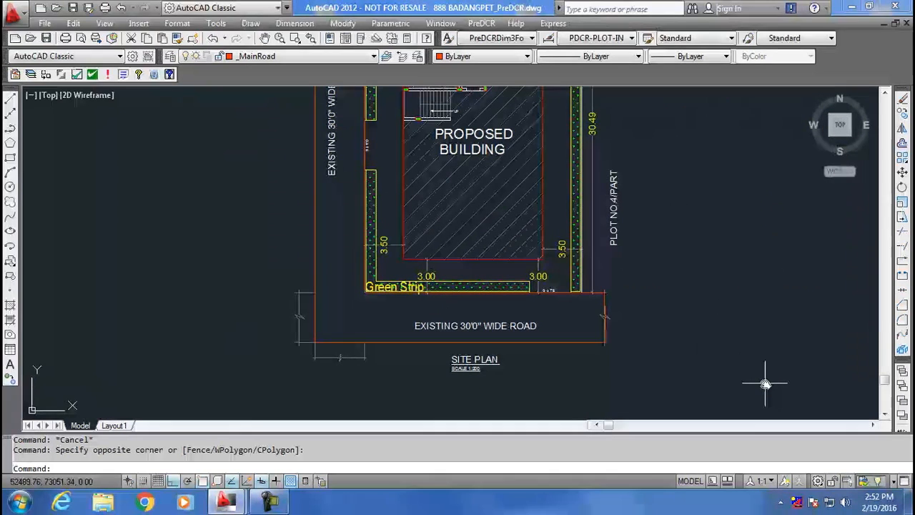
{"action": "type", "text": "mte"}
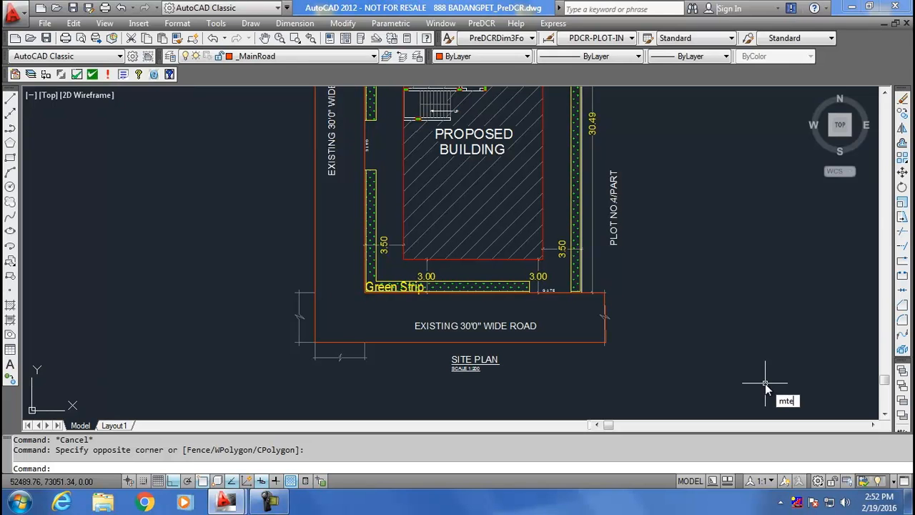
{"action": "type", "text": "xt"}
{"action": "key", "text": "Return"}
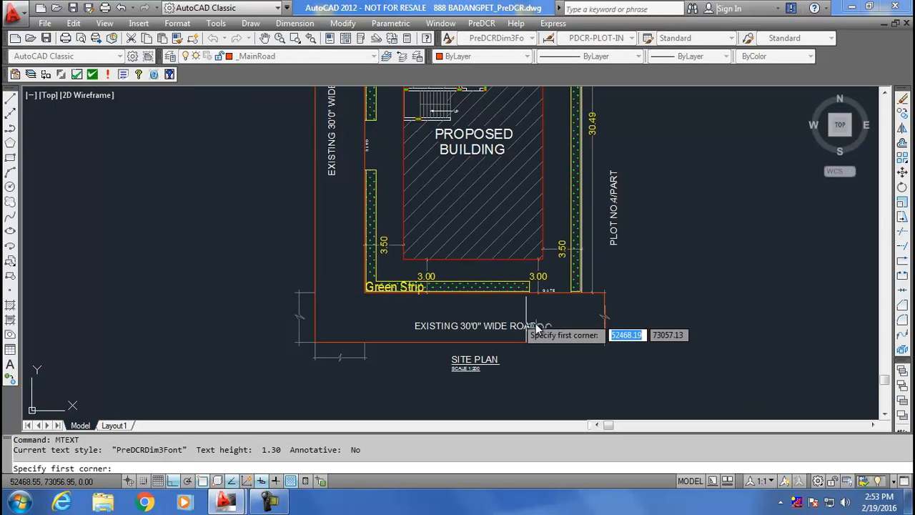
{"action": "scroll", "coordinate": [401, 315], "scroll_direction": "up", "scroll_amount": 5}
{"action": "left_click", "coordinate": [321, 276]}
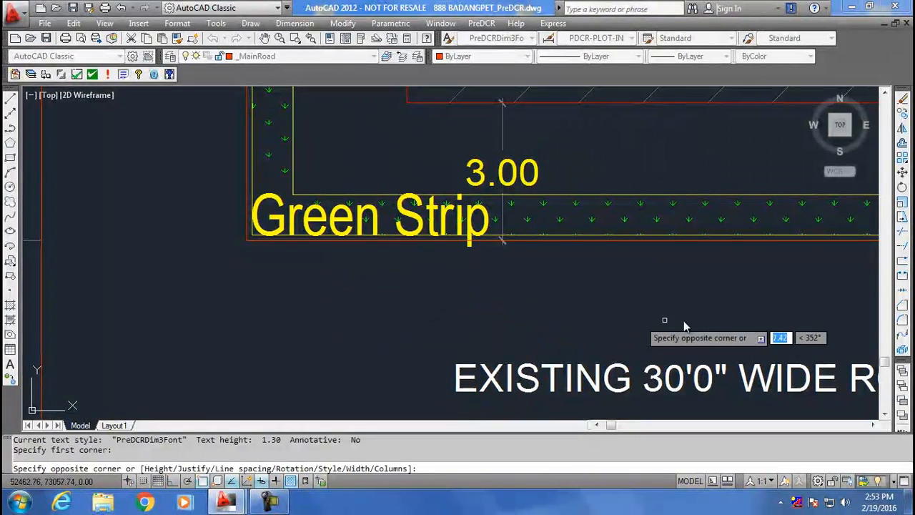
{"action": "scroll", "coordinate": [785, 342], "scroll_direction": "down", "scroll_amount": 4}
{"action": "left_click", "coordinate": [678, 359]}
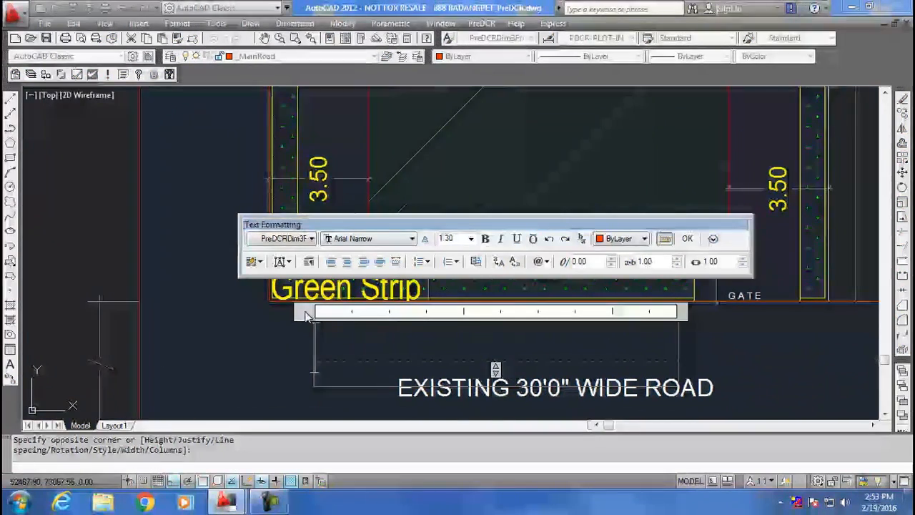
{"action": "type", "text": "30'"}
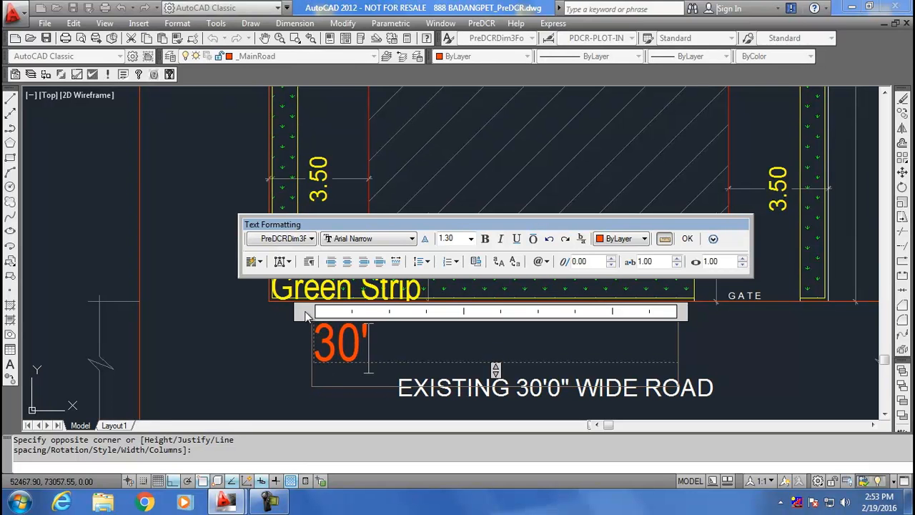
{"action": "type", "text": " Wid"}
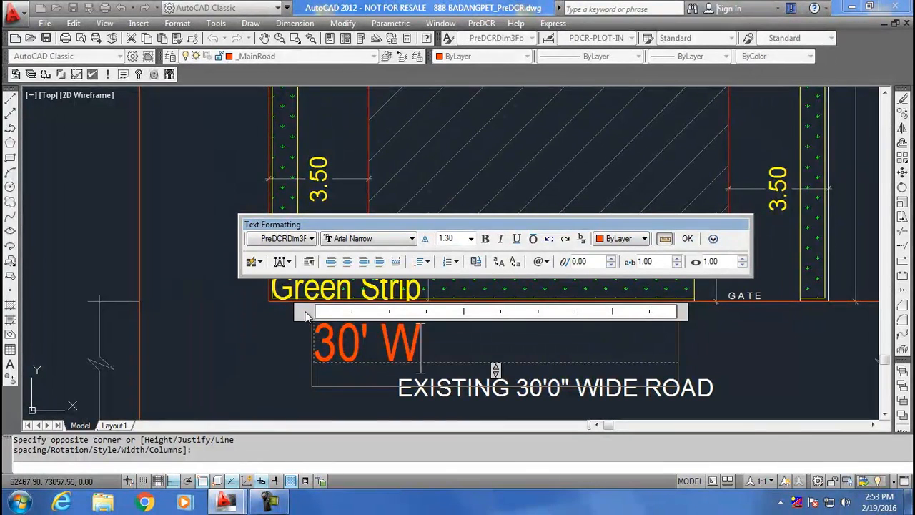
{"action": "type", "text": "e"}
{"action": "key", "text": "BackSpace"}
{"action": "type", "text": "Road"}
{"action": "left_click", "coordinate": [687, 238]}
Step: Look up the description, markings and basic verifications for the _PropWork layer in Layer Info
{"action": "scroll", "coordinate": [485, 334], "scroll_direction": "down", "scroll_amount": 5}
{"action": "scroll", "coordinate": [485, 334], "scroll_direction": "down", "scroll_amount": 4}
{"action": "middle_click_drag", "start_coordinate": [498, 306], "coordinate": [455, 319]}
{"action": "scroll", "coordinate": [455, 318], "scroll_direction": "up", "scroll_amount": 3}
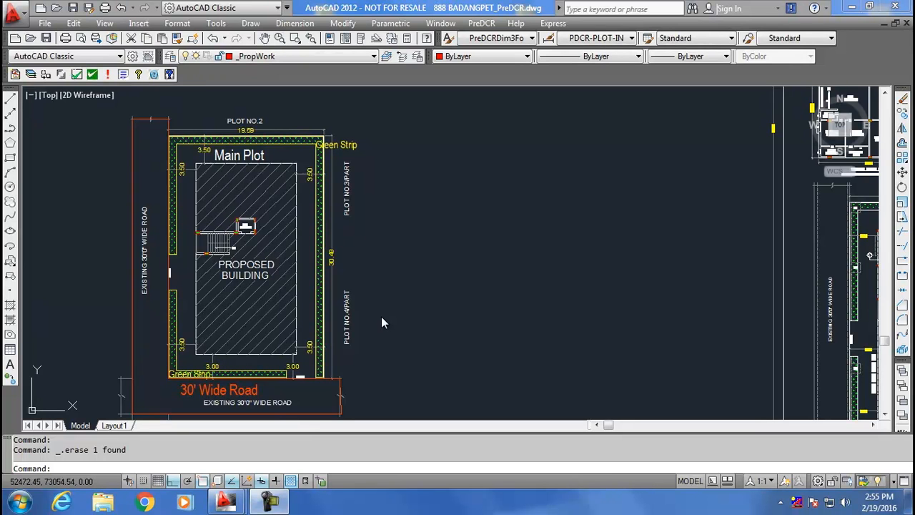
{"action": "left_click", "coordinate": [170, 75]}
{"action": "left_click", "coordinate": [493, 120]}
{"action": "left_click_drag", "start_coordinate": [493, 194], "coordinate": [493, 241]}
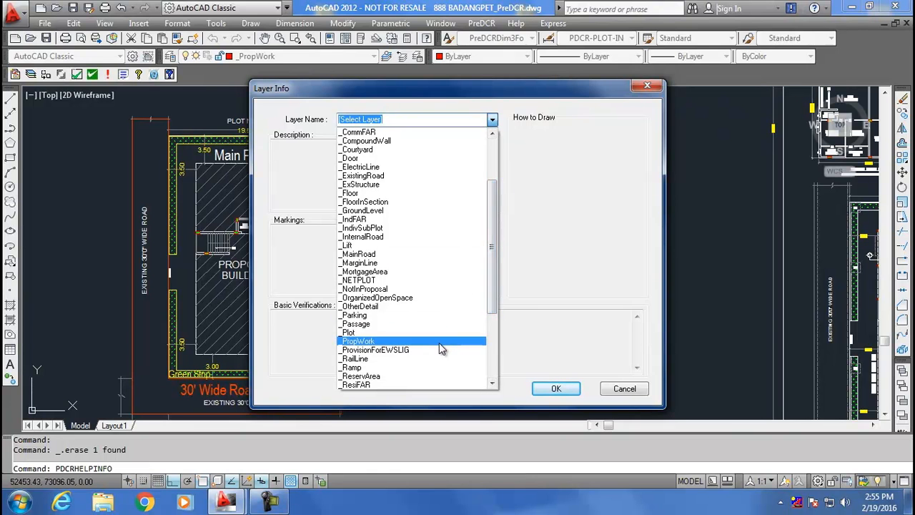
{"action": "left_click", "coordinate": [441, 343]}
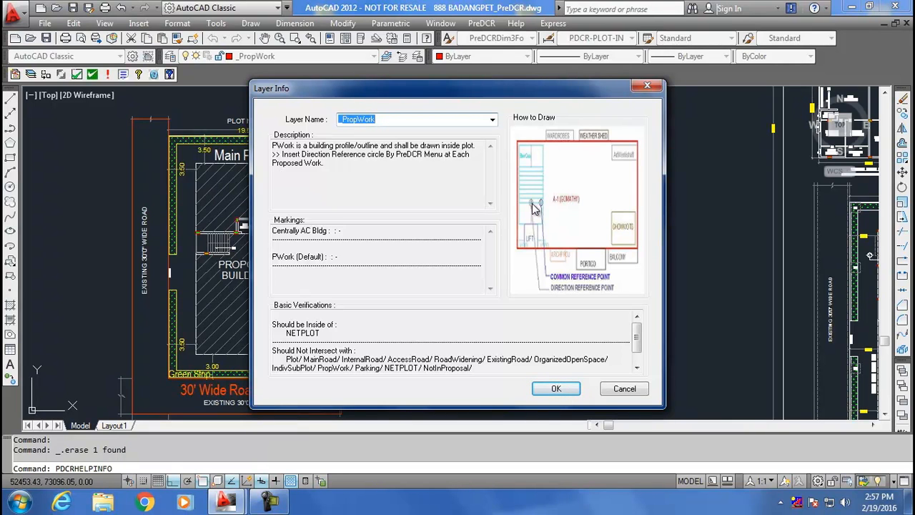
{"action": "left_click", "coordinate": [572, 390]}
Step: Draw a rectangle on the _PropWork layer, tracing the hatched proposed building outline from its northwest to its southeast corner
{"action": "scroll", "coordinate": [466, 221], "scroll_direction": "up", "scroll_amount": 2}
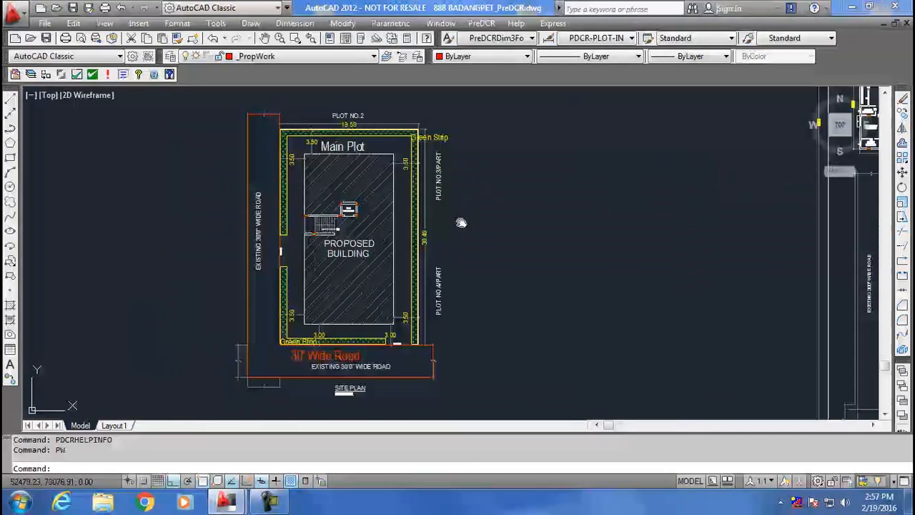
{"action": "left_click", "coordinate": [333, 62]}
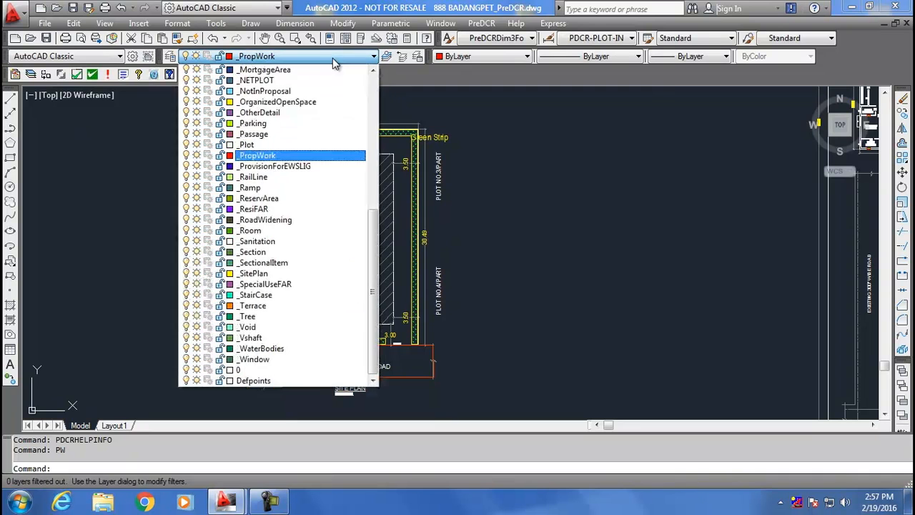
{"action": "left_click", "coordinate": [341, 156]}
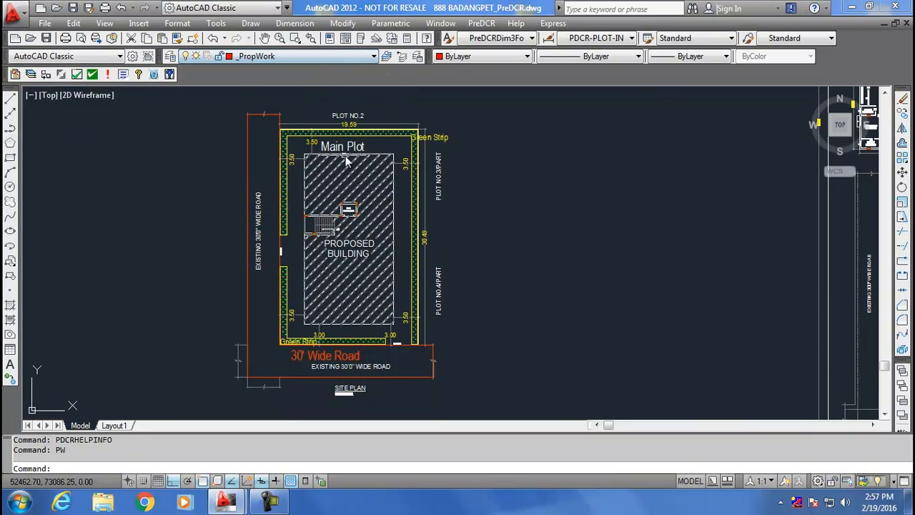
{"action": "type", "text": "rec"}
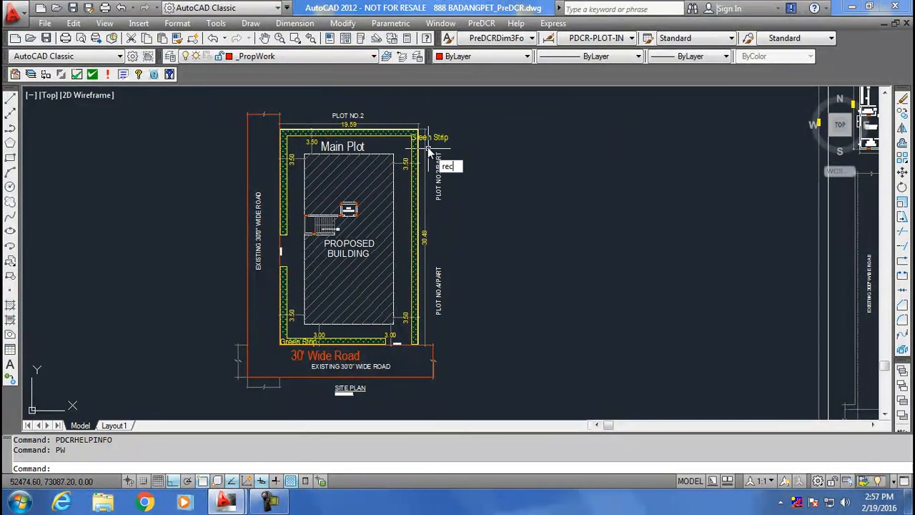
{"action": "key", "text": "Return"}
{"action": "scroll", "coordinate": [312, 163], "scroll_direction": "up", "scroll_amount": 3}
{"action": "scroll", "coordinate": [314, 158], "scroll_direction": "up", "scroll_amount": 3}
{"action": "left_click", "coordinate": [284, 149]}
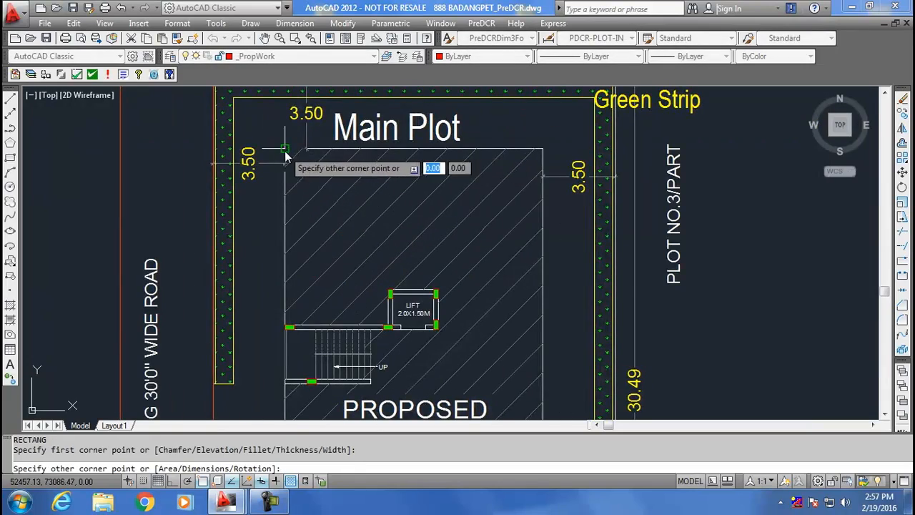
{"action": "scroll", "coordinate": [428, 271], "scroll_direction": "down", "scroll_amount": 4}
{"action": "middle_click_drag", "start_coordinate": [434, 268], "coordinate": [333, 128]}
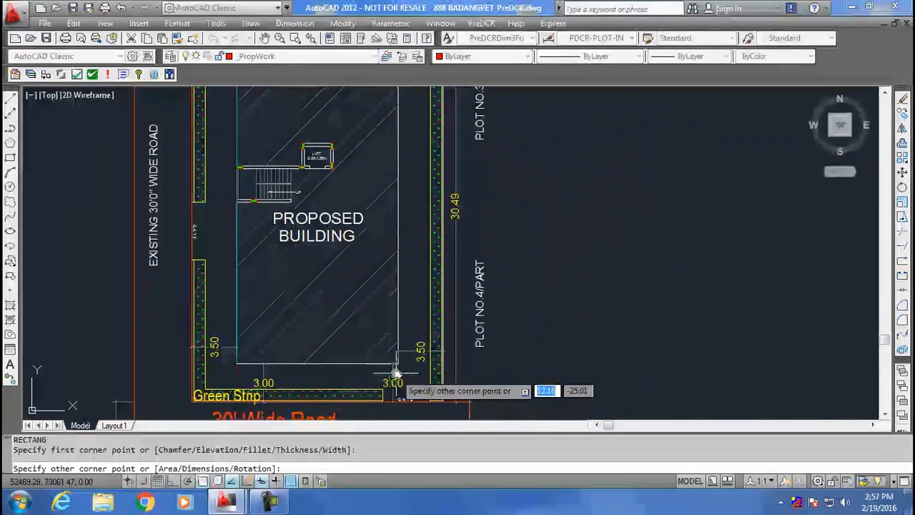
{"action": "left_click", "coordinate": [399, 363]}
{"action": "scroll", "coordinate": [401, 358], "scroll_direction": "down", "scroll_amount": 1}
{"action": "mouse_move", "coordinate": [400, 170]}
{"action": "middle_mouse_down"}
{"action": "mouse_move", "coordinate": [403, 257]}
{"action": "mouse_move", "coordinate": [393, 216]}
{"action": "mouse_move", "coordinate": [496, 203]}
{"action": "middle_mouse_up"}
{"action": "scroll", "coordinate": [394, 216], "scroll_direction": "down", "scroll_amount": 1}
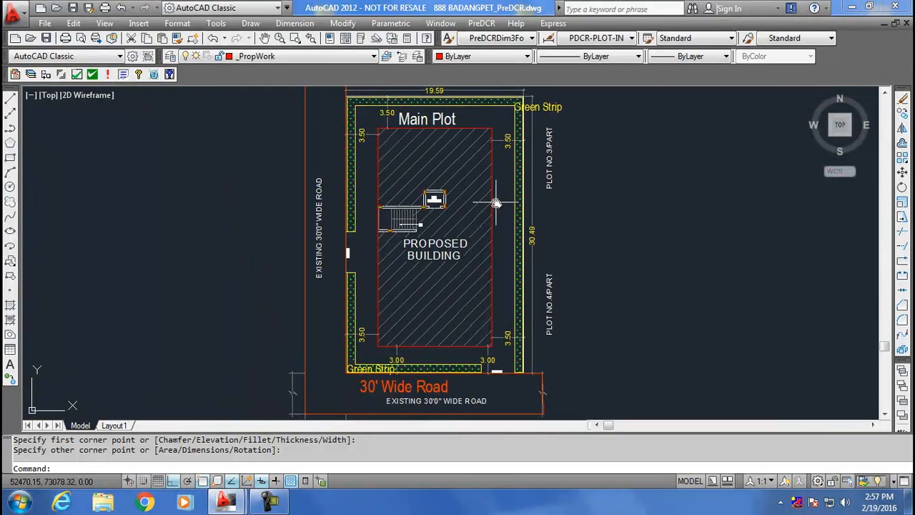
Step: Mark the proposed building's _PropWork rectangle in the site plan as PWork (Default)
{"action": "left_click", "coordinate": [483, 24]}
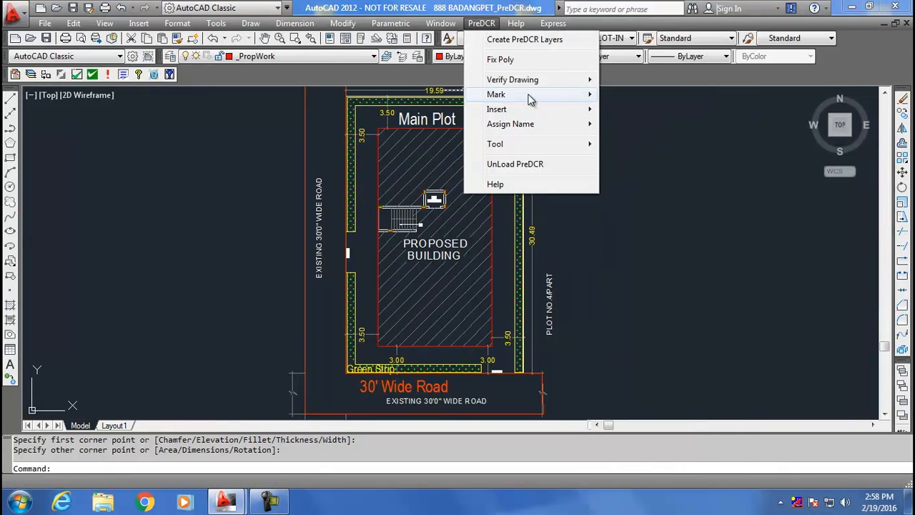
{"action": "mouse_move", "coordinate": [531, 100]}
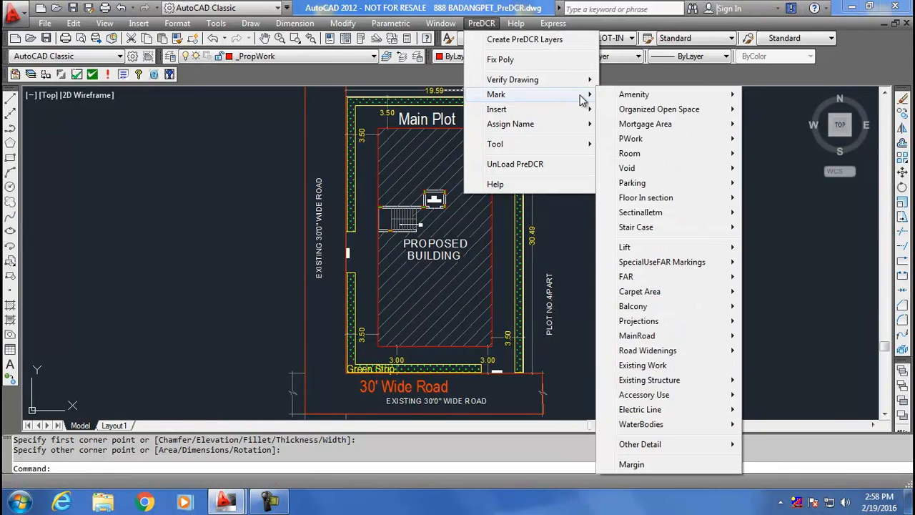
{"action": "mouse_move", "coordinate": [636, 141]}
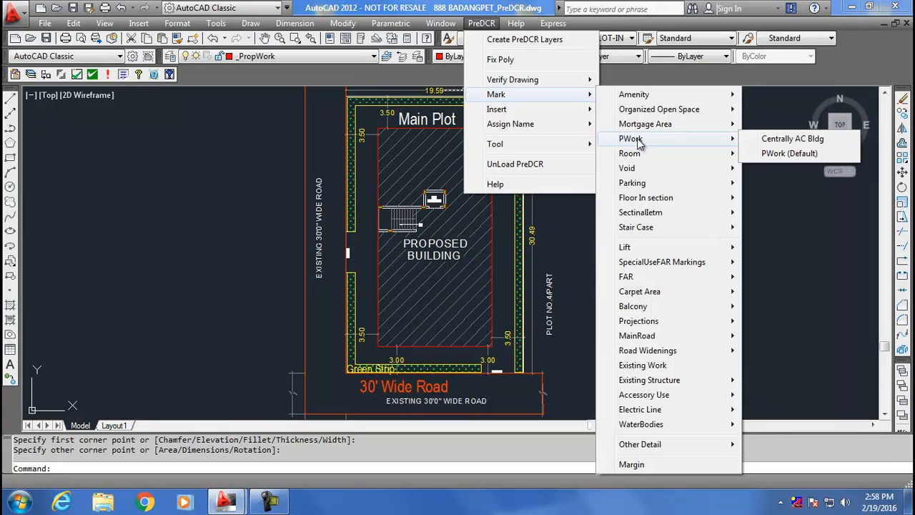
{"action": "left_click", "coordinate": [771, 157]}
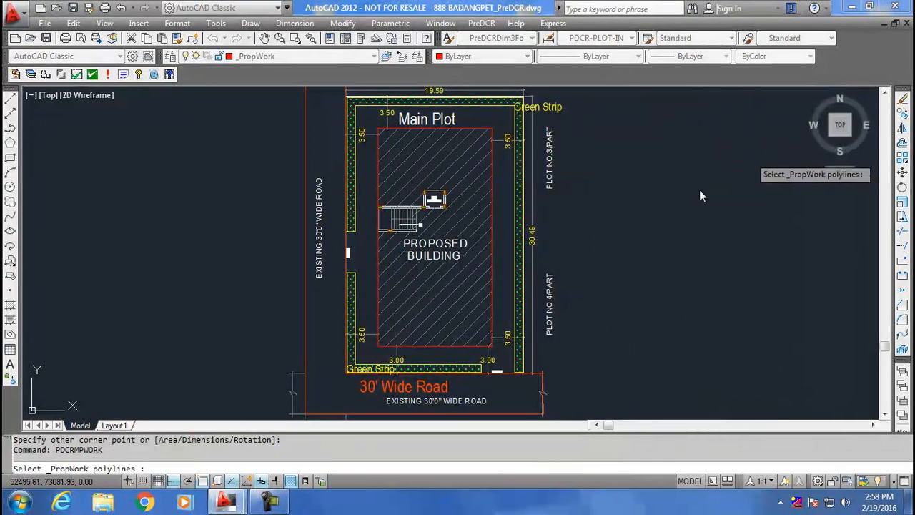
{"action": "scroll", "coordinate": [486, 128], "scroll_direction": "up", "scroll_amount": 5}
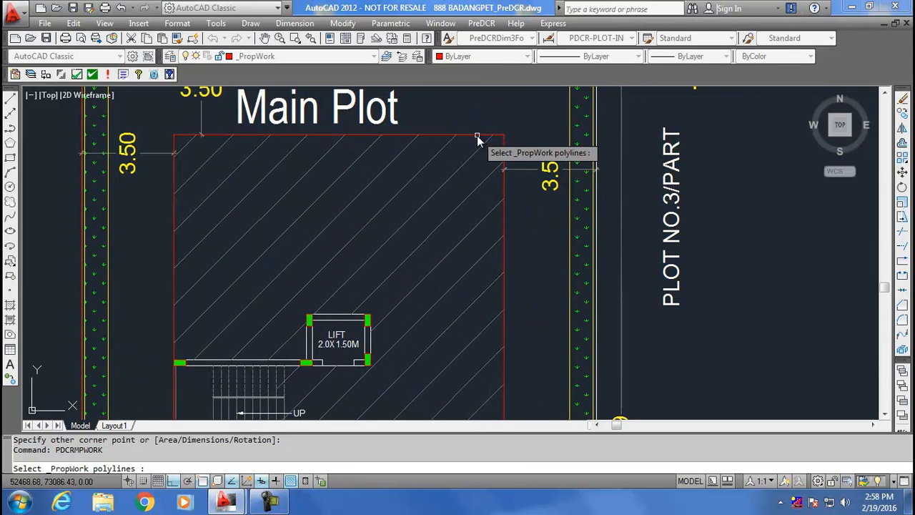
{"action": "left_click", "coordinate": [480, 135]}
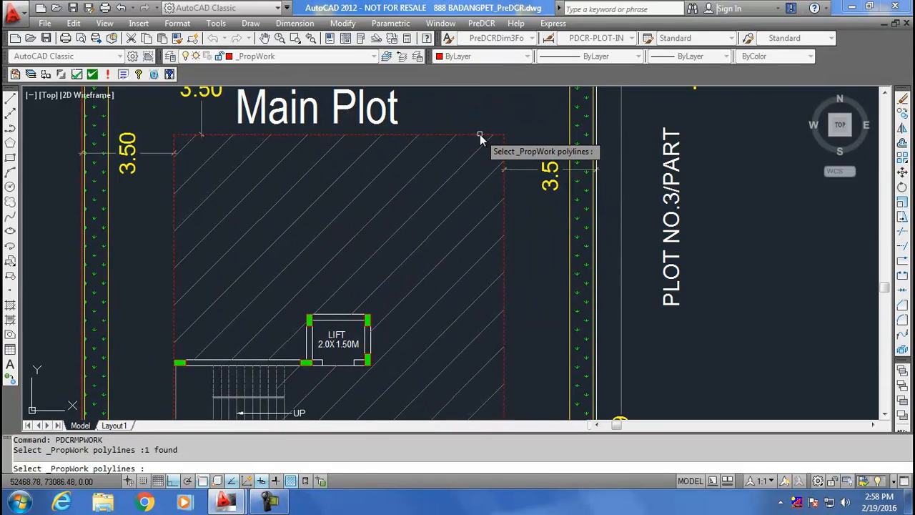
{"action": "key", "text": "Return"}
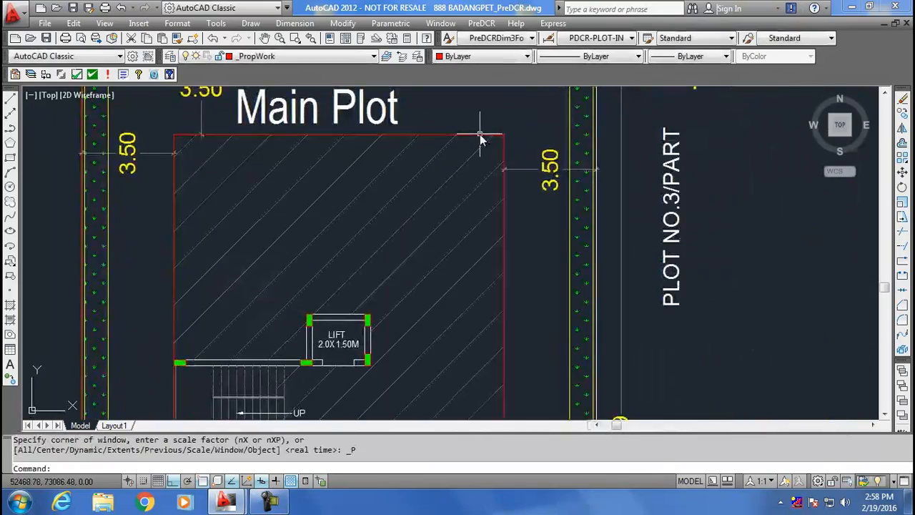
{"action": "scroll", "coordinate": [413, 188], "scroll_direction": "up", "scroll_amount": 5}
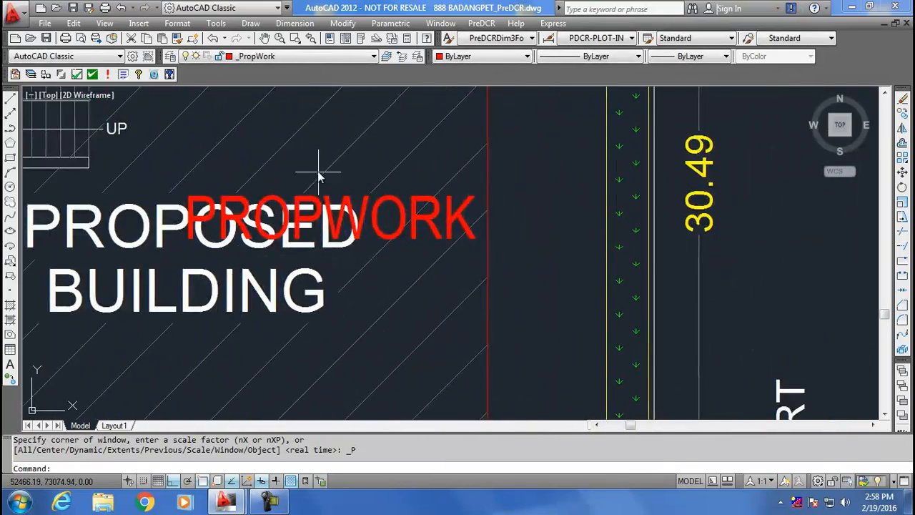
{"action": "scroll", "coordinate": [310, 174], "scroll_direction": "down", "scroll_amount": 4}
{"action": "scroll", "coordinate": [349, 203], "scroll_direction": "down", "scroll_amount": 4}
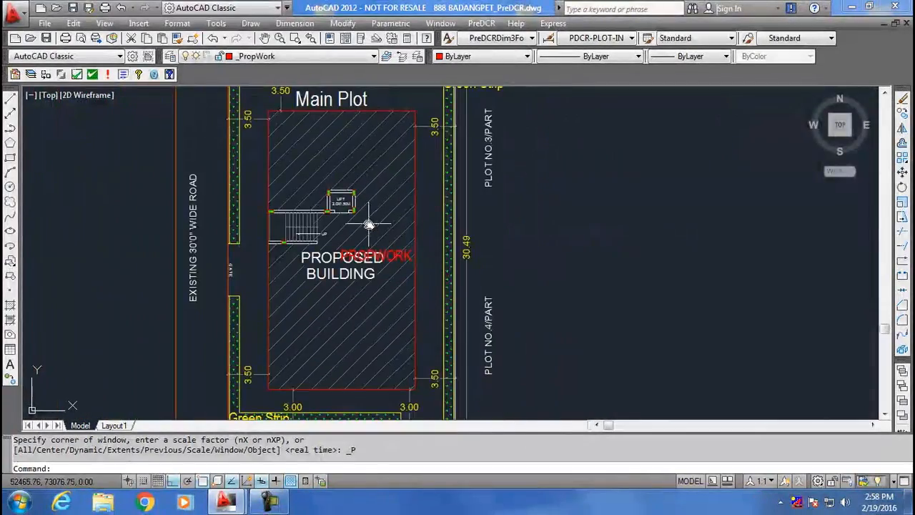
{"action": "scroll", "coordinate": [426, 269], "scroll_direction": "up", "scroll_amount": 2}
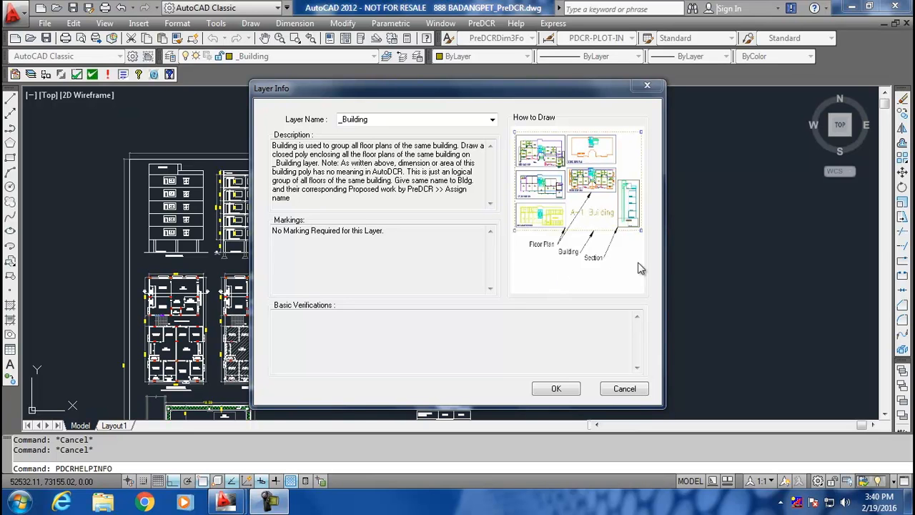
Step: Draw a rectangle on the _Building layer around all the plans, from just inside the sheet's northwest corner to its southeast corner
{"action": "left_click", "coordinate": [556, 389]}
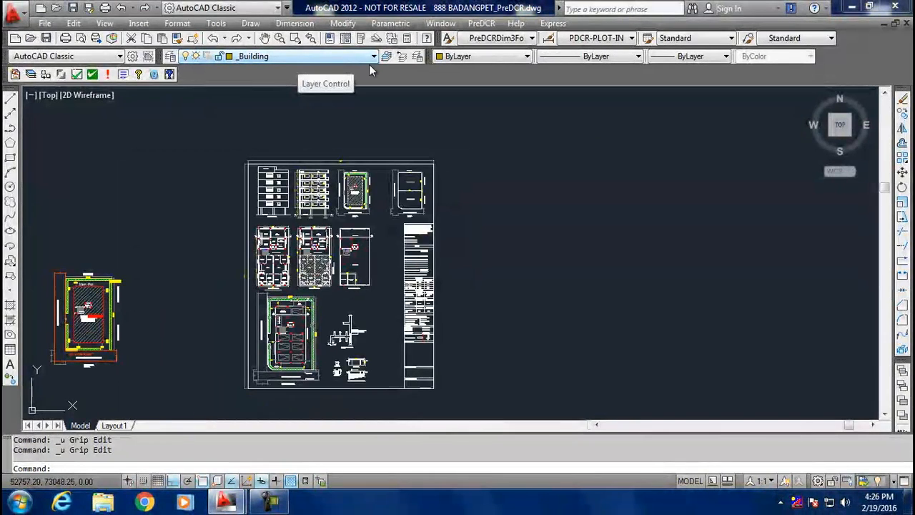
{"action": "left_click", "coordinate": [373, 57]}
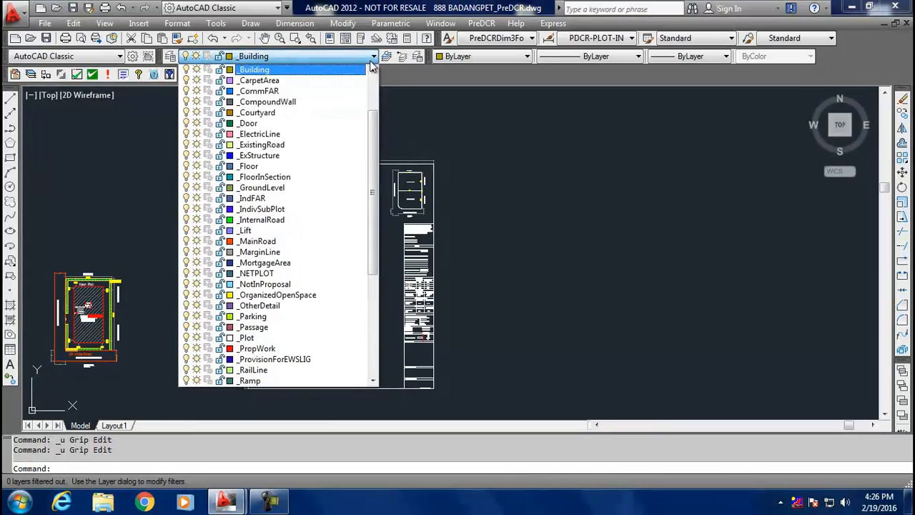
{"action": "left_click", "coordinate": [358, 76]}
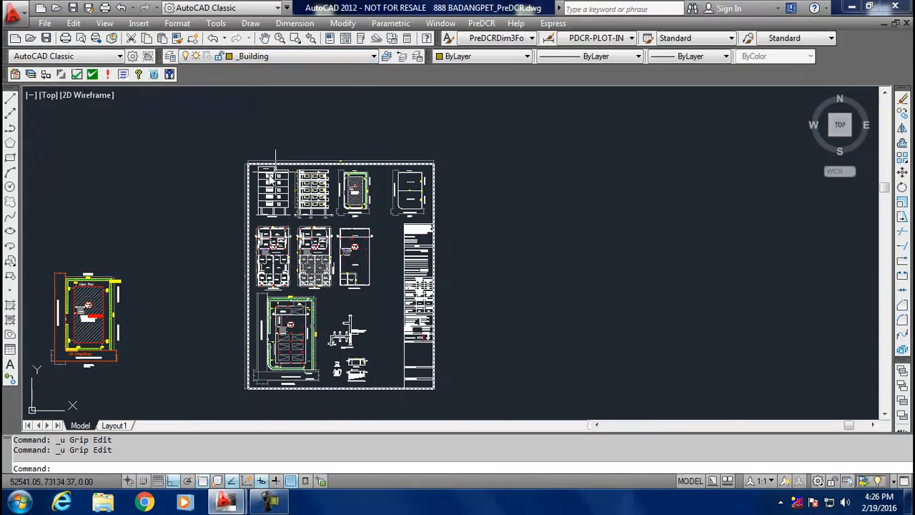
{"action": "scroll", "coordinate": [246, 154], "scroll_direction": "up", "scroll_amount": 5}
{"action": "scroll", "coordinate": [246, 154], "scroll_direction": "down", "scroll_amount": 1}
{"action": "middle_click_drag", "start_coordinate": [246, 154], "coordinate": [254, 175]}
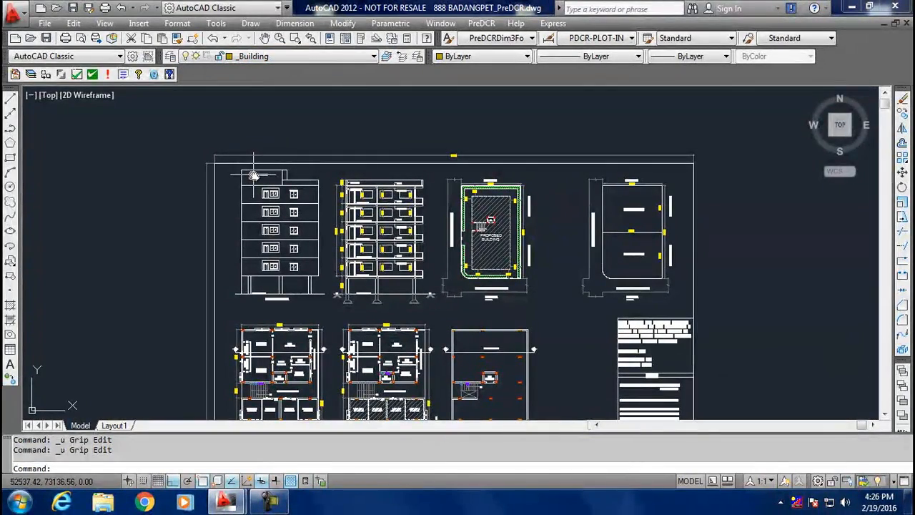
{"action": "type", "text": "rec"}
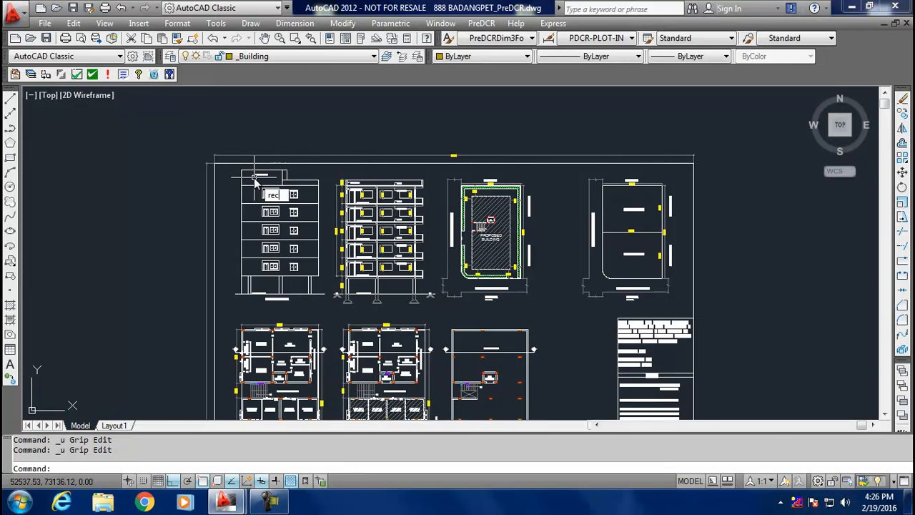
{"action": "key", "text": "Return"}
{"action": "scroll", "coordinate": [226, 170], "scroll_direction": "up", "scroll_amount": 5}
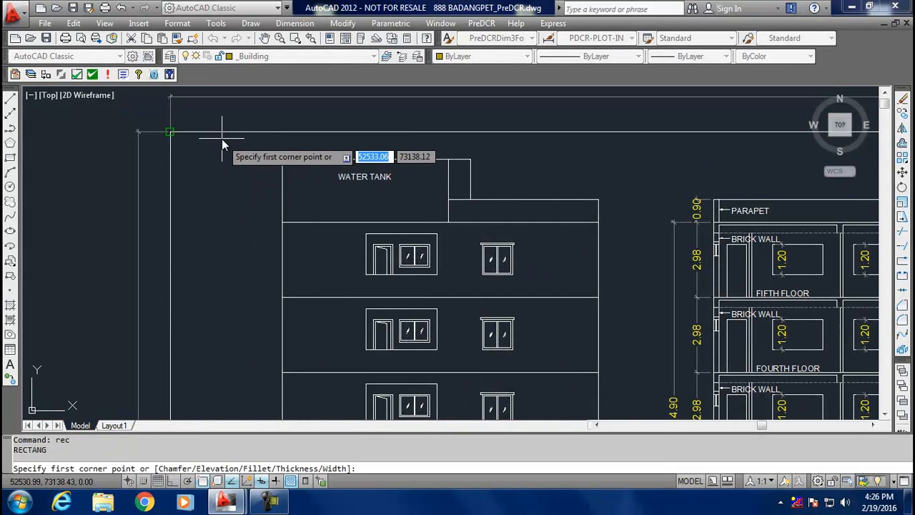
{"action": "left_click", "coordinate": [219, 147]}
{"action": "scroll", "coordinate": [637, 368], "scroll_direction": "down", "scroll_amount": 6}
{"action": "middle_click_drag", "start_coordinate": [636, 367], "coordinate": [417, 205]}
{"action": "scroll", "coordinate": [567, 329], "scroll_direction": "down", "scroll_amount": 2}
{"action": "middle_click_drag", "start_coordinate": [574, 342], "coordinate": [463, 199]}
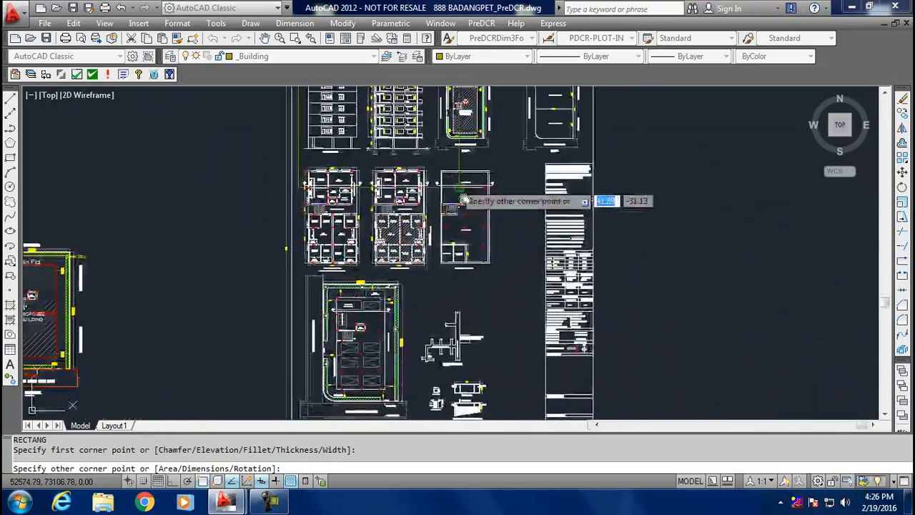
{"action": "middle_click_drag", "start_coordinate": [512, 350], "coordinate": [454, 208]}
{"action": "scroll", "coordinate": [431, 283], "scroll_direction": "up", "scroll_amount": 2}
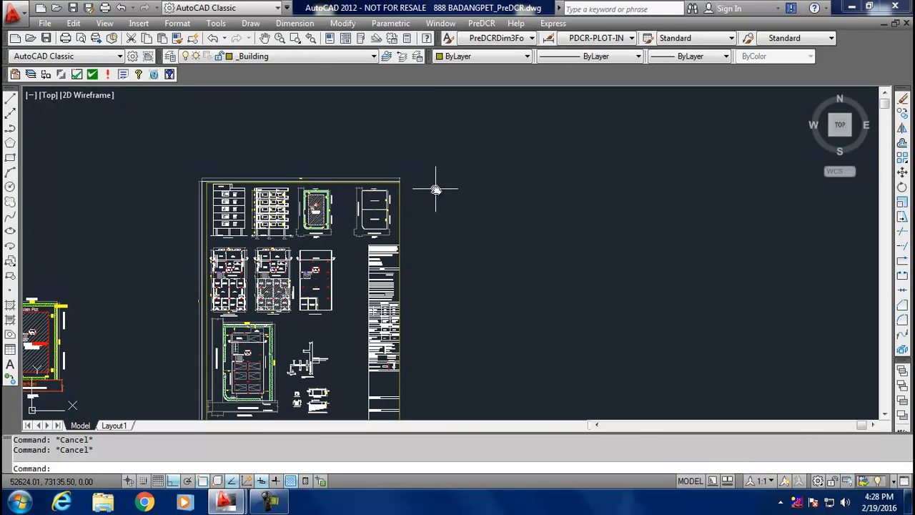
Step: Assign a Building and PropWork name to the _Building rectangle, with wing name A and building name VENKATGIRI NIWAS
{"action": "left_click", "coordinate": [479, 23]}
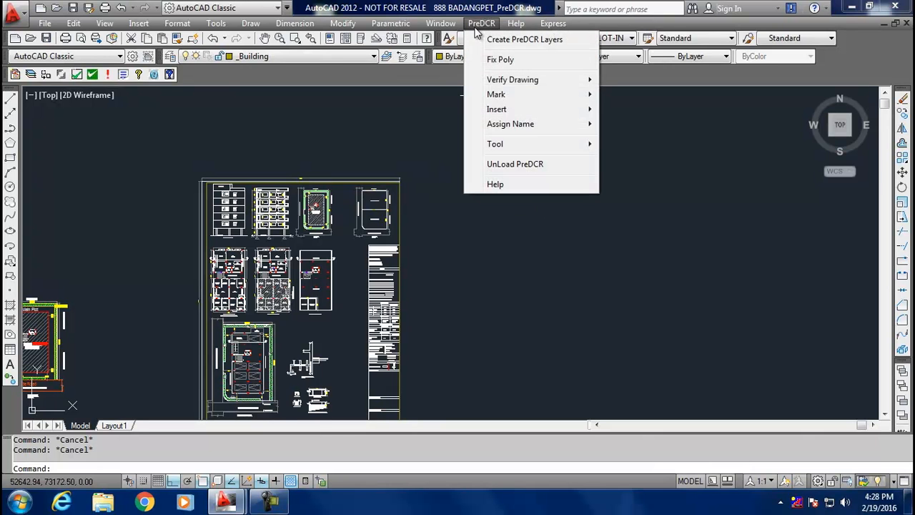
{"action": "mouse_move", "coordinate": [500, 126]}
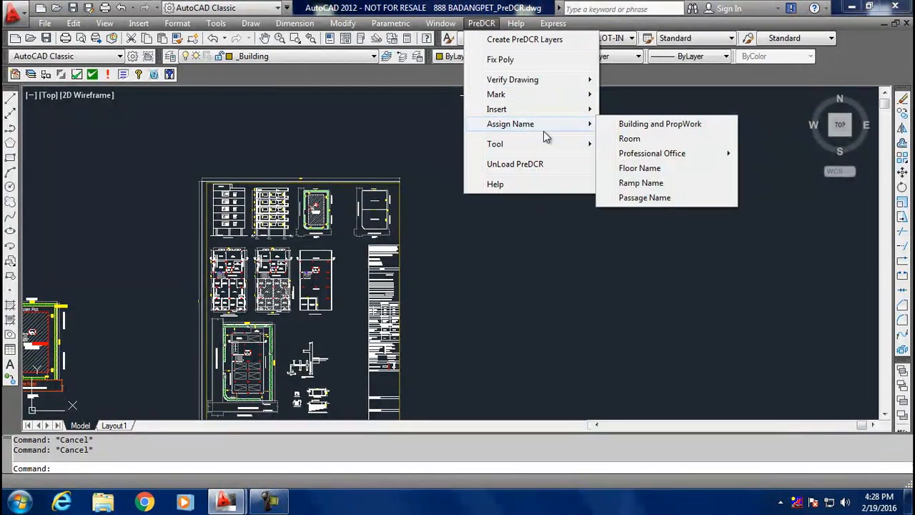
{"action": "left_click", "coordinate": [614, 125]}
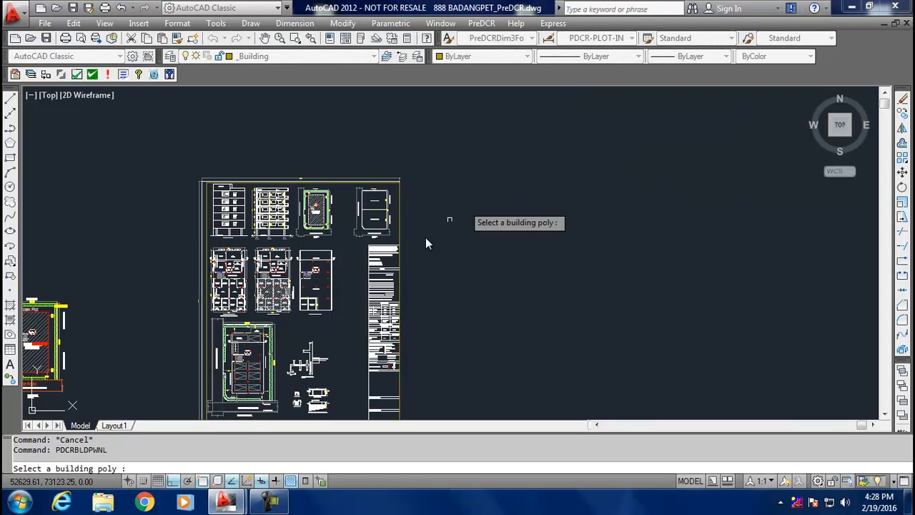
{"action": "scroll", "coordinate": [399, 219], "scroll_direction": "up", "scroll_amount": 5}
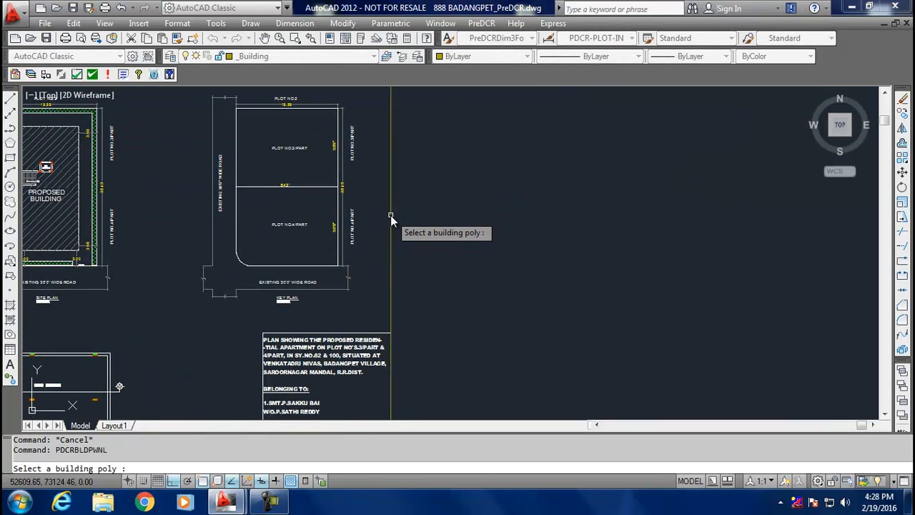
{"action": "left_click", "coordinate": [391, 215]}
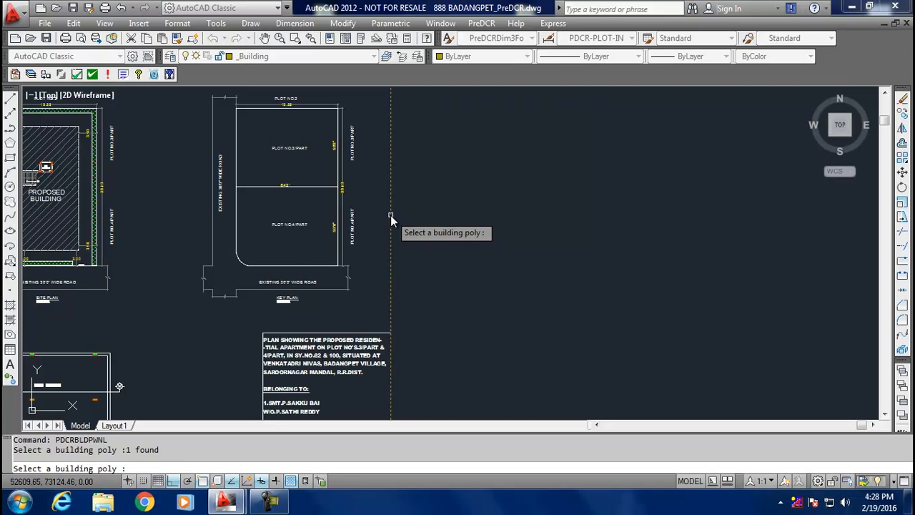
{"action": "key", "text": "Return"}
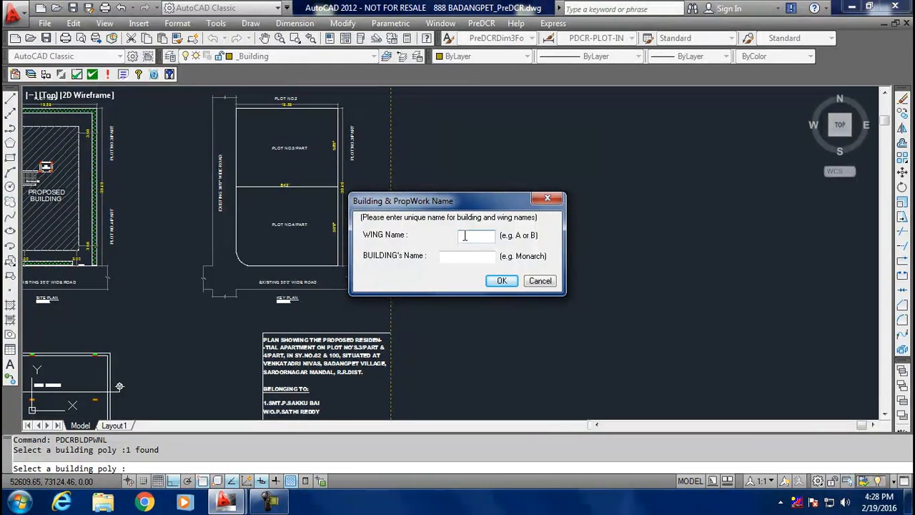
{"action": "type", "text": "A"}
{"action": "left_click", "coordinate": [445, 255]}
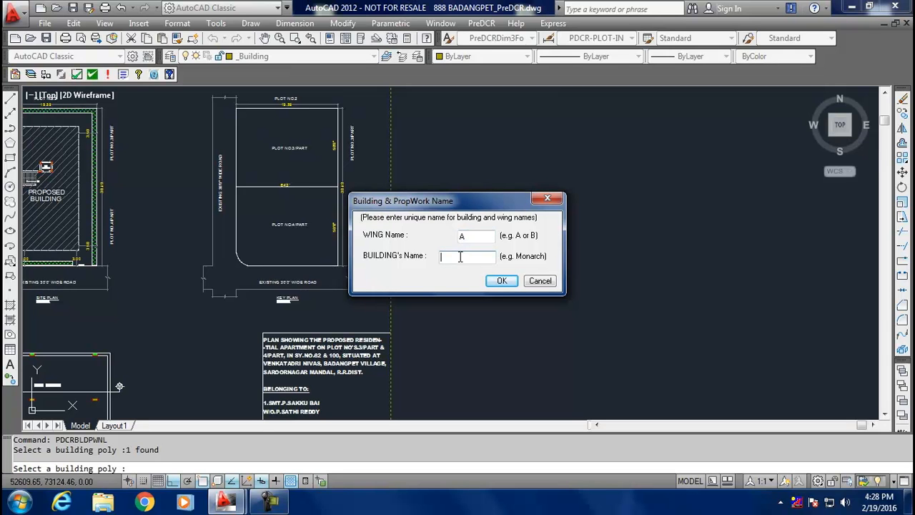
{"action": "type", "text": "VENKATR"}
{"action": "type", "text": "GIR"}
{"action": "type", "text": "PP"}
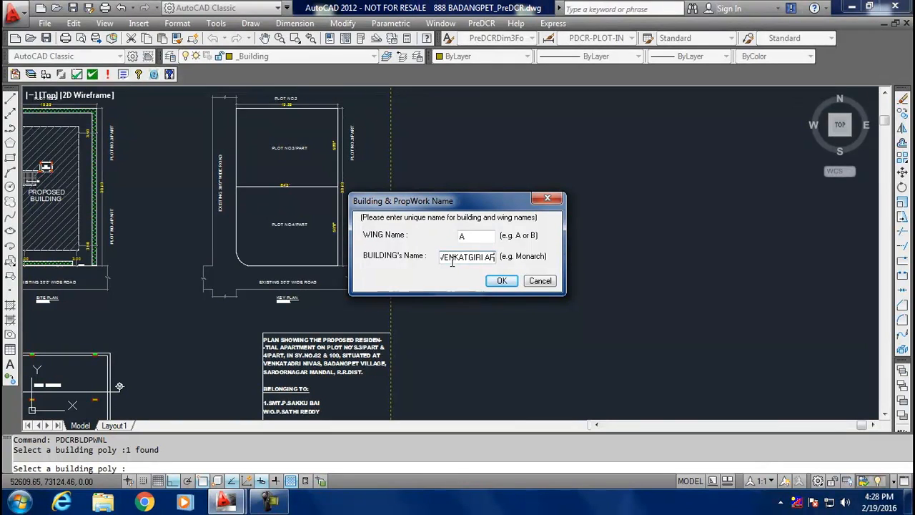
{"action": "key", "text": "BackSpace"}
{"action": "key", "text": "BackSpace"}
{"action": "type", "text": "WAS"}
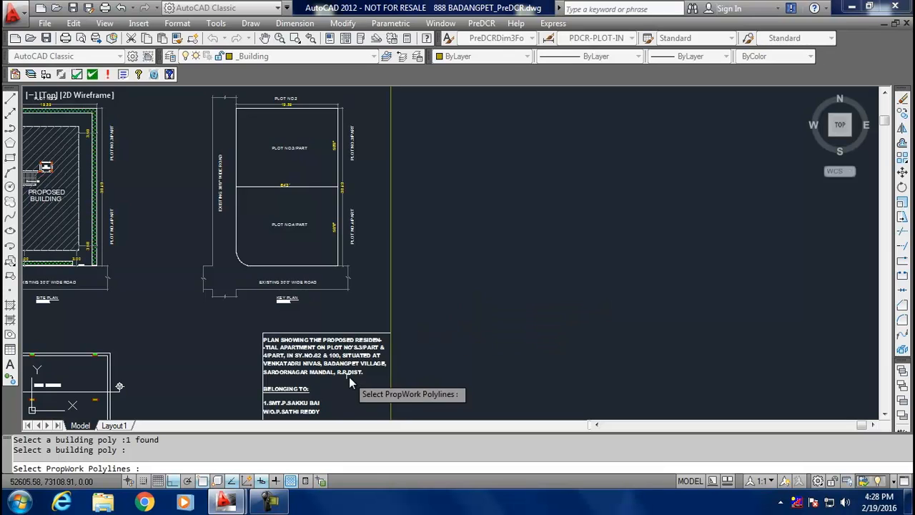
Step: Apply the same building name to the proposed building's _PropWork rectangle in the separate site plan and decline assigning more names
{"action": "scroll", "coordinate": [297, 304], "scroll_direction": "down", "scroll_amount": 4}
{"action": "middle_click_drag", "start_coordinate": [293, 313], "coordinate": [526, 241]}
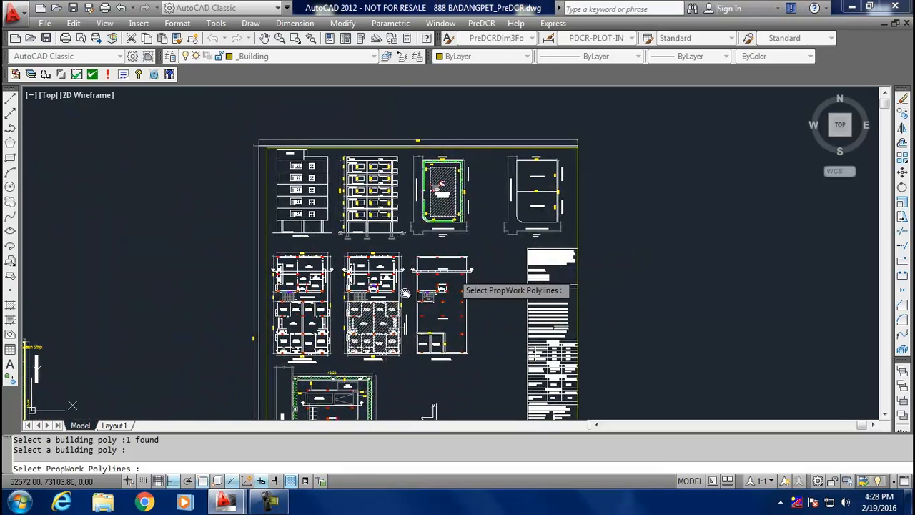
{"action": "middle_click_drag", "start_coordinate": [182, 291], "coordinate": [321, 202]}
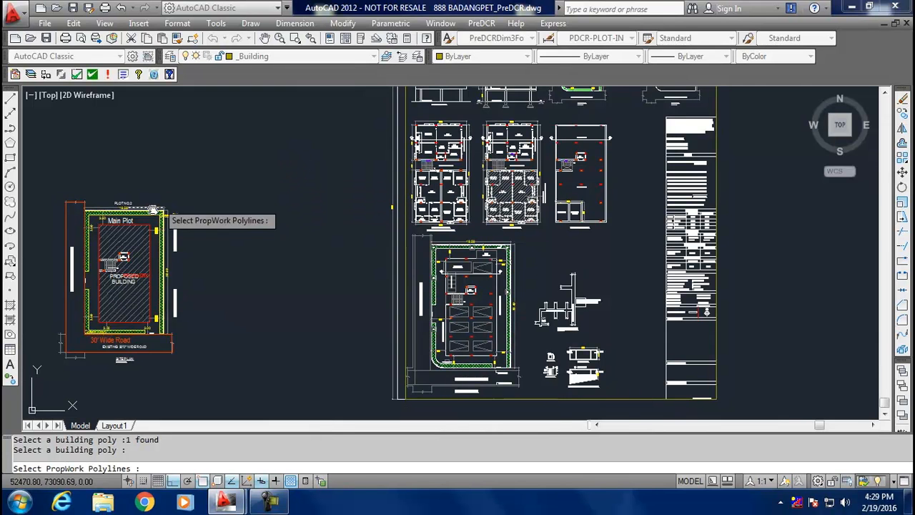
{"action": "scroll", "coordinate": [151, 223], "scroll_direction": "up", "scroll_amount": 8}
{"action": "left_click", "coordinate": [135, 222]}
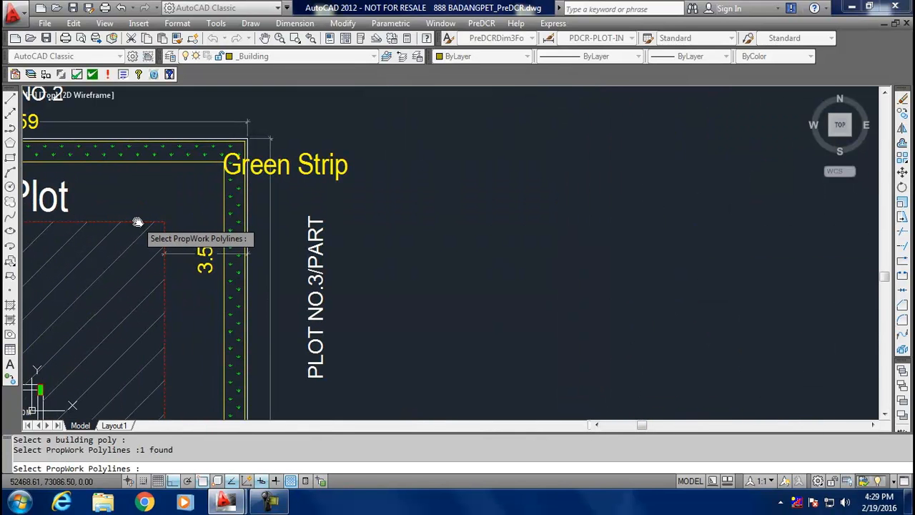
{"action": "key", "text": "Return"}
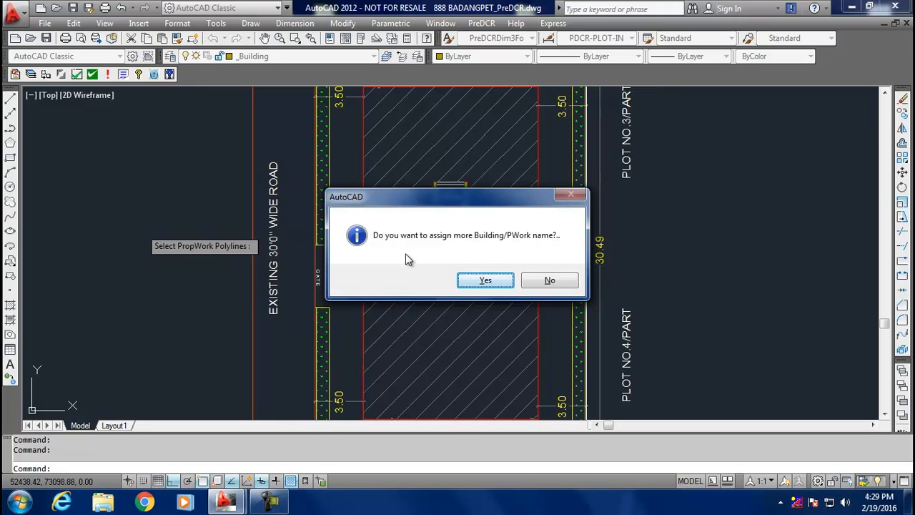
{"action": "left_click", "coordinate": [538, 281]}
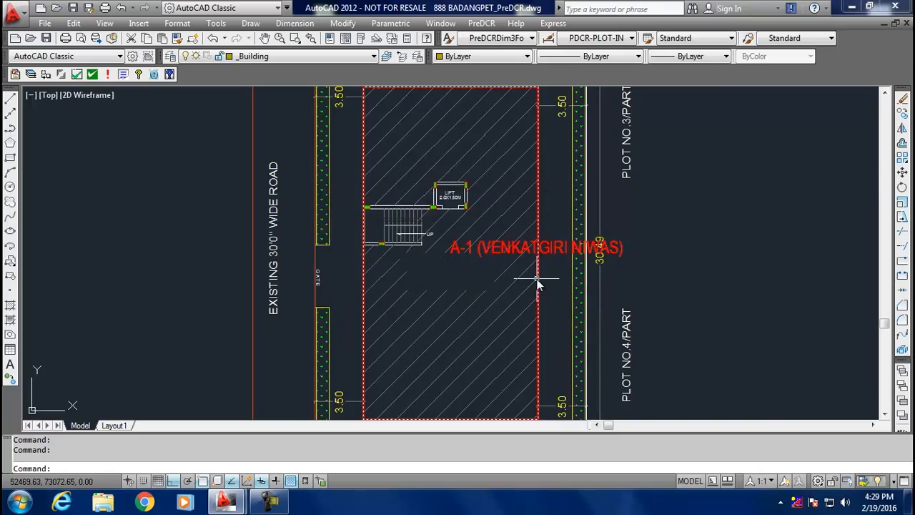
Step: Check the assigned name labels in the site plan's proposed building and at the southwest corner of the _Building rectangle
{"action": "scroll", "coordinate": [539, 281], "scroll_direction": "down", "scroll_amount": 5}
{"action": "scroll", "coordinate": [414, 302], "scroll_direction": "up", "scroll_amount": 6}
{"action": "scroll", "coordinate": [422, 319], "scroll_direction": "down", "scroll_amount": 1}
{"action": "scroll", "coordinate": [422, 319], "scroll_direction": "down", "scroll_amount": 5}
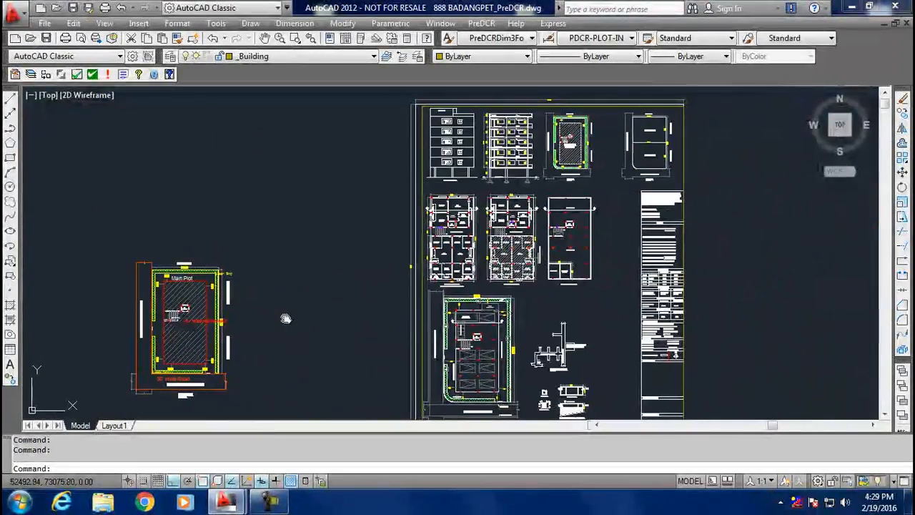
{"action": "middle_click_drag", "start_coordinate": [522, 287], "coordinate": [412, 156]}
{"action": "scroll", "coordinate": [318, 298], "scroll_direction": "up", "scroll_amount": 6}
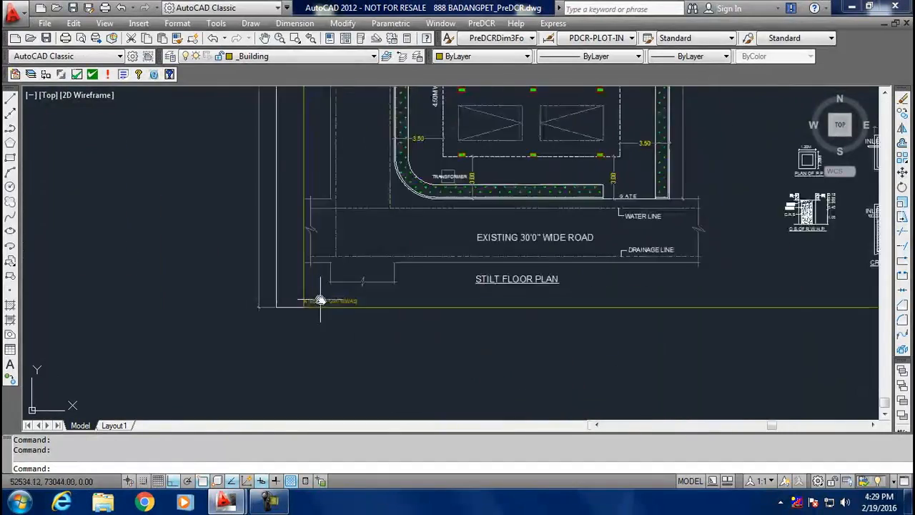
{"action": "scroll", "coordinate": [320, 300], "scroll_direction": "up", "scroll_amount": 1}
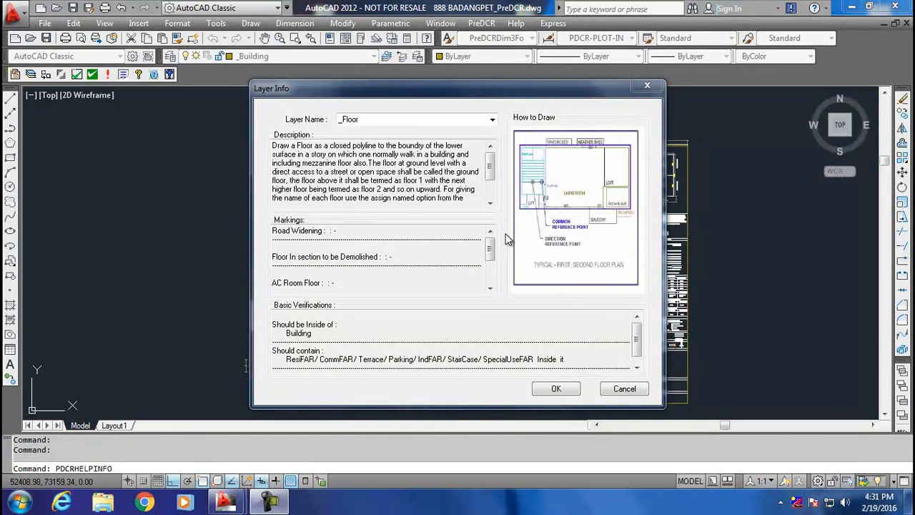
Step: Read the _Floor layer's drawing description and make _Floor the current layer
{"action": "left_click", "coordinate": [491, 173]}
{"action": "left_click_drag", "start_coordinate": [491, 181], "coordinate": [496, 188]}
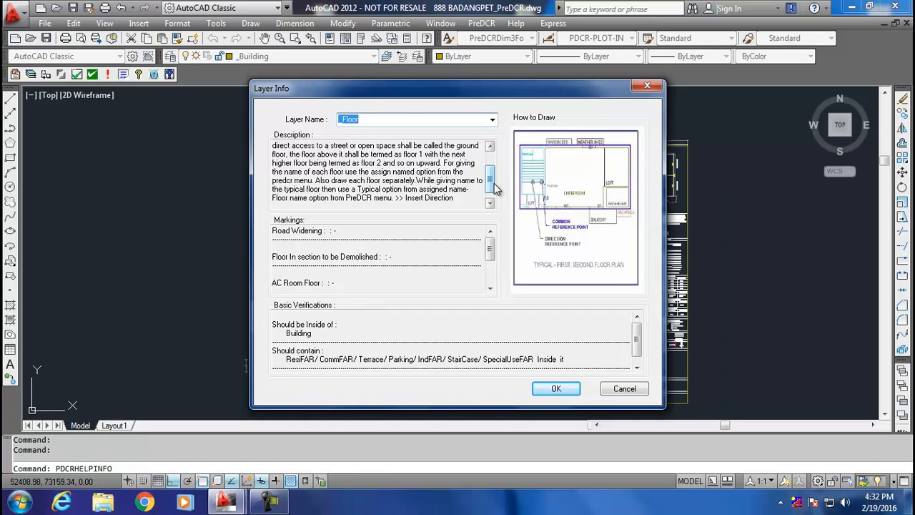
{"action": "left_click_drag", "start_coordinate": [490, 185], "coordinate": [491, 189]}
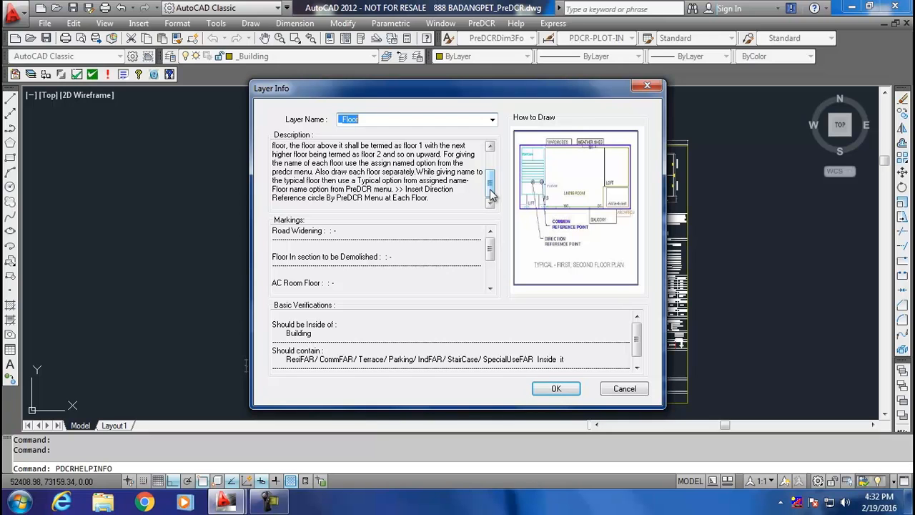
{"action": "left_click", "coordinate": [571, 388]}
{"action": "middle_click_drag", "start_coordinate": [422, 222], "coordinate": [439, 208]}
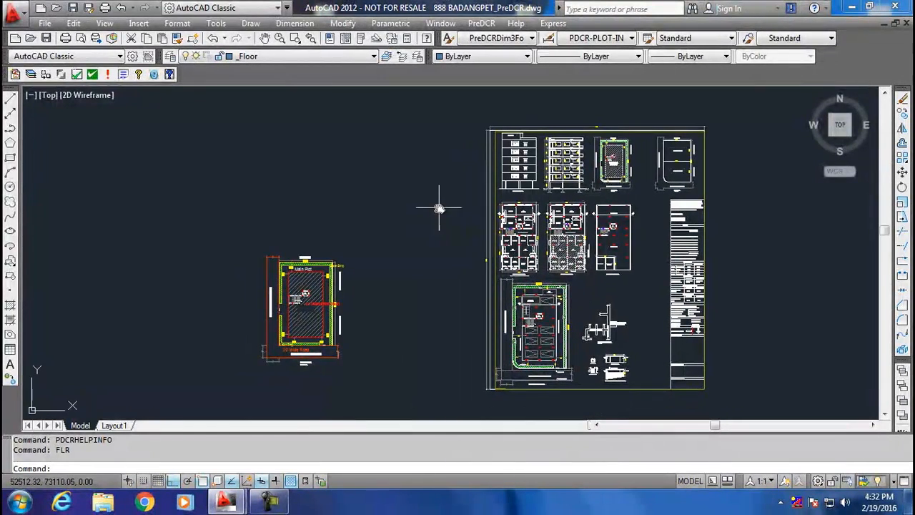
{"action": "left_click", "coordinate": [307, 56]}
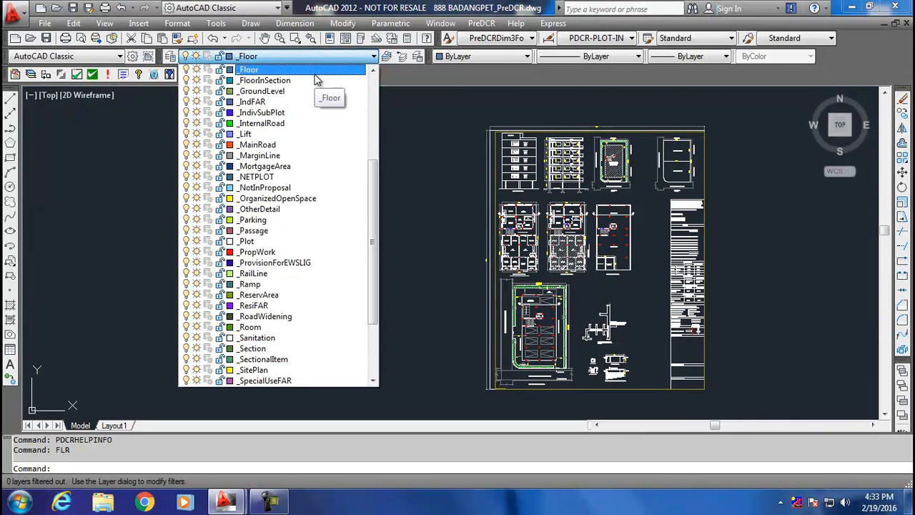
{"action": "left_click", "coordinate": [317, 72]}
Step: Draw separate rectangles on the _Floor layer, one around each floor plan with its dimensions
{"action": "scroll", "coordinate": [569, 260], "scroll_direction": "up", "scroll_amount": 8}
{"action": "type", "text": "rec"}
{"action": "key", "text": "Return"}
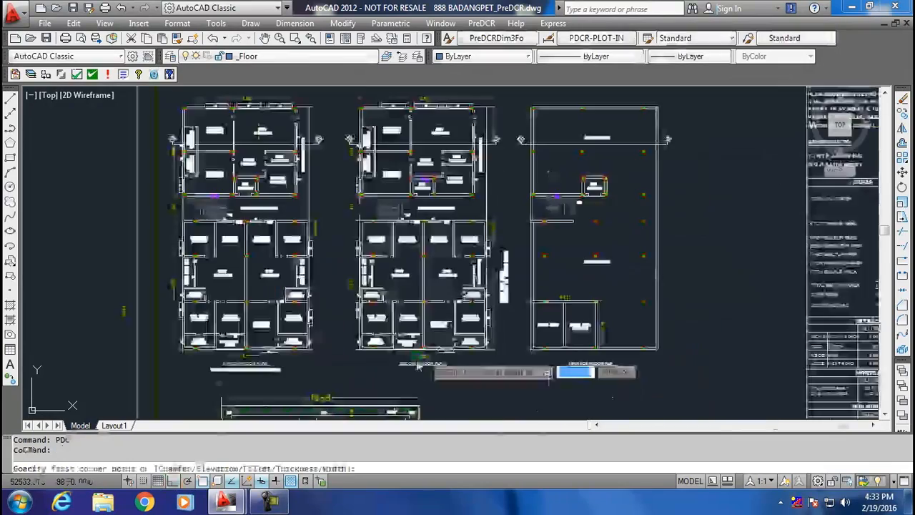
{"action": "scroll", "coordinate": [299, 372], "scroll_direction": "up", "scroll_amount": 2}
{"action": "scroll", "coordinate": [509, 341], "scroll_direction": "down", "scroll_amount": 2}
{"action": "middle_click_drag", "start_coordinate": [509, 341], "coordinate": [432, 118]}
{"action": "scroll", "coordinate": [545, 250], "scroll_direction": "down", "scroll_amount": 4}
{"action": "middle_click_drag", "start_coordinate": [547, 266], "coordinate": [521, 357]}
{"action": "scroll", "coordinate": [368, 175], "scroll_direction": "up", "scroll_amount": 3}
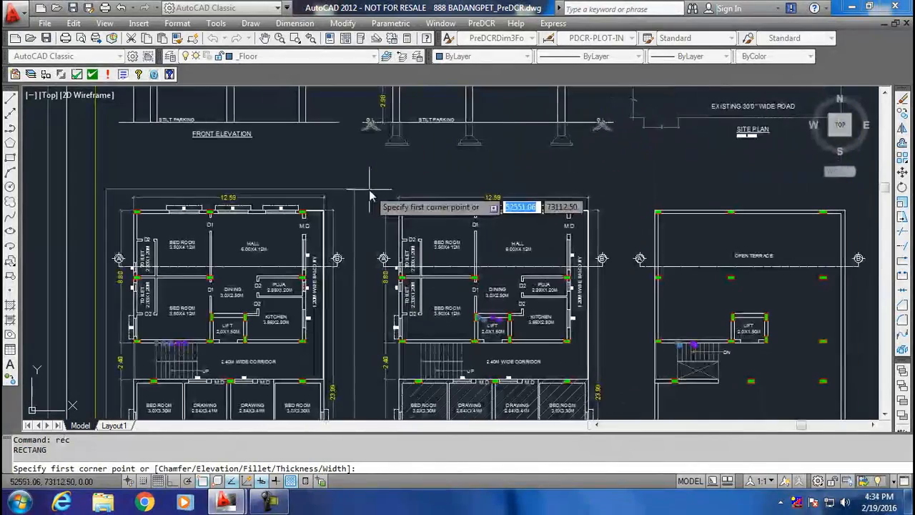
{"action": "left_click", "coordinate": [369, 190]}
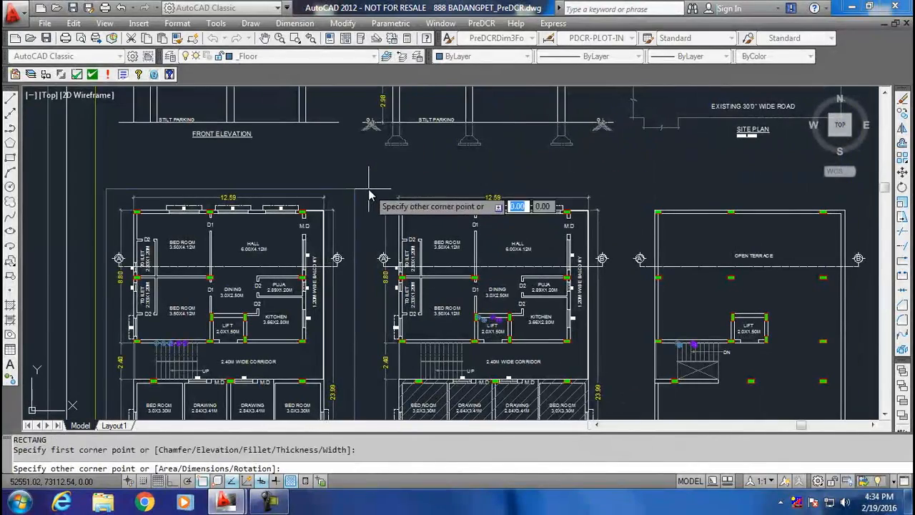
{"action": "middle_click_drag", "start_coordinate": [537, 365], "coordinate": [503, 180]}
{"action": "mouse_move", "coordinate": [551, 292]}
{"action": "middle_mouse_down"}
{"action": "mouse_move", "coordinate": [533, 261]}
{"action": "mouse_move", "coordinate": [517, 185]}
{"action": "middle_mouse_up"}
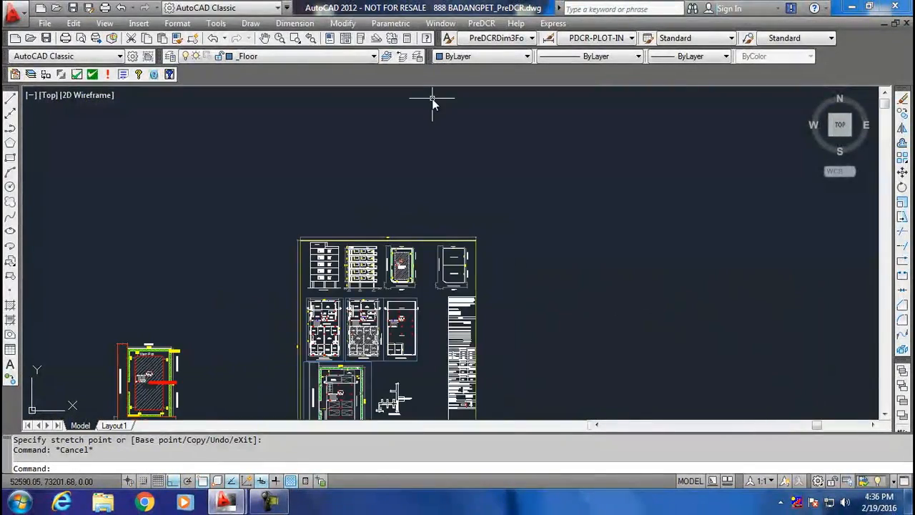
Step: Read the _Section layer's drawing description and make _Section the current layer
{"action": "scroll", "coordinate": [329, 270], "scroll_direction": "up", "scroll_amount": 6}
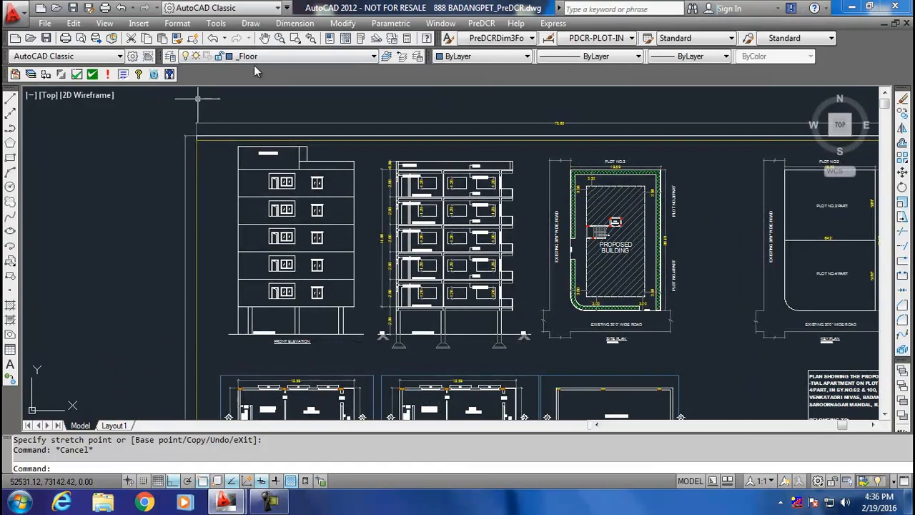
{"action": "left_click", "coordinate": [169, 75]}
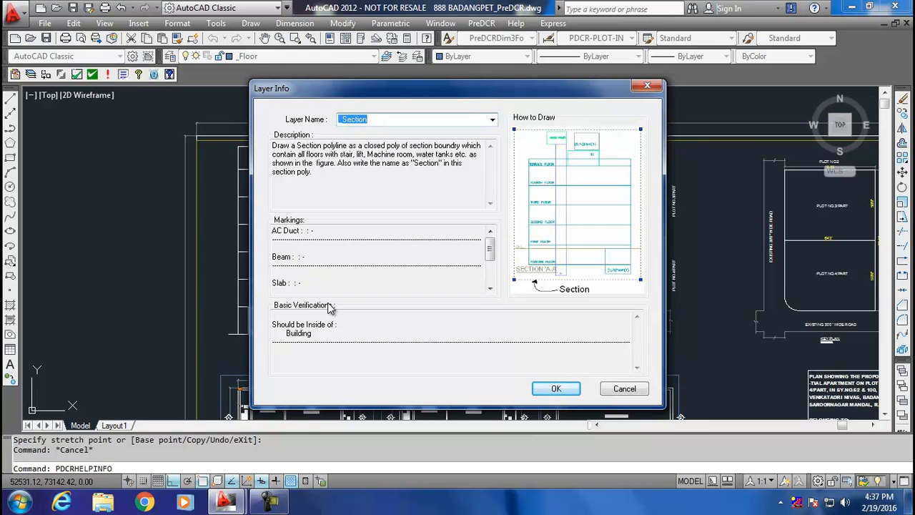
{"action": "left_click", "coordinate": [556, 388]}
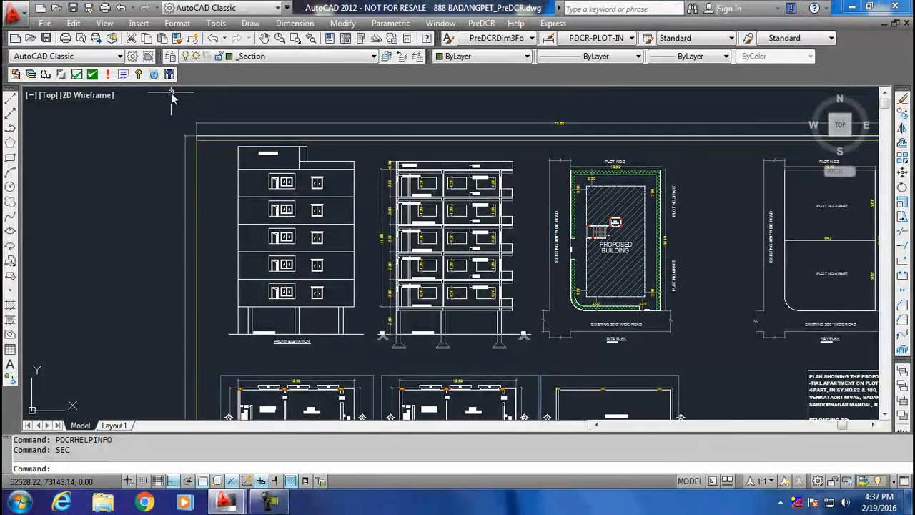
{"action": "left_click", "coordinate": [301, 57]}
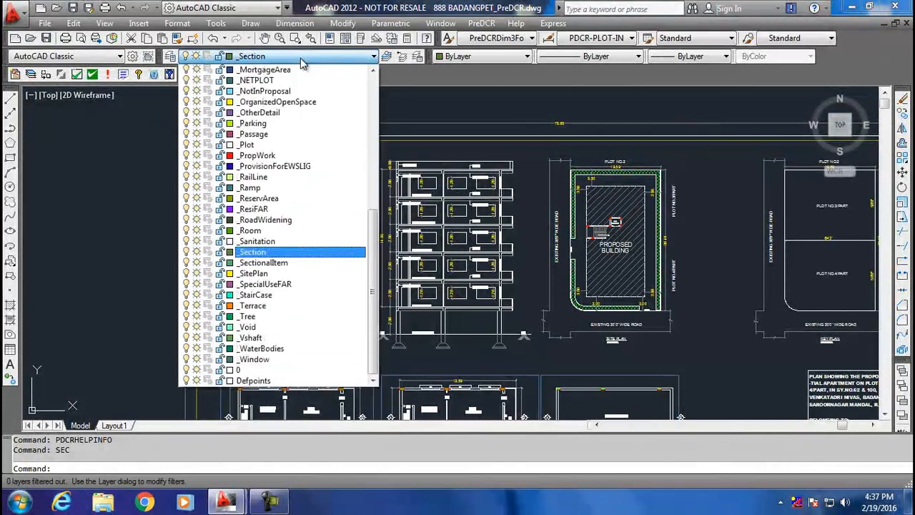
{"action": "left_click", "coordinate": [295, 252]}
Step: Draw a _Section rectangle about 18.3 by 23 units around the building section, between the front elevation and the site plan
{"action": "scroll", "coordinate": [167, 143], "scroll_direction": "down", "scroll_amount": 2}
{"action": "scroll", "coordinate": [166, 143], "scroll_direction": "up", "scroll_amount": 3}
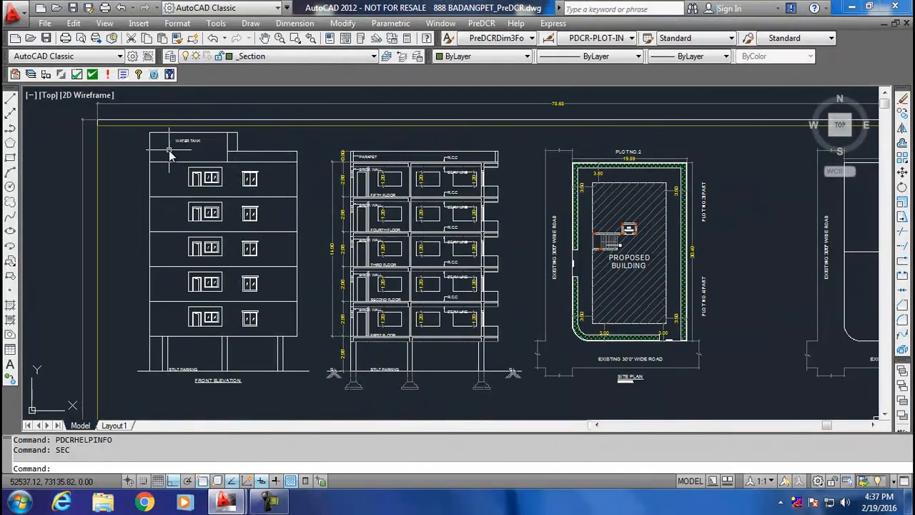
{"action": "type", "text": "rec"}
{"action": "key", "text": "Return"}
{"action": "scroll", "coordinate": [333, 150], "scroll_direction": "up", "scroll_amount": 3}
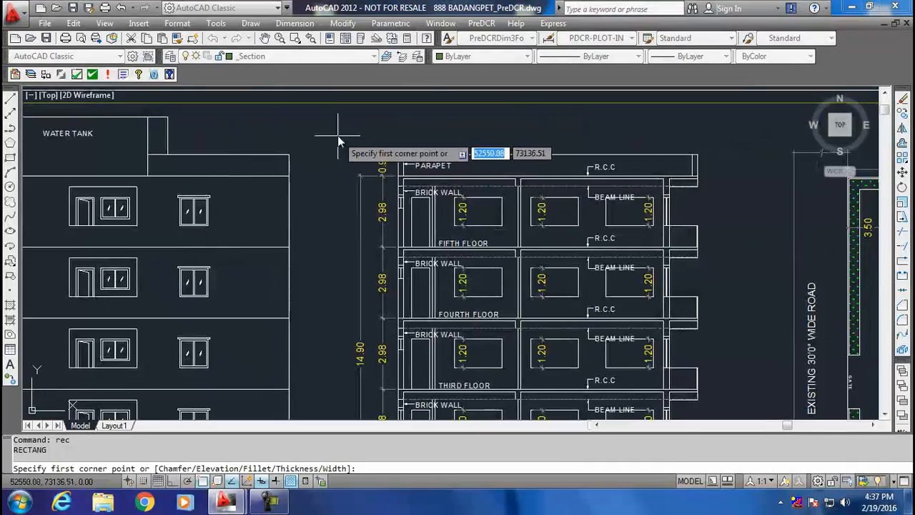
{"action": "left_click", "coordinate": [321, 123]}
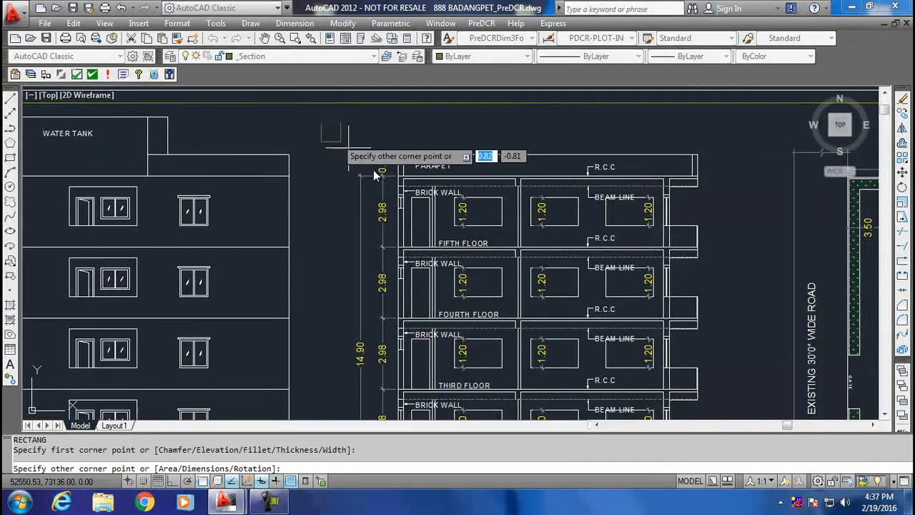
{"action": "scroll", "coordinate": [500, 289], "scroll_direction": "down", "scroll_amount": 4}
{"action": "middle_click_drag", "start_coordinate": [500, 288], "coordinate": [327, 52]}
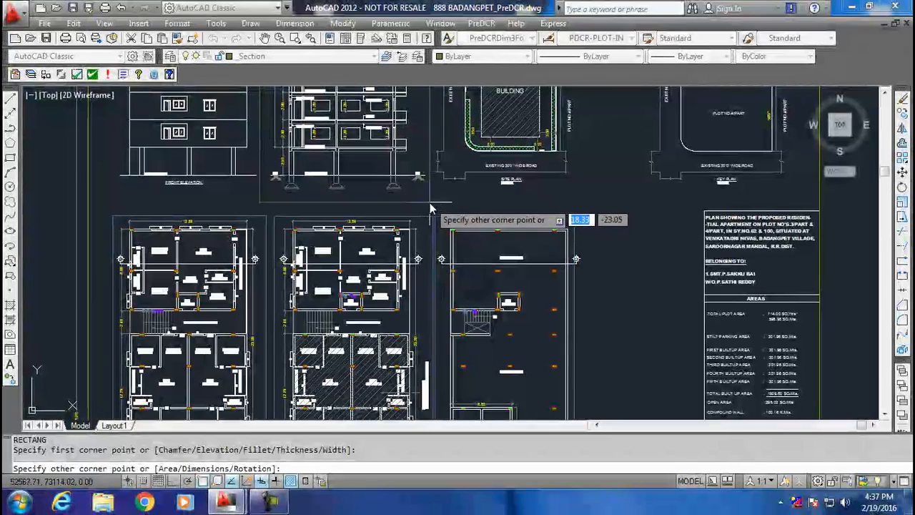
{"action": "left_click", "coordinate": [431, 209]}
{"action": "scroll", "coordinate": [433, 186], "scroll_direction": "down", "scroll_amount": 3}
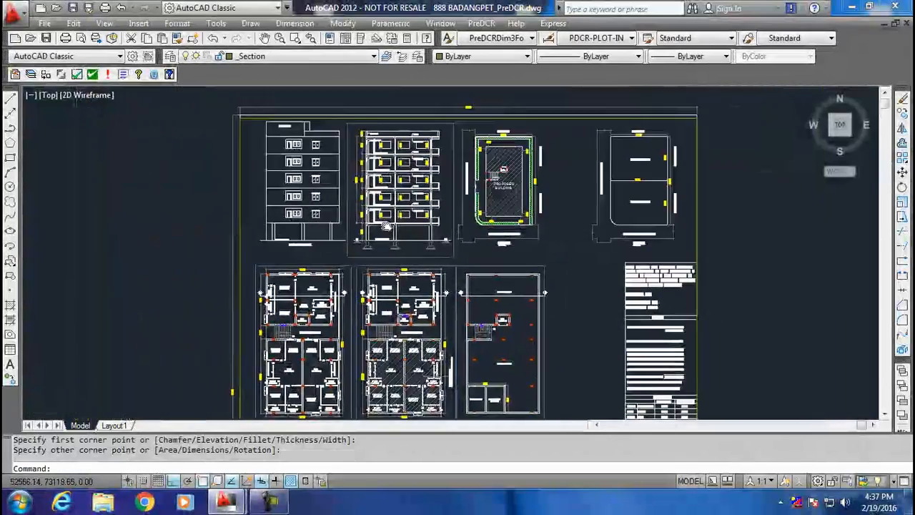
{"action": "scroll", "coordinate": [430, 147], "scroll_direction": "down", "scroll_amount": 2}
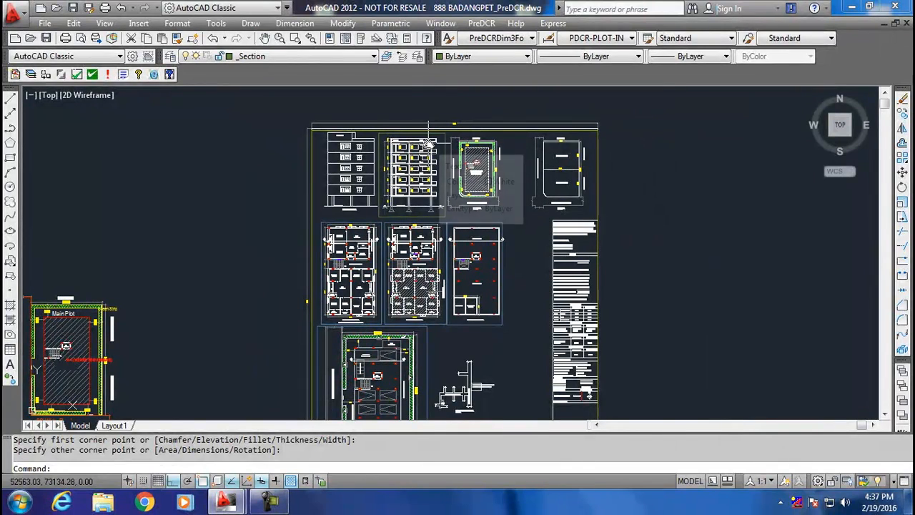
Step: Read the _FloorInSection layer's drawing description and make _FloorInSection the current layer
{"action": "left_click", "coordinate": [139, 75]}
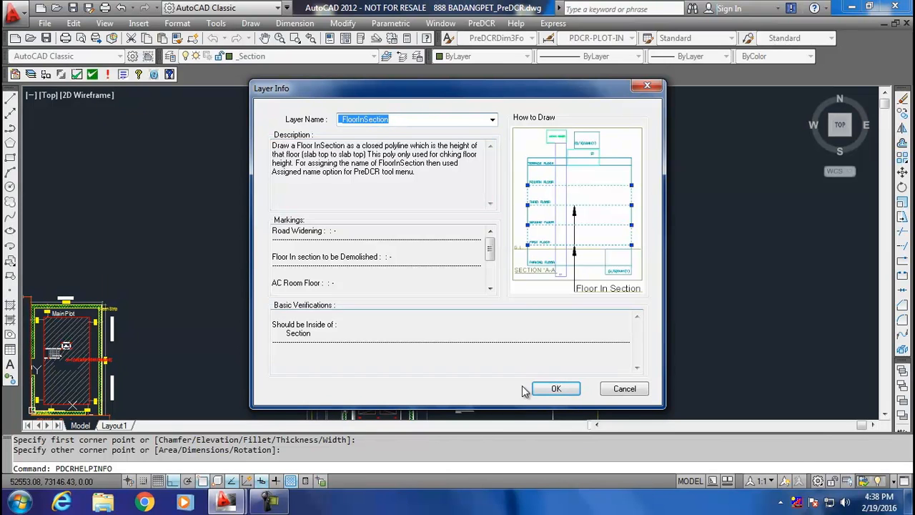
{"action": "left_click", "coordinate": [554, 389]}
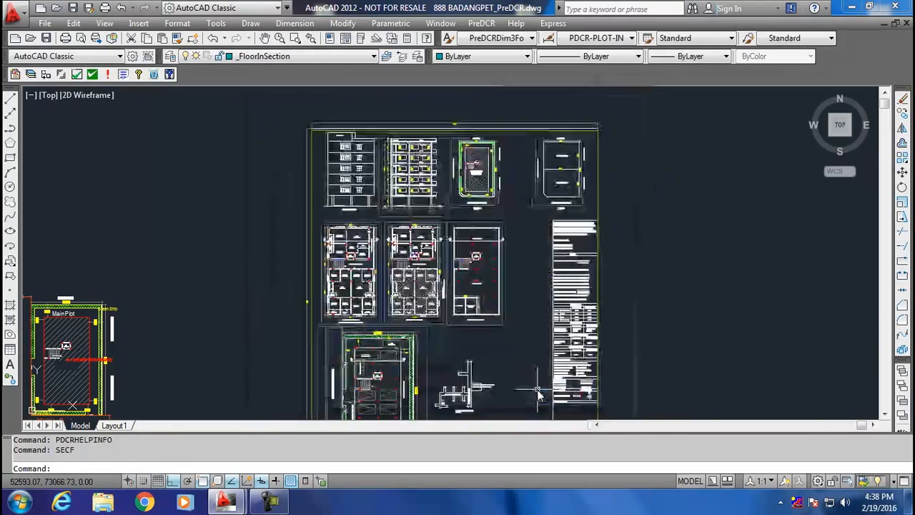
{"action": "scroll", "coordinate": [270, 159], "scroll_direction": "up", "scroll_amount": 4}
{"action": "middle_click_drag", "start_coordinate": [271, 159], "coordinate": [278, 366]}
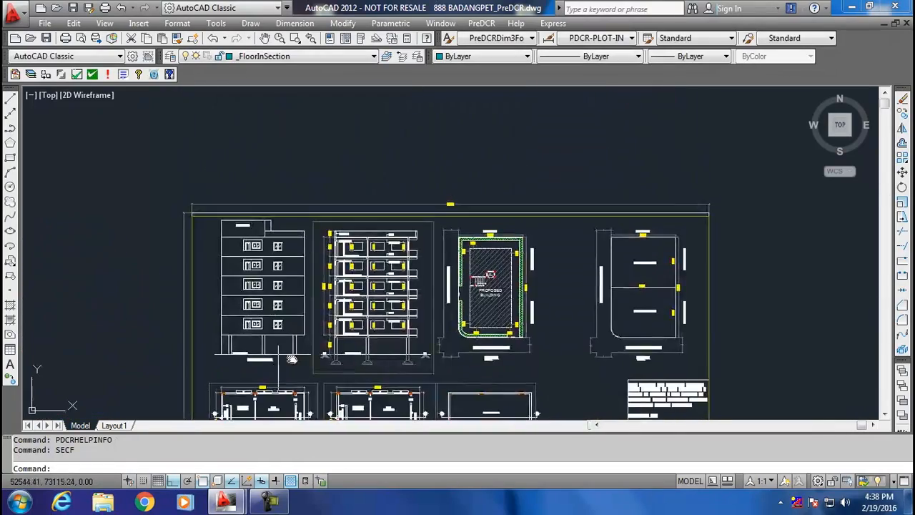
{"action": "scroll", "coordinate": [366, 342], "scroll_direction": "up", "scroll_amount": 3}
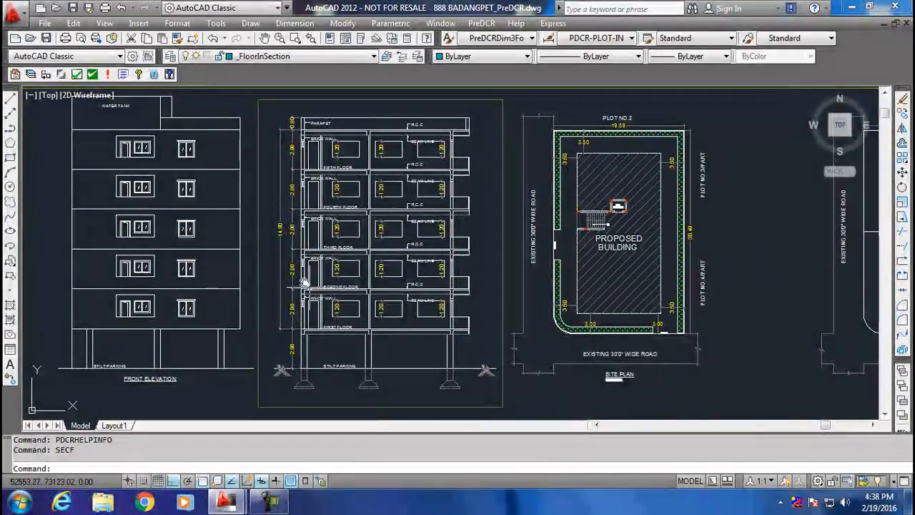
{"action": "left_click", "coordinate": [269, 63]}
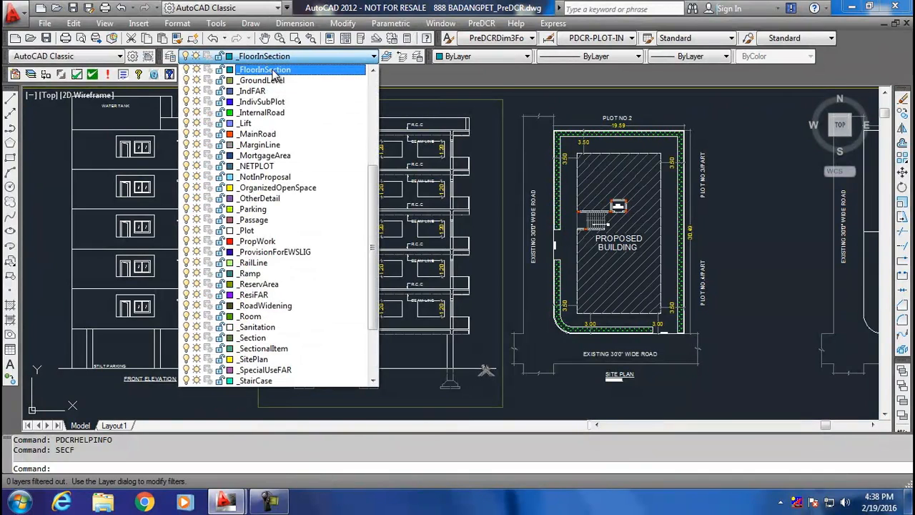
{"action": "left_click", "coordinate": [274, 72]}
Step: Draw a _FloorInSection rectangle of 11.39 by 2.98 for the stilt parking, from the first-floor slab top down to ground level
{"action": "middle_click_drag", "start_coordinate": [379, 293], "coordinate": [343, 246]}
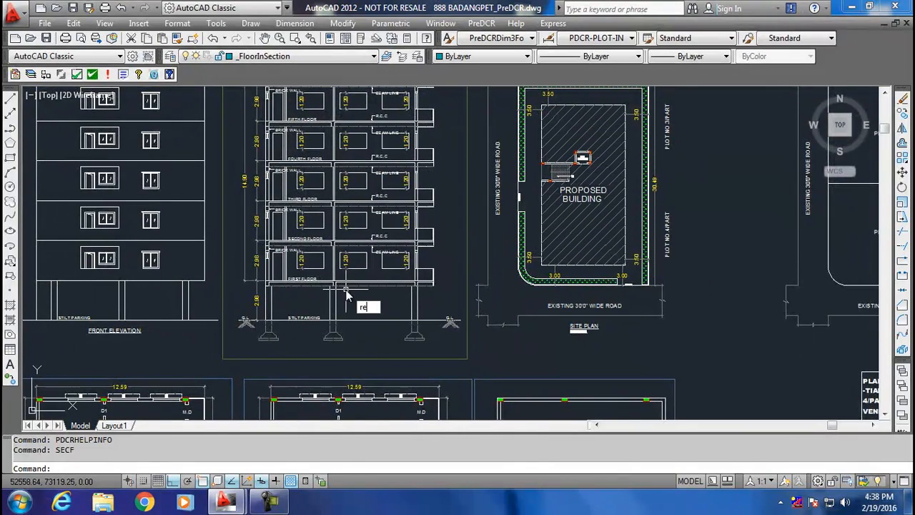
{"action": "key", "text": "Return"}
{"action": "scroll", "coordinate": [289, 293], "scroll_direction": "up", "scroll_amount": 6}
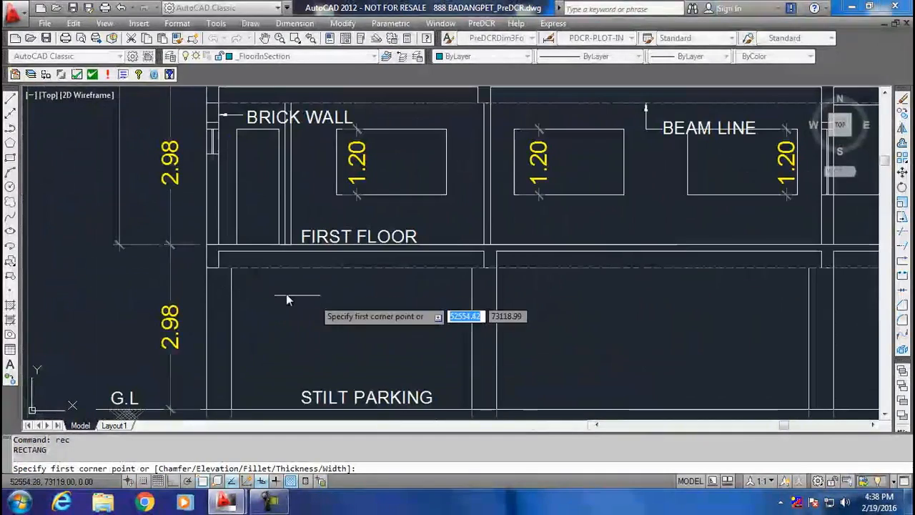
{"action": "left_click", "coordinate": [206, 245]}
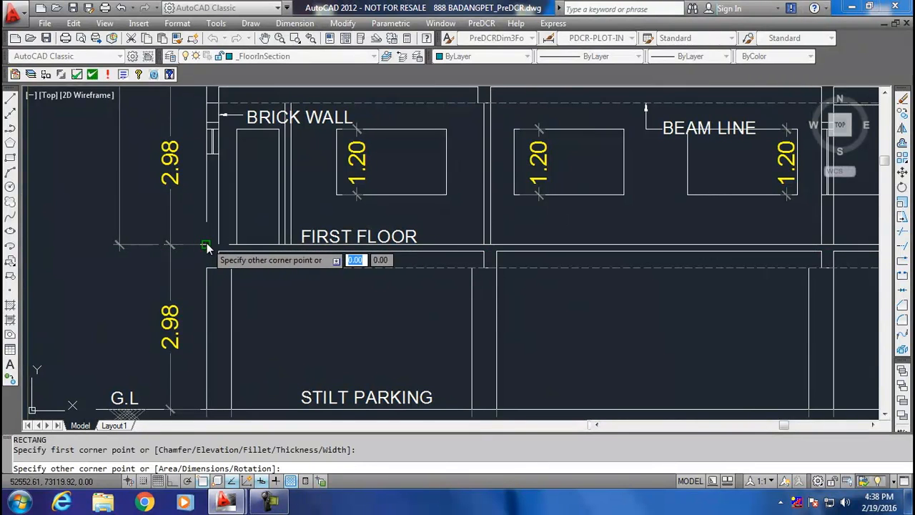
{"action": "scroll", "coordinate": [500, 361], "scroll_direction": "down", "scroll_amount": 2}
{"action": "middle_click_drag", "start_coordinate": [501, 361], "coordinate": [292, 179]}
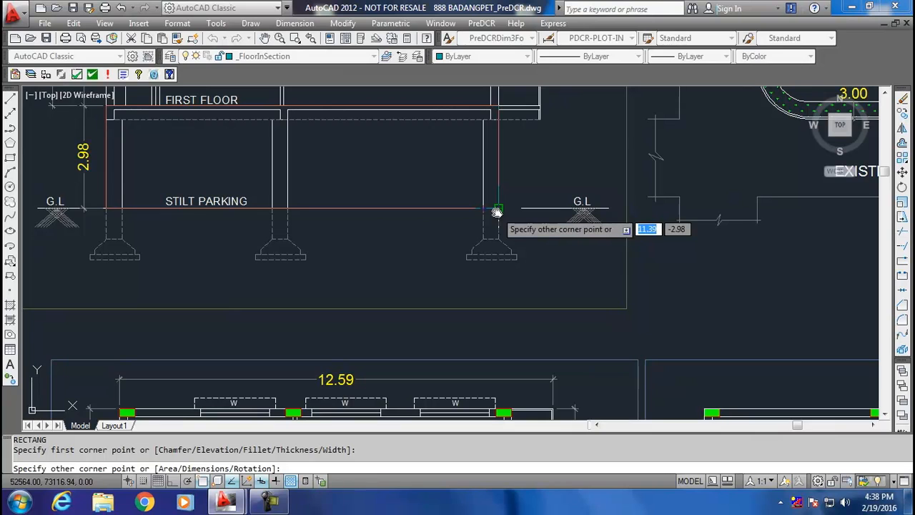
{"action": "left_click", "coordinate": [497, 212]}
{"action": "scroll", "coordinate": [457, 190], "scroll_direction": "down", "scroll_amount": 4}
{"action": "scroll", "coordinate": [450, 264], "scroll_direction": "up", "scroll_amount": 3}
Step: Draw _FloorInSection rectangles from slab top to slab top for the first through fourth floors of the section
{"action": "type", "text": "r"}
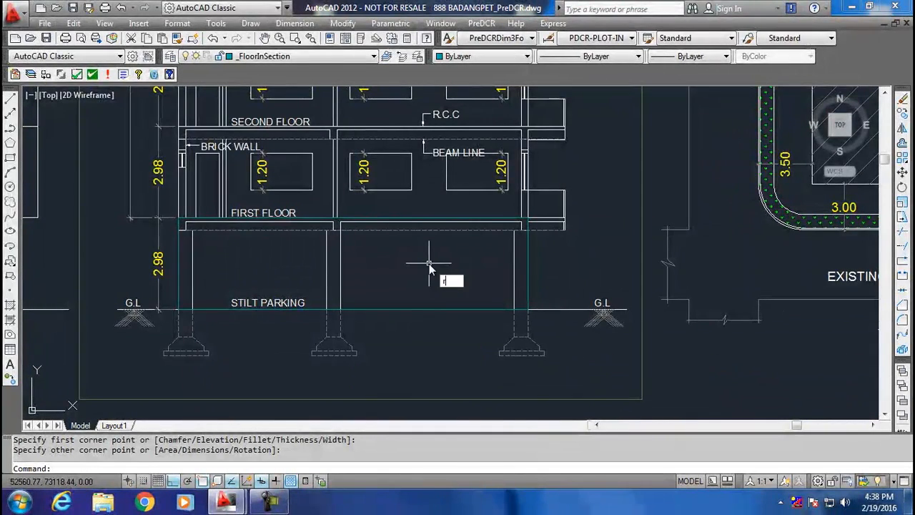
{"action": "key", "text": "Return"}
{"action": "scroll", "coordinate": [429, 265], "scroll_direction": "down", "scroll_amount": 4}
{"action": "scroll", "coordinate": [254, 257], "scroll_direction": "up", "scroll_amount": 6}
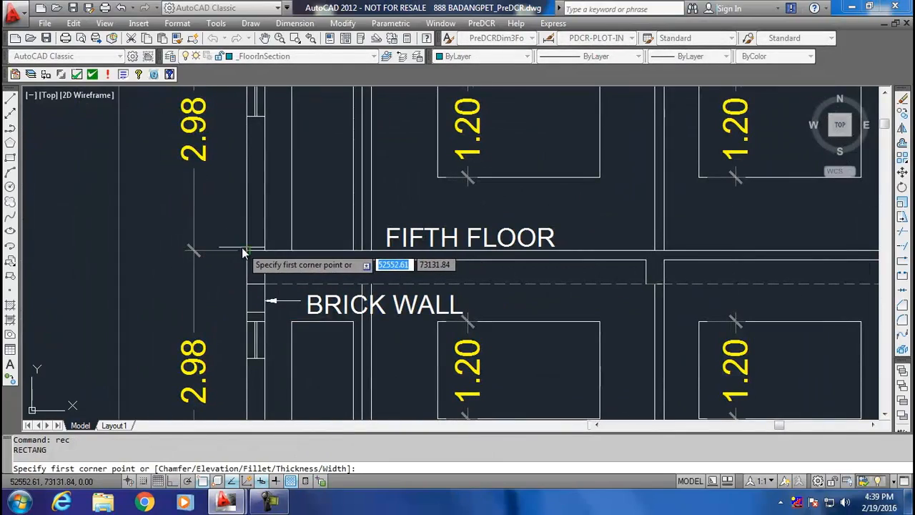
{"action": "left_click", "coordinate": [243, 248]}
{"action": "scroll", "coordinate": [385, 339], "scroll_direction": "down", "scroll_amount": 4}
{"action": "scroll", "coordinate": [389, 228], "scroll_direction": "up", "scroll_amount": 3}
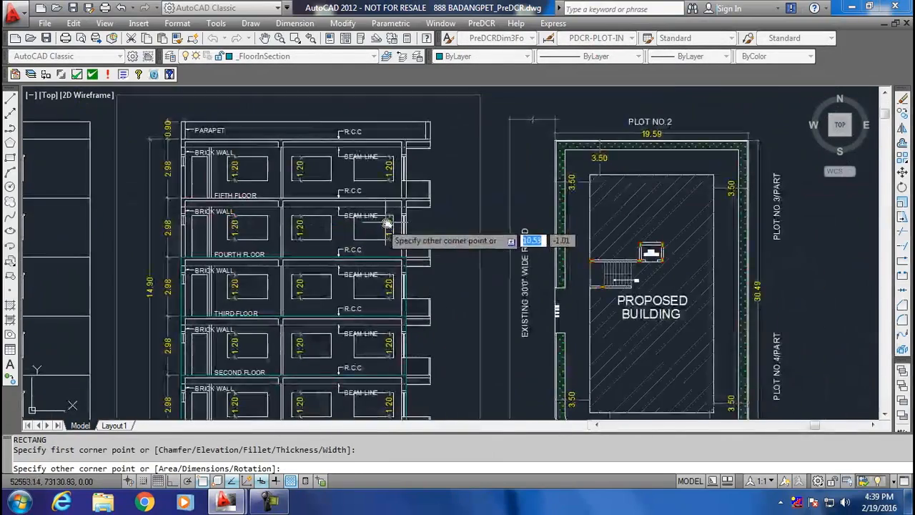
{"action": "left_click", "coordinate": [405, 252]}
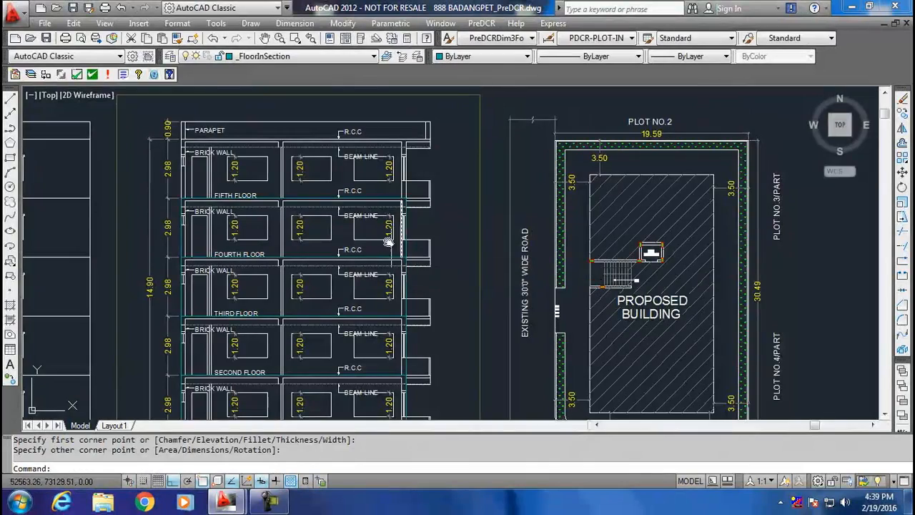
Step: Draw a _FloorInSection rectangle for the fifth floor of the section, from the slab top below the parapet to the fifth-floor slab top
{"action": "scroll", "coordinate": [347, 222], "scroll_direction": "down", "scroll_amount": 2}
{"action": "middle_click_drag", "start_coordinate": [347, 221], "coordinate": [389, 326]}
{"action": "type", "text": "re"}
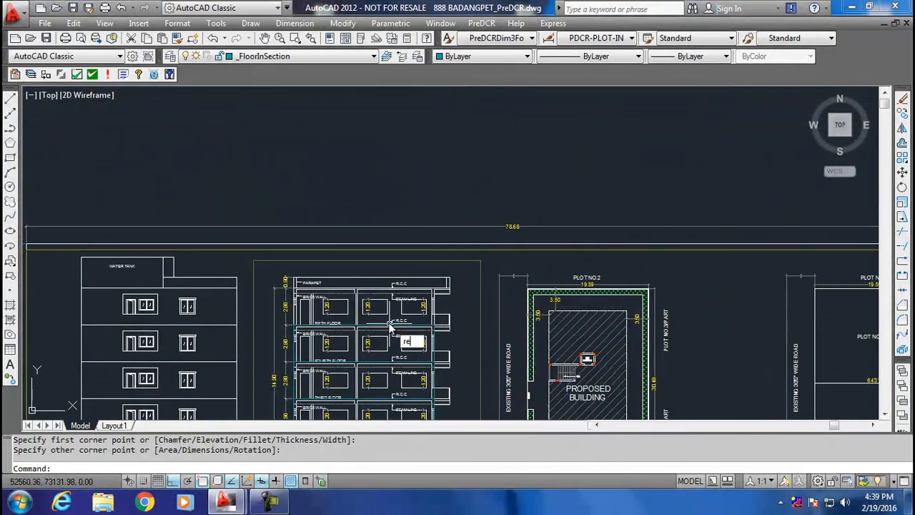
{"action": "type", "text": "c"}
{"action": "key", "text": "Escape"}
{"action": "type", "text": "rec"}
{"action": "key", "text": "Return"}
{"action": "scroll", "coordinate": [306, 304], "scroll_direction": "up", "scroll_amount": 6}
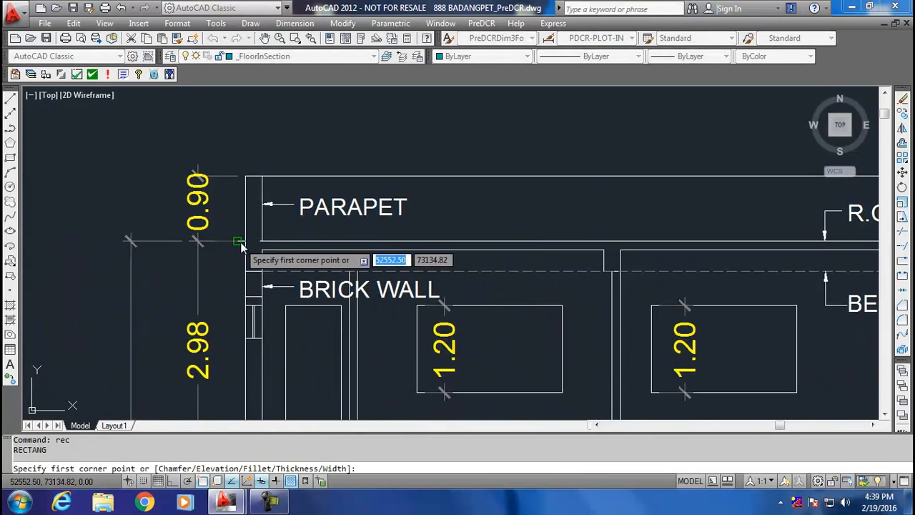
{"action": "left_click", "coordinate": [241, 244]}
{"action": "scroll", "coordinate": [498, 342], "scroll_direction": "down", "scroll_amount": 2}
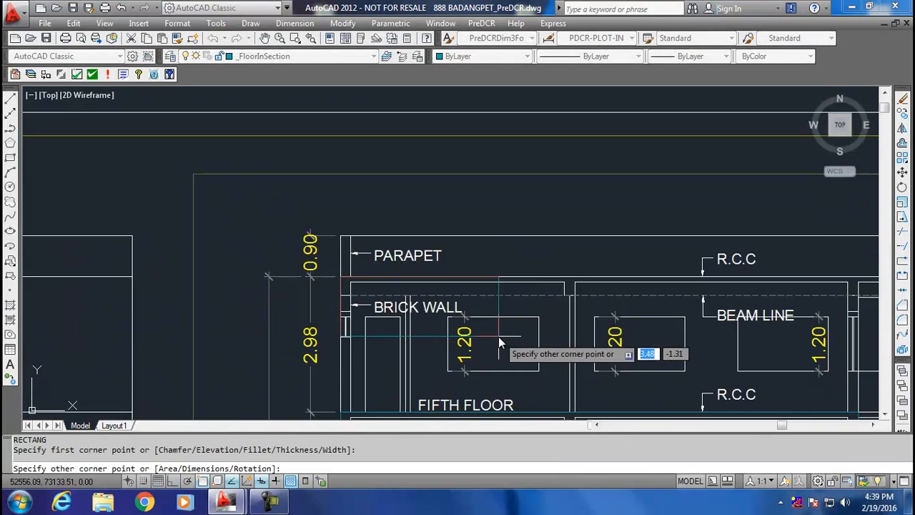
{"action": "middle_click_drag", "start_coordinate": [499, 340], "coordinate": [257, 239]}
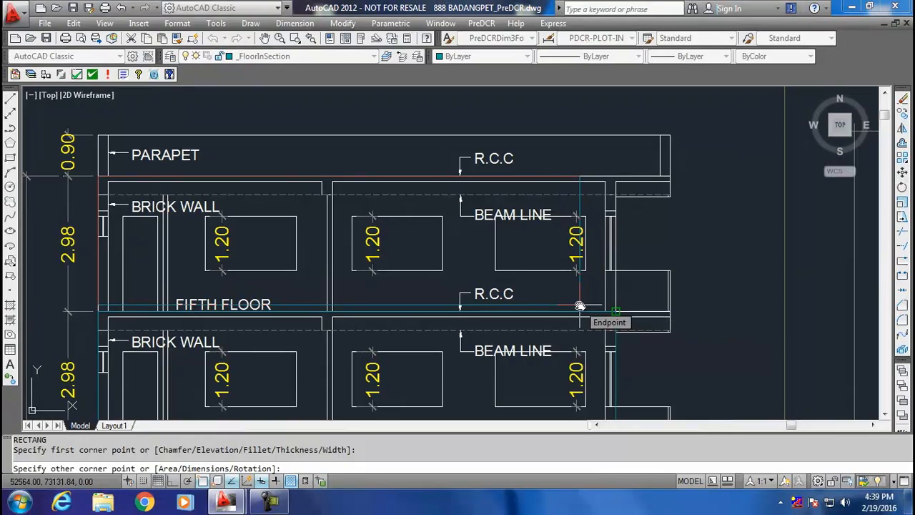
{"action": "left_click", "coordinate": [614, 312]}
{"action": "scroll", "coordinate": [488, 264], "scroll_direction": "down", "scroll_amount": 5}
{"action": "scroll", "coordinate": [488, 264], "scroll_direction": "down", "scroll_amount": 5}
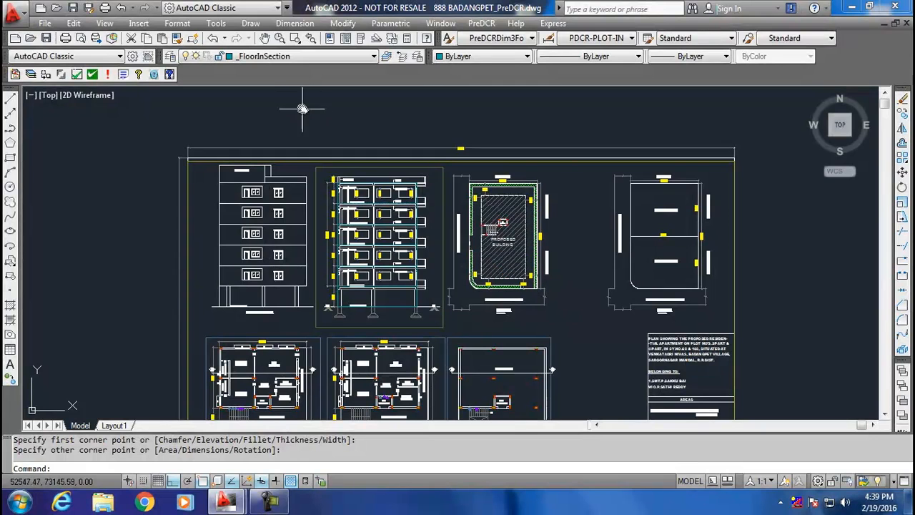
{"action": "left_click", "coordinate": [477, 24]}
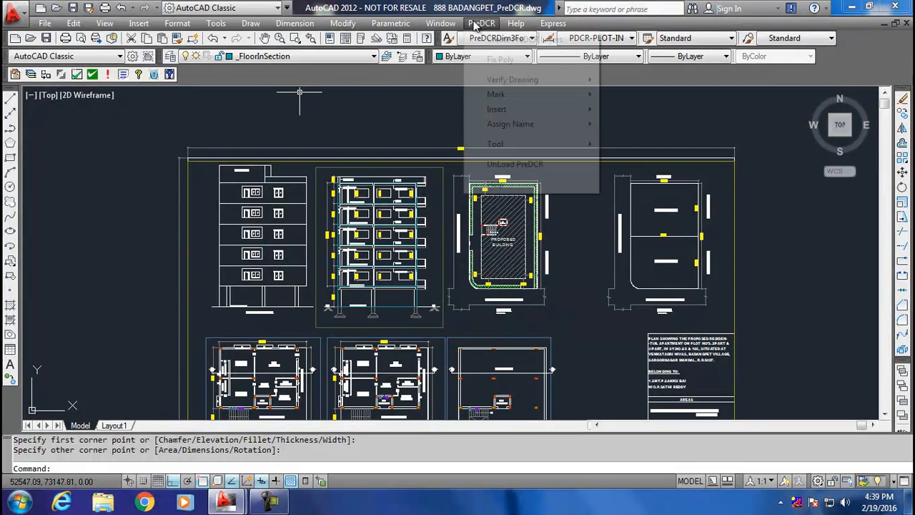
{"action": "mouse_move", "coordinate": [498, 128]}
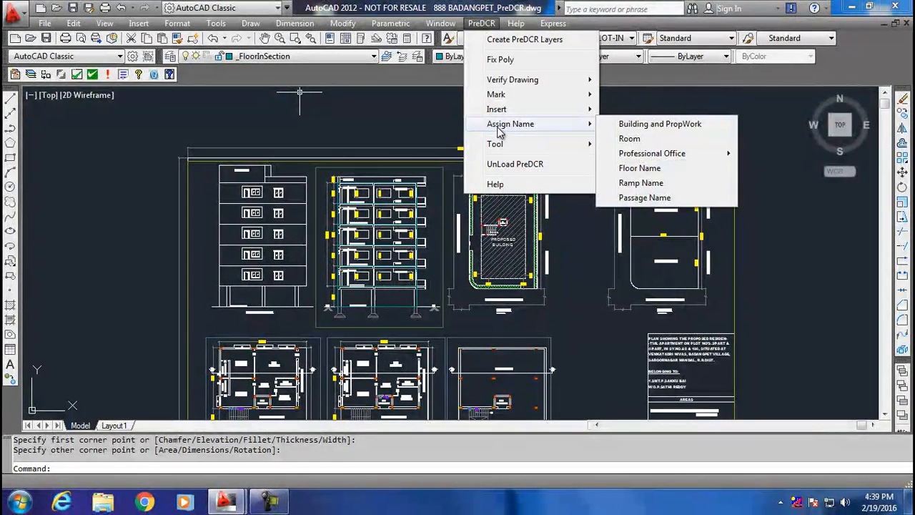
{"action": "left_click", "coordinate": [640, 168]}
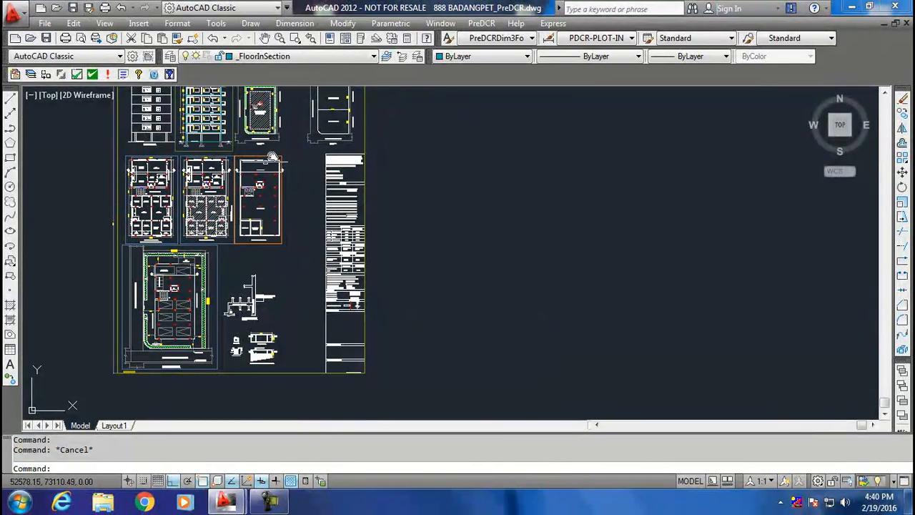
Step: Start assigning a floor name and compose it as TYPICAL -1,3,4,5 FLOOR PLAN
{"action": "left_click", "coordinate": [473, 24]}
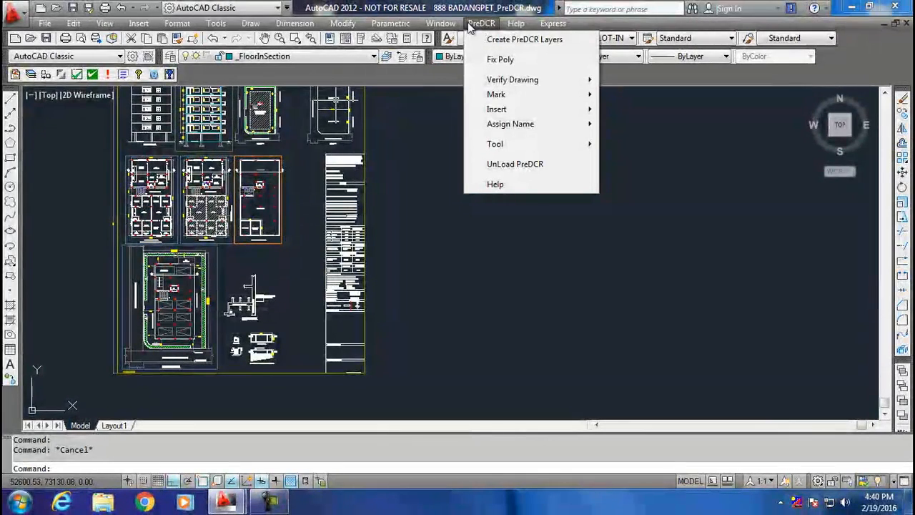
{"action": "mouse_move", "coordinate": [510, 126]}
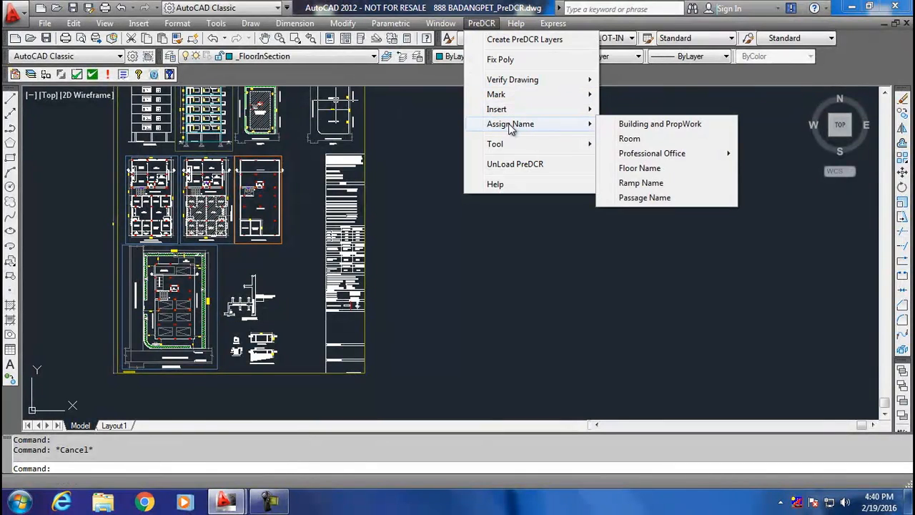
{"action": "left_click", "coordinate": [676, 173]}
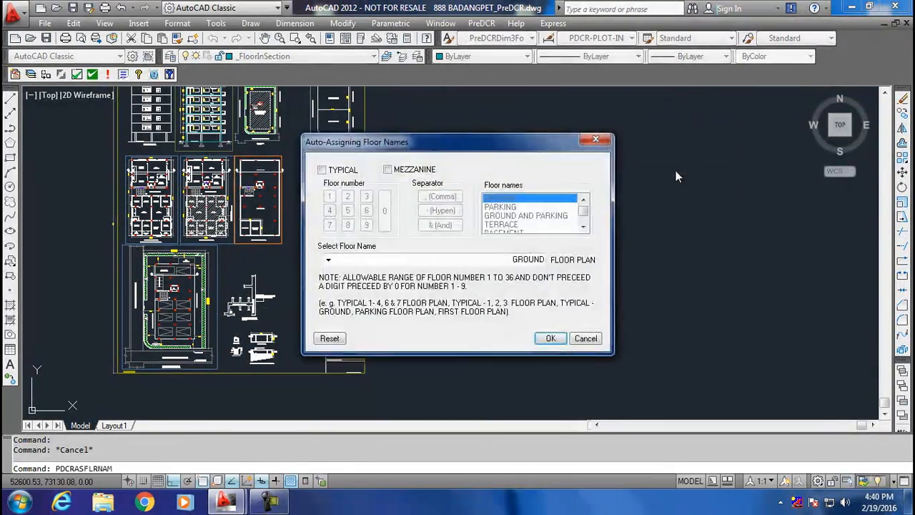
{"action": "left_click", "coordinate": [322, 170]}
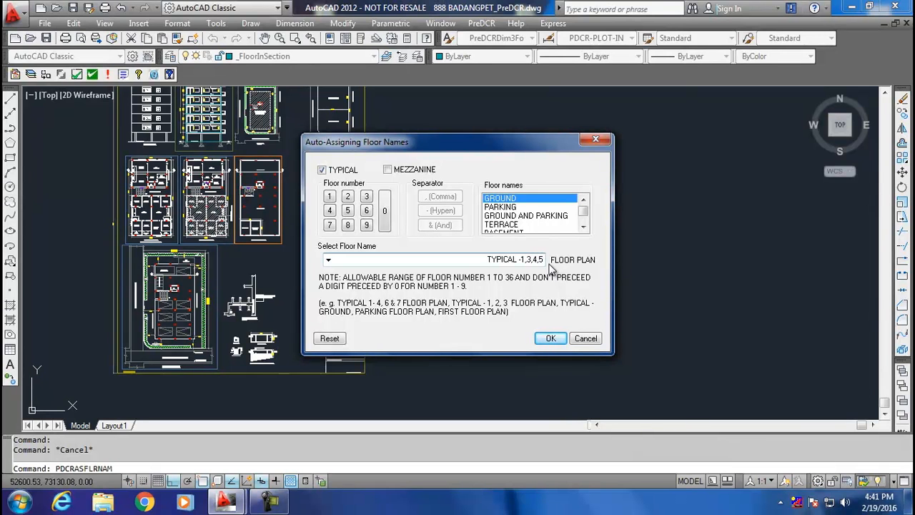
{"action": "left_click", "coordinate": [548, 341]}
Step: Pick the _Floor outline around the first, third, fourth and fifth floor plan to receive the typical floor name
{"action": "scroll", "coordinate": [379, 215], "scroll_direction": "down", "scroll_amount": 2}
{"action": "middle_click_drag", "start_coordinate": [388, 217], "coordinate": [544, 281]}
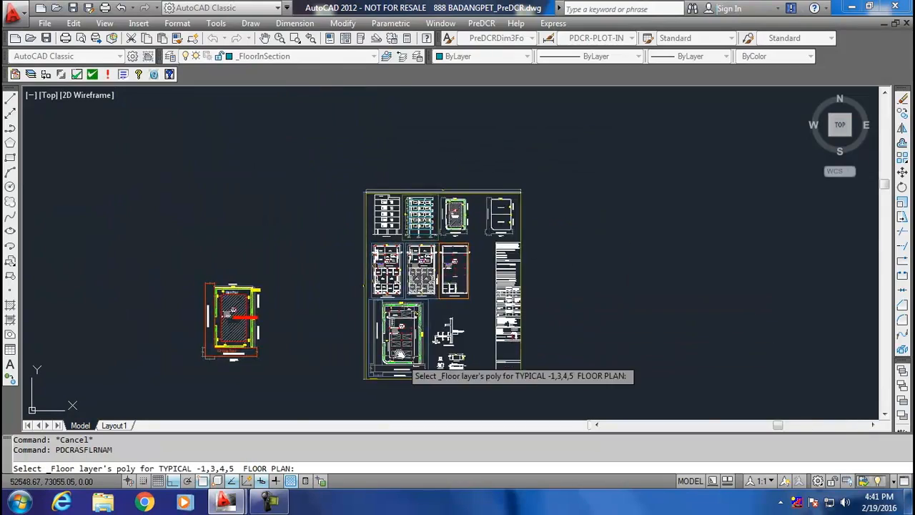
{"action": "scroll", "coordinate": [400, 358], "scroll_direction": "up", "scroll_amount": 6}
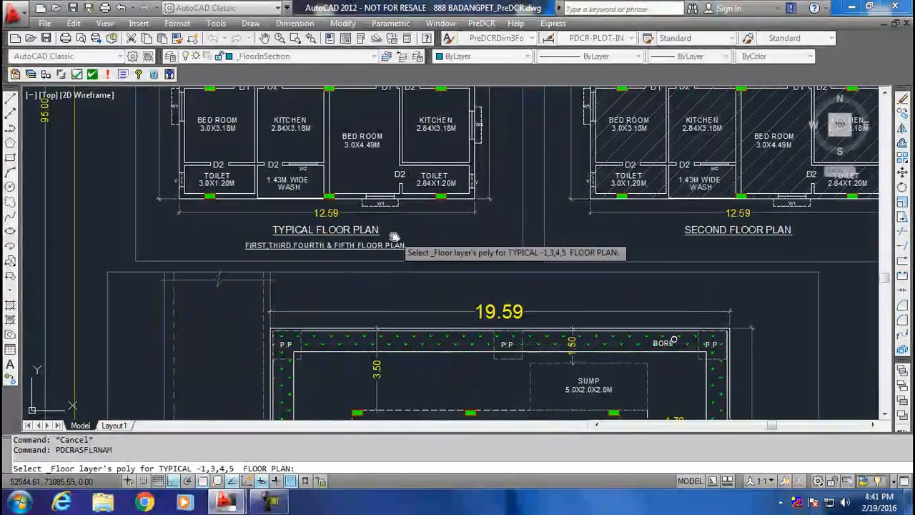
{"action": "scroll", "coordinate": [394, 237], "scroll_direction": "up", "scroll_amount": 2}
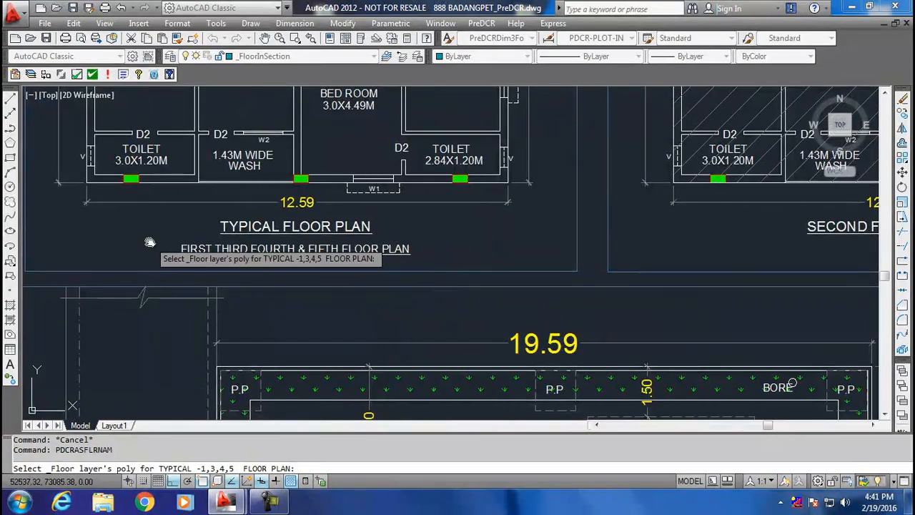
{"action": "scroll", "coordinate": [149, 243], "scroll_direction": "down", "scroll_amount": 3}
{"action": "scroll", "coordinate": [262, 292], "scroll_direction": "up", "scroll_amount": 1}
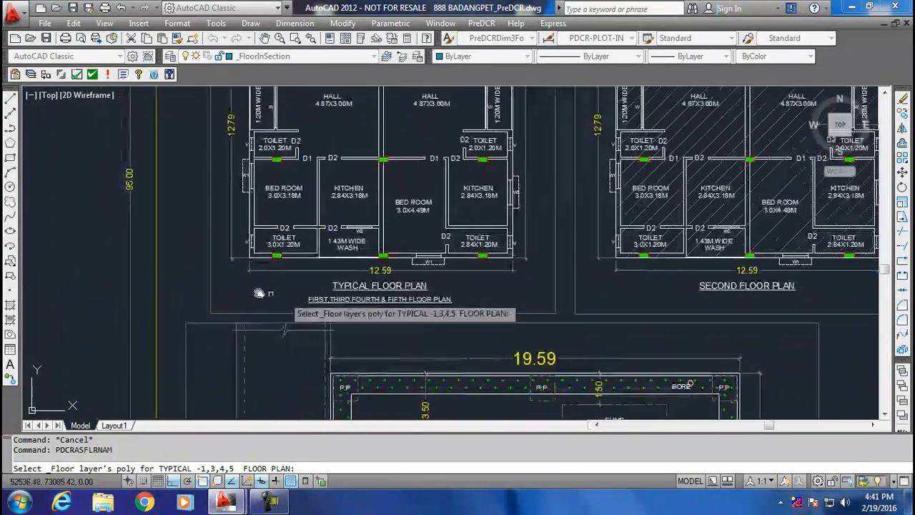
{"action": "left_click", "coordinate": [209, 261]}
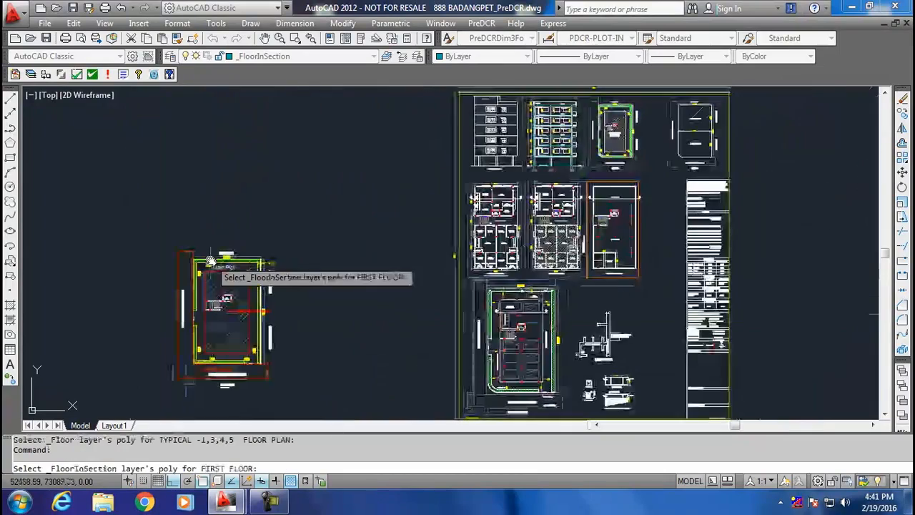
Step: Assign the name FIRST FLOOR to the first-floor _FloorInSection rectangle in the building section
{"action": "middle_click_drag", "start_coordinate": [398, 194], "coordinate": [269, 260]}
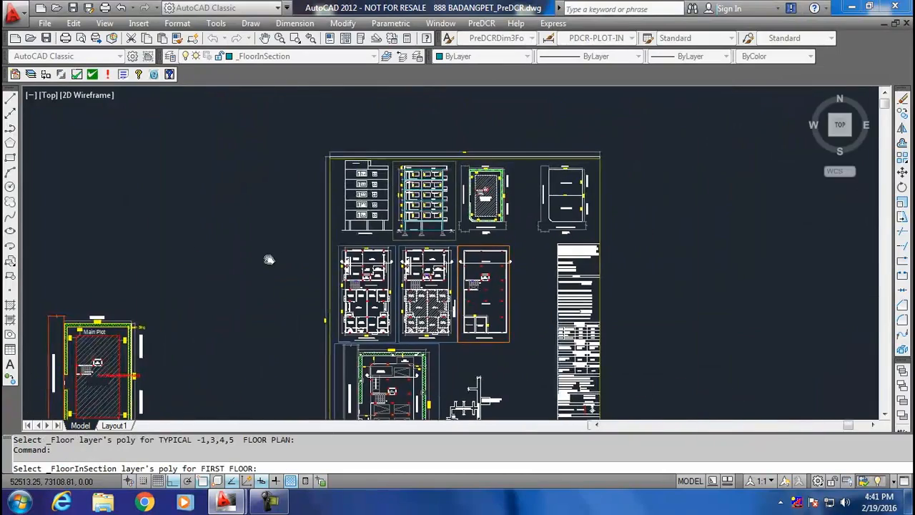
{"action": "scroll", "coordinate": [440, 181], "scroll_direction": "up", "scroll_amount": 5}
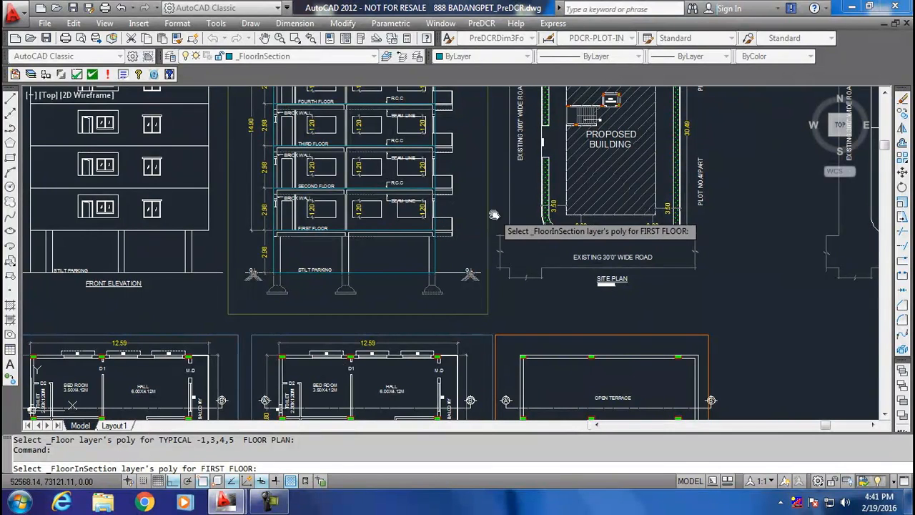
{"action": "scroll", "coordinate": [436, 214], "scroll_direction": "up", "scroll_amount": 4}
{"action": "scroll", "coordinate": [429, 201], "scroll_direction": "down", "scroll_amount": 3}
{"action": "scroll", "coordinate": [486, 243], "scroll_direction": "up", "scroll_amount": 3}
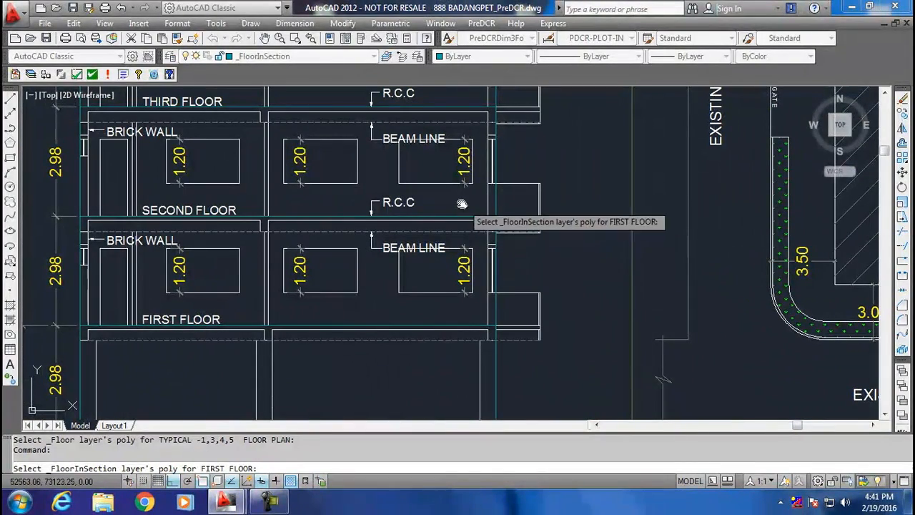
{"action": "left_click", "coordinate": [496, 238]}
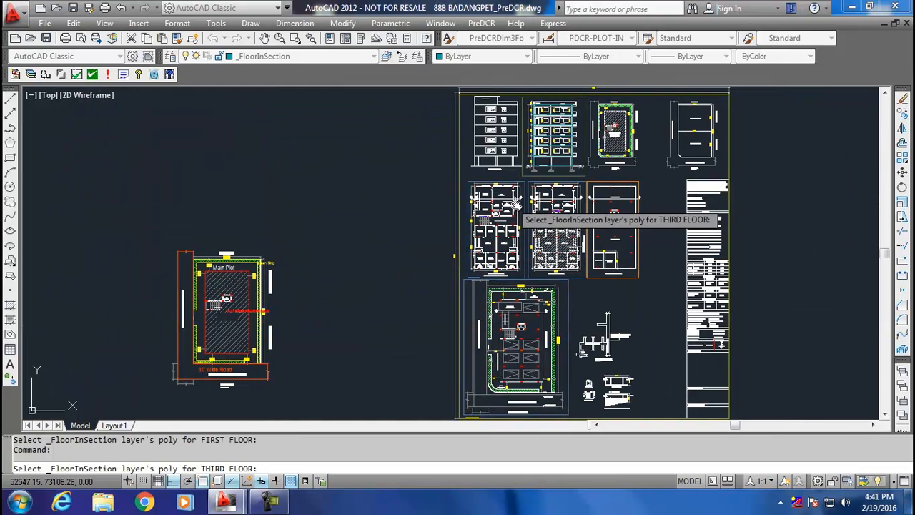
Step: Assign the name THIRD FLOOR to the third-floor _FloorInSection rectangle in the building section
{"action": "mouse_move", "coordinate": [541, 213]}
{"action": "middle_mouse_down"}
{"action": "mouse_move", "coordinate": [447, 248]}
{"action": "mouse_move", "coordinate": [436, 286]}
{"action": "middle_mouse_up"}
{"action": "scroll", "coordinate": [497, 299], "scroll_direction": "up", "scroll_amount": 4}
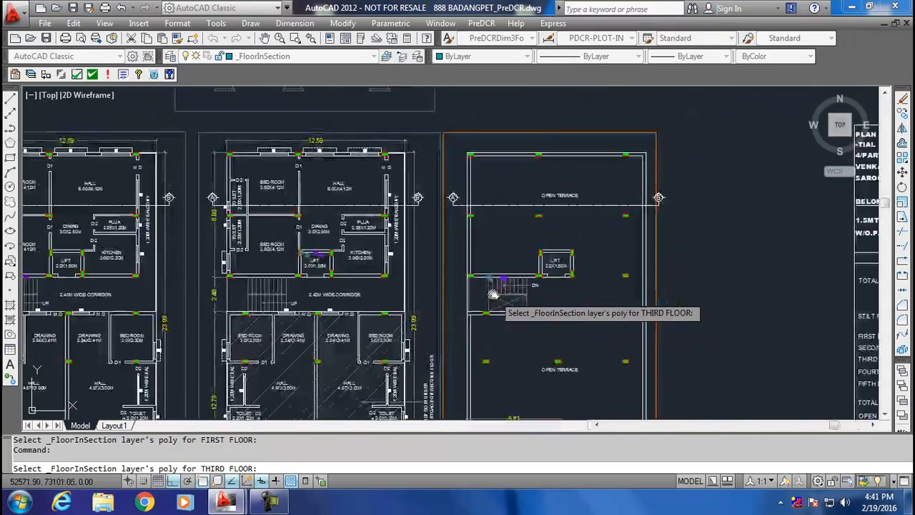
{"action": "scroll", "coordinate": [490, 293], "scroll_direction": "down", "scroll_amount": 3}
{"action": "scroll", "coordinate": [451, 278], "scroll_direction": "up", "scroll_amount": 5}
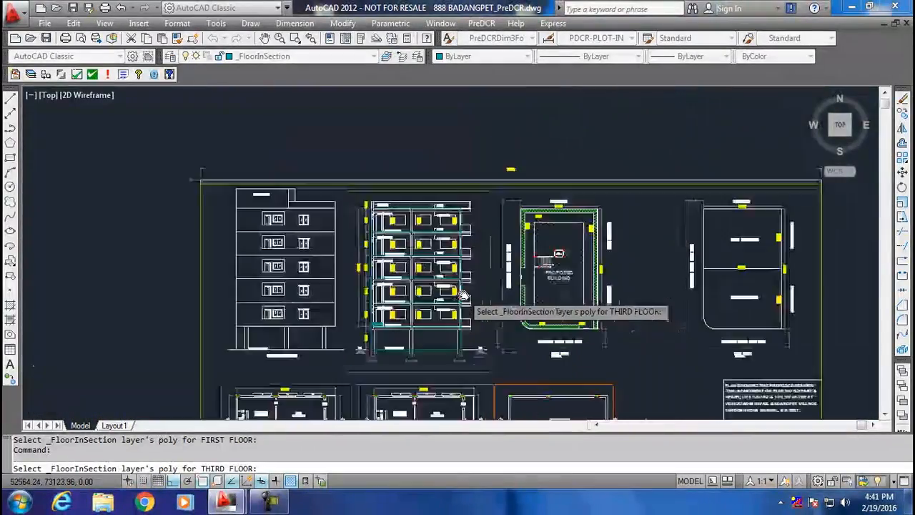
{"action": "scroll", "coordinate": [450, 279], "scroll_direction": "up", "scroll_amount": 2}
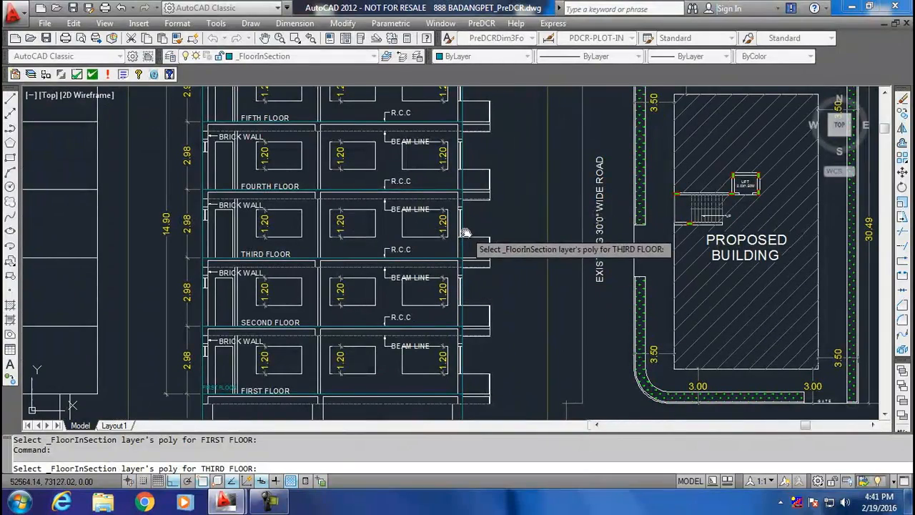
{"action": "left_click", "coordinate": [462, 229]}
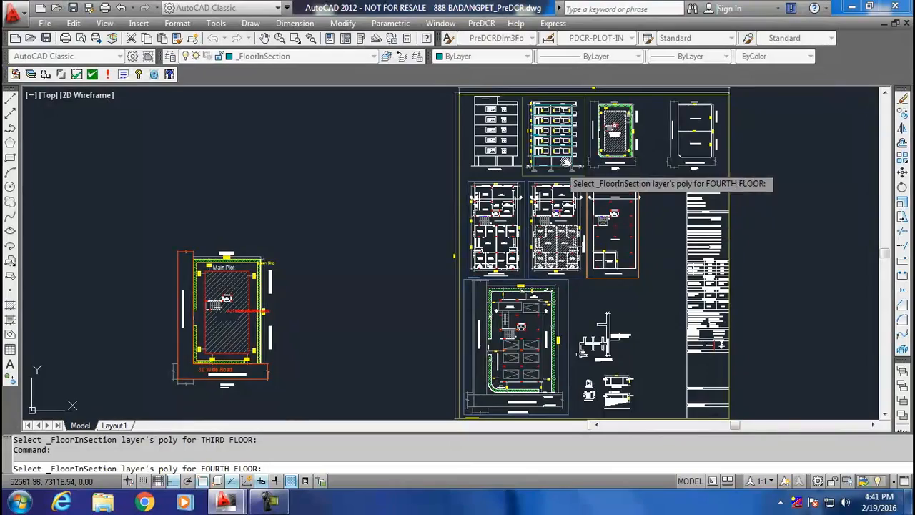
Step: Assign the names FOURTH FLOOR and FIFTH FLOOR to their matching _FloorInSection rectangles in the building section
{"action": "scroll", "coordinate": [501, 260], "scroll_direction": "up", "scroll_amount": 3}
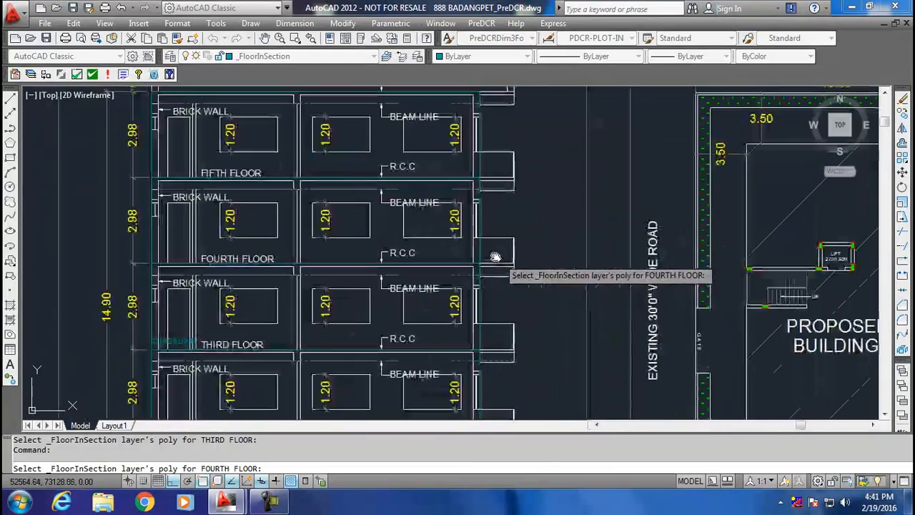
{"action": "left_click", "coordinate": [479, 195]}
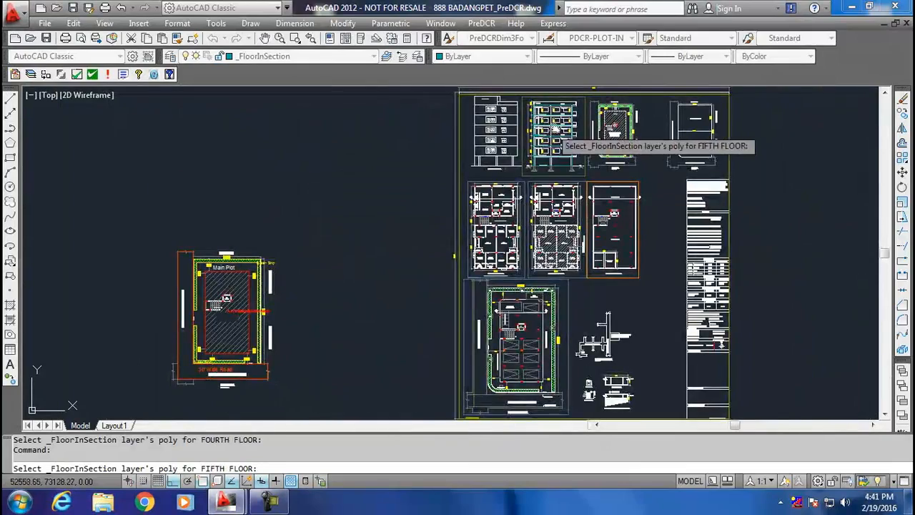
{"action": "scroll", "coordinate": [541, 219], "scroll_direction": "up", "scroll_amount": 5}
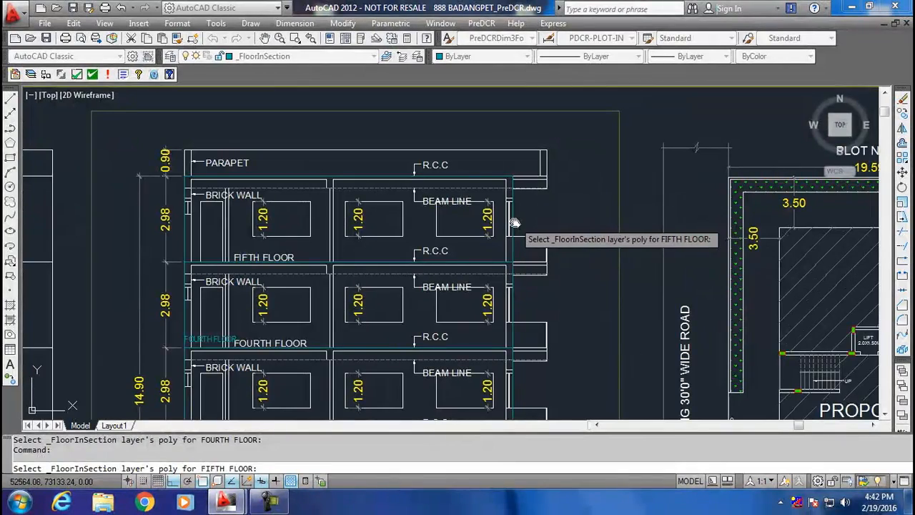
{"action": "left_click", "coordinate": [515, 225]}
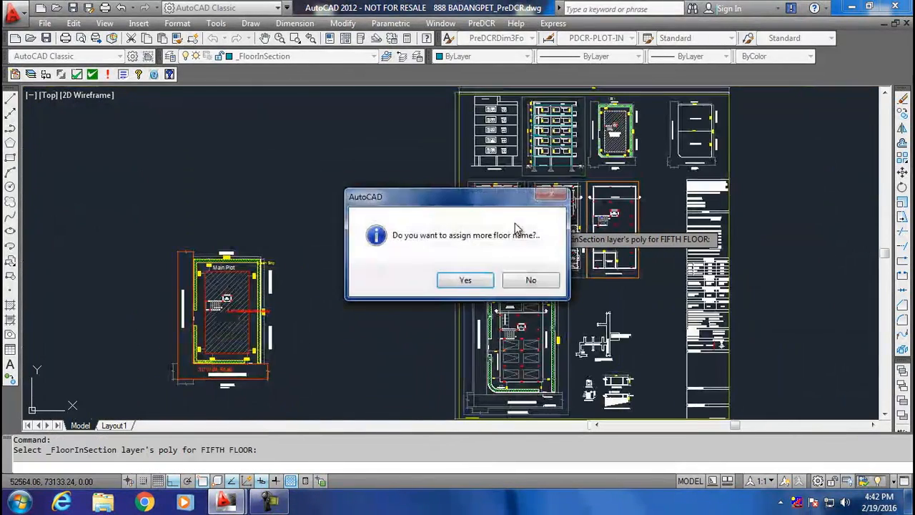
Step: Continue assigning the remaining floor names, ending with STILT FLOOR on the stilt-parking rectangle in the section, and finish the floor naming
{"action": "left_click", "coordinate": [458, 283]}
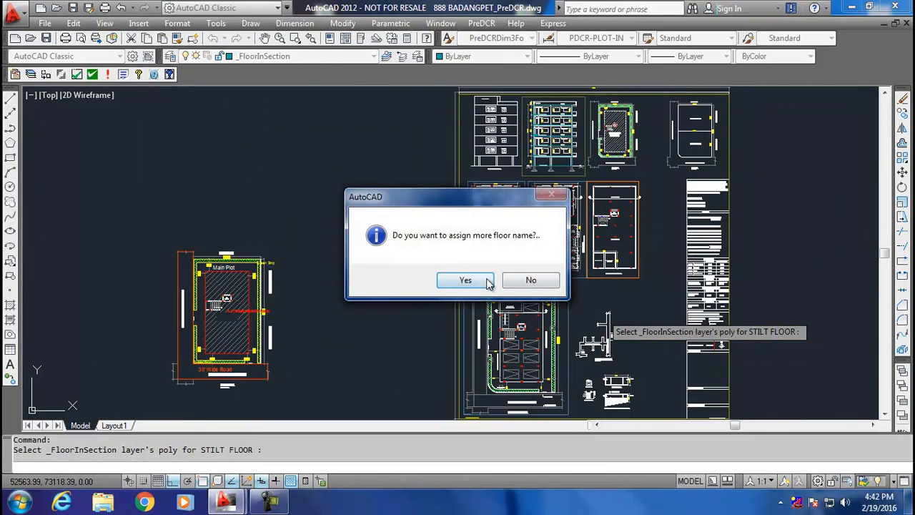
{"action": "left_click", "coordinate": [528, 280]}
{"action": "scroll", "coordinate": [538, 304], "scroll_direction": "down", "scroll_amount": 3}
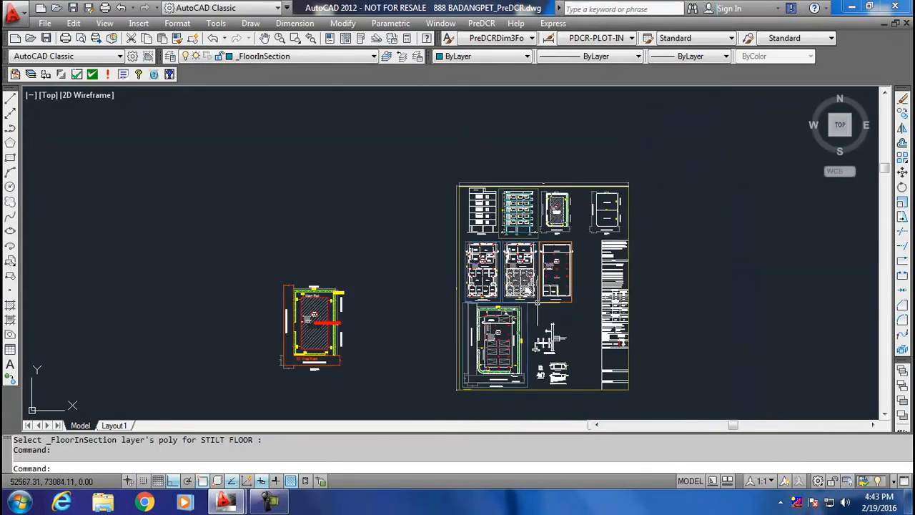
{"action": "scroll", "coordinate": [516, 211], "scroll_direction": "up", "scroll_amount": 2}
{"action": "scroll", "coordinate": [521, 211], "scroll_direction": "up", "scroll_amount": 3}
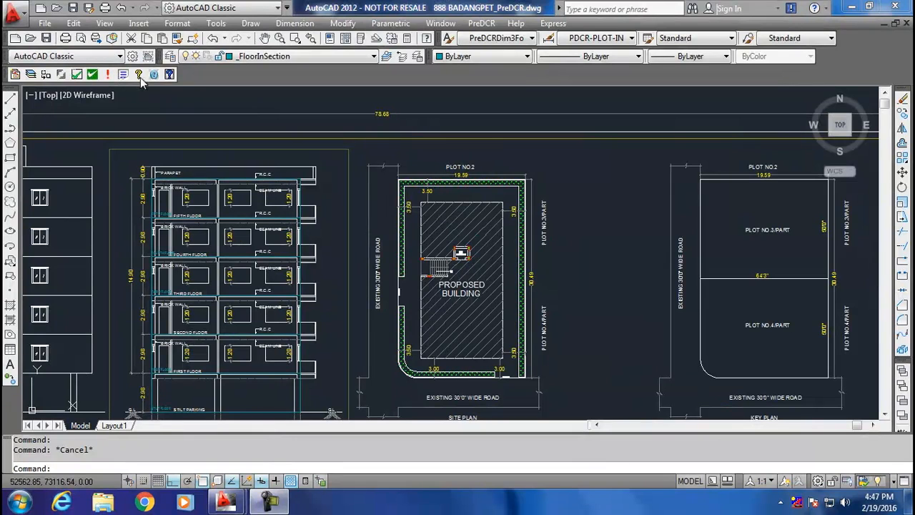
Step: Read the _GroundLevel layer's drawing description and make _GroundLevel the current layer
{"action": "left_click", "coordinate": [170, 74]}
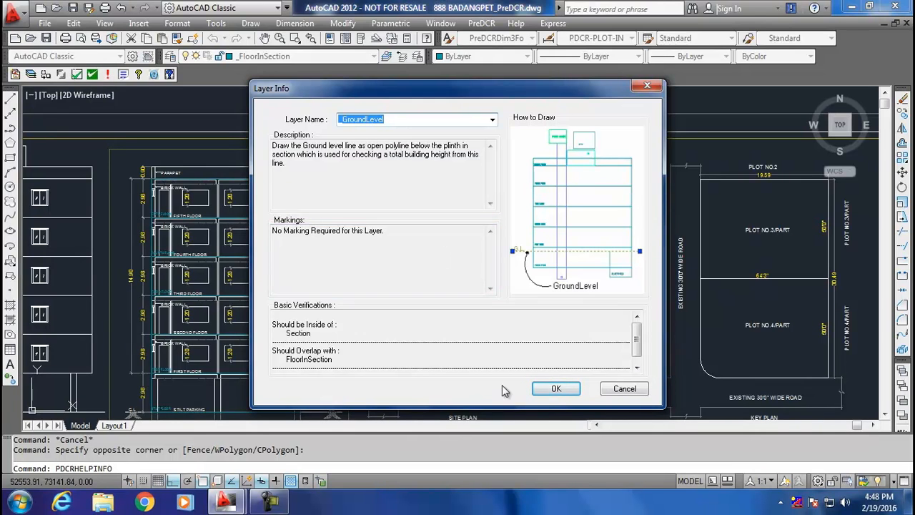
{"action": "left_click", "coordinate": [556, 388]}
{"action": "scroll", "coordinate": [430, 188], "scroll_direction": "down", "scroll_amount": 5}
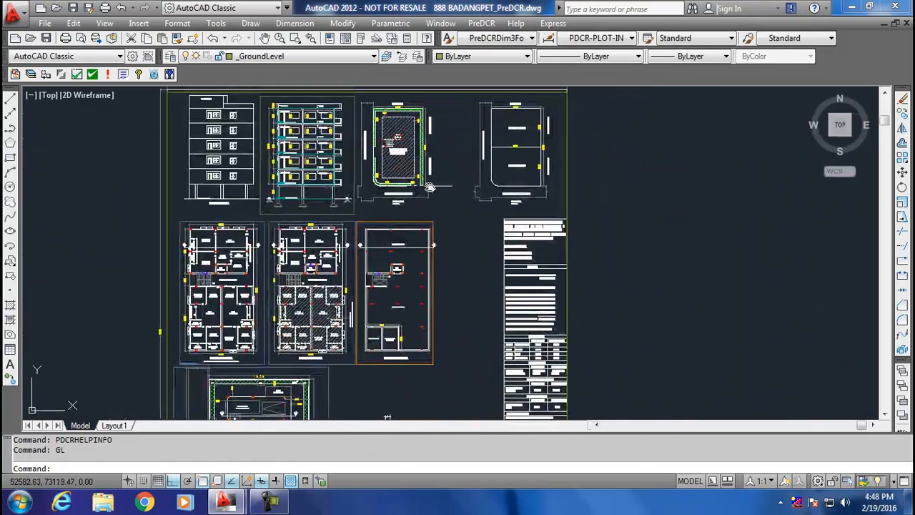
{"action": "scroll", "coordinate": [312, 199], "scroll_direction": "up", "scroll_amount": 6}
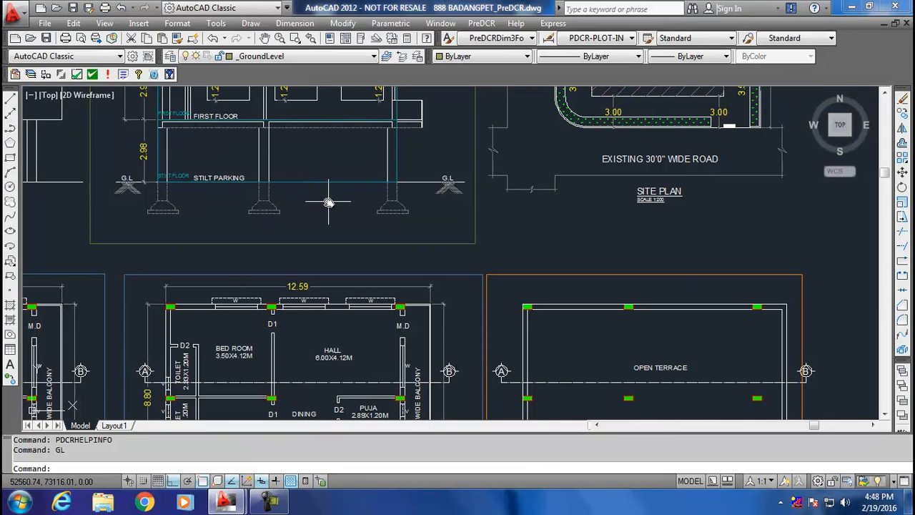
Step: Draw a polyline on the _GroundLevel layer along the section's ground line, from the left G.L mark to the right one
{"action": "left_click", "coordinate": [326, 59]}
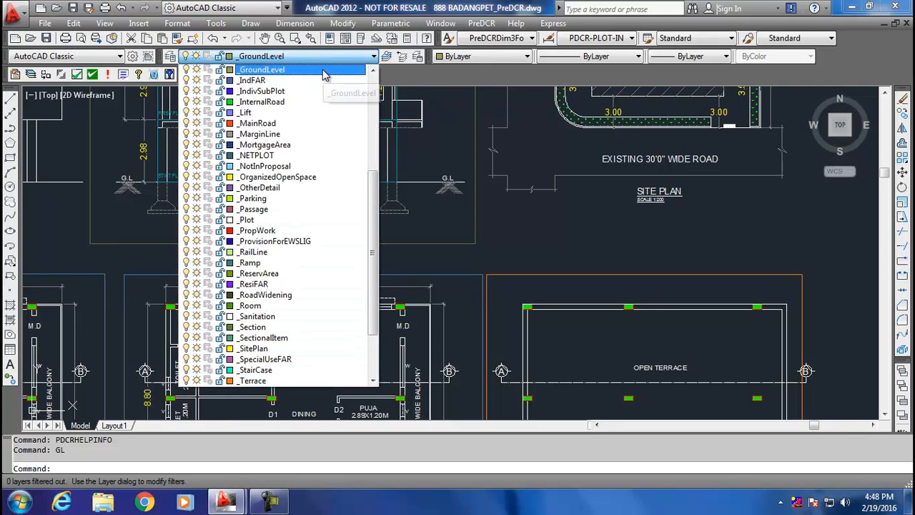
{"action": "left_click", "coordinate": [323, 69]}
{"action": "middle_click_drag", "start_coordinate": [163, 213], "coordinate": [358, 241]}
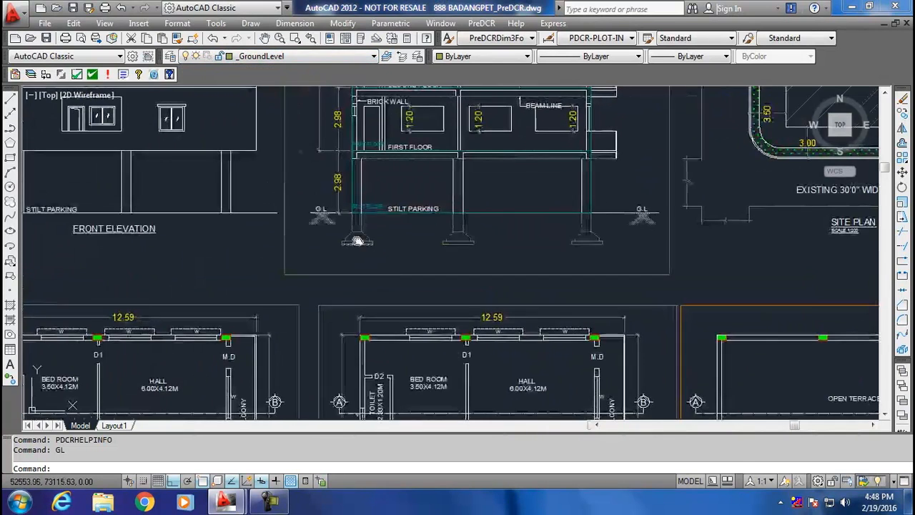
{"action": "scroll", "coordinate": [357, 207], "scroll_direction": "up", "scroll_amount": 3}
{"action": "type", "text": "p"}
{"action": "key", "text": "Return"}
{"action": "scroll", "coordinate": [307, 213], "scroll_direction": "up", "scroll_amount": 4}
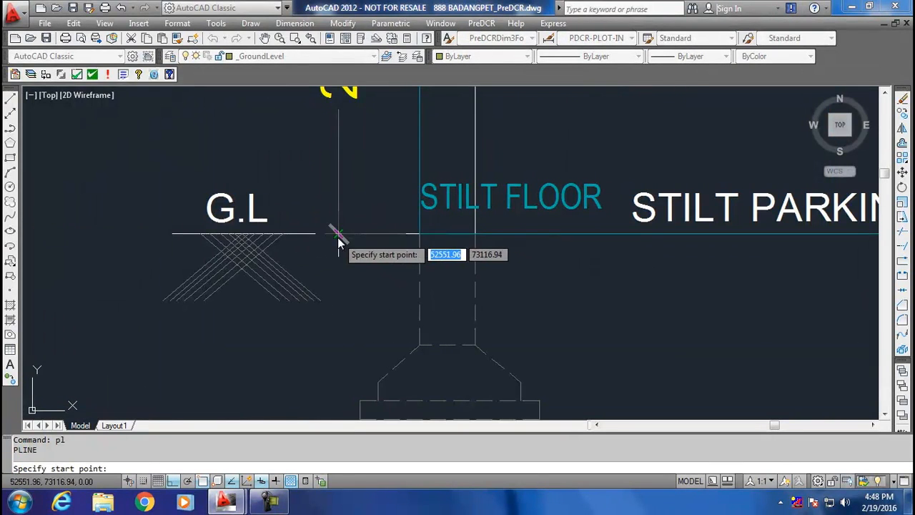
{"action": "left_click", "coordinate": [173, 234]}
{"action": "middle_click_drag", "start_coordinate": [486, 254], "coordinate": [78, 231]}
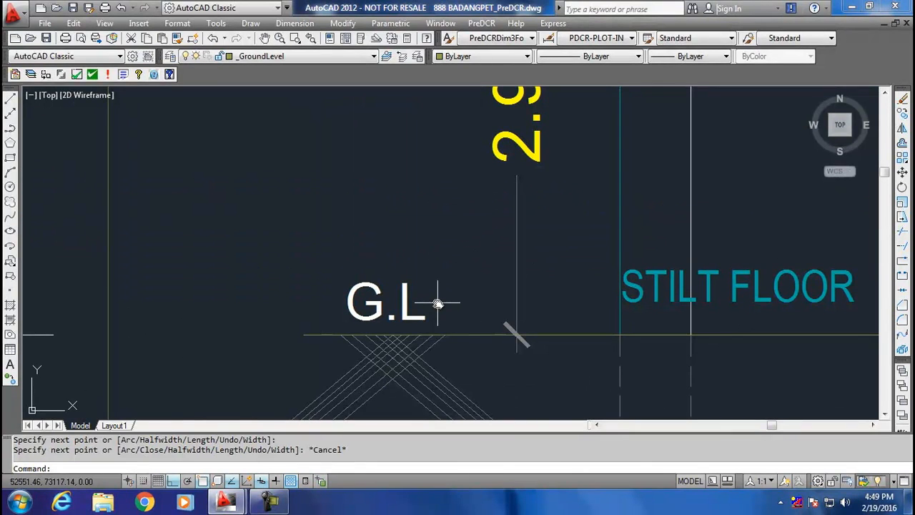
Step: Add the multiline text G.L on the _GroundLevel layer and move it to the start of the section's ground line
{"action": "type", "text": "mtext"}
{"action": "key", "text": "Return"}
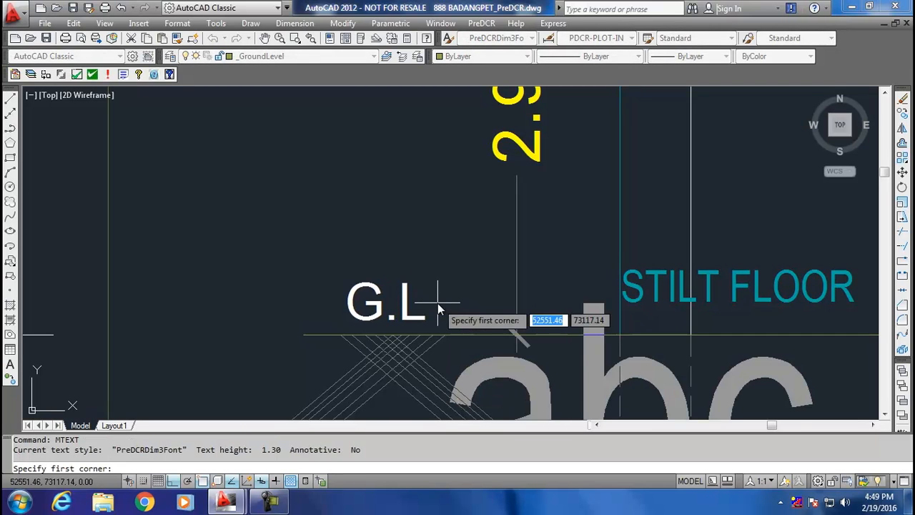
{"action": "scroll", "coordinate": [364, 322], "scroll_direction": "up", "scroll_amount": 5}
{"action": "left_click", "coordinate": [246, 248]}
{"action": "left_click", "coordinate": [394, 343]}
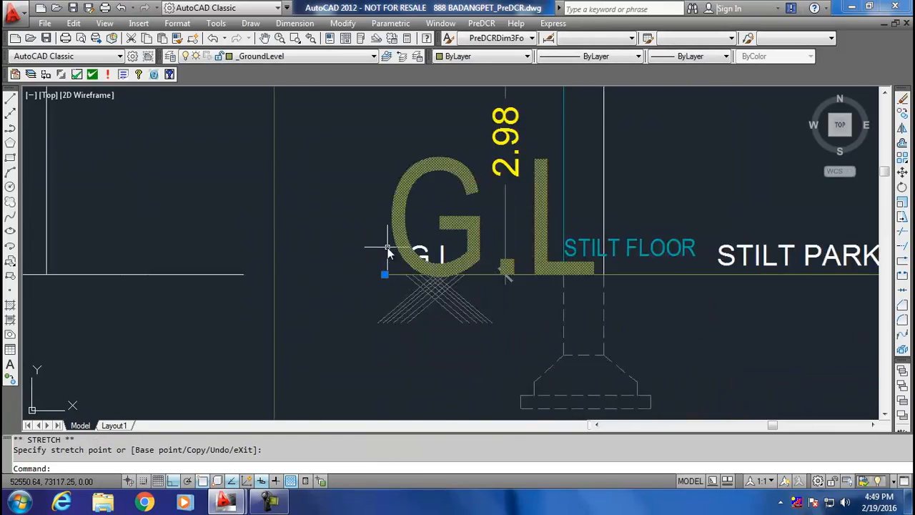
{"action": "scroll", "coordinate": [388, 248], "scroll_direction": "down", "scroll_amount": 8}
{"action": "middle_click_drag", "start_coordinate": [437, 247], "coordinate": [308, 303]}
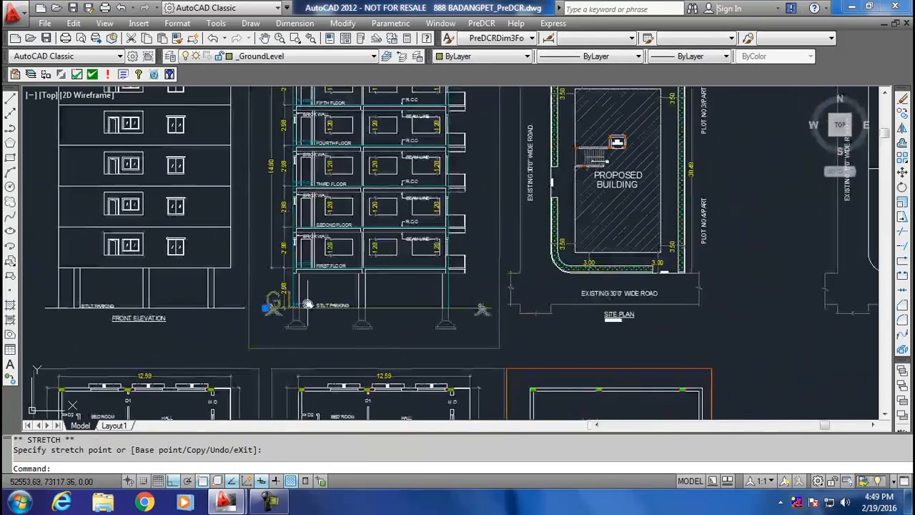
{"action": "key", "text": "Escape"}
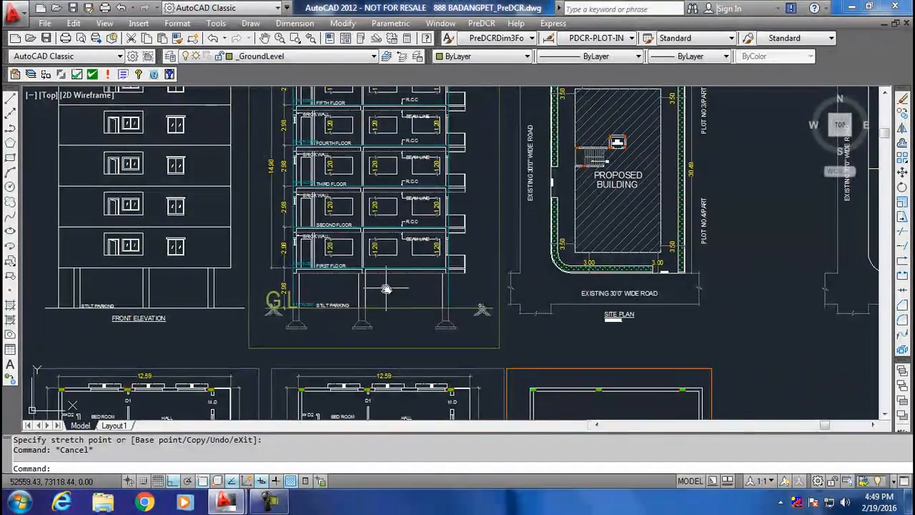
{"action": "scroll", "coordinate": [429, 293], "scroll_direction": "up", "scroll_amount": 2}
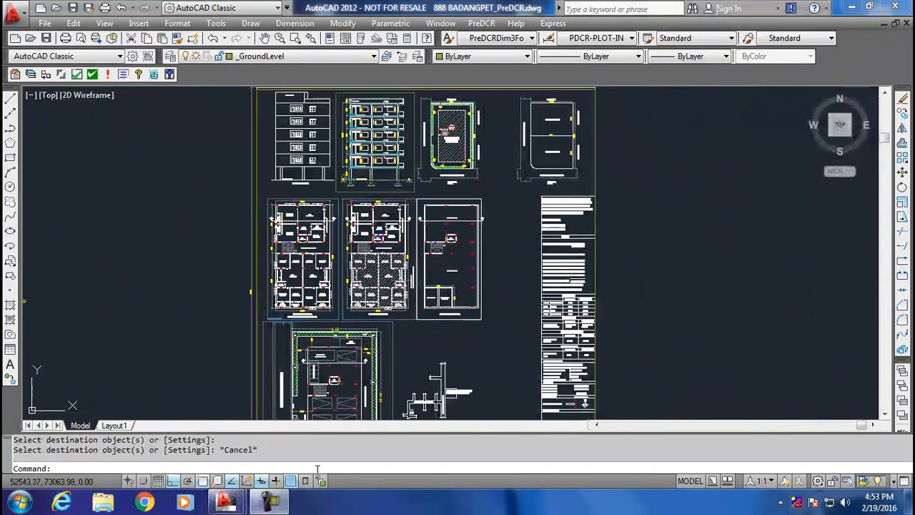
Step: Read the _ResiFAR layer's description and basic verifications, and make _ResiFAR the current layer
{"action": "left_click", "coordinate": [122, 257]}
{"action": "left_click", "coordinate": [169, 74]}
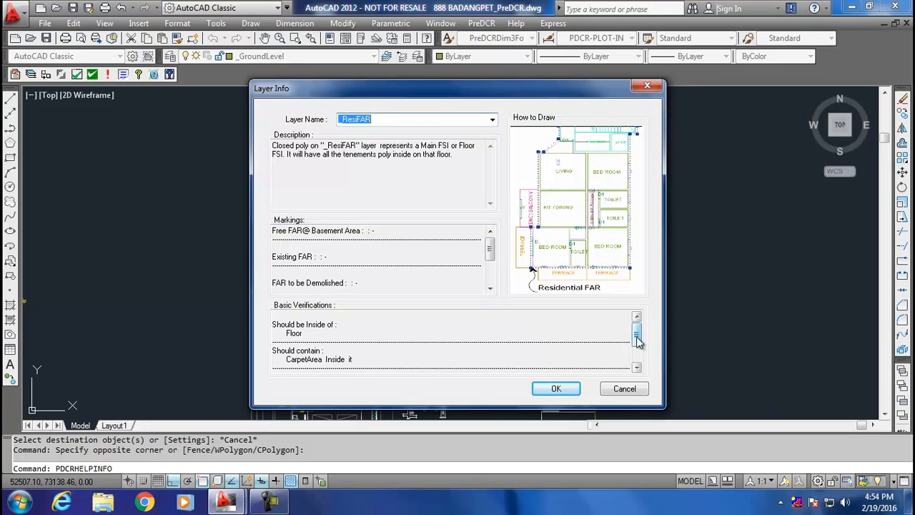
{"action": "left_click_drag", "start_coordinate": [636, 336], "coordinate": [636, 356]}
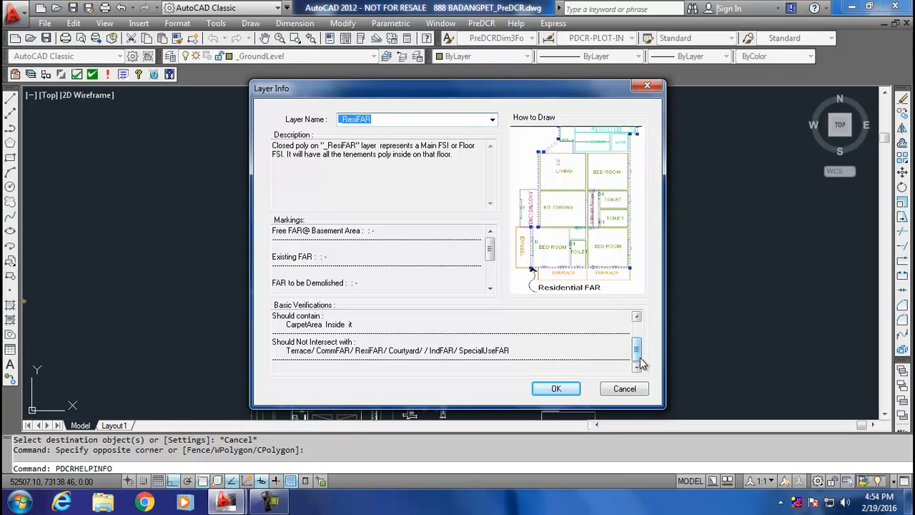
{"action": "left_click", "coordinate": [568, 393]}
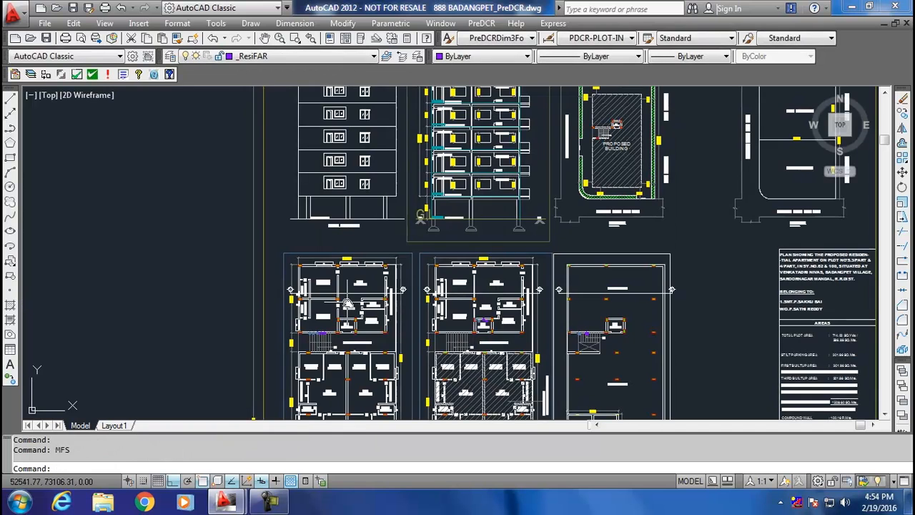
Step: Choose _ResiFAR as the drawing layer and examine the typical plan covering the first, third, fourth and fifth floors
{"action": "mouse_move", "coordinate": [363, 301]}
{"action": "middle_mouse_down"}
{"action": "mouse_move", "coordinate": [353, 250]}
{"action": "mouse_move", "coordinate": [366, 323]}
{"action": "middle_mouse_up"}
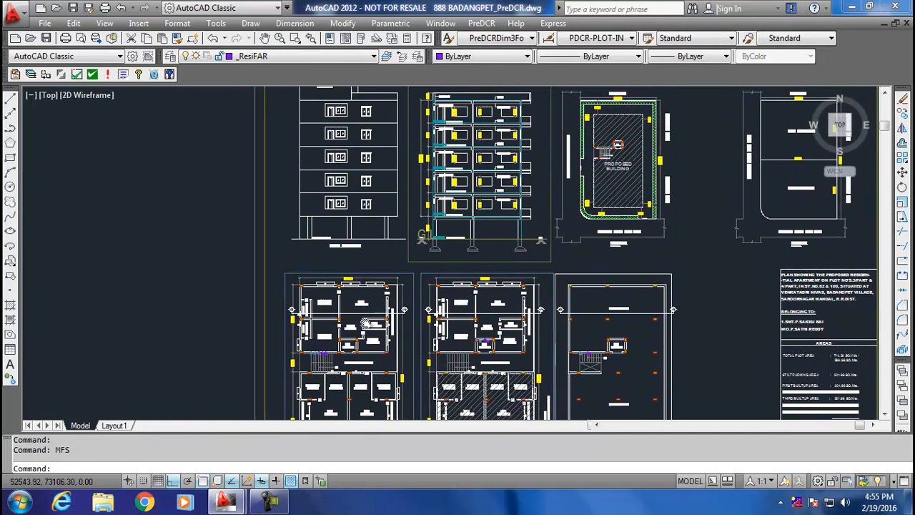
{"action": "left_click", "coordinate": [279, 58]}
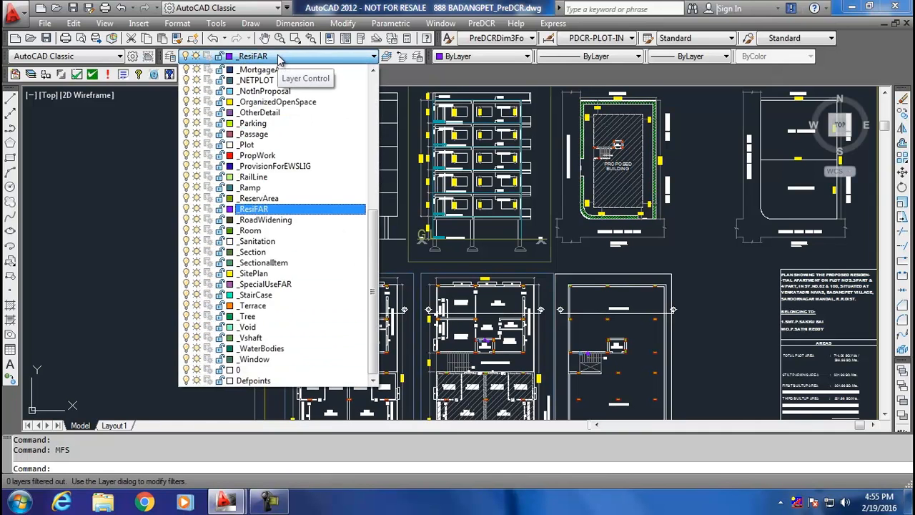
{"action": "left_click", "coordinate": [301, 209]}
{"action": "middle_click_drag", "start_coordinate": [372, 366], "coordinate": [343, 212]}
{"action": "scroll", "coordinate": [307, 317], "scroll_direction": "up", "scroll_amount": 2}
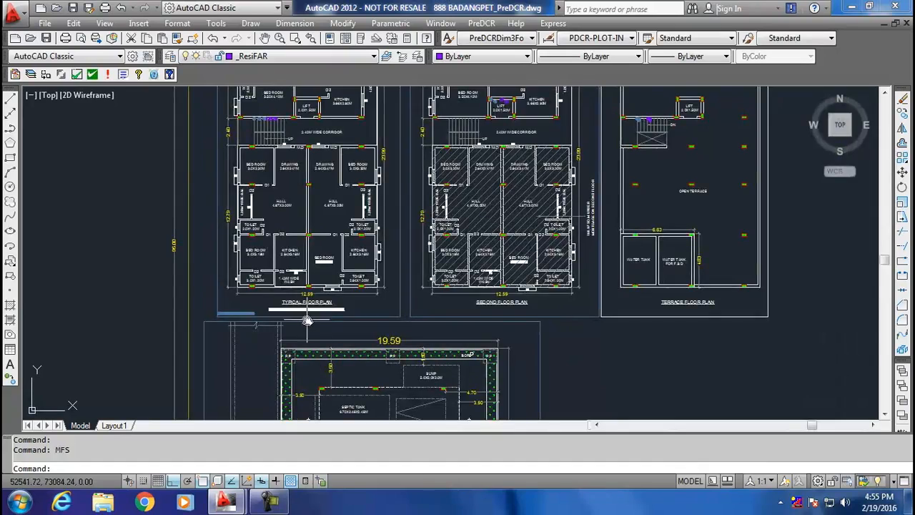
{"action": "scroll", "coordinate": [306, 317], "scroll_direction": "up", "scroll_amount": 3}
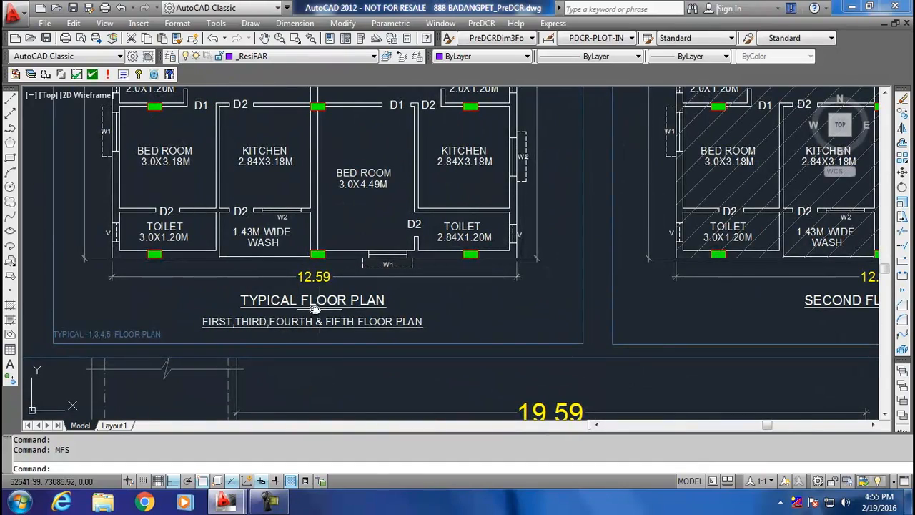
{"action": "scroll", "coordinate": [299, 301], "scroll_direction": "down", "scroll_amount": 5}
{"action": "scroll", "coordinate": [255, 228], "scroll_direction": "up", "scroll_amount": 5}
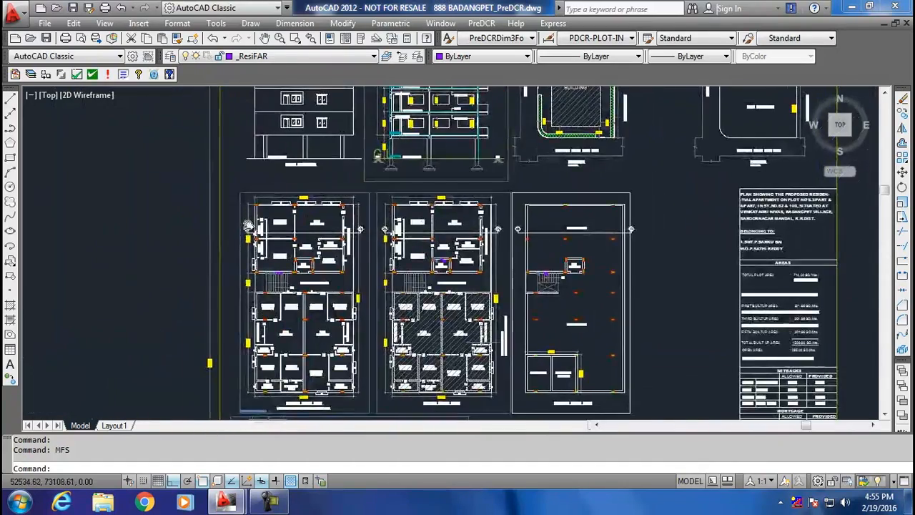
{"action": "type", "text": "re"}
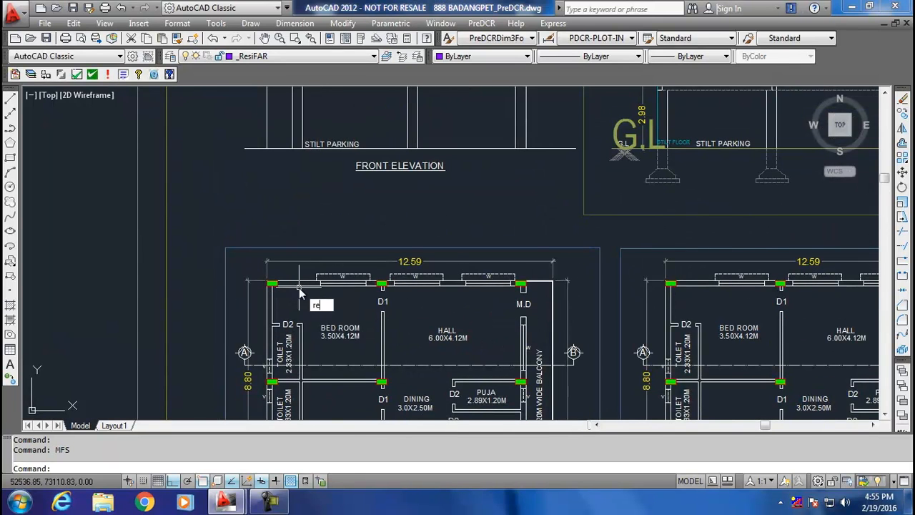
{"action": "key", "text": "Return"}
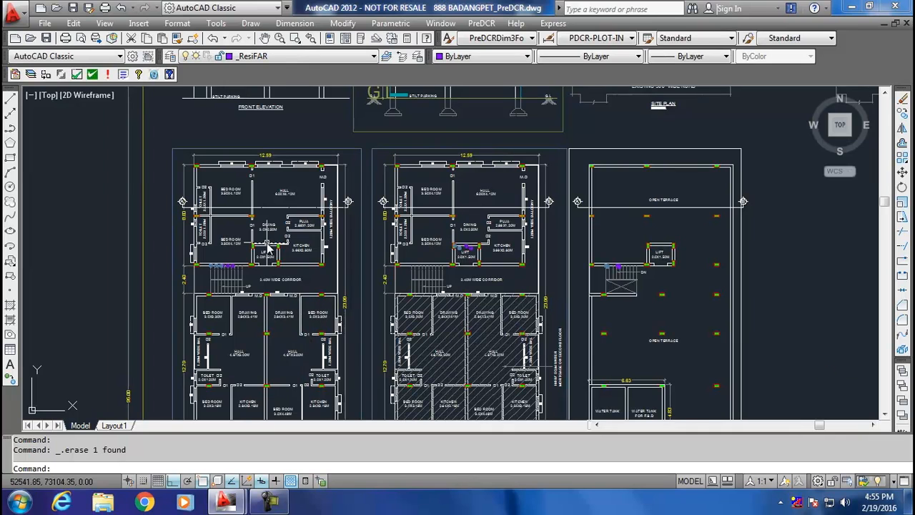
Step: Trace a _ResiFAR polyline around the typical floor plan's outer walls, leaving out the 1.20M wide balcony beside the hall
{"action": "scroll", "coordinate": [304, 324], "scroll_direction": "up", "scroll_amount": 2}
{"action": "type", "text": "pl"}
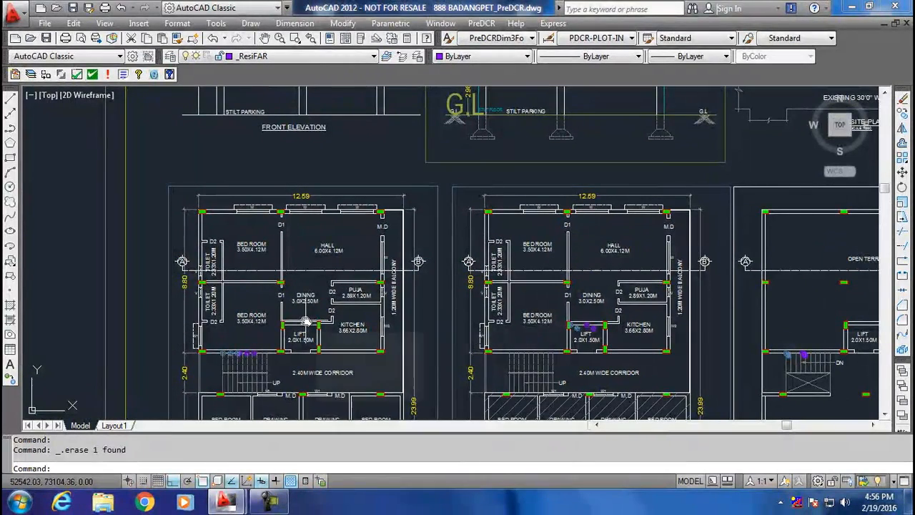
{"action": "key", "text": "Return"}
{"action": "scroll", "coordinate": [201, 210], "scroll_direction": "up", "scroll_amount": 5}
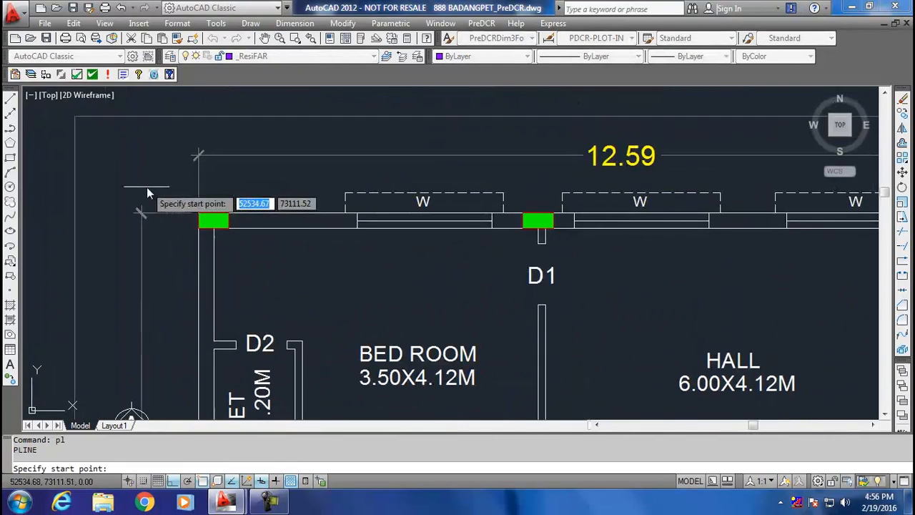
{"action": "left_click", "coordinate": [199, 214]}
{"action": "mouse_move", "coordinate": [614, 222]}
{"action": "middle_mouse_down"}
{"action": "mouse_move", "coordinate": [253, 261]}
{"action": "mouse_move", "coordinate": [92, 291]}
{"action": "middle_mouse_up"}
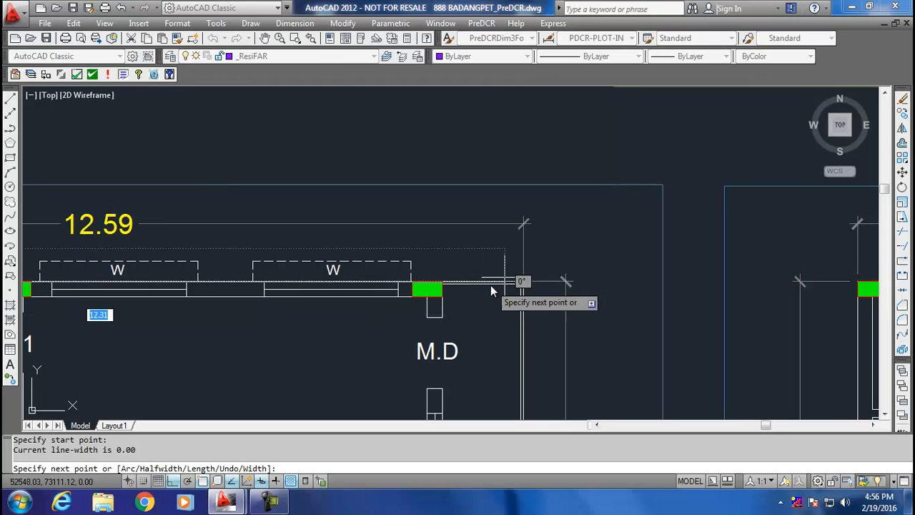
{"action": "scroll", "coordinate": [510, 279], "scroll_direction": "down", "scroll_amount": 2}
{"action": "middle_click_drag", "start_coordinate": [510, 279], "coordinate": [404, 205]}
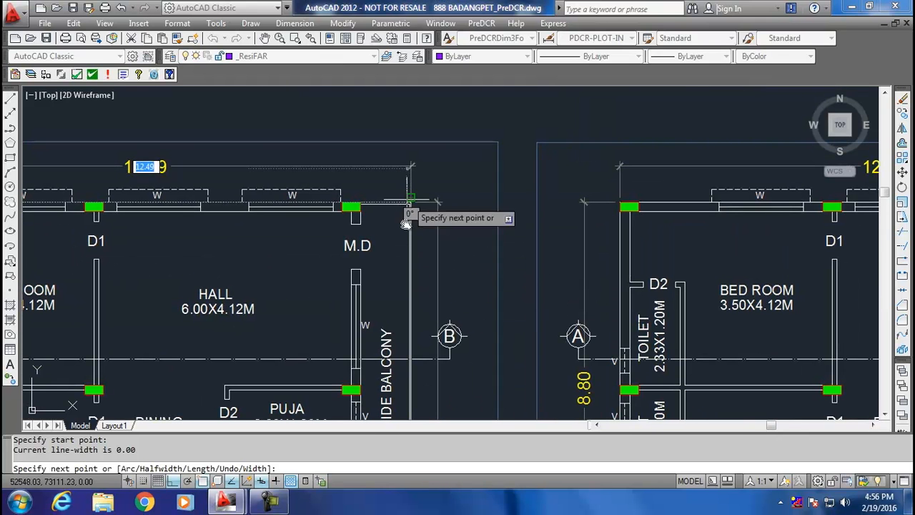
{"action": "left_click", "coordinate": [360, 202]}
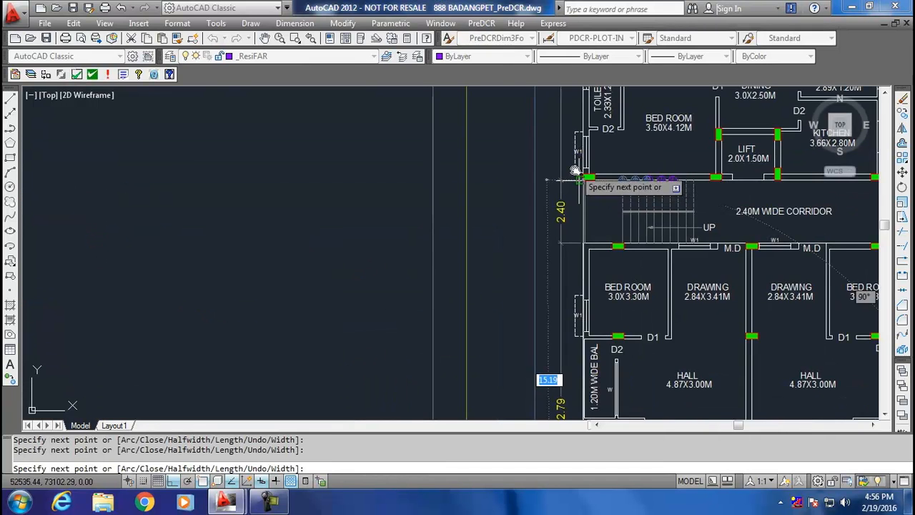
{"action": "middle_click_drag", "start_coordinate": [574, 172], "coordinate": [613, 414]}
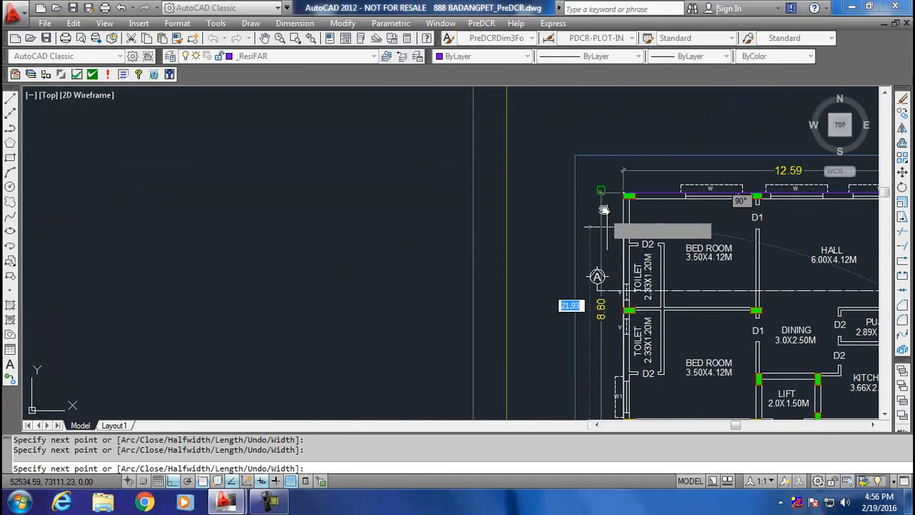
{"action": "left_click", "coordinate": [624, 194]}
{"action": "key", "text": "Return"}
{"action": "scroll", "coordinate": [667, 218], "scroll_direction": "down", "scroll_amount": 9}
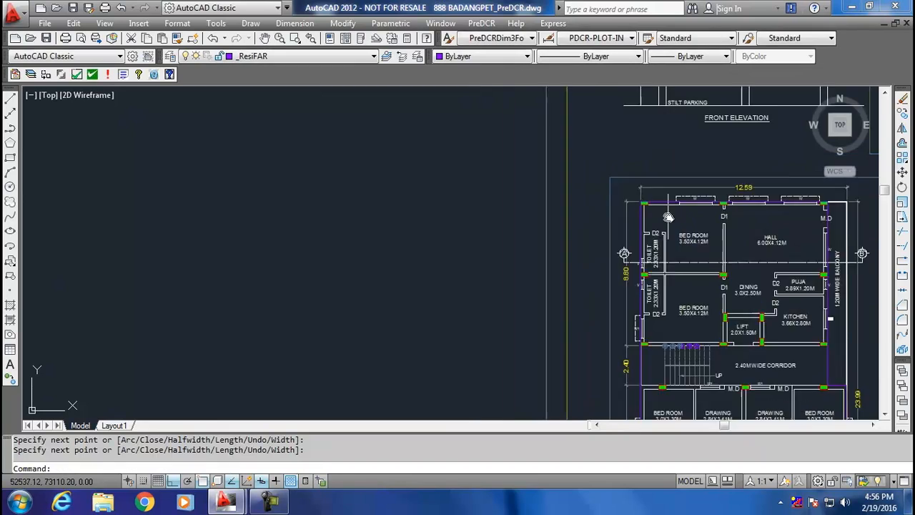
Step: Mark the typical floor plan's _ResiFAR polyline with the FAR type Normal(Default)
{"action": "middle_click_drag", "start_coordinate": [666, 218], "coordinate": [433, 174]}
{"action": "scroll", "coordinate": [438, 200], "scroll_direction": "up", "scroll_amount": 4}
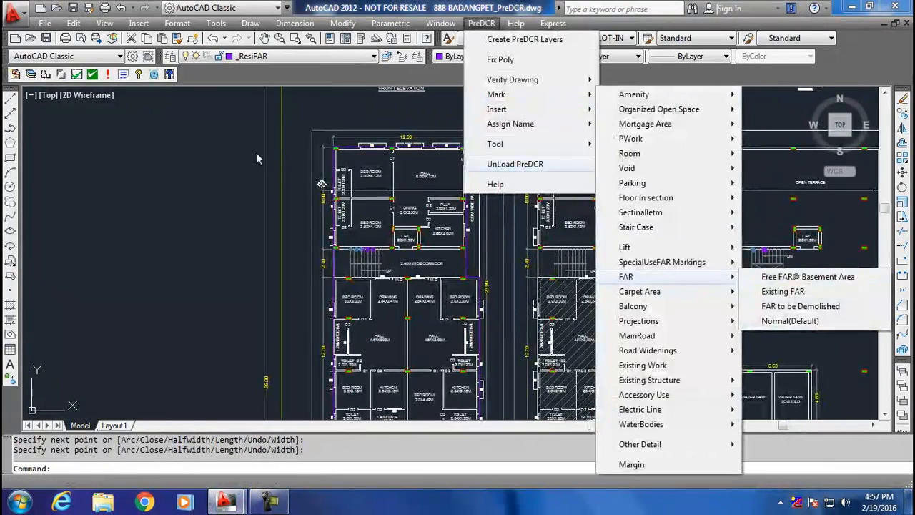
{"action": "left_click", "coordinate": [203, 153]}
{"action": "left_click", "coordinate": [218, 146]}
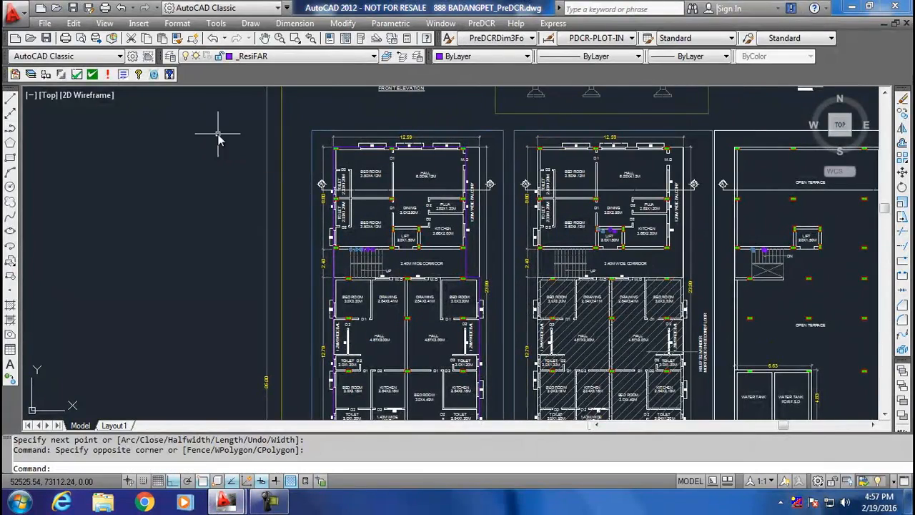
{"action": "left_click", "coordinate": [474, 24]}
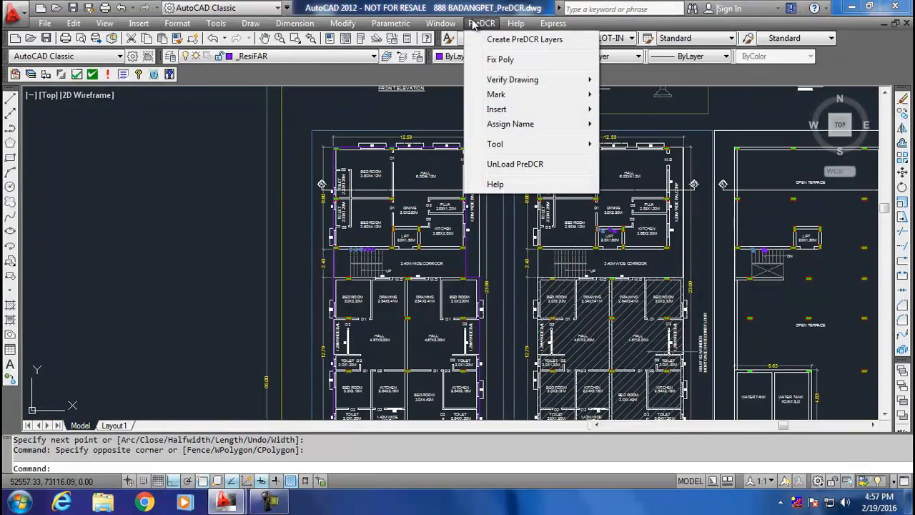
{"action": "mouse_move", "coordinate": [498, 98]}
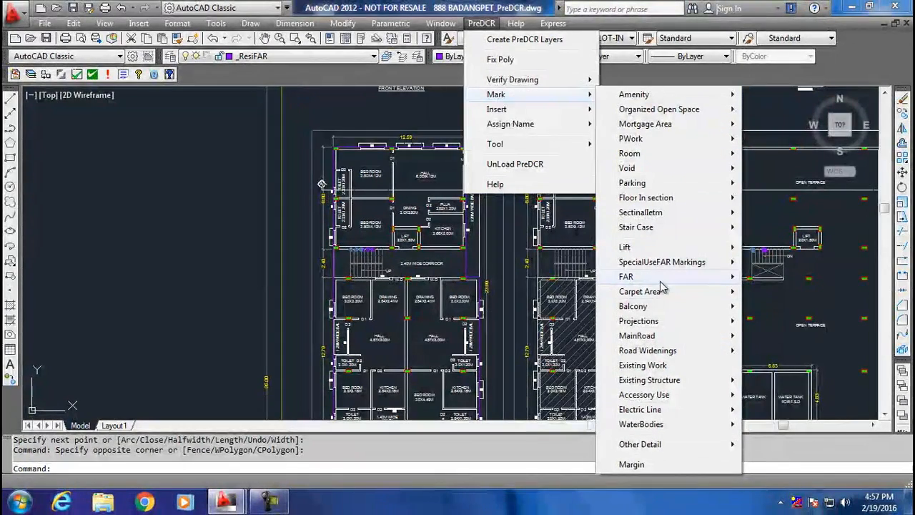
{"action": "mouse_move", "coordinate": [662, 279]}
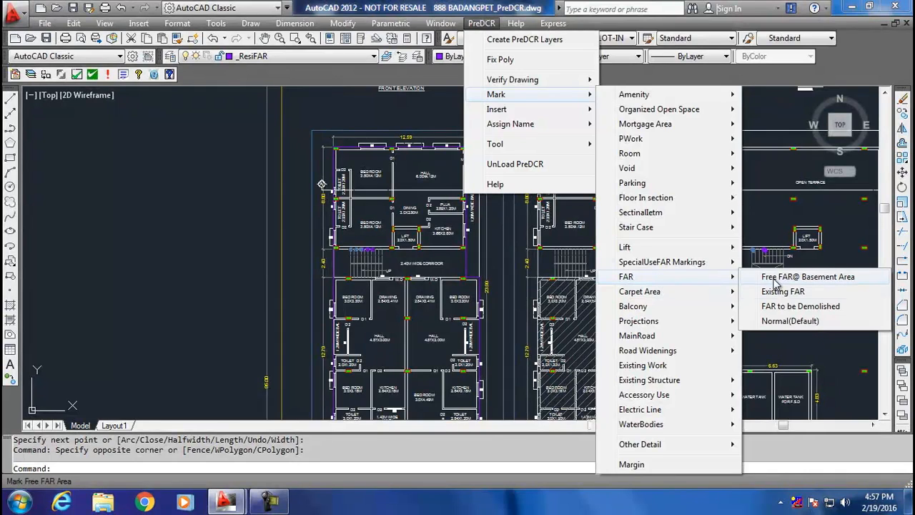
{"action": "left_click", "coordinate": [784, 324]}
{"action": "scroll", "coordinate": [402, 158], "scroll_direction": "up", "scroll_amount": 2}
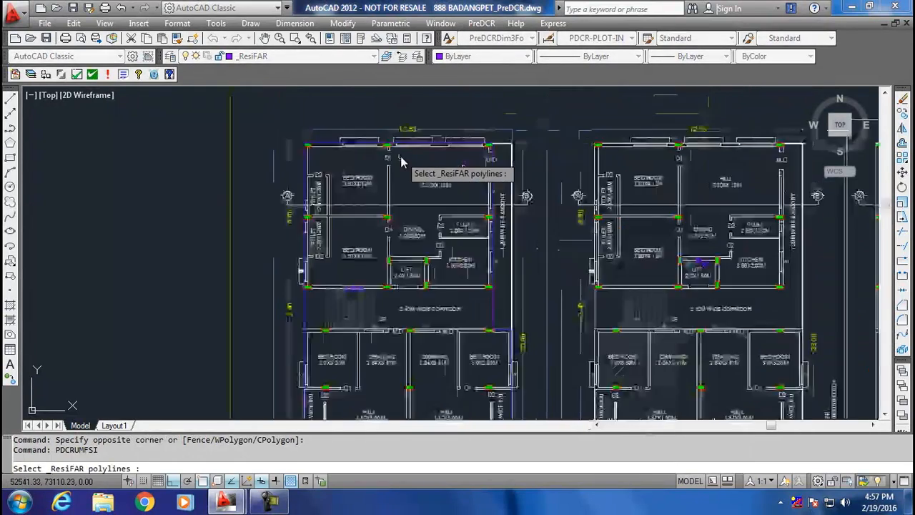
{"action": "scroll", "coordinate": [402, 158], "scroll_direction": "up", "scroll_amount": 2}
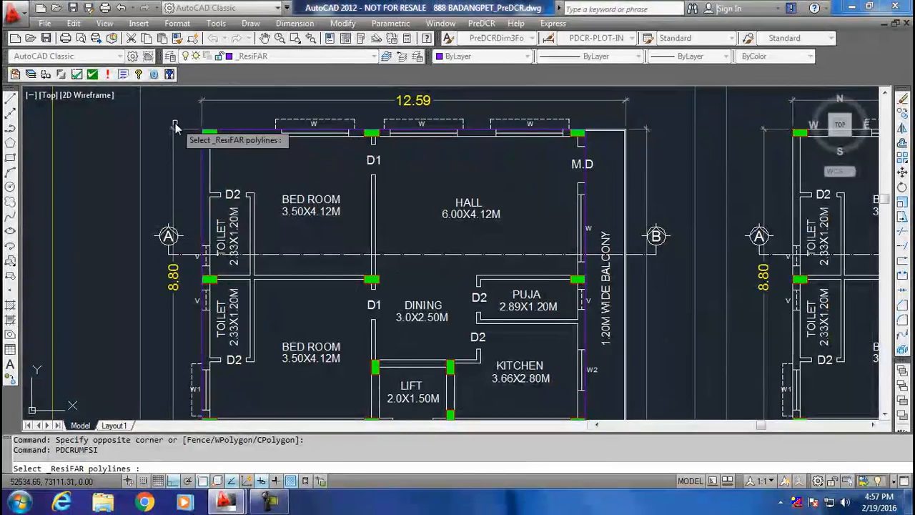
{"action": "left_click", "coordinate": [227, 133]}
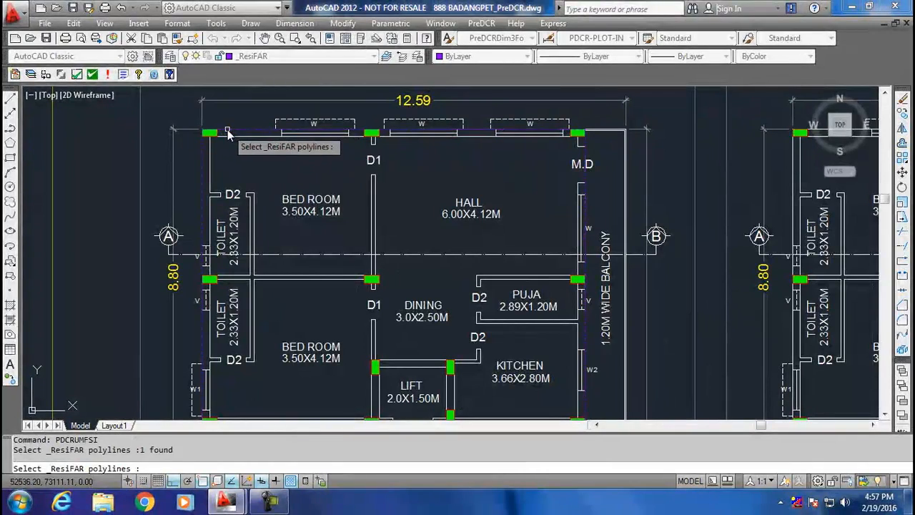
{"action": "key", "text": "Escape"}
{"action": "scroll", "coordinate": [226, 135], "scroll_direction": "down", "scroll_amount": 5}
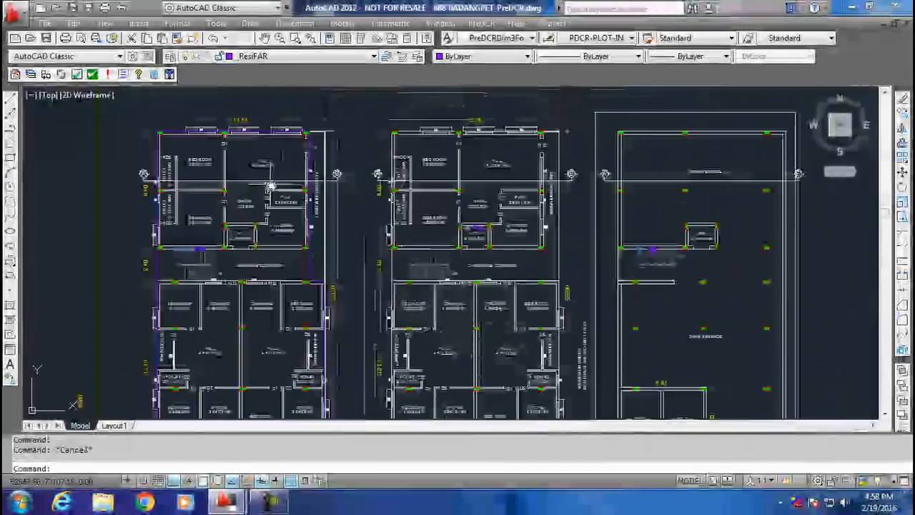
Step: Read the _StairCase layer's description, markings and basic verifications, and make _StairCase the current layer
{"action": "scroll", "coordinate": [264, 177], "scroll_direction": "down", "scroll_amount": 2}
{"action": "middle_click_drag", "start_coordinate": [286, 207], "coordinate": [276, 190]}
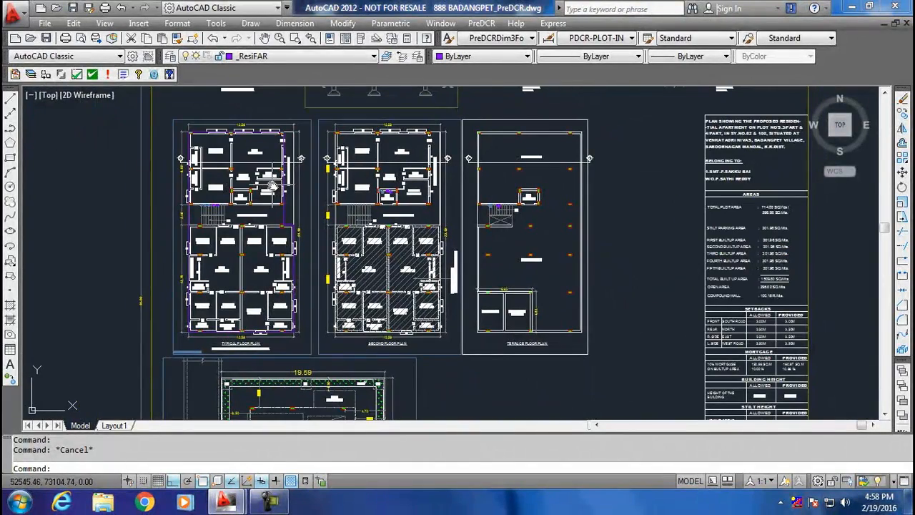
{"action": "middle_click_drag", "start_coordinate": [484, 179], "coordinate": [472, 289]}
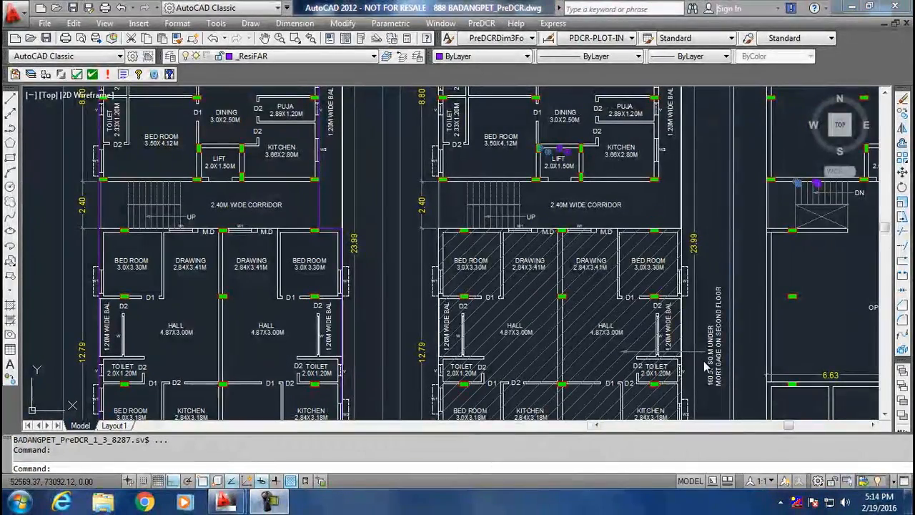
{"action": "left_click", "coordinate": [169, 74]}
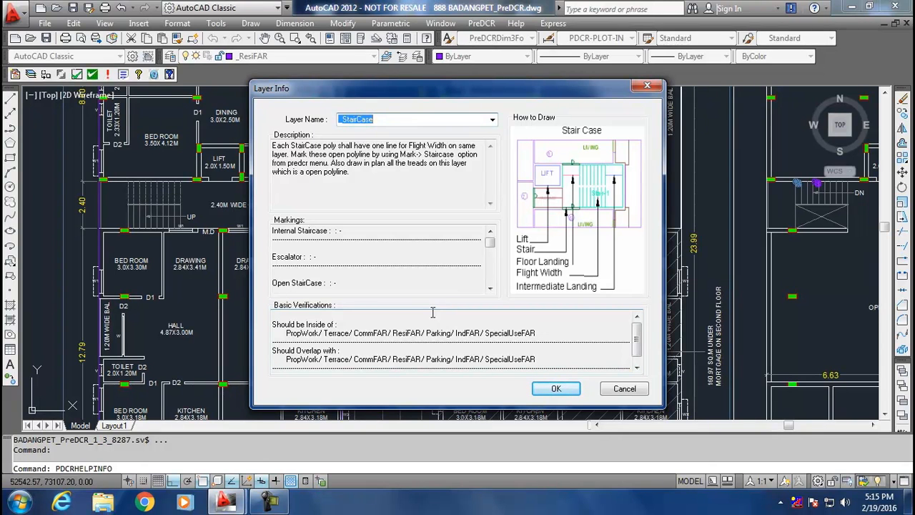
{"action": "key", "text": "Return"}
Step: Review the _StairCase layer's Flight Width and Floor Landing markings and choose _StairCase as the drawing layer for the second floor plan's stairs
{"action": "scroll", "coordinate": [296, 188], "scroll_direction": "down", "scroll_amount": 2}
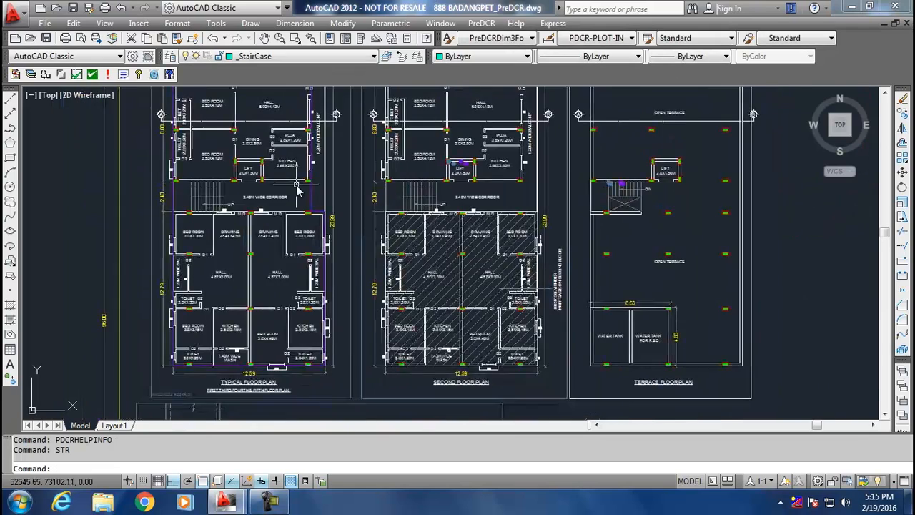
{"action": "middle_click_drag", "start_coordinate": [298, 189], "coordinate": [460, 211]}
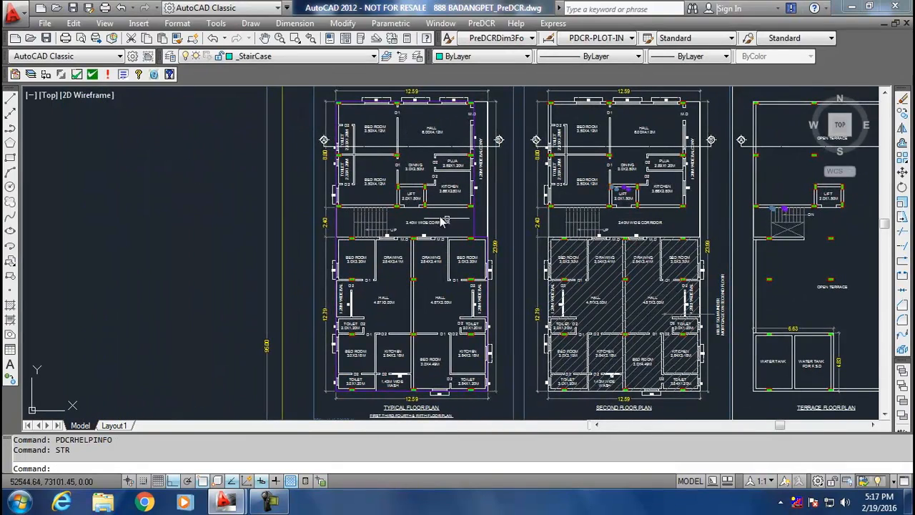
{"action": "scroll", "coordinate": [335, 229], "scroll_direction": "down", "scroll_amount": 3}
{"action": "scroll", "coordinate": [334, 229], "scroll_direction": "up", "scroll_amount": 1}
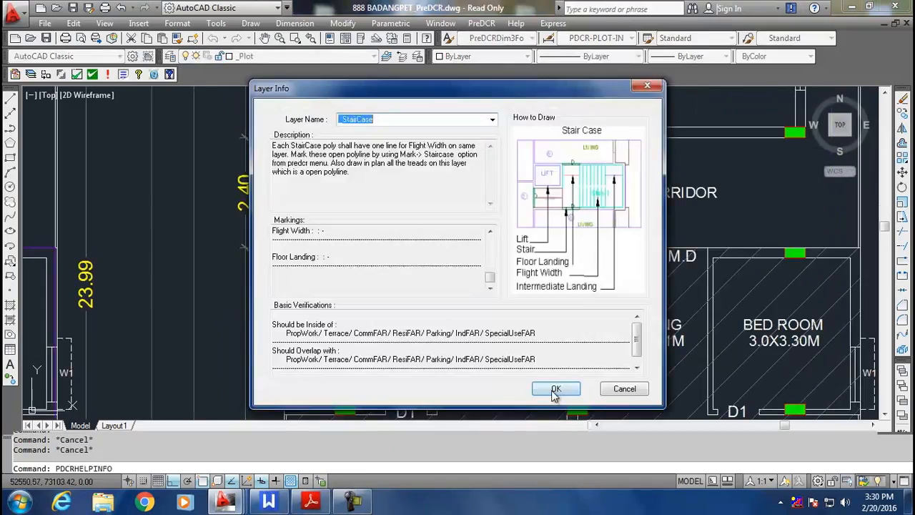
{"action": "left_click", "coordinate": [556, 388]}
{"action": "scroll", "coordinate": [406, 241], "scroll_direction": "down", "scroll_amount": 2}
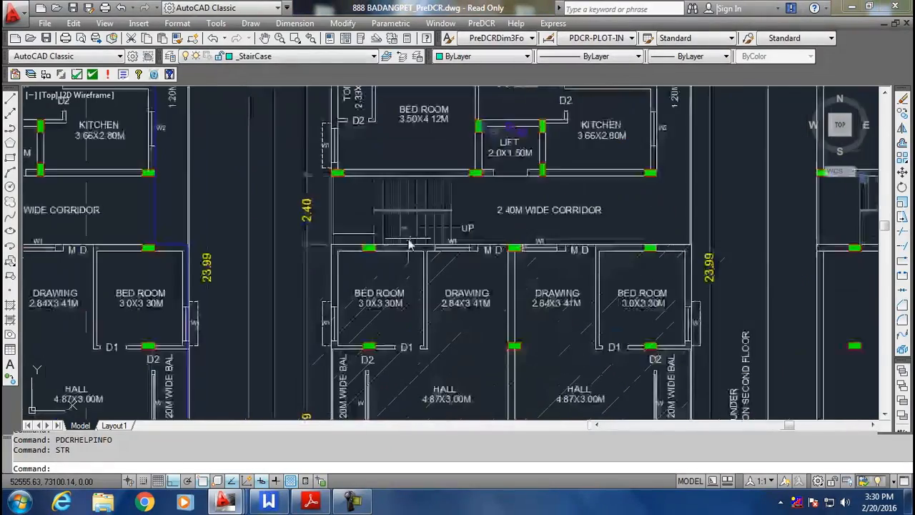
{"action": "middle_click_drag", "start_coordinate": [408, 242], "coordinate": [450, 259]}
{"action": "left_click", "coordinate": [280, 58]}
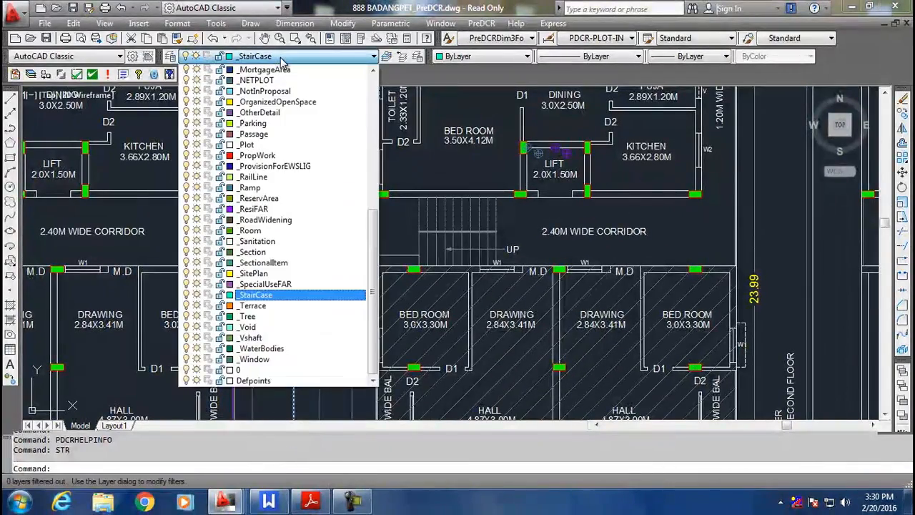
{"action": "left_click", "coordinate": [296, 296]}
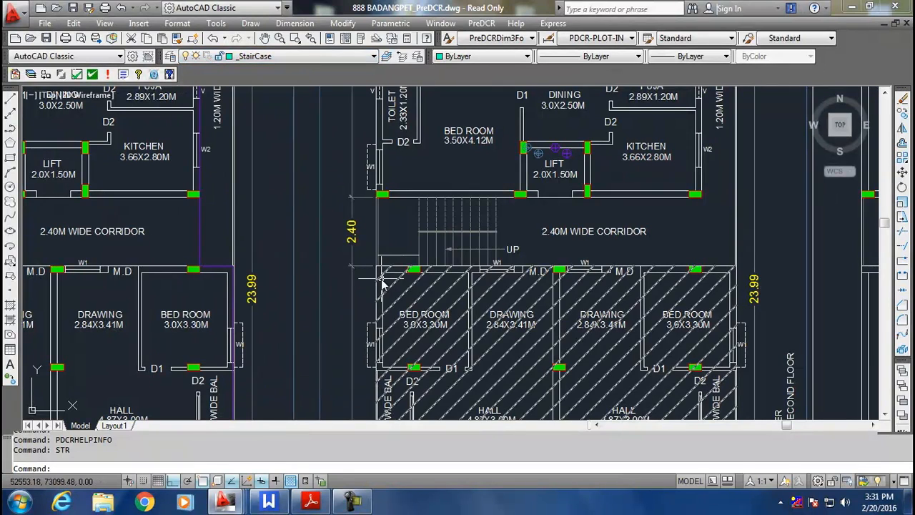
Step: Draw a rectangle enclosing the whole staircase and its landing, from the upper corridor wall to the lower one
{"action": "type", "text": "rec"}
{"action": "key", "text": "Return"}
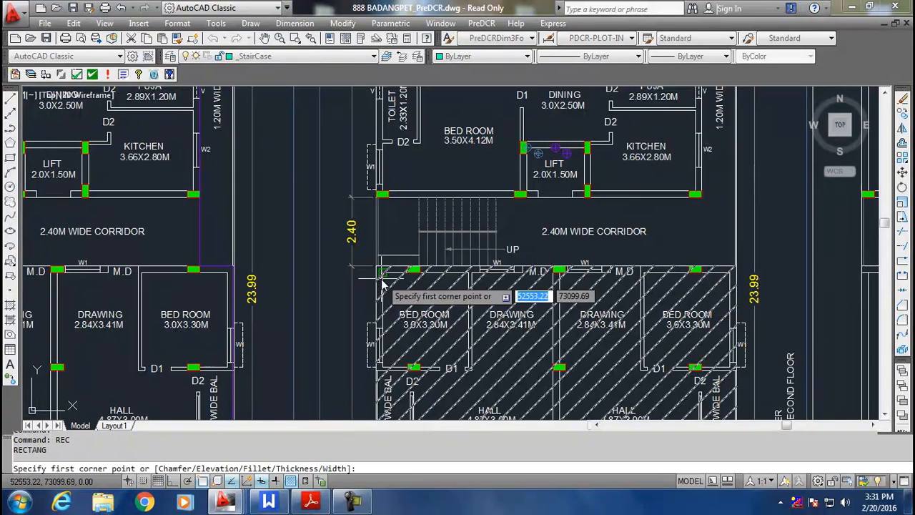
{"action": "scroll", "coordinate": [411, 209], "scroll_direction": "up", "scroll_amount": 3}
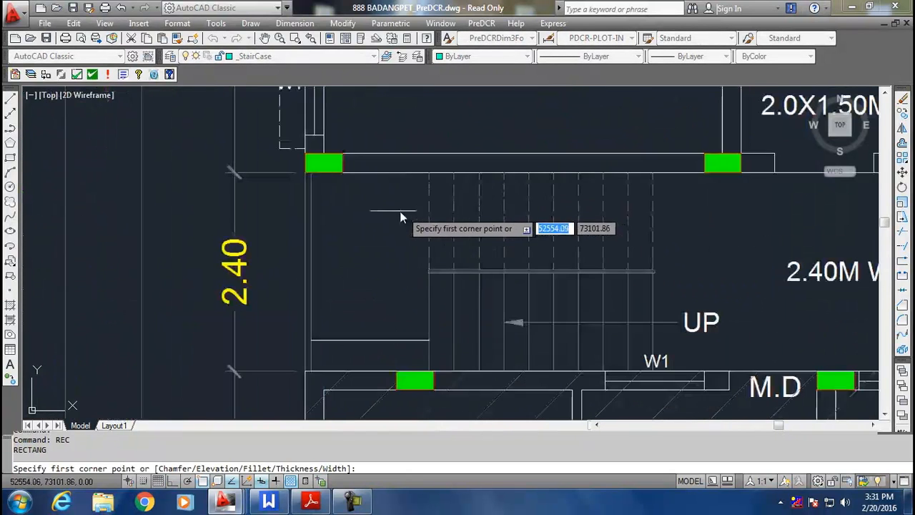
{"action": "left_click", "coordinate": [311, 173]}
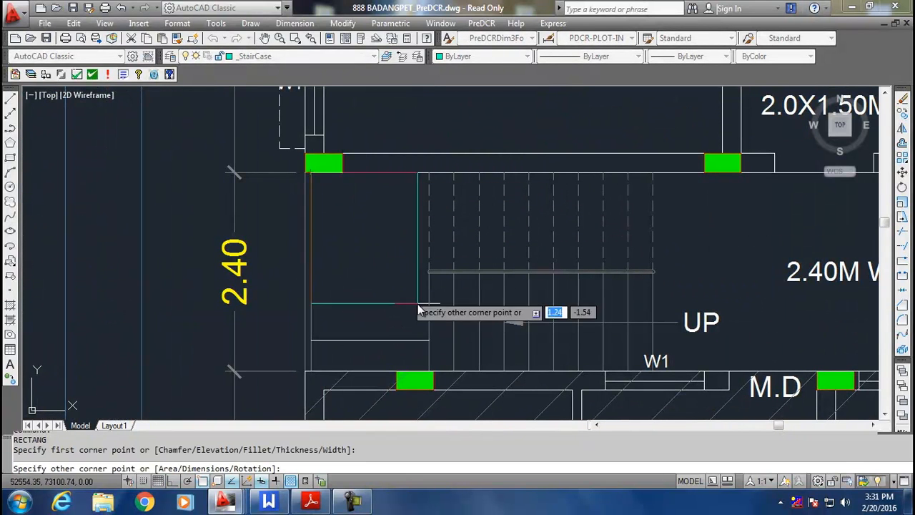
{"action": "left_click", "coordinate": [653, 371]}
{"action": "scroll", "coordinate": [691, 230], "scroll_direction": "down", "scroll_amount": 2}
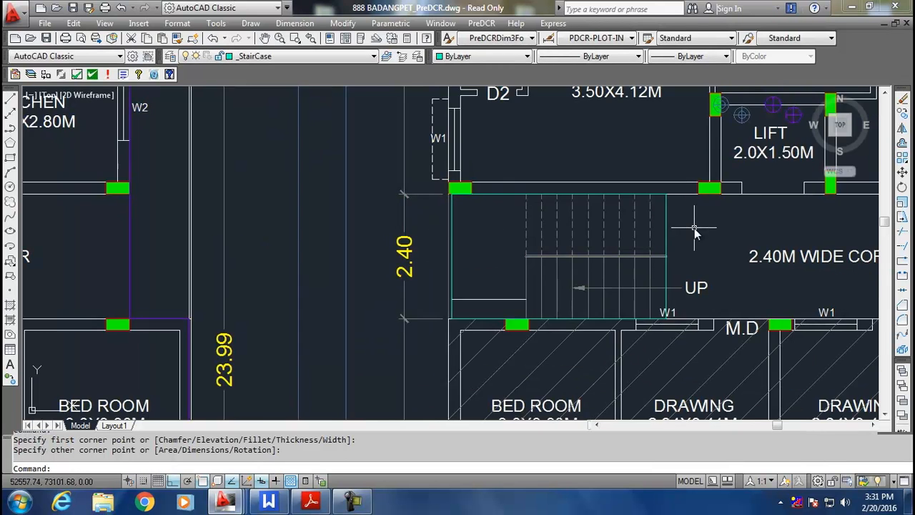
Step: Trace the upper flight's tread line nearest the landing with a polyline from the corridor wall to the central handrail
{"action": "middle_click_drag", "start_coordinate": [694, 228], "coordinate": [607, 250]}
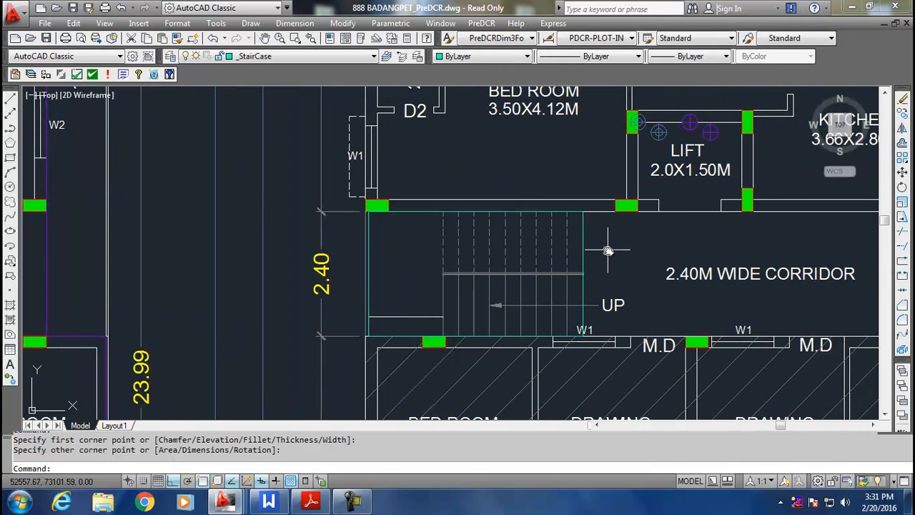
{"action": "scroll", "coordinate": [454, 233], "scroll_direction": "up", "scroll_amount": 2}
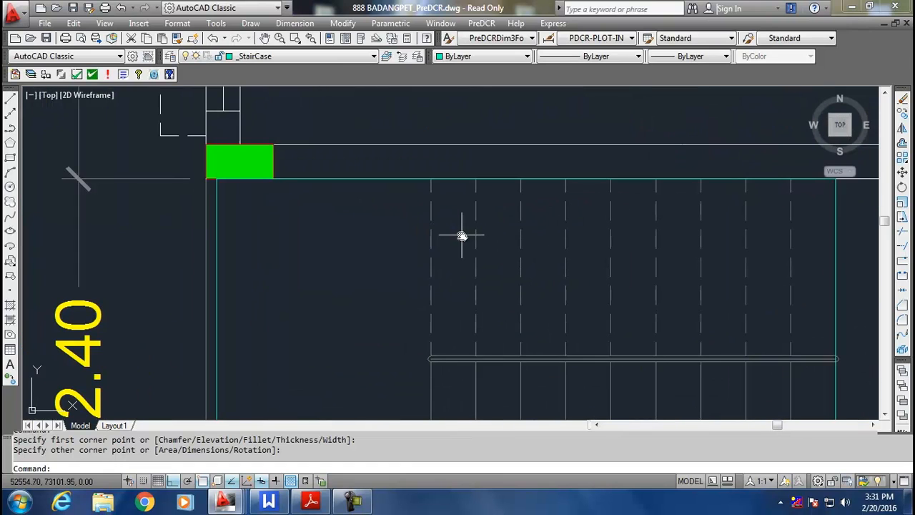
{"action": "type", "text": "l"}
{"action": "key", "text": "Return"}
{"action": "scroll", "coordinate": [454, 211], "scroll_direction": "up", "scroll_amount": 2}
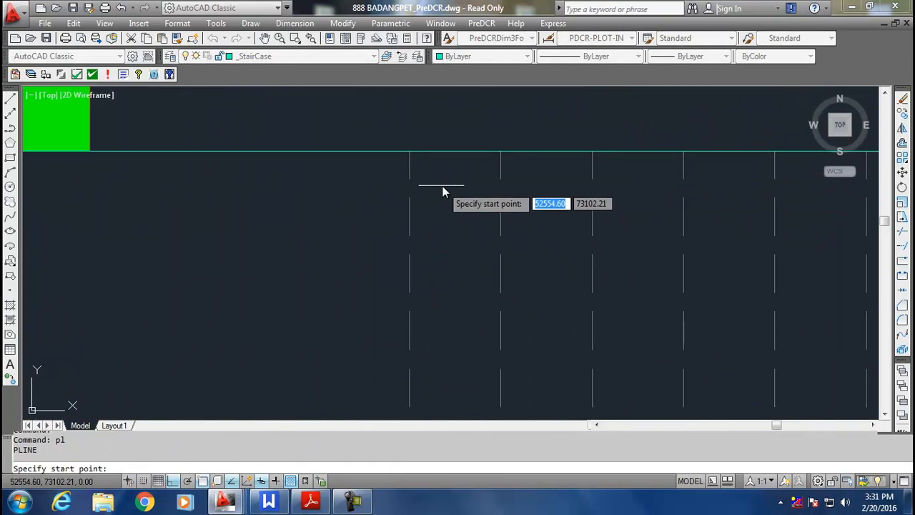
{"action": "left_click", "coordinate": [410, 150]}
{"action": "middle_click_drag", "start_coordinate": [433, 257], "coordinate": [430, 52]}
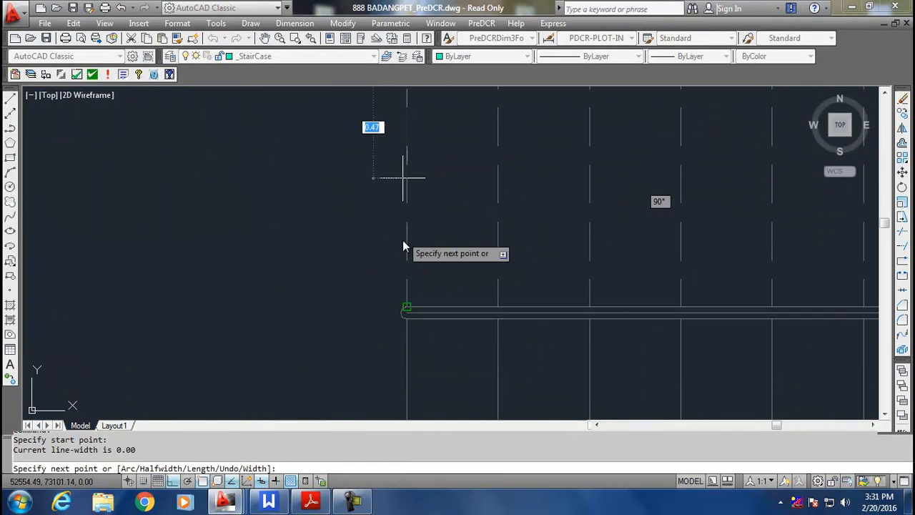
{"action": "left_click", "coordinate": [408, 308]}
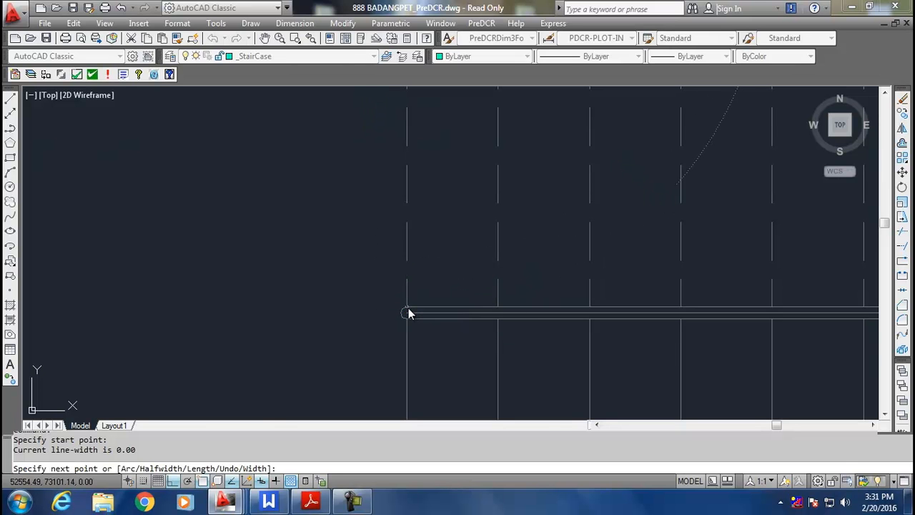
{"action": "key", "text": "Return"}
Step: Trace the upper flight's remaining treads and the lower flight's treads from the UP end with separate polylines
{"action": "scroll", "coordinate": [437, 212], "scroll_direction": "down", "scroll_amount": 10}
{"action": "scroll", "coordinate": [420, 210], "scroll_direction": "up", "scroll_amount": 2}
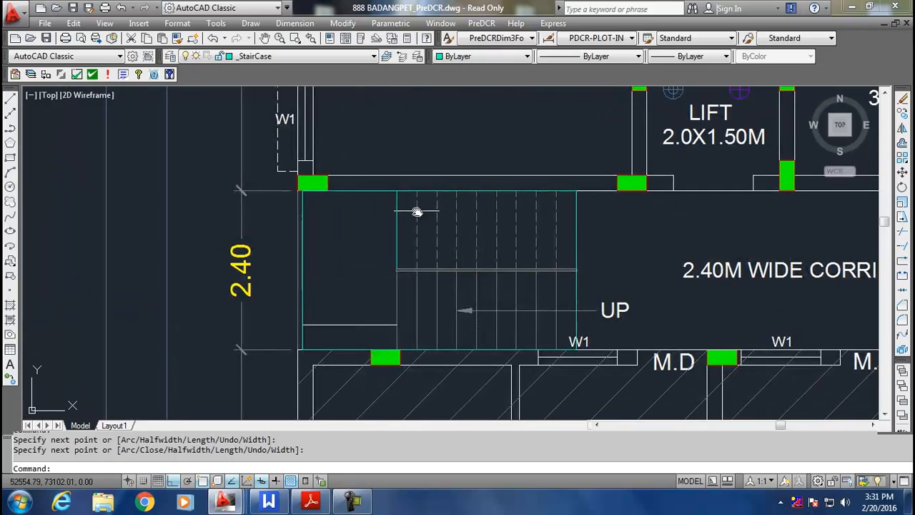
{"action": "key", "text": "Return"}
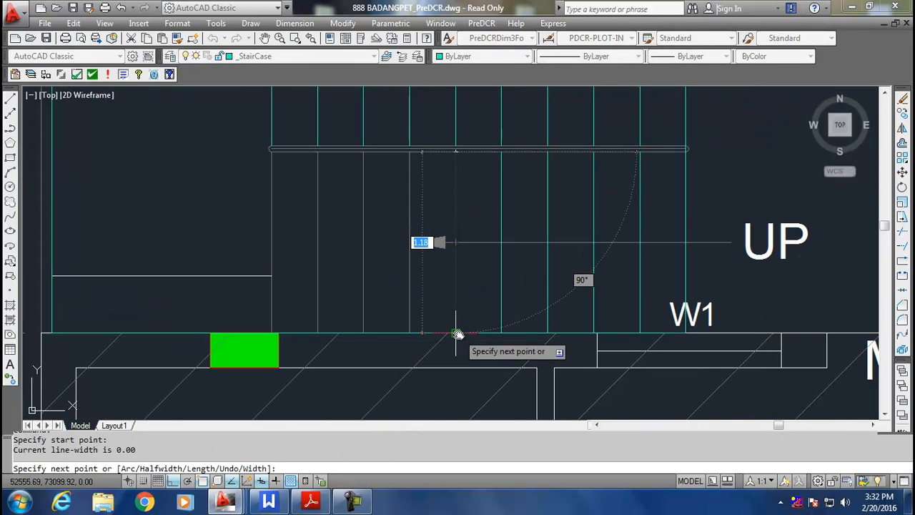
{"action": "left_click", "coordinate": [457, 334]}
{"action": "key", "text": "Return"}
Step: Trace the lower flight's remaining treads up to the landing edge with polylines from the handrail to the lower corridor wall
{"action": "key", "text": "Return"}
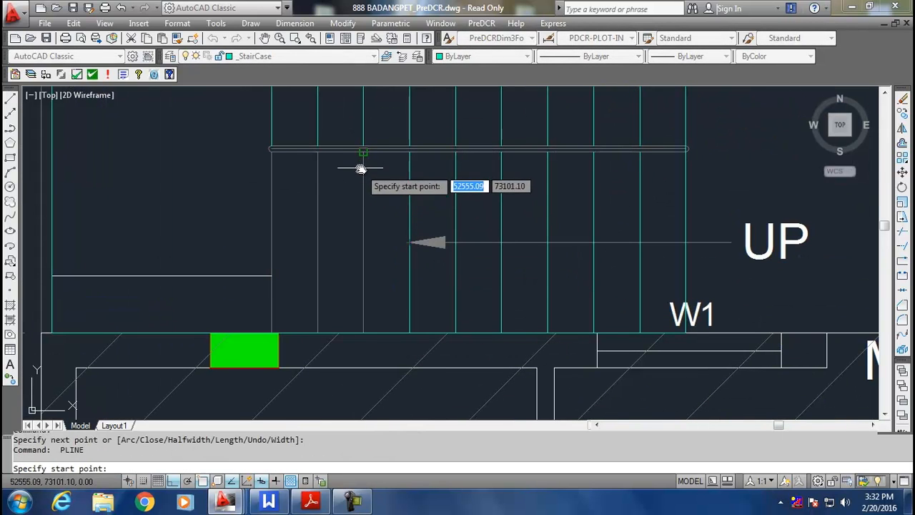
{"action": "left_click", "coordinate": [317, 151]}
{"action": "left_click", "coordinate": [315, 335]}
{"action": "key", "text": "Return"}
{"action": "key", "text": "Return"}
{"action": "left_click", "coordinate": [269, 153]}
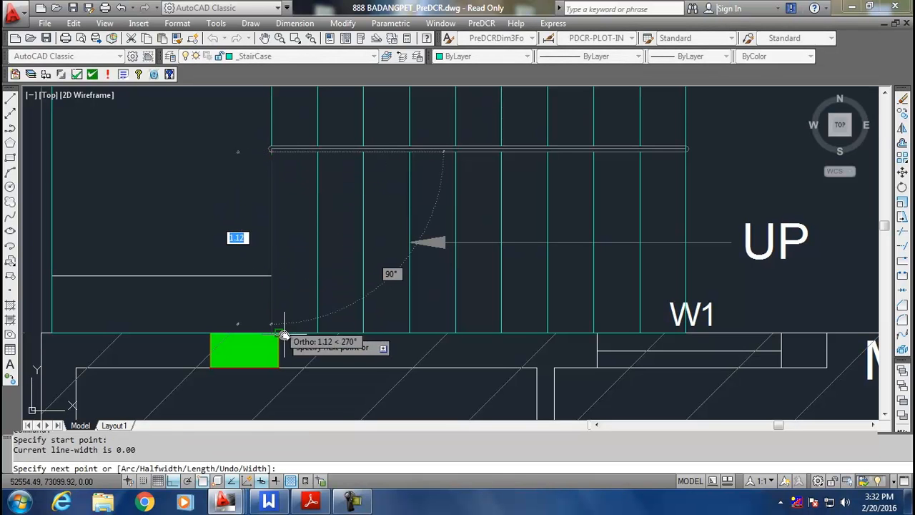
{"action": "left_click", "coordinate": [271, 333]}
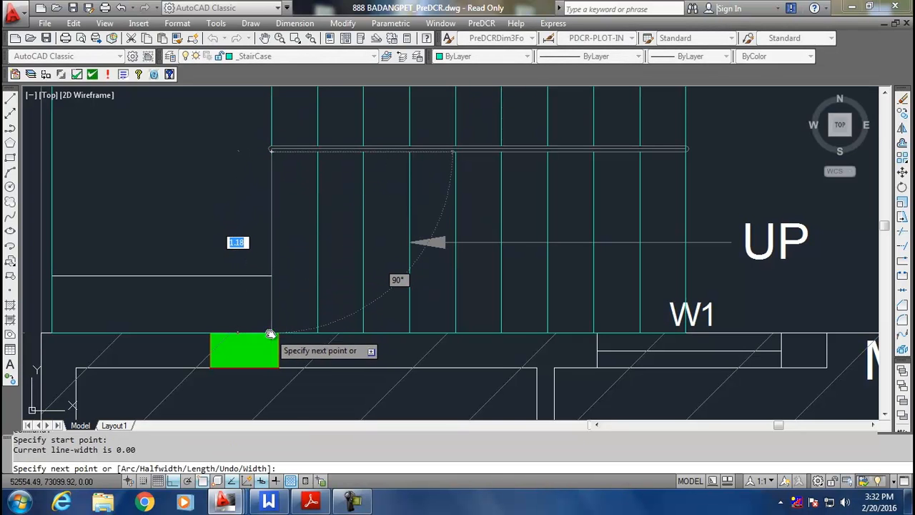
{"action": "key", "text": "Return"}
{"action": "scroll", "coordinate": [348, 250], "scroll_direction": "down", "scroll_amount": 5}
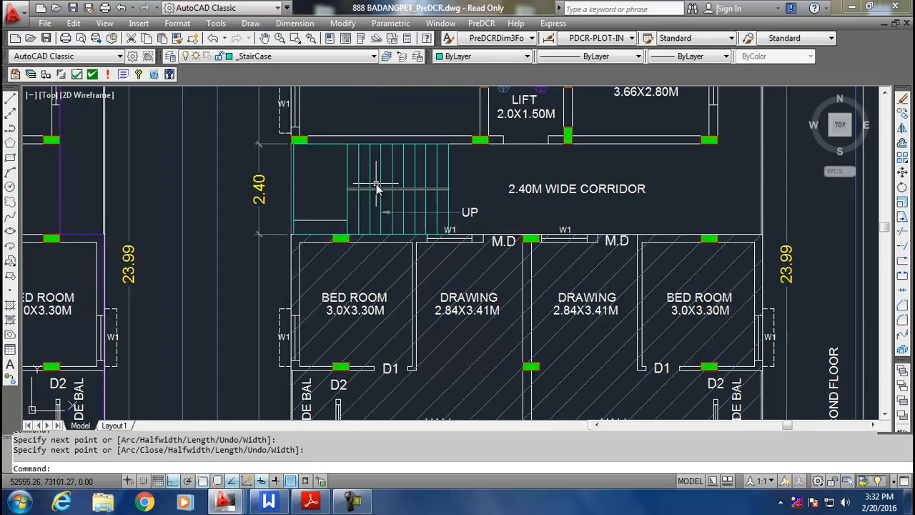
Step: Mark the rectangle around the stairs as a Normal(Default) staircase with PreDCR
{"action": "left_click", "coordinate": [482, 24]}
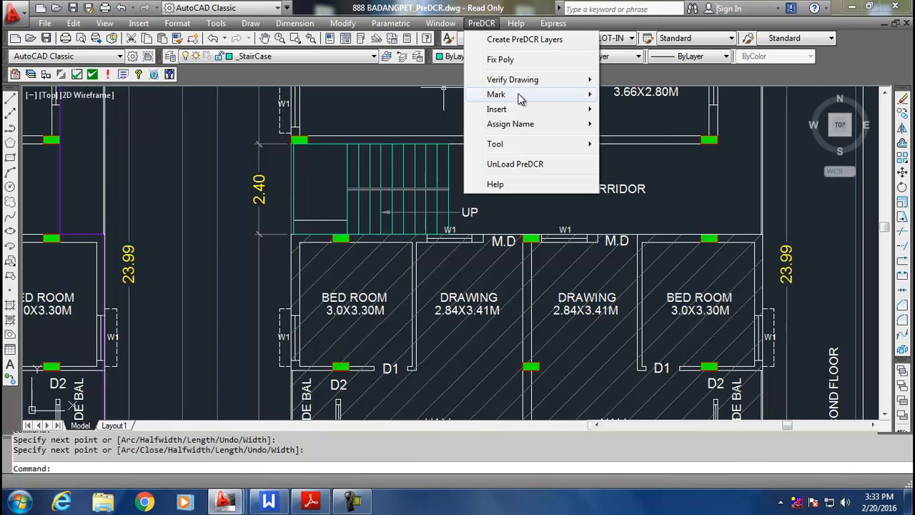
{"action": "mouse_move", "coordinate": [517, 95]}
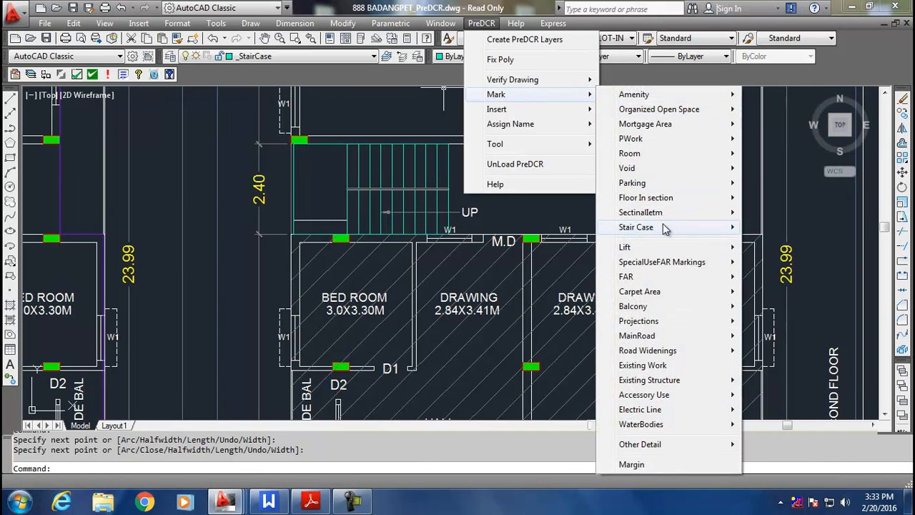
{"action": "mouse_move", "coordinate": [665, 227]}
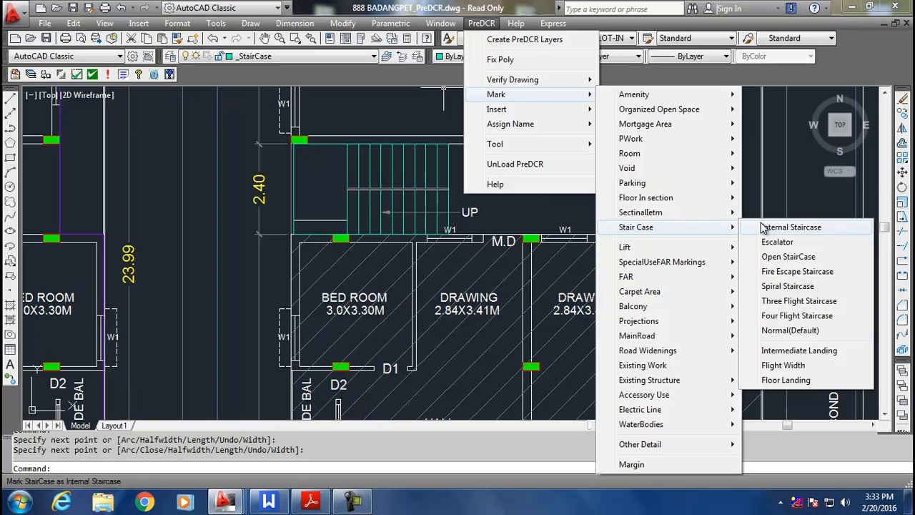
{"action": "left_click", "coordinate": [790, 330]}
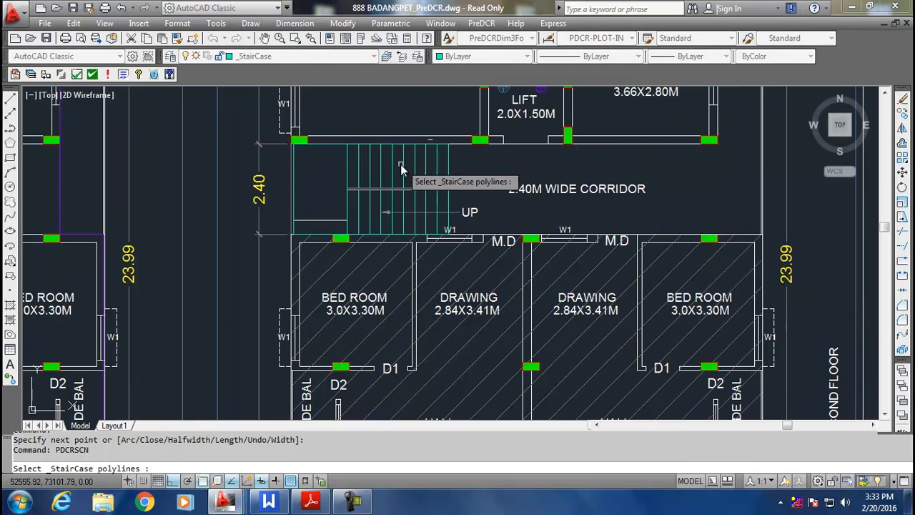
{"action": "left_click", "coordinate": [319, 145]}
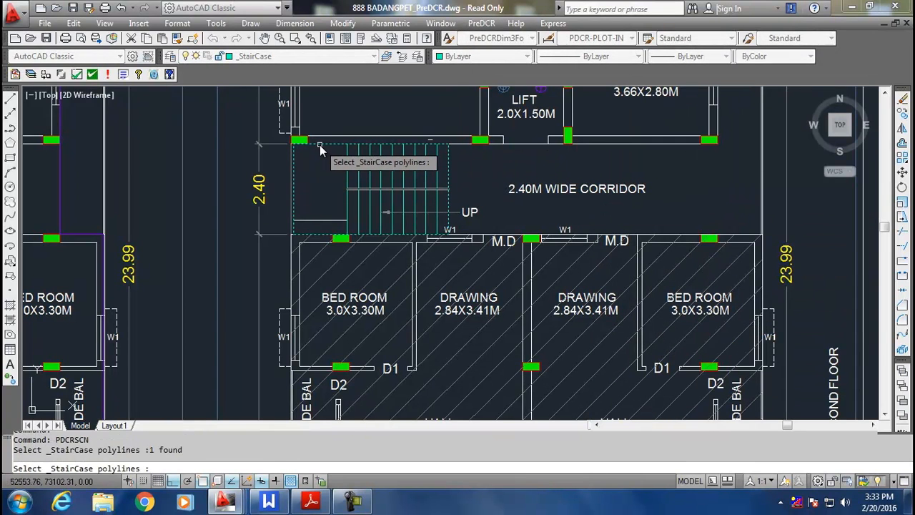
{"action": "key", "text": "Return"}
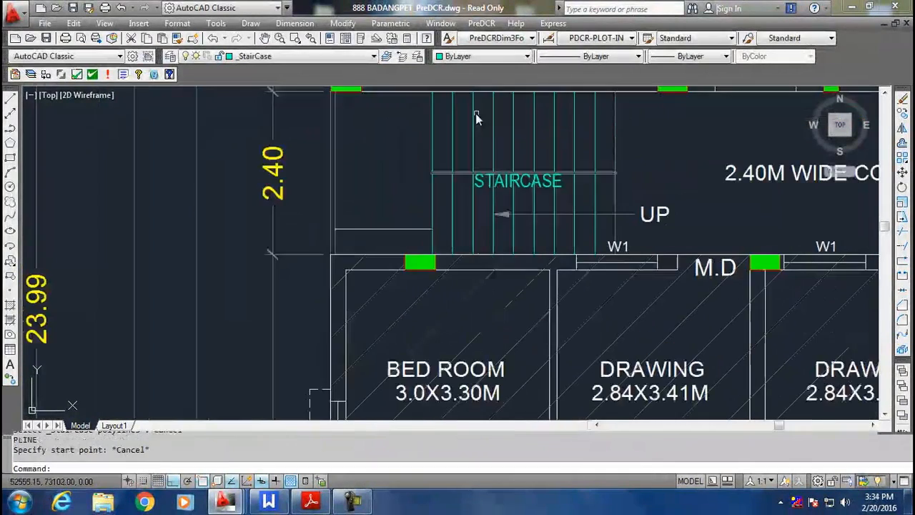
Step: Mark the horizontal line across the landing as an Intermediate Landing with PreDCR
{"action": "left_click", "coordinate": [480, 24]}
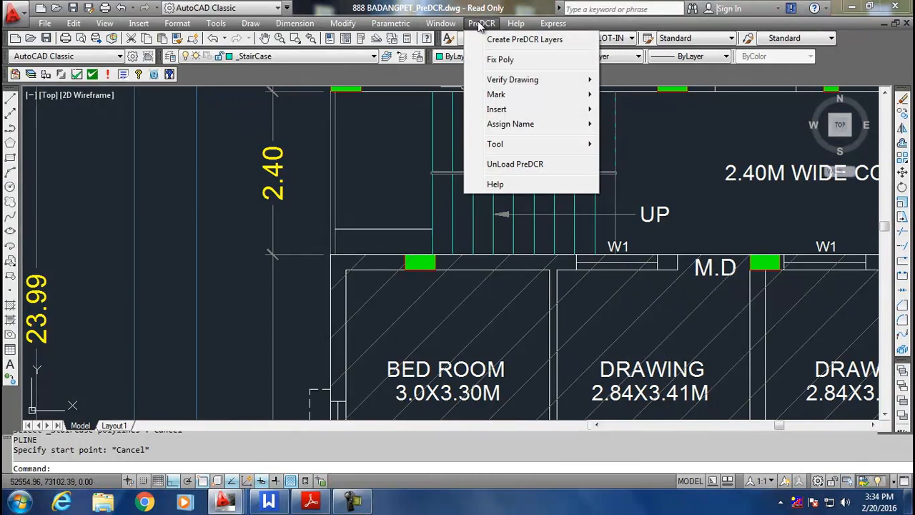
{"action": "mouse_move", "coordinate": [521, 103]}
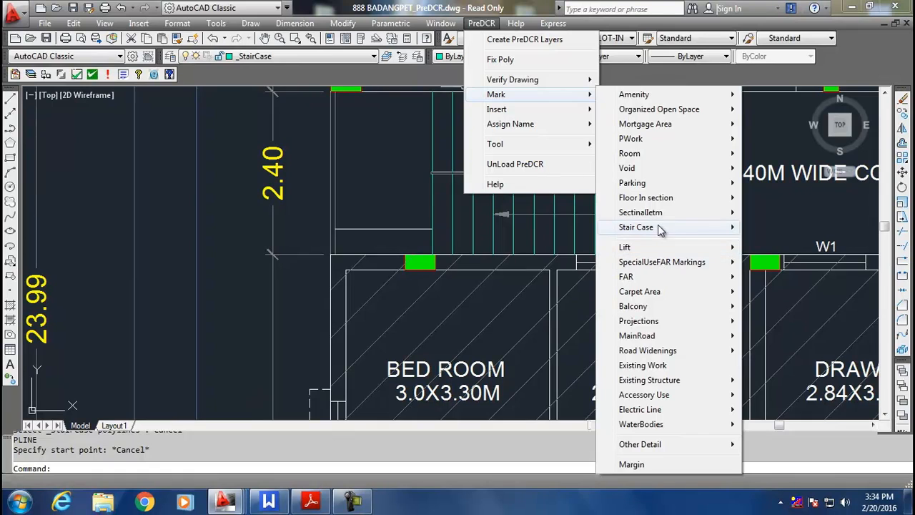
{"action": "mouse_move", "coordinate": [664, 228]}
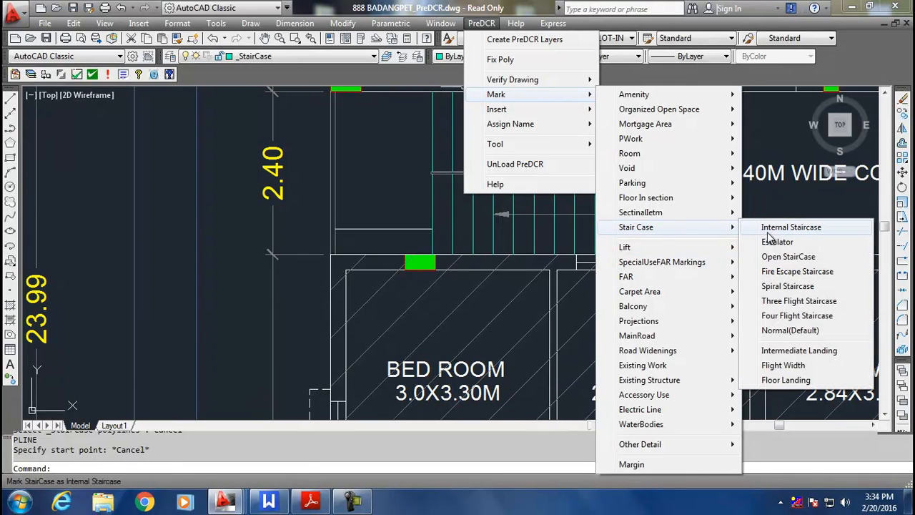
{"action": "left_click", "coordinate": [798, 352]}
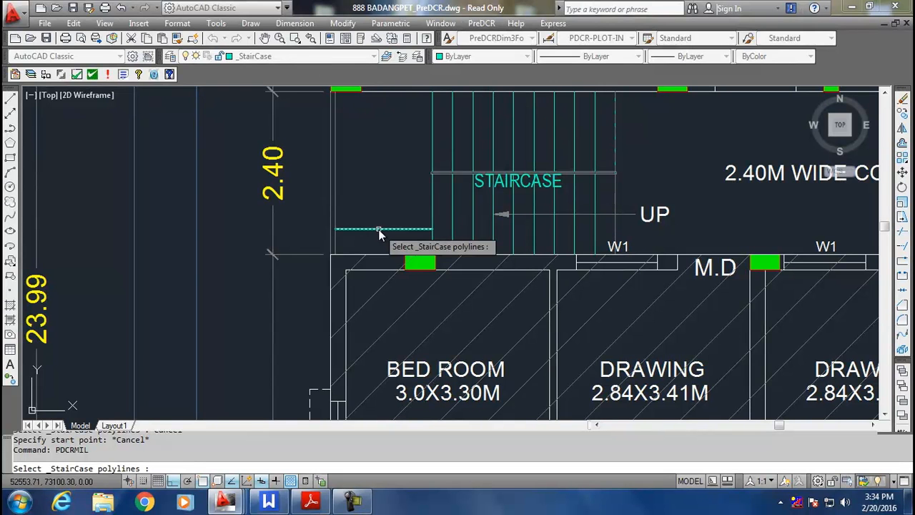
{"action": "left_click", "coordinate": [379, 229]}
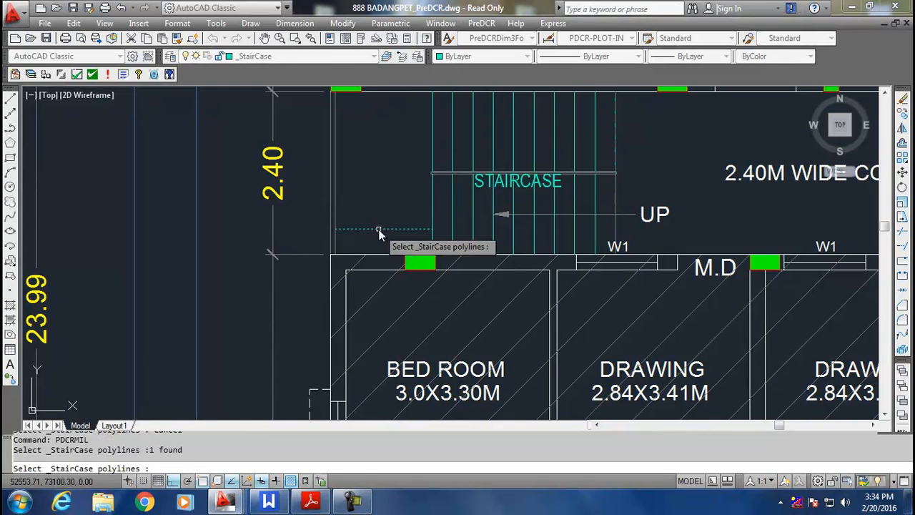
{"action": "key", "text": "Escape"}
Step: Select the horizontal landing line to check its layer and colour, and clear the selection
{"action": "middle_click", "coordinate": [522, 253]}
{"action": "middle_click", "coordinate": [522, 253]}
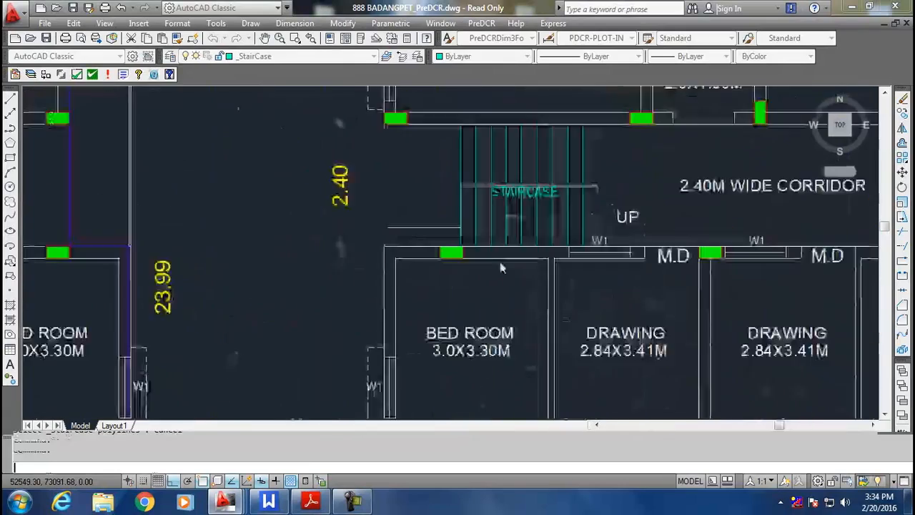
{"action": "scroll", "coordinate": [371, 244], "scroll_direction": "up", "scroll_amount": 6}
{"action": "left_click", "coordinate": [388, 183]}
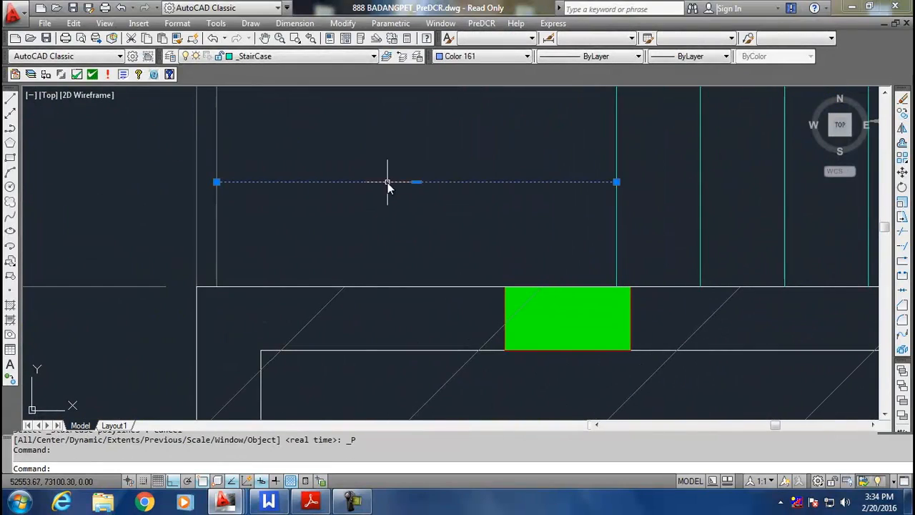
{"action": "scroll", "coordinate": [486, 227], "scroll_direction": "down", "scroll_amount": 4}
{"action": "middle_click_drag", "start_coordinate": [487, 228], "coordinate": [230, 259]}
{"action": "key", "text": "Escape"}
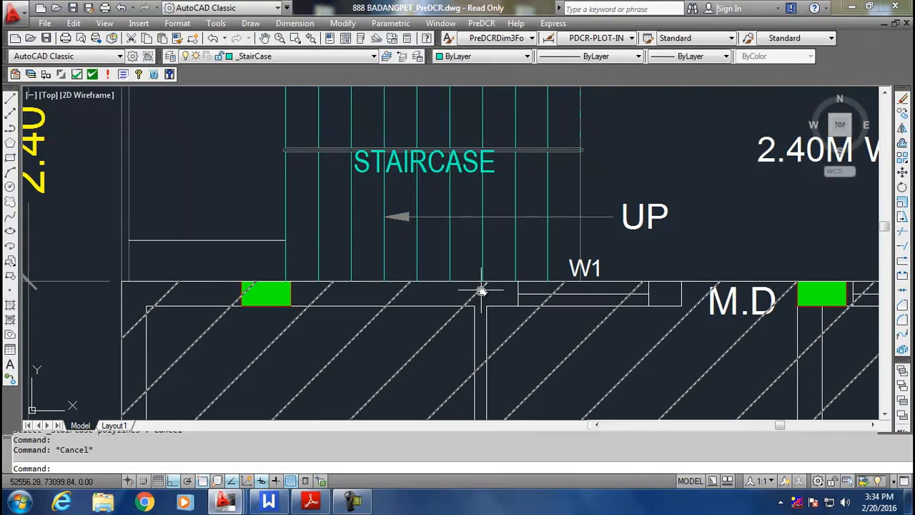
{"action": "scroll", "coordinate": [443, 259], "scroll_direction": "down", "scroll_amount": 2}
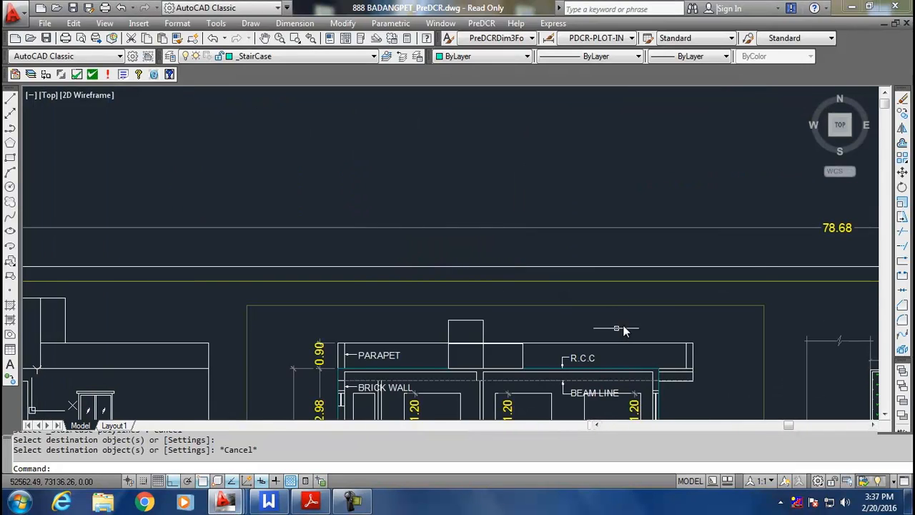
Step: Choose _StairCase as the current layer for drafting in the building section
{"action": "scroll", "coordinate": [623, 330], "scroll_direction": "down", "scroll_amount": 5}
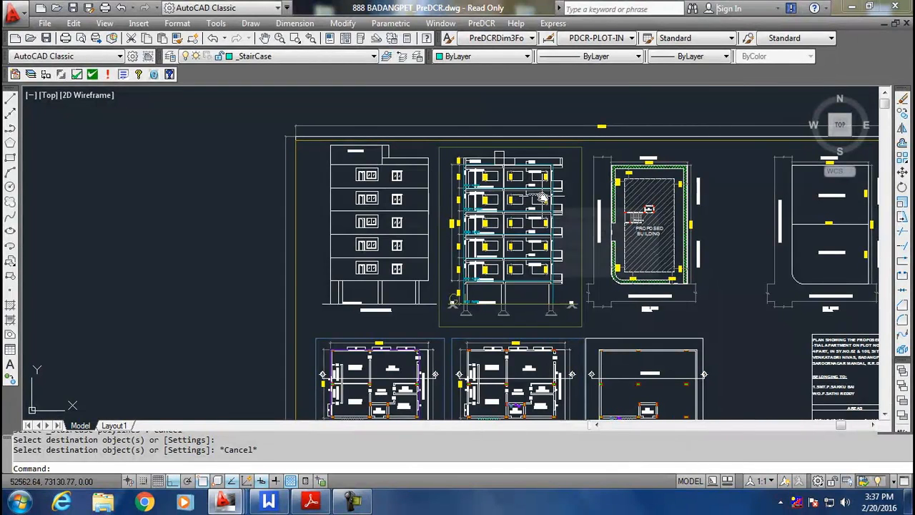
{"action": "left_click", "coordinate": [342, 57]}
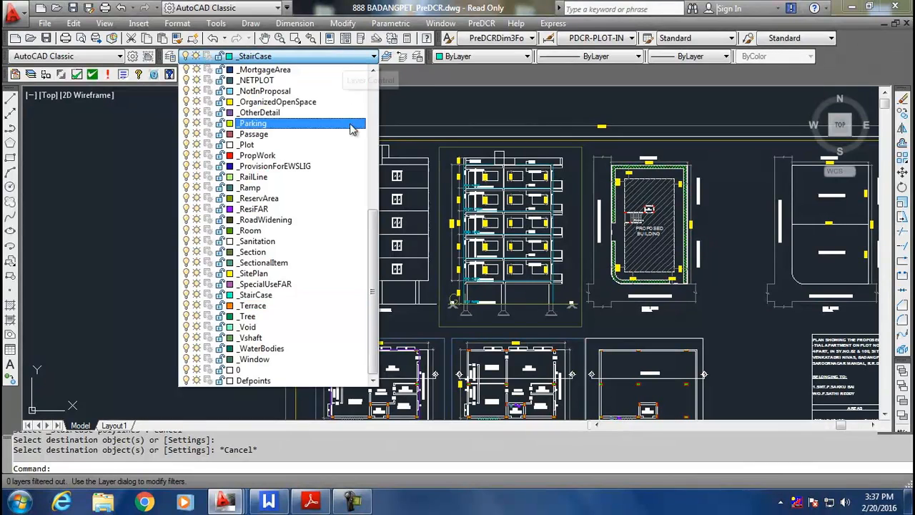
{"action": "left_click", "coordinate": [336, 295]}
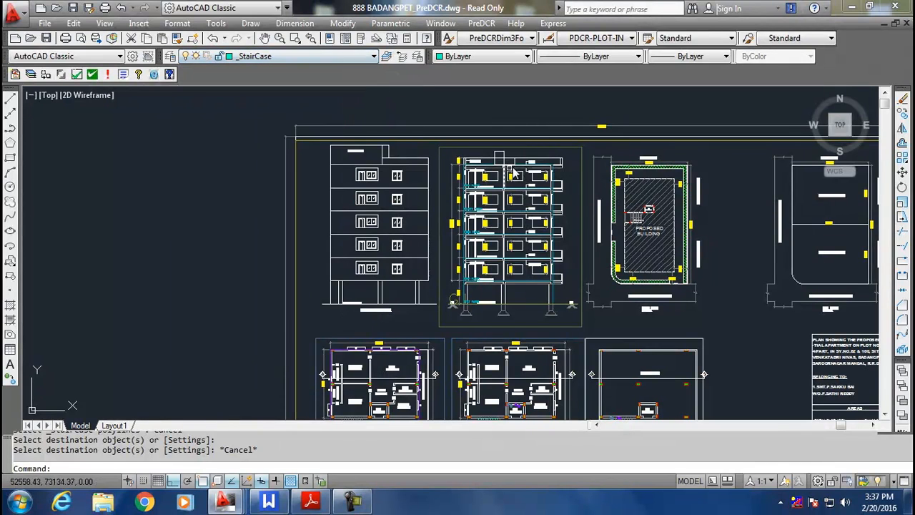
Step: Draw a rectangle over the part of the staircase cabin at parapet level in the building section
{"action": "scroll", "coordinate": [493, 309], "scroll_direction": "up", "scroll_amount": 8}
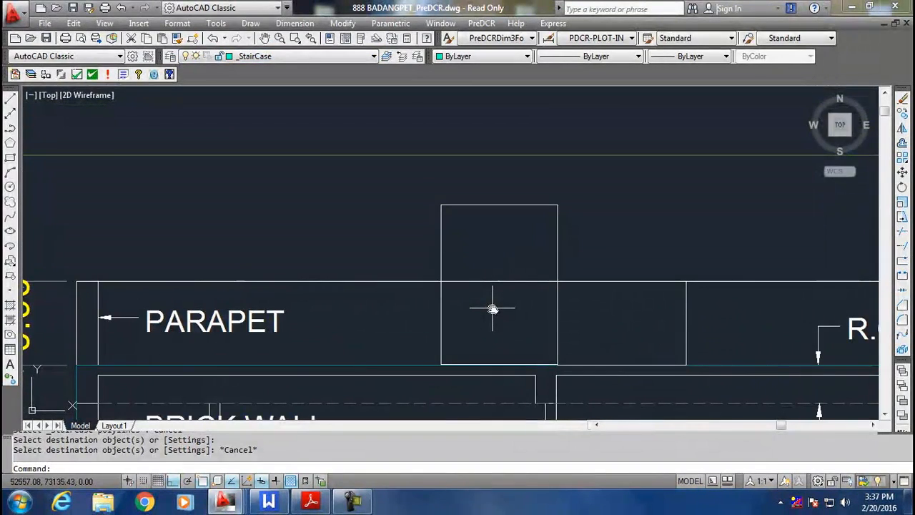
{"action": "type", "text": "rec"}
{"action": "key", "text": "Return"}
{"action": "scroll", "coordinate": [429, 285], "scroll_direction": "up", "scroll_amount": 3}
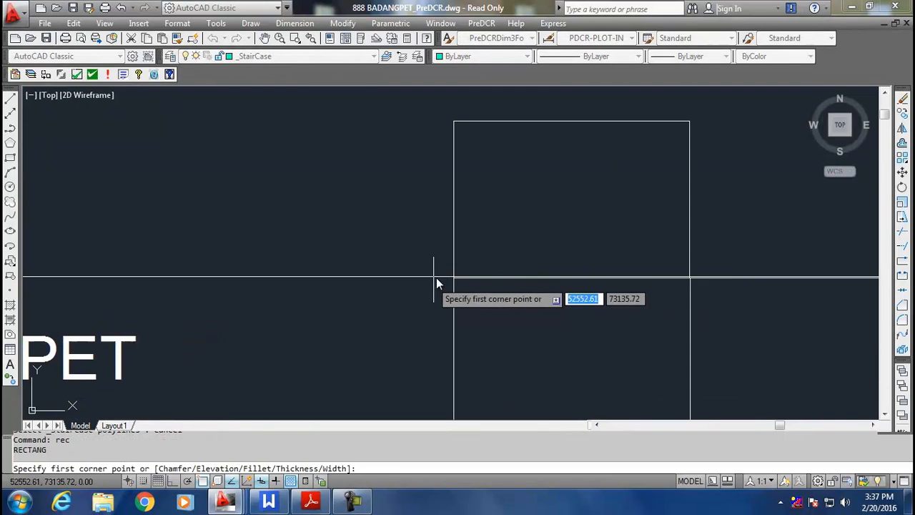
{"action": "left_click", "coordinate": [454, 280]}
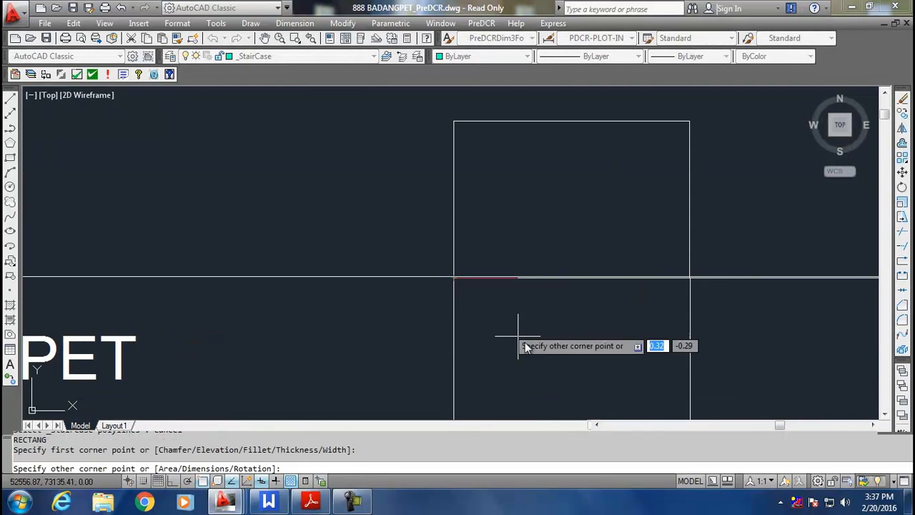
{"action": "scroll", "coordinate": [522, 322], "scroll_direction": "down", "scroll_amount": 4}
{"action": "left_click", "coordinate": [509, 257]}
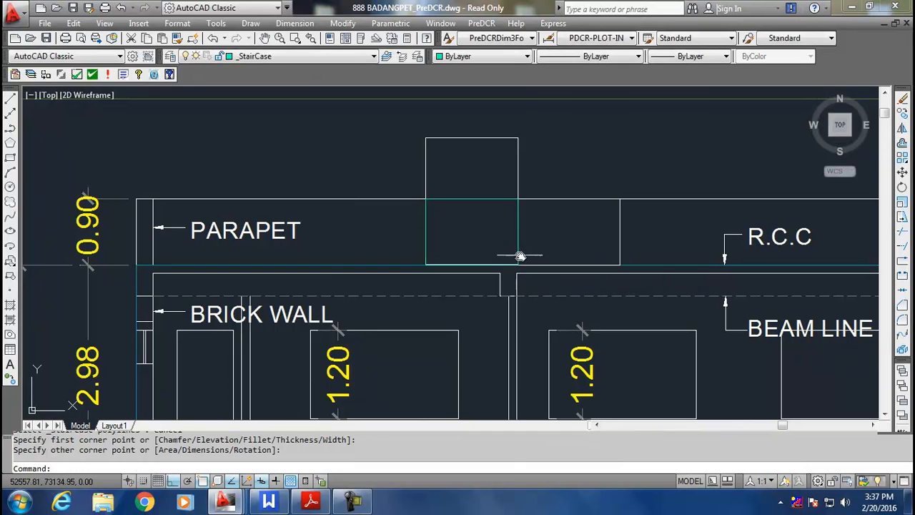
{"action": "scroll", "coordinate": [531, 303], "scroll_direction": "down", "scroll_amount": 3}
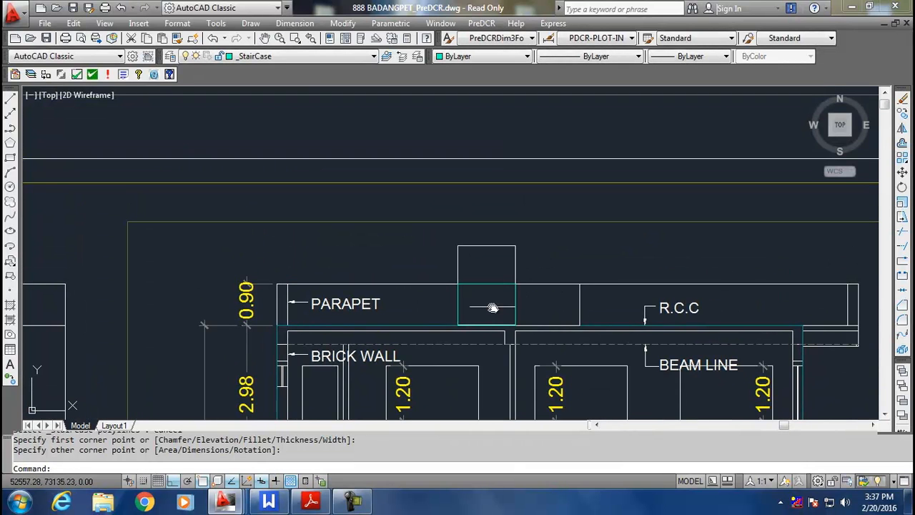
{"action": "scroll", "coordinate": [492, 307], "scroll_direction": "up", "scroll_amount": 3}
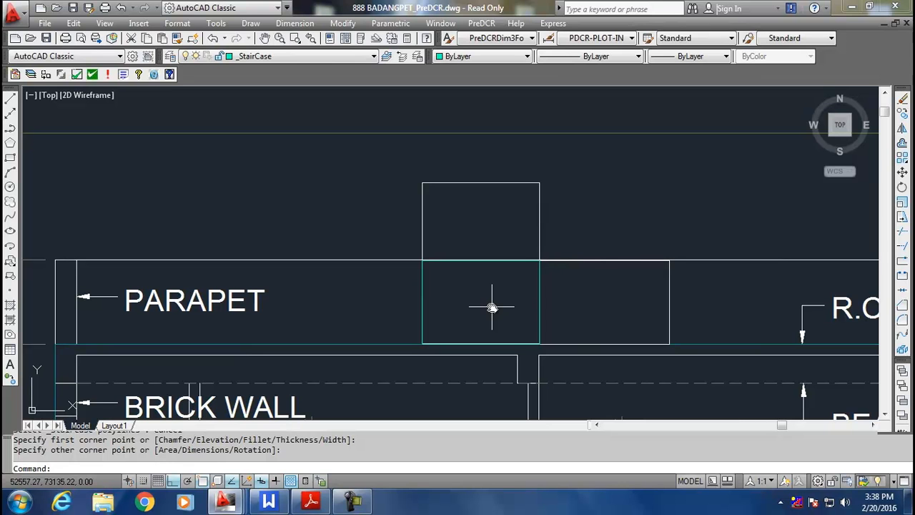
Step: Add the multiline text "Staircase Cabin" inside the new staircase rectangle at parapet level in the section
{"action": "left_click", "coordinate": [349, 99]}
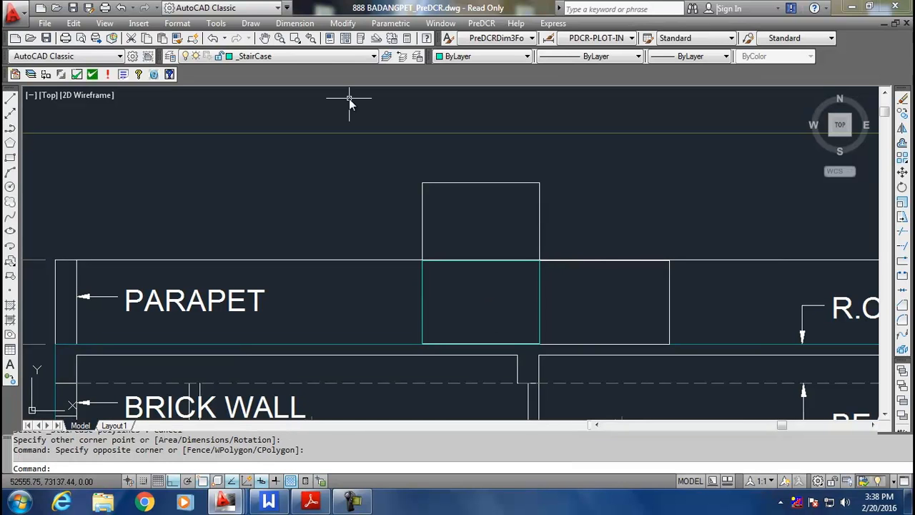
{"action": "type", "text": "mtext"}
{"action": "key", "text": "Return"}
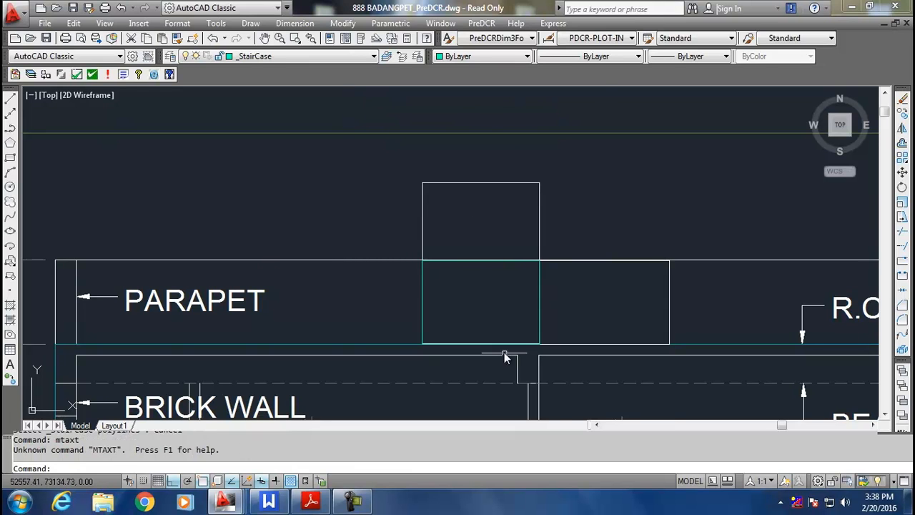
{"action": "scroll", "coordinate": [472, 329], "scroll_direction": "up", "scroll_amount": 3}
{"action": "key", "text": "Escape"}
{"action": "type", "text": "mtext"}
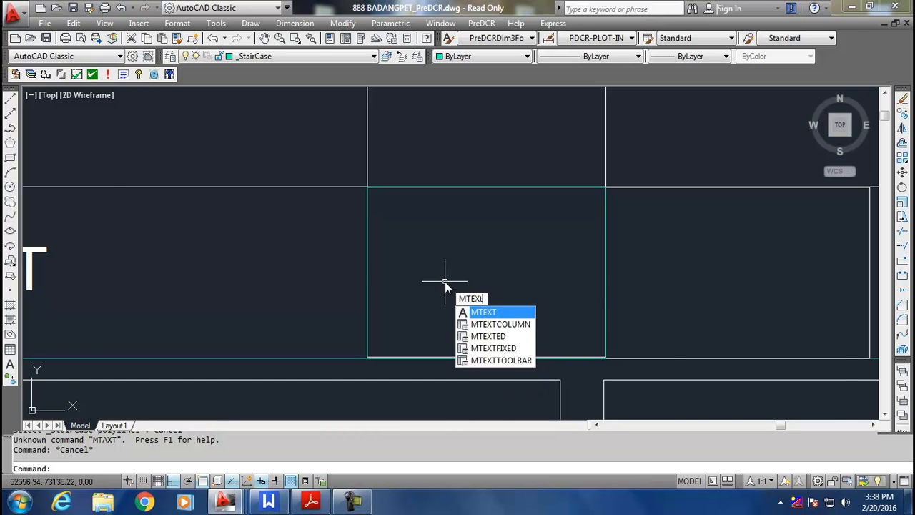
{"action": "key", "text": "Return"}
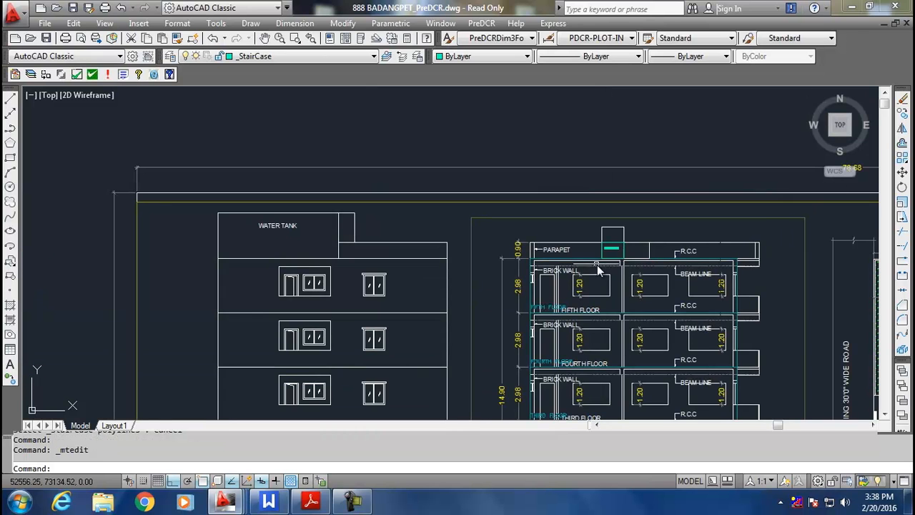
{"action": "scroll", "coordinate": [608, 256], "scroll_direction": "up", "scroll_amount": 8}
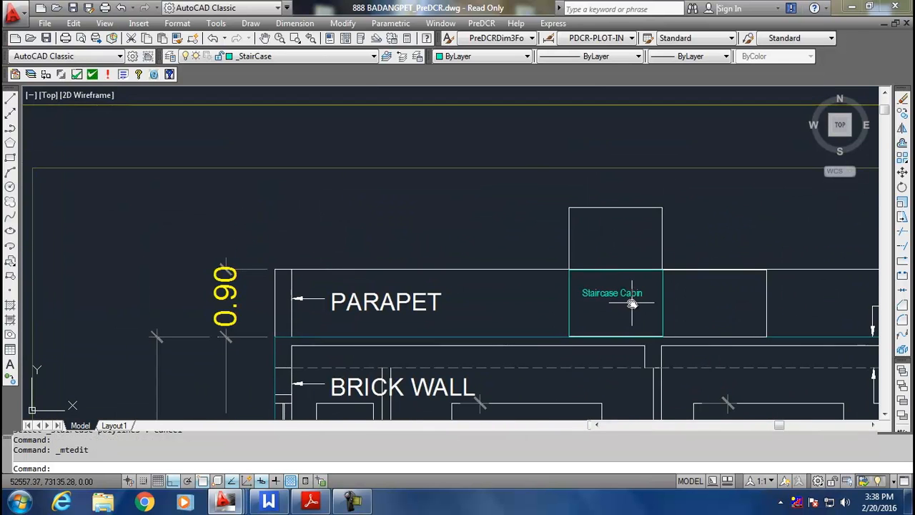
{"action": "scroll", "coordinate": [634, 306], "scroll_direction": "up", "scroll_amount": 2}
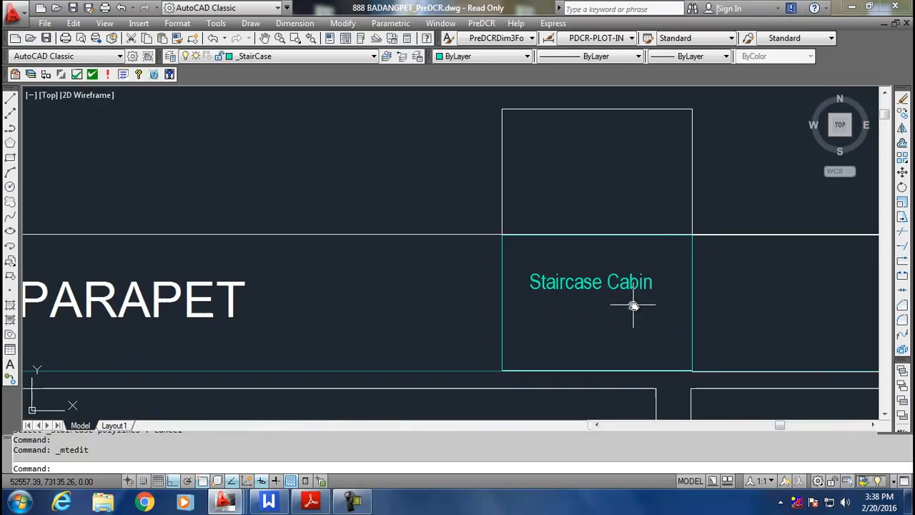
{"action": "middle_click_drag", "start_coordinate": [633, 306], "coordinate": [527, 283]}
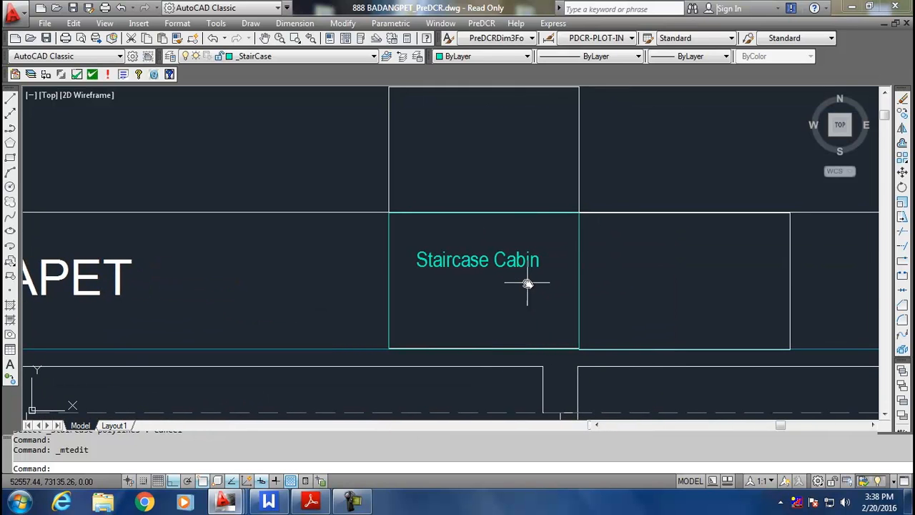
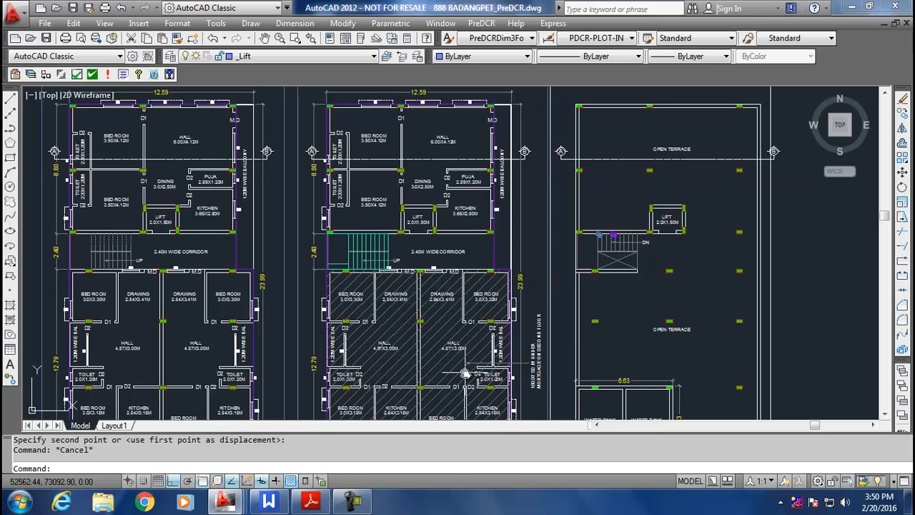
Step: Draw a rectangle on the _Passage layer covering the second floor corridor from the stair's edge to the outer building line
{"action": "left_click", "coordinate": [309, 62]}
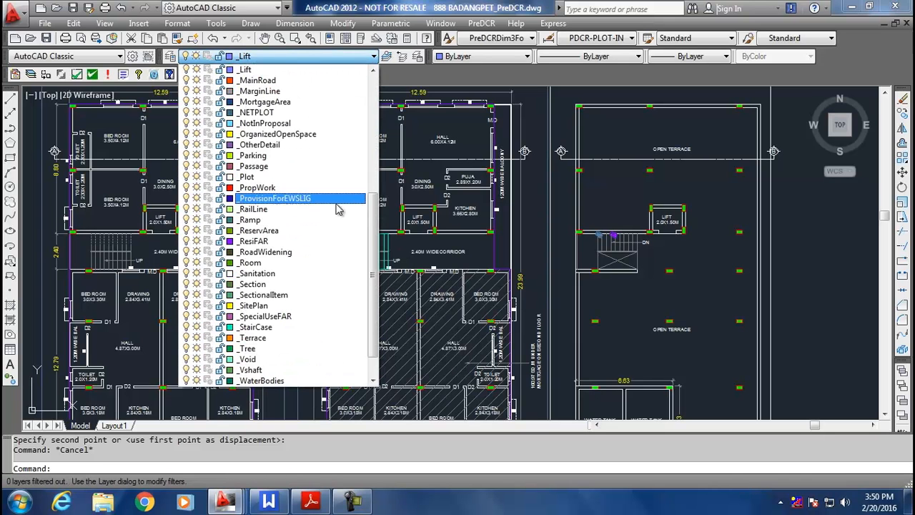
{"action": "left_click", "coordinate": [321, 172]}
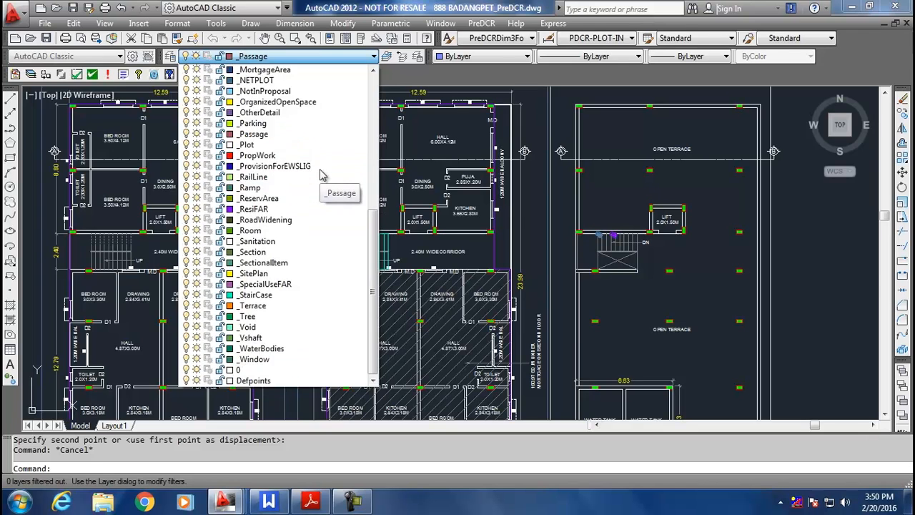
{"action": "scroll", "coordinate": [350, 204], "scroll_direction": "down", "scroll_amount": 3}
{"action": "scroll", "coordinate": [356, 209], "scroll_direction": "up", "scroll_amount": 5}
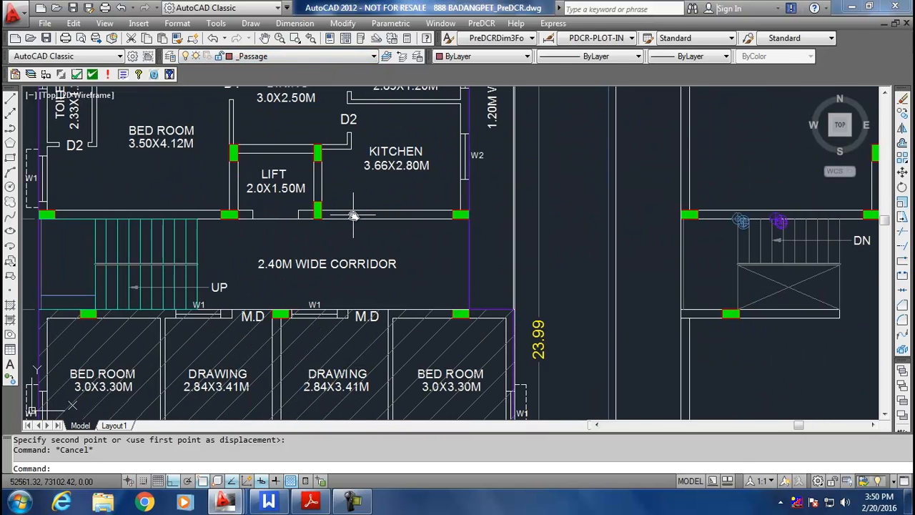
{"action": "type", "text": "rec"}
{"action": "key", "text": "Return"}
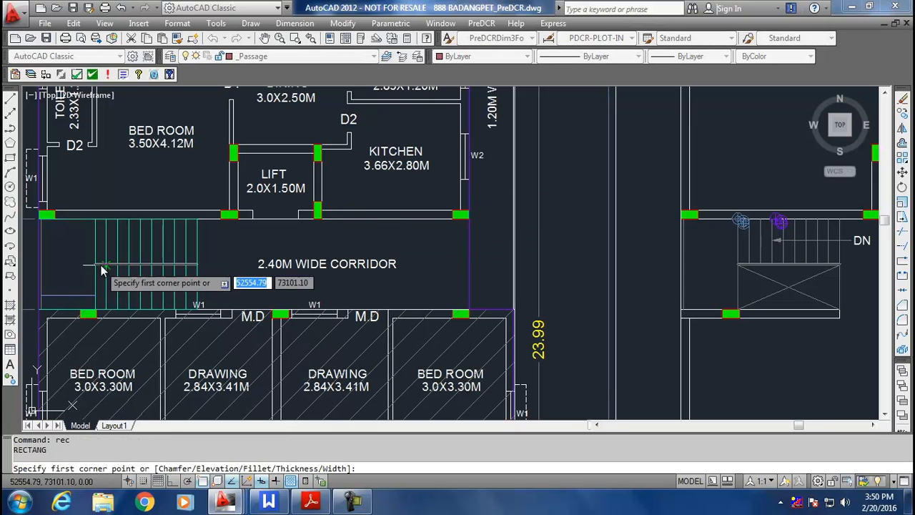
{"action": "left_click", "coordinate": [199, 222]}
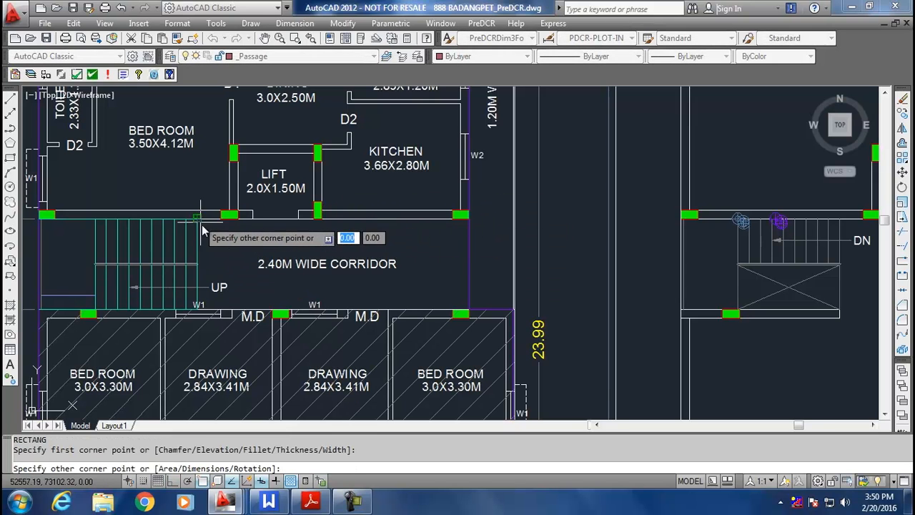
{"action": "left_click", "coordinate": [469, 310]}
{"action": "scroll", "coordinate": [415, 249], "scroll_direction": "down", "scroll_amount": 2}
{"action": "mouse_move", "coordinate": [415, 249]}
{"action": "middle_mouse_down"}
{"action": "mouse_move", "coordinate": [419, 354]}
{"action": "mouse_move", "coordinate": [356, 275]}
{"action": "middle_mouse_up"}
{"action": "scroll", "coordinate": [419, 354], "scroll_direction": "up", "scroll_amount": 2}
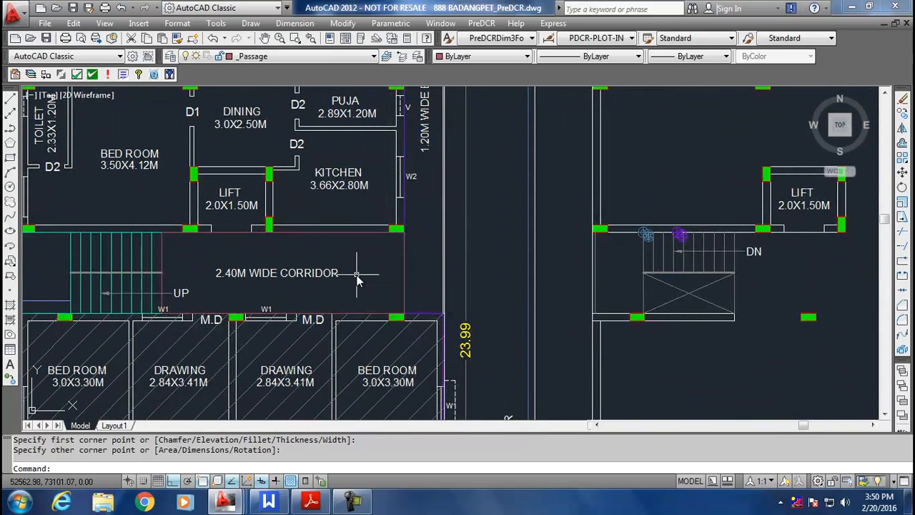
Step: Add the multiline text "2.4 M Wide Corridor" in the second floor passage rectangle
{"action": "type", "text": "mtext"}
{"action": "key", "text": "Return"}
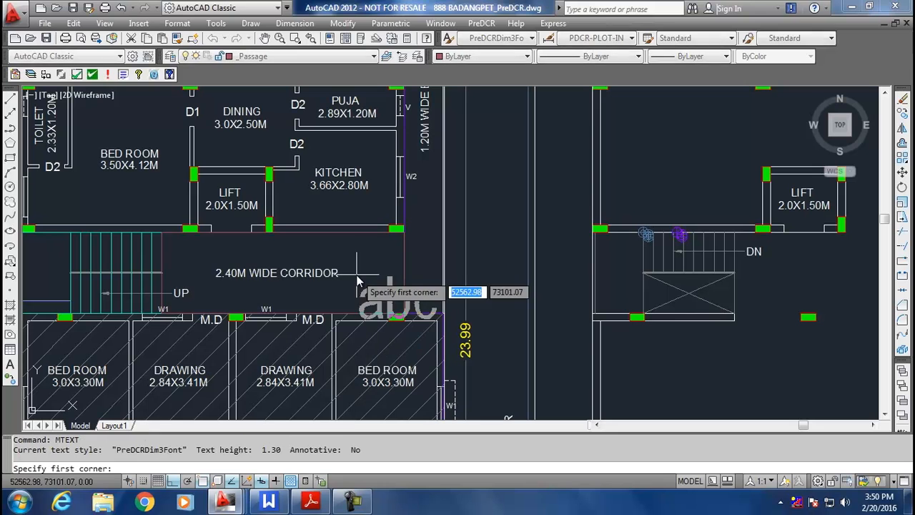
{"action": "left_click", "coordinate": [188, 247]}
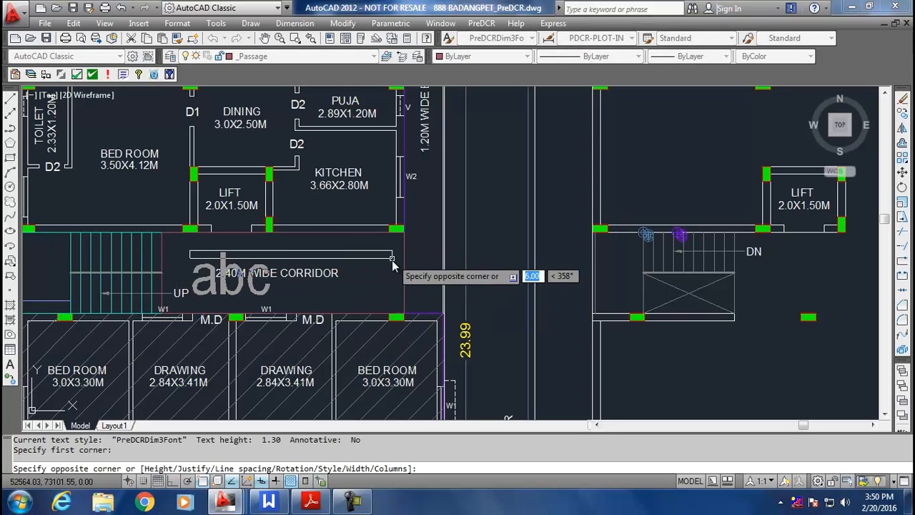
{"action": "left_click", "coordinate": [386, 296]}
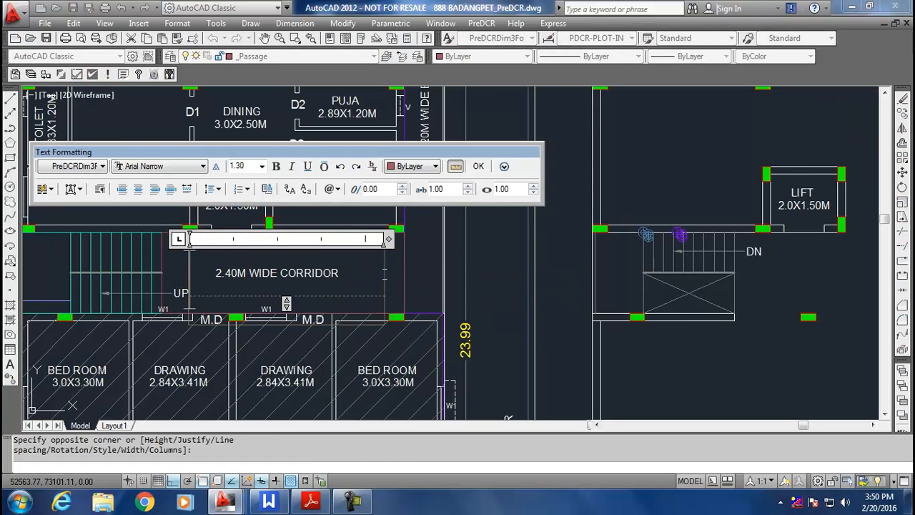
{"action": "type", "text": "2"}
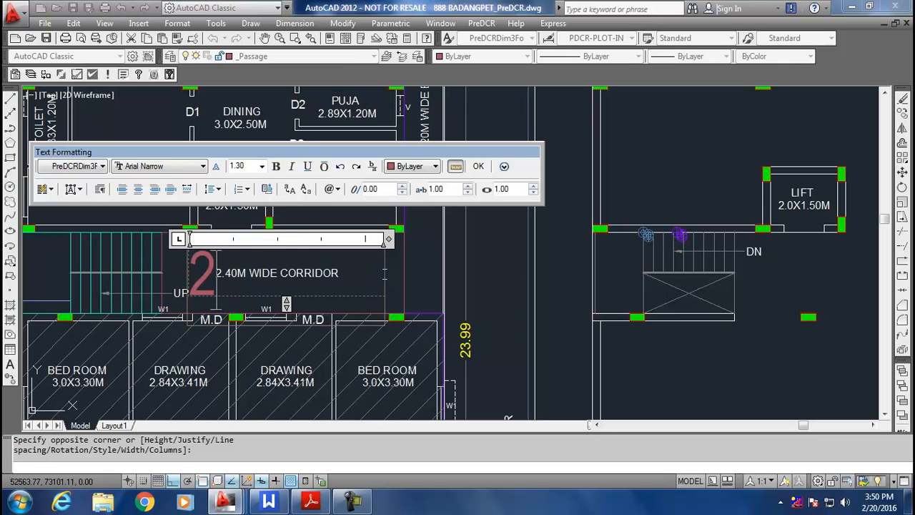
{"action": "type", "text": ".4"}
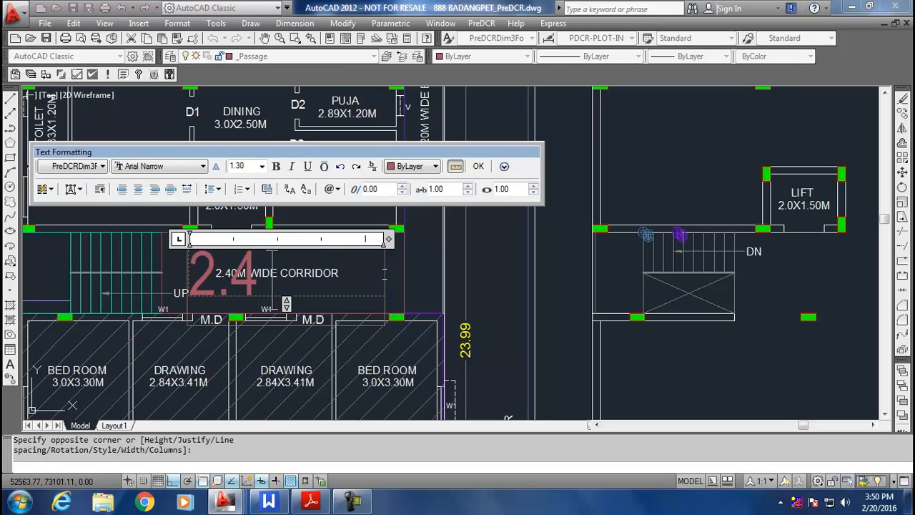
{"action": "type", "text": " M"}
{"action": "key", "text": "Return"}
{"action": "type", "text": "Wide"}
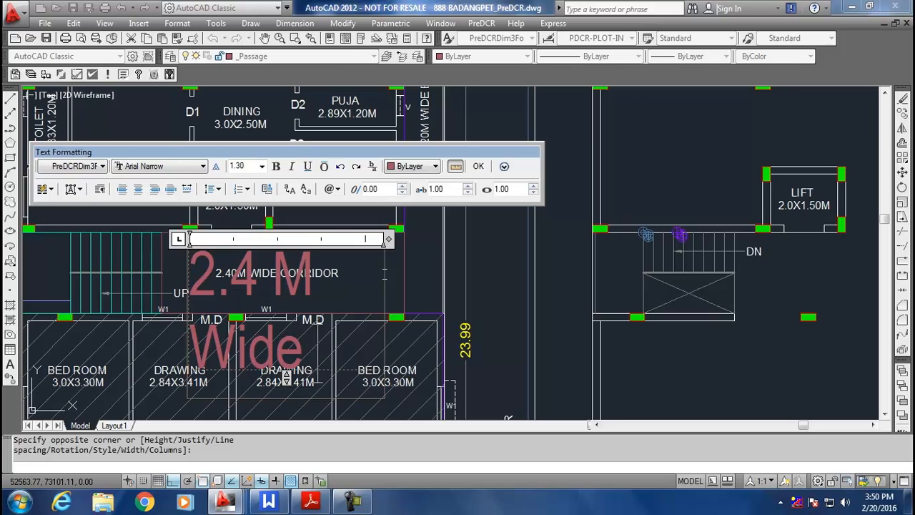
{"action": "type", "text": " Co"}
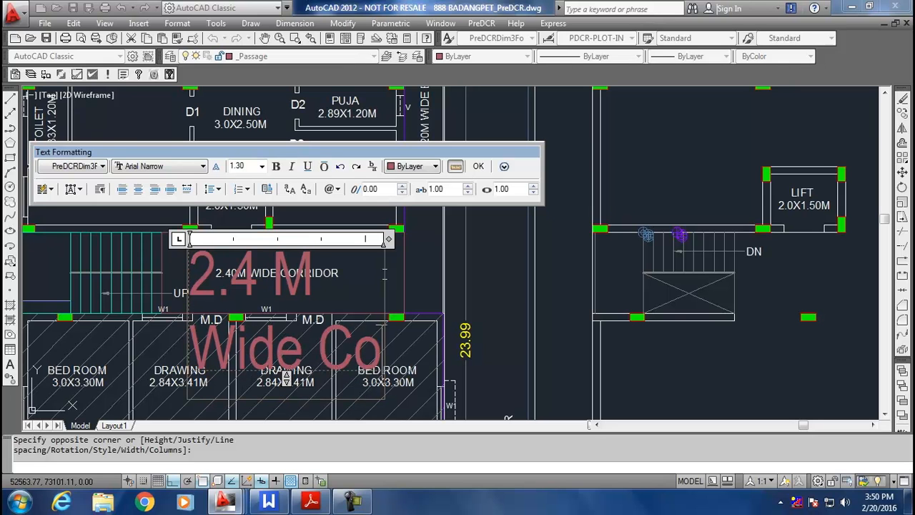
{"action": "type", "text": "rridor"}
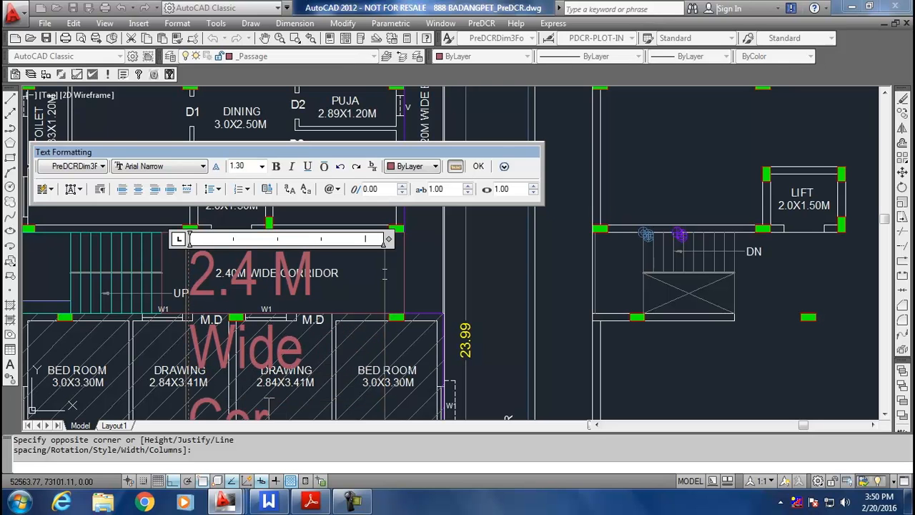
{"action": "left_click", "coordinate": [479, 166]}
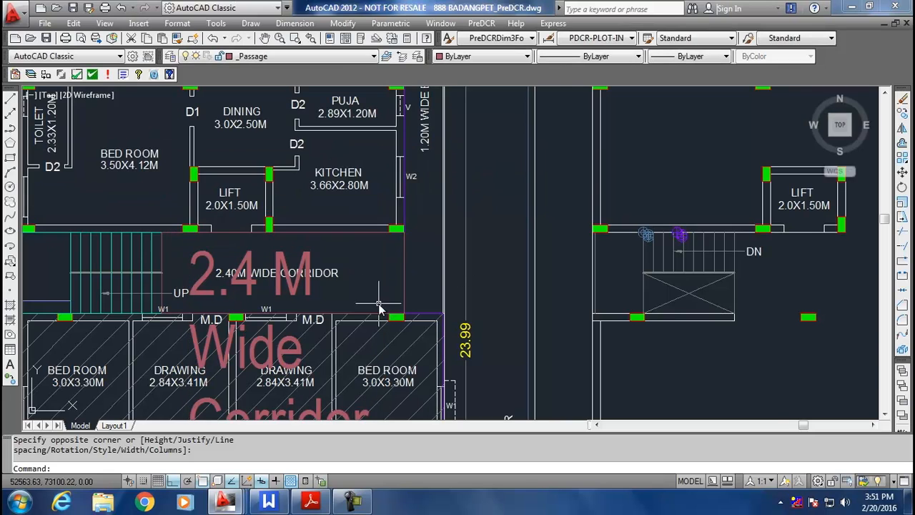
Step: Set the text height of the new corridor label to 0.5
{"action": "scroll", "coordinate": [329, 187], "scroll_direction": "down", "scroll_amount": 5}
{"action": "double_click", "coordinate": [329, 187]}
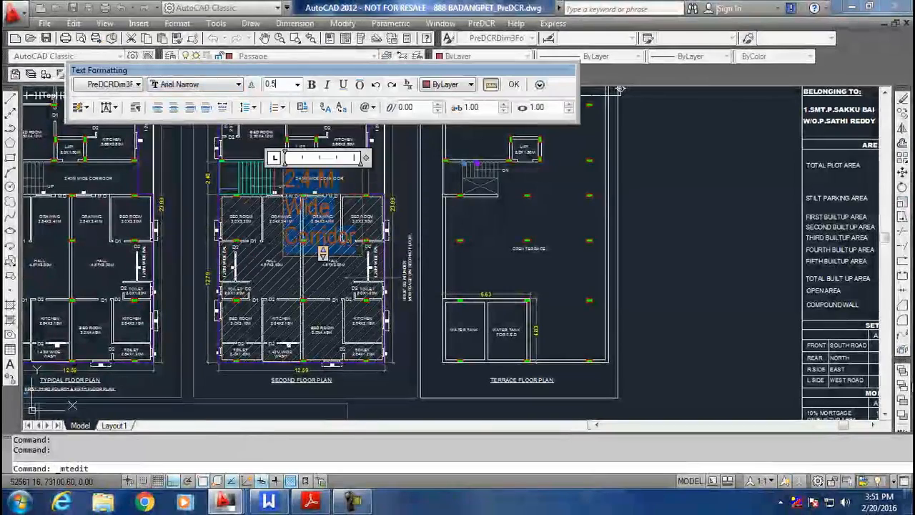
{"action": "left_click", "coordinate": [514, 86]}
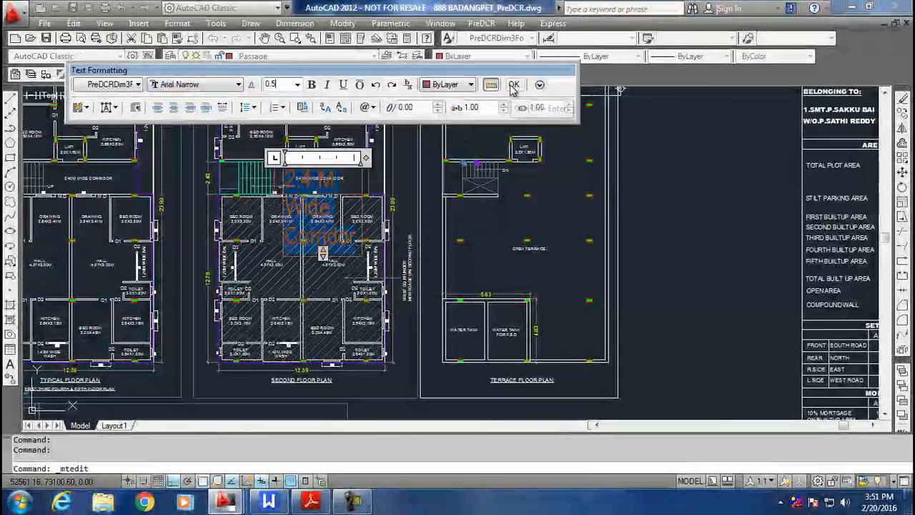
{"action": "scroll", "coordinate": [344, 184], "scroll_direction": "up", "scroll_amount": 3}
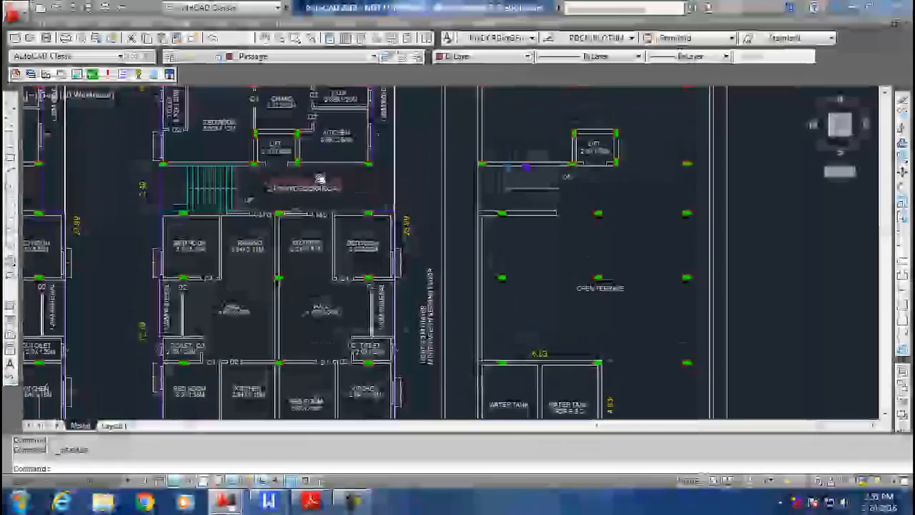
{"action": "scroll", "coordinate": [344, 184], "scroll_direction": "up", "scroll_amount": 3}
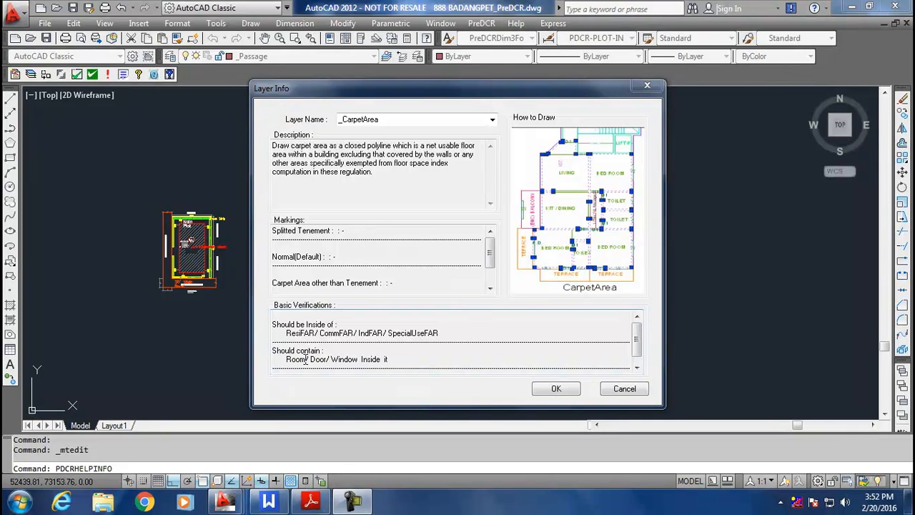
Step: Read through the markings and basic verifications for the _CarpetArea layer in the PreDCR layer information
{"action": "left_click", "coordinate": [490, 289]}
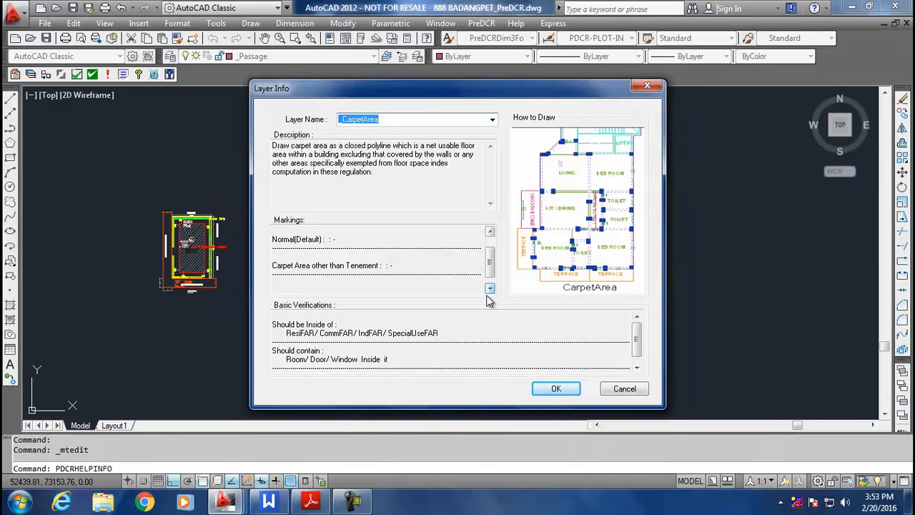
{"action": "left_click", "coordinate": [491, 289]}
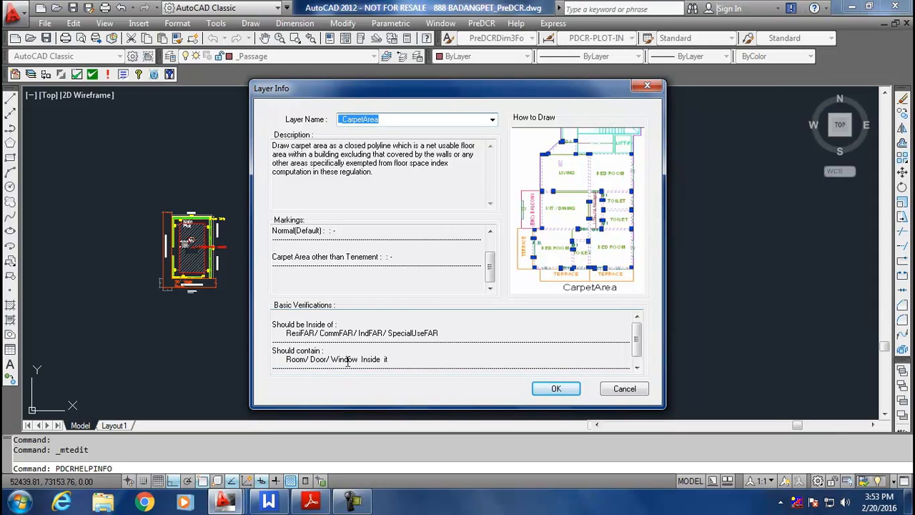
Step: Close the layer information and make _CarpetArea the current layer for the floor plan
{"action": "left_click", "coordinate": [556, 389]}
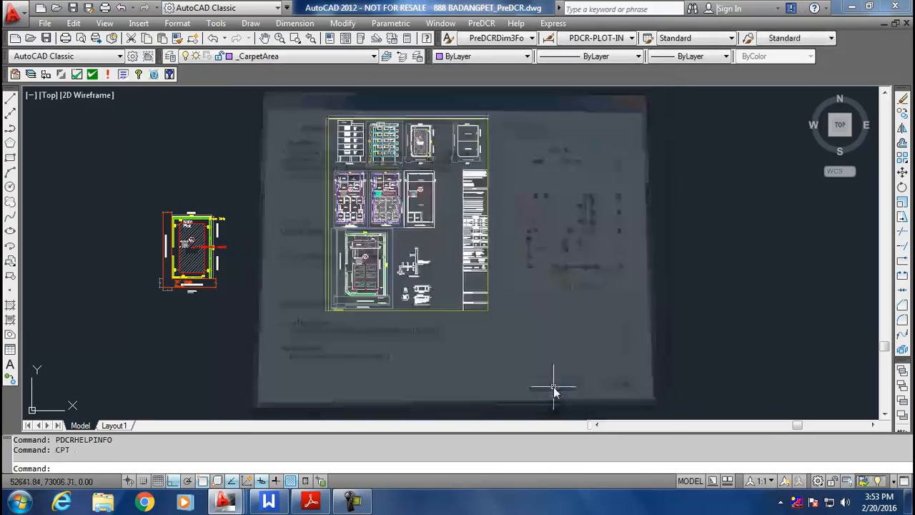
{"action": "scroll", "coordinate": [361, 282], "scroll_direction": "up", "scroll_amount": 5}
{"action": "scroll", "coordinate": [360, 280], "scroll_direction": "up", "scroll_amount": 5}
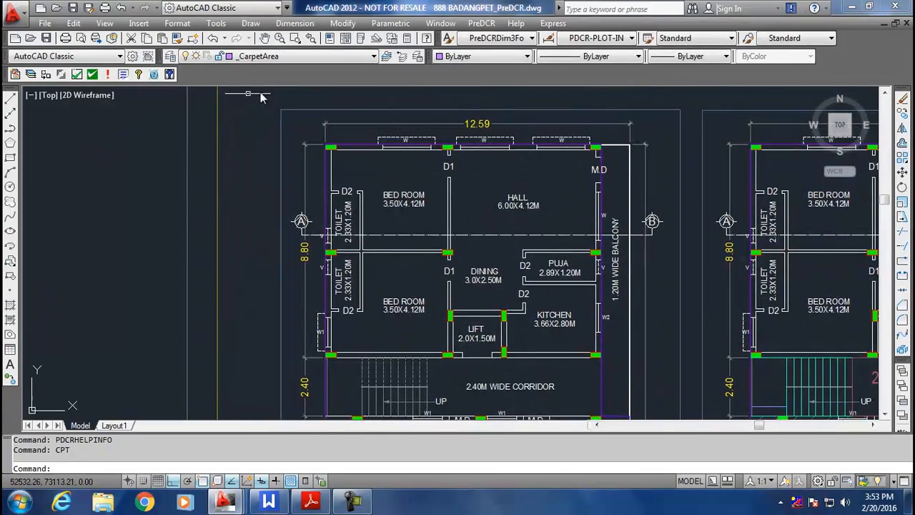
{"action": "left_click", "coordinate": [272, 57]}
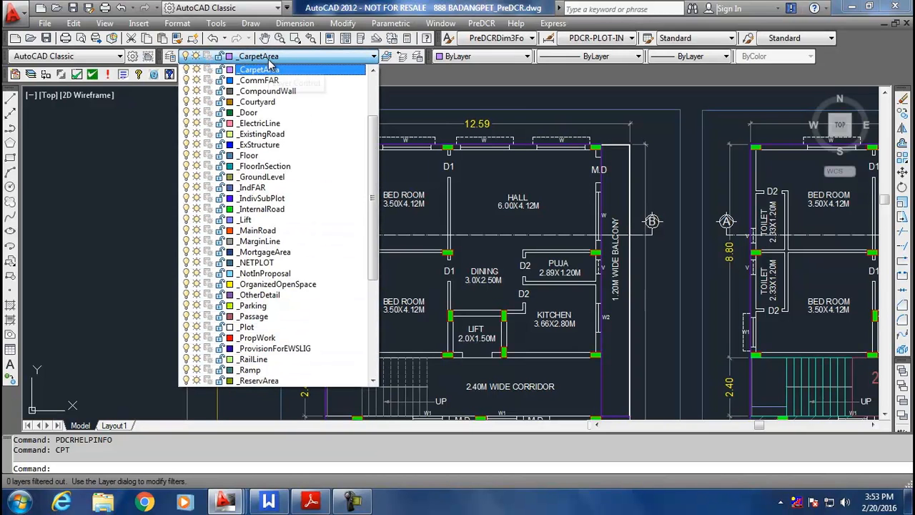
{"action": "left_click", "coordinate": [262, 71]}
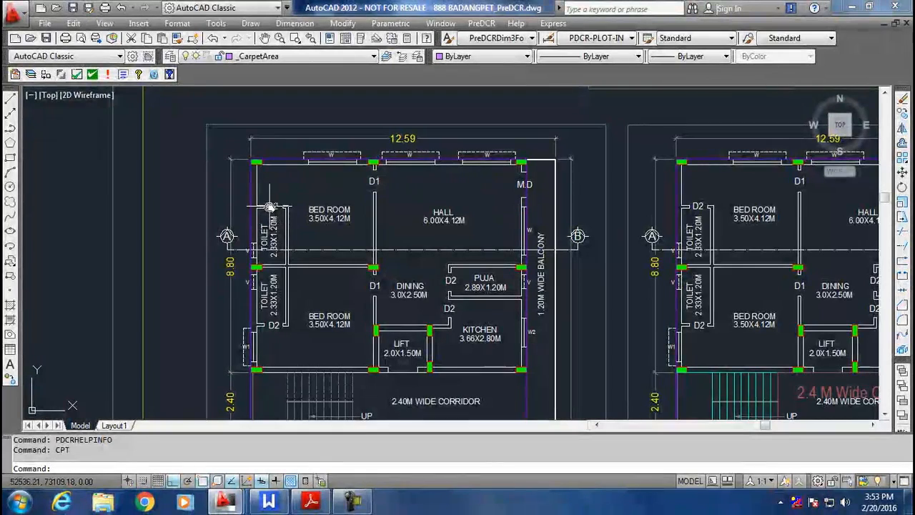
Step: Draw a polyline from the upper bedroom's D1 door jamb along the inner wall face to the outer corner column
{"action": "type", "text": "p"}
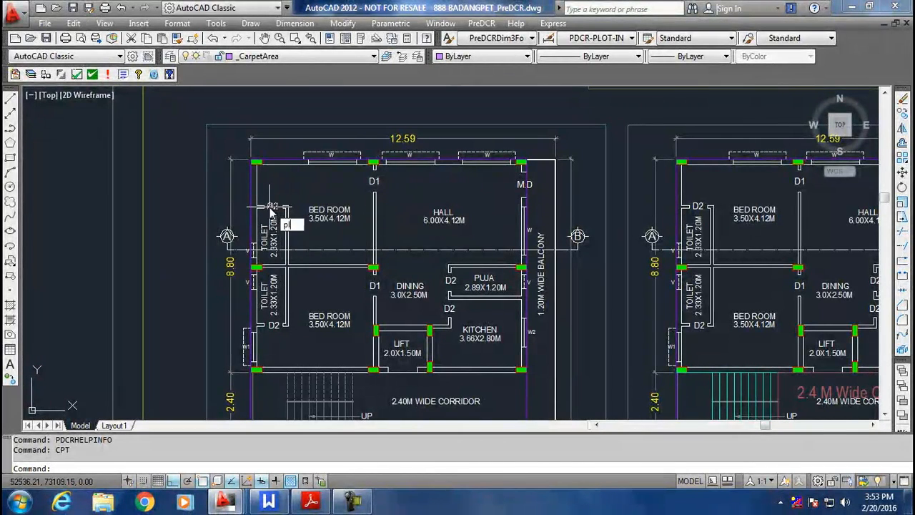
{"action": "type", "text": "l"}
{"action": "key", "text": "Return"}
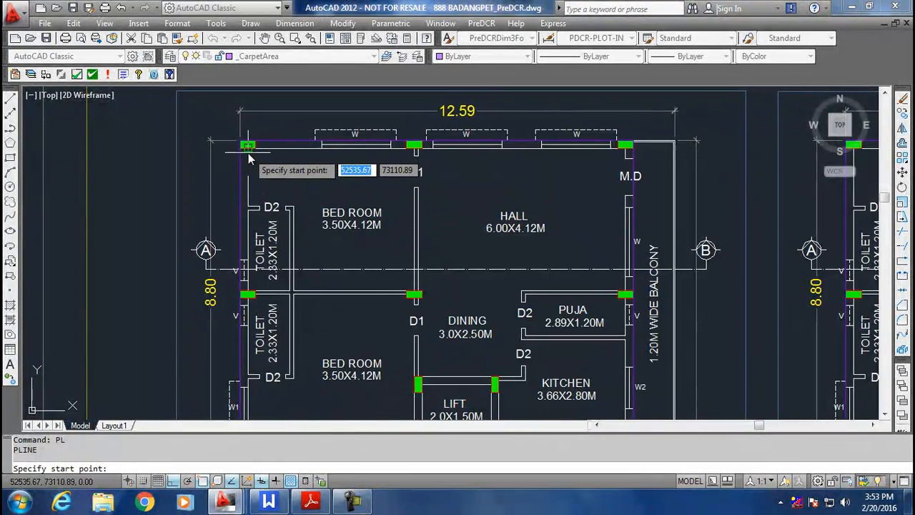
{"action": "scroll", "coordinate": [298, 241], "scroll_direction": "down", "scroll_amount": 3}
{"action": "scroll", "coordinate": [309, 236], "scroll_direction": "up", "scroll_amount": 5}
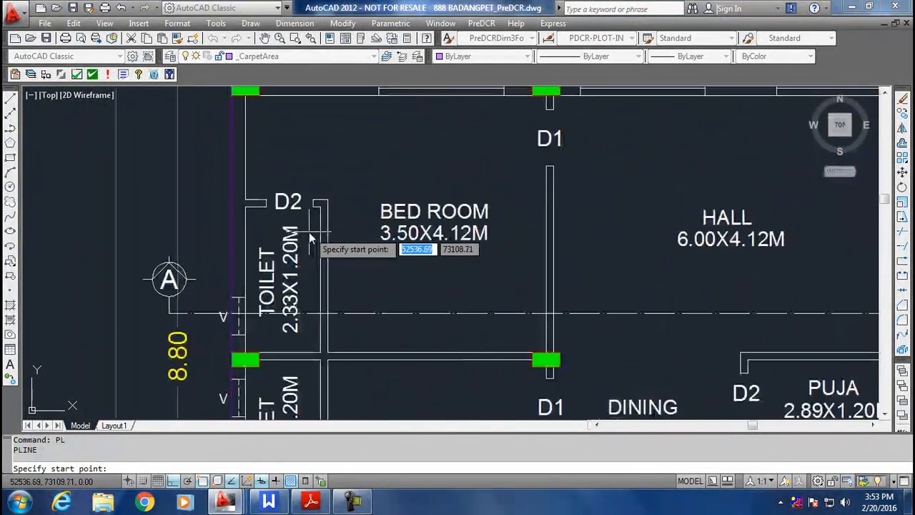
{"action": "scroll", "coordinate": [429, 184], "scroll_direction": "down", "scroll_amount": 3}
{"action": "scroll", "coordinate": [379, 197], "scroll_direction": "up", "scroll_amount": 6}
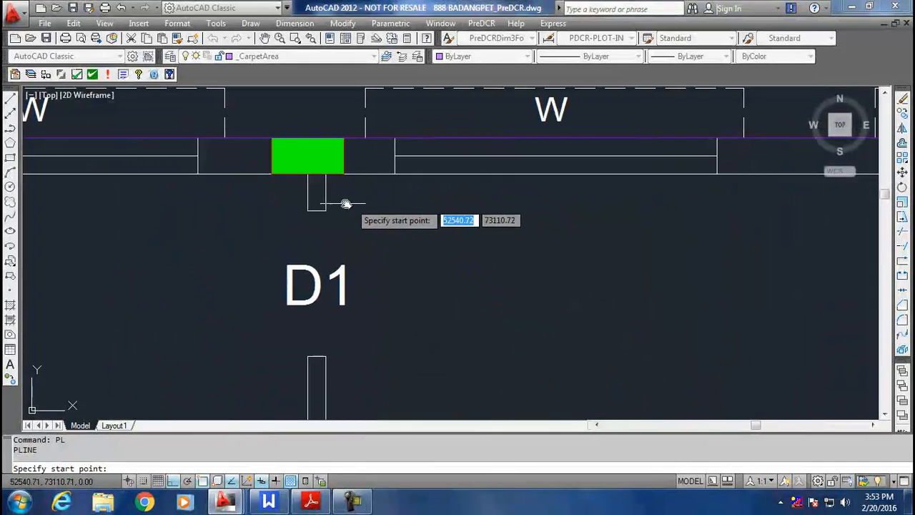
{"action": "left_click", "coordinate": [325, 210]}
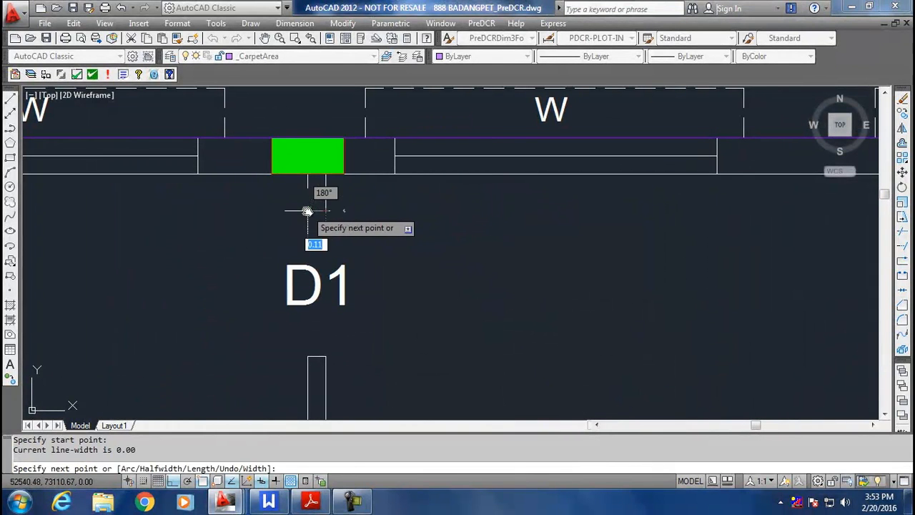
{"action": "left_click", "coordinate": [308, 211]}
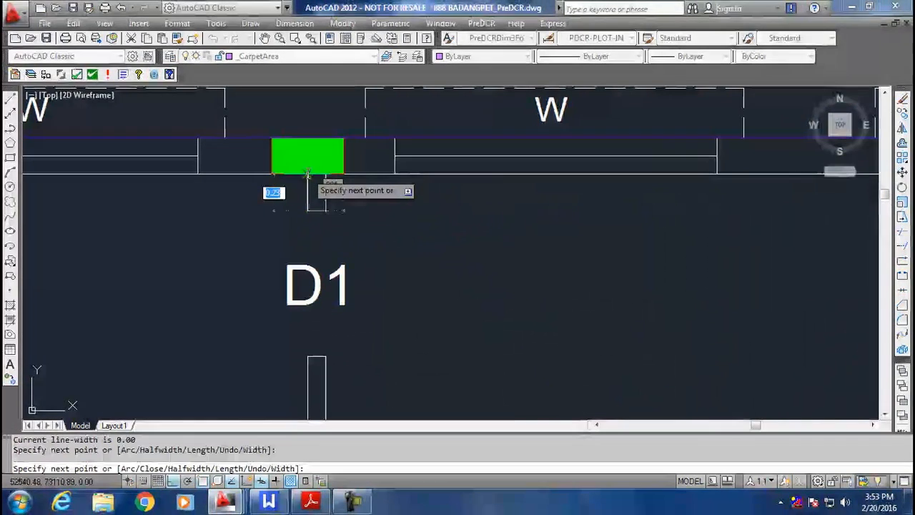
{"action": "left_click", "coordinate": [308, 173]}
{"action": "scroll", "coordinate": [303, 222], "scroll_direction": "down", "scroll_amount": 4}
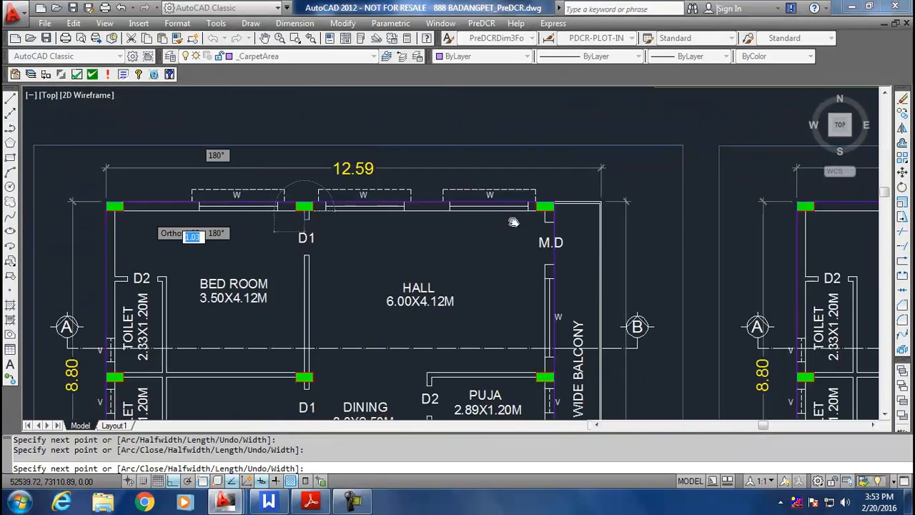
{"action": "middle_click_drag", "start_coordinate": [513, 223], "coordinate": [883, 237]}
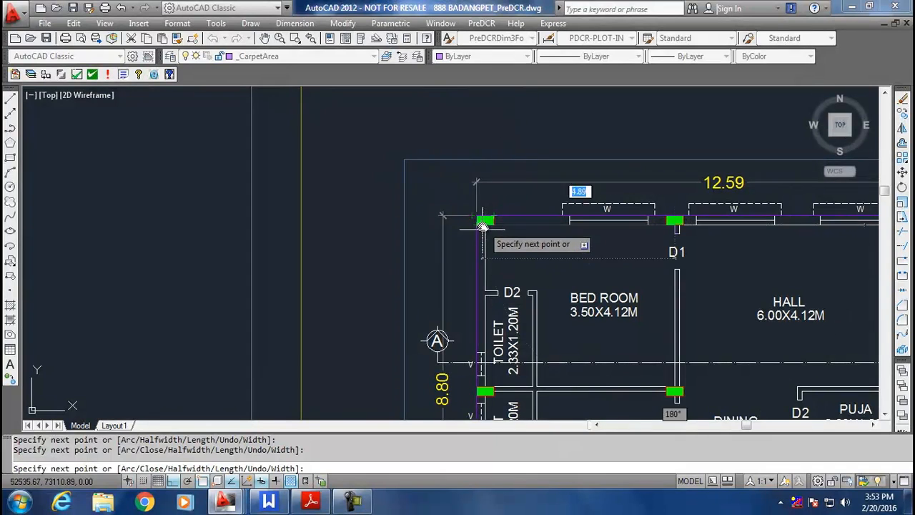
{"action": "left_click", "coordinate": [482, 225]}
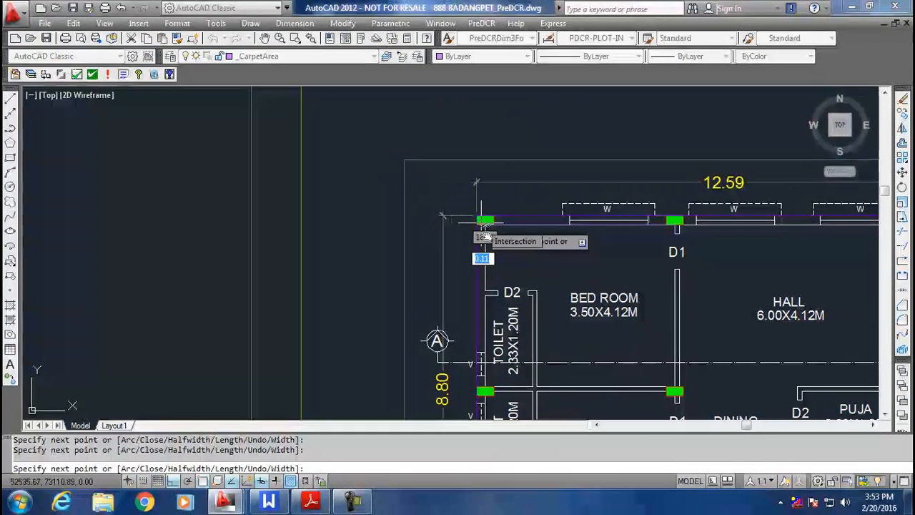
Step: Continue the carpet area polyline around the upper toilet and bedroom walls and down the hall side of the D1 partition to the column
{"action": "scroll", "coordinate": [486, 277], "scroll_direction": "up", "scroll_amount": 5}
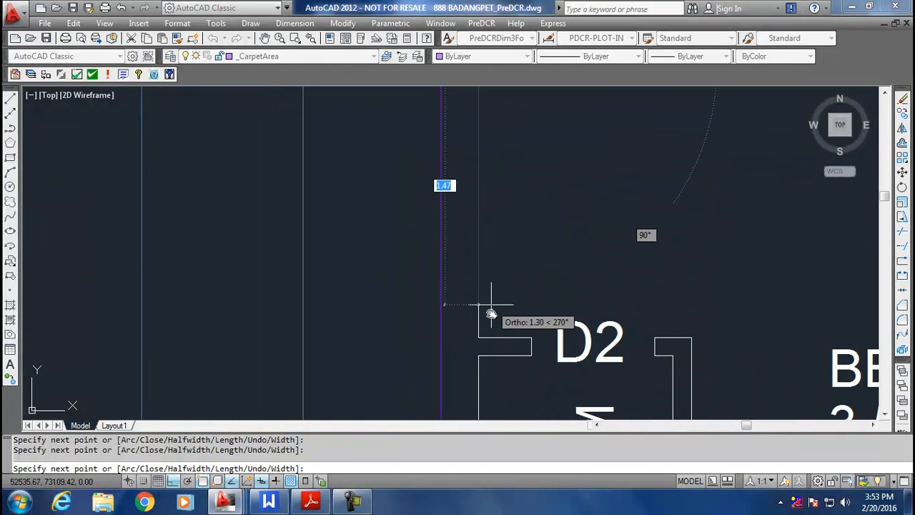
{"action": "left_click", "coordinate": [479, 336]}
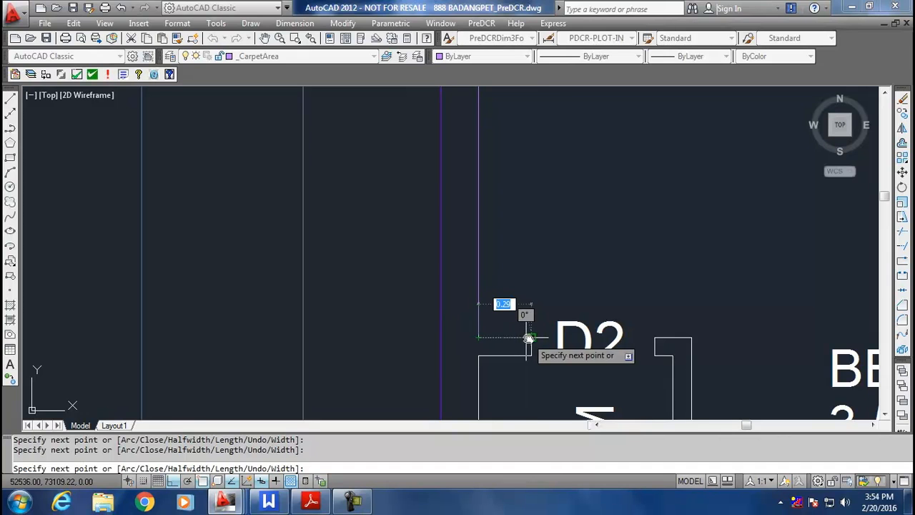
{"action": "scroll", "coordinate": [529, 343], "scroll_direction": "down", "scroll_amount": 3}
{"action": "left_click", "coordinate": [503, 215]}
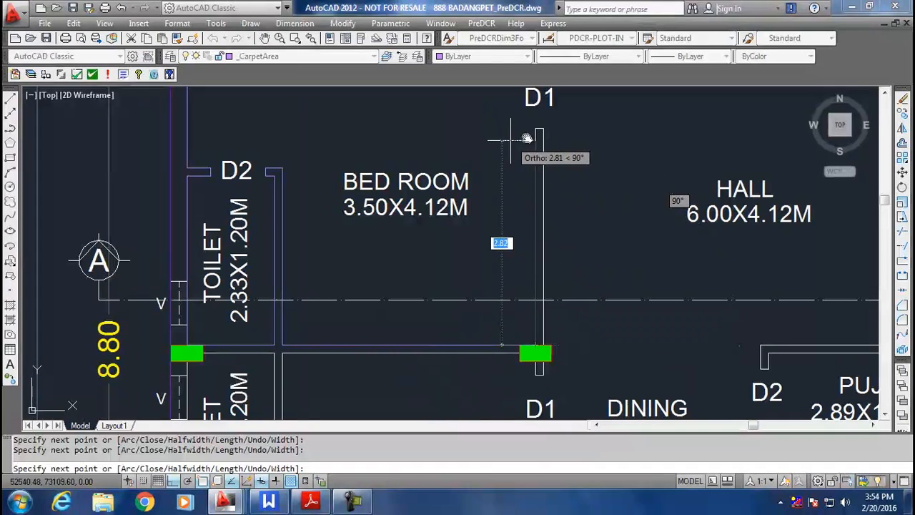
{"action": "scroll", "coordinate": [543, 127], "scroll_direction": "up", "scroll_amount": 2}
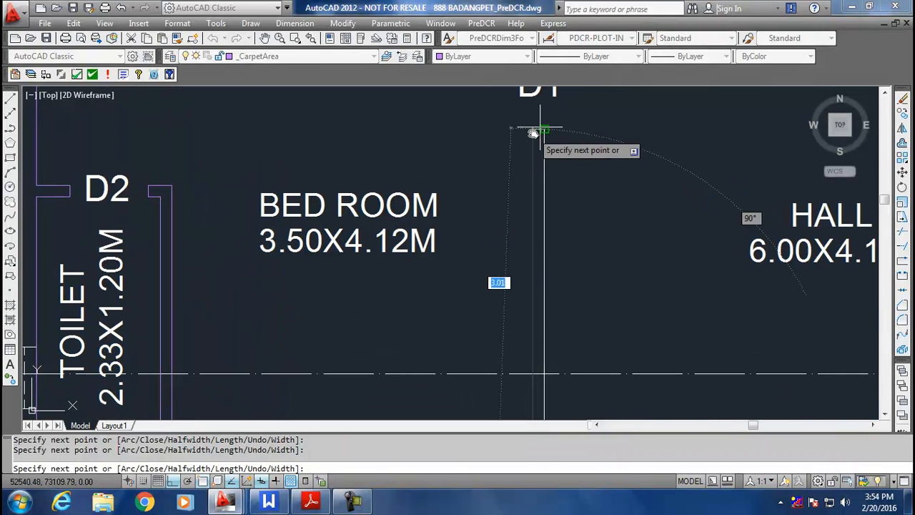
{"action": "left_click", "coordinate": [533, 131]}
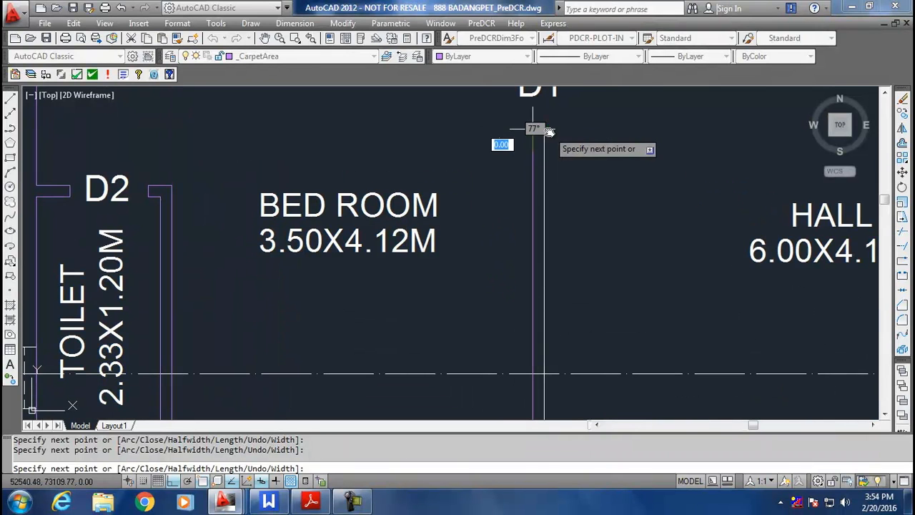
{"action": "left_click", "coordinate": [547, 131]}
{"action": "scroll", "coordinate": [547, 128], "scroll_direction": "down", "scroll_amount": 6}
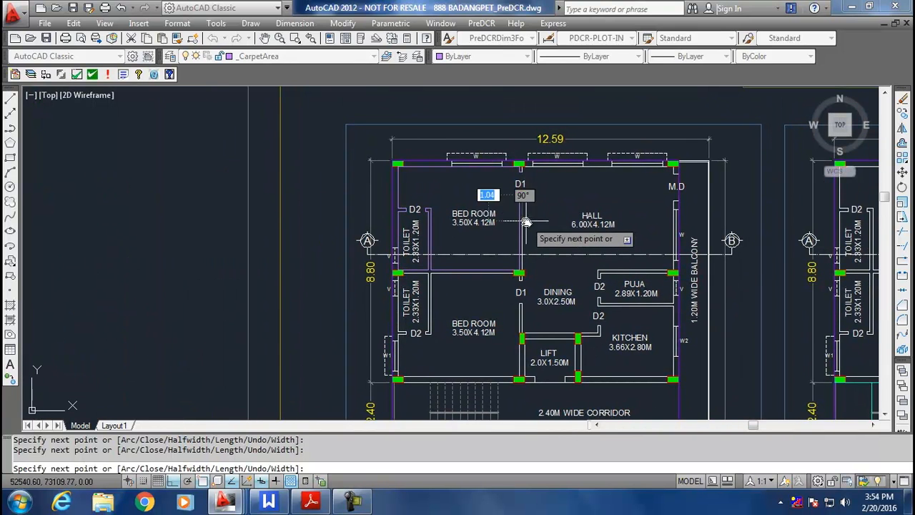
{"action": "left_click", "coordinate": [522, 272]}
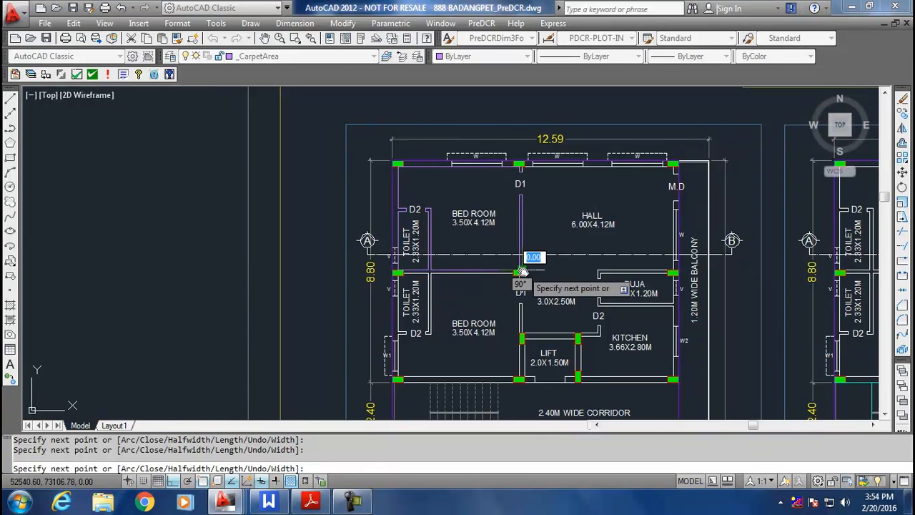
Step: Trace the lower bedroom's upper wall and toilet partition into the lower toilet, undoing misplaced points, and end the polyline
{"action": "scroll", "coordinate": [522, 275], "scroll_direction": "up", "scroll_amount": 4}
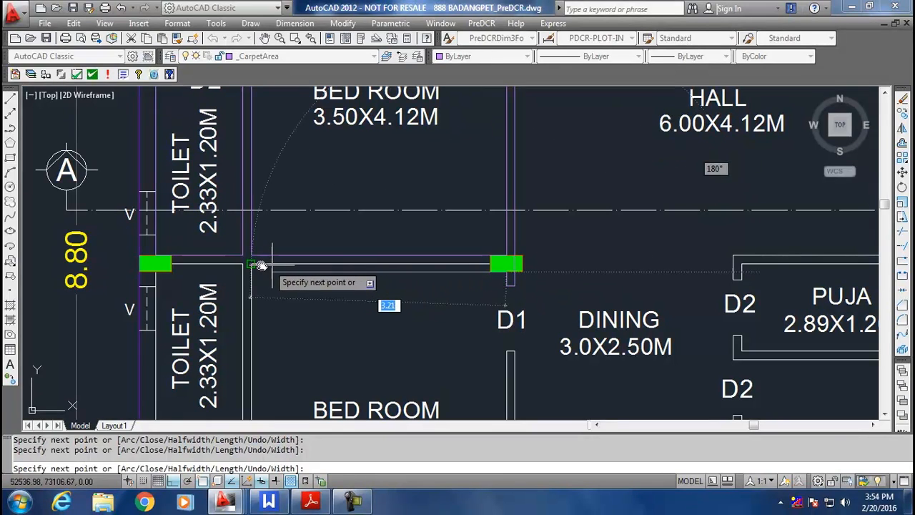
{"action": "key", "text": "ctrl+z"}
{"action": "key", "text": "ctrl+z"}
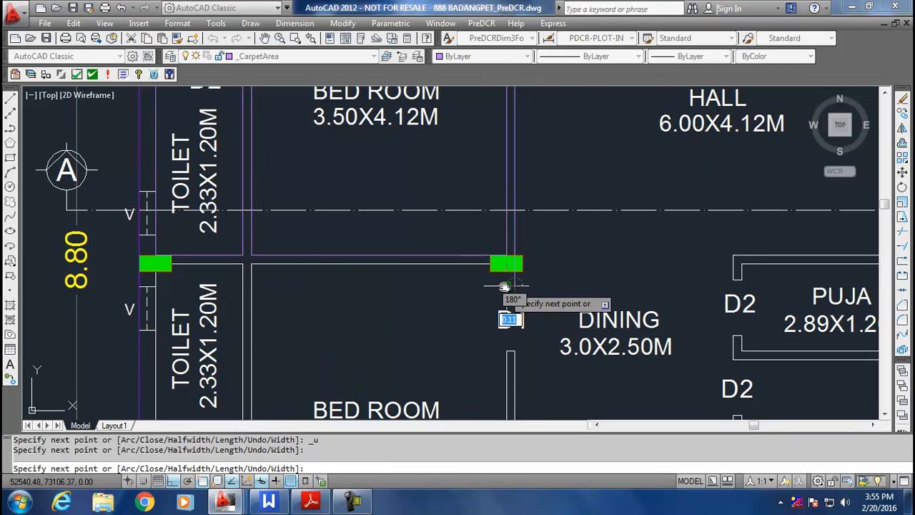
{"action": "left_click", "coordinate": [504, 287]}
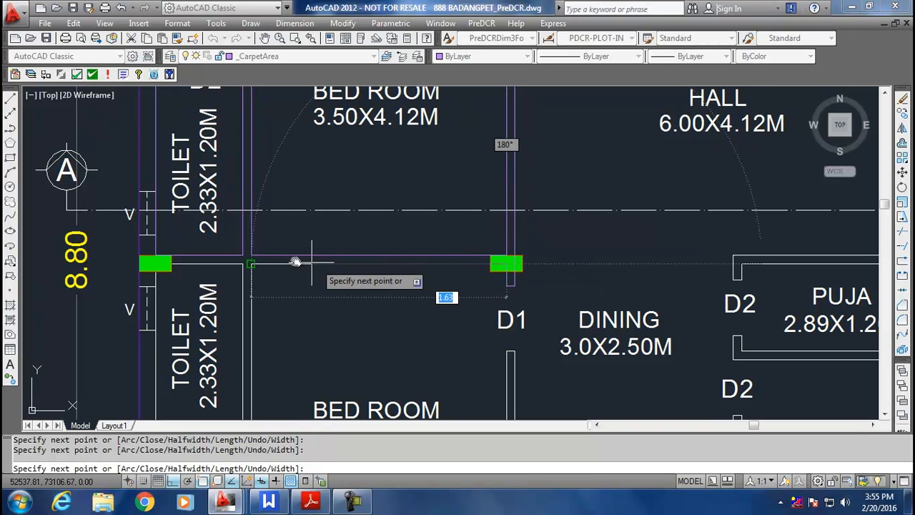
{"action": "left_click", "coordinate": [249, 264]}
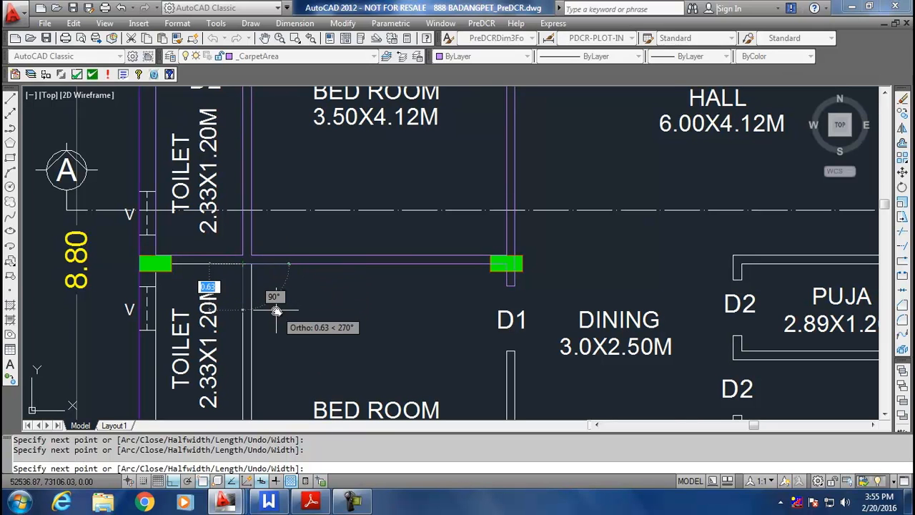
{"action": "key", "text": "ctrl+z"}
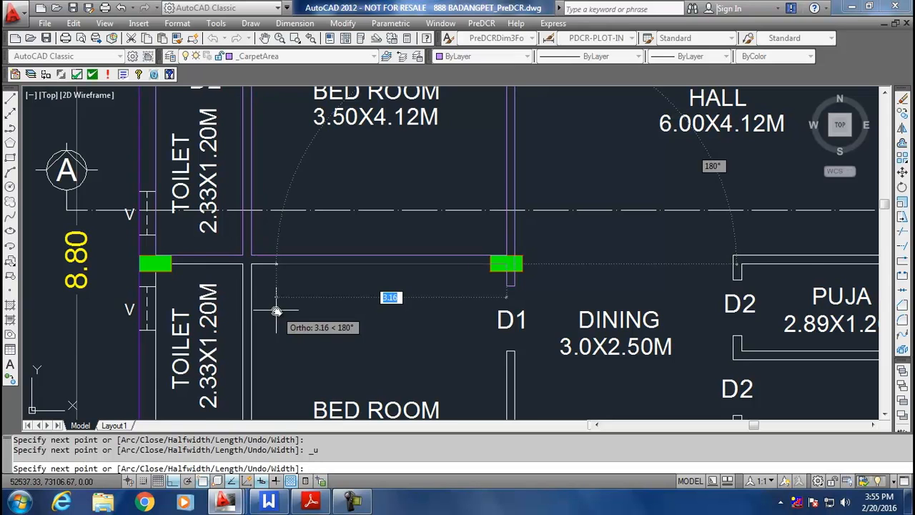
{"action": "left_click", "coordinate": [260, 175]}
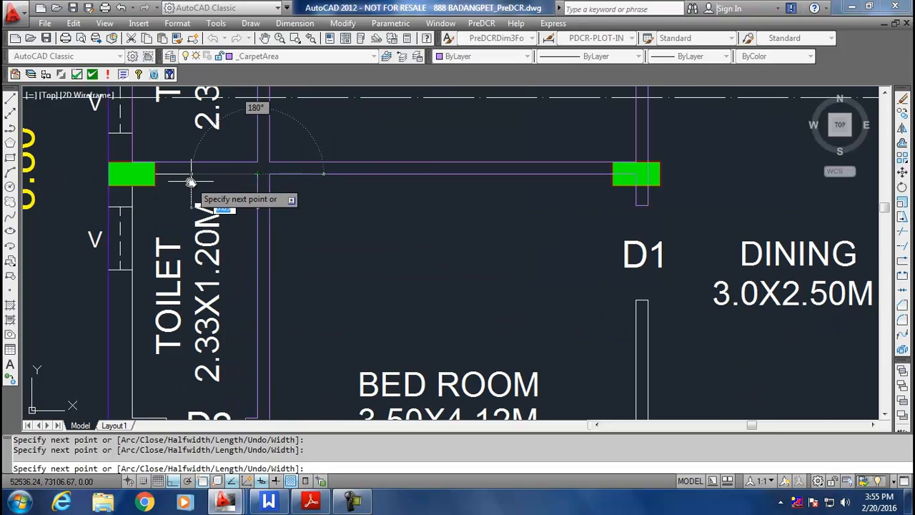
{"action": "key", "text": "Escape"}
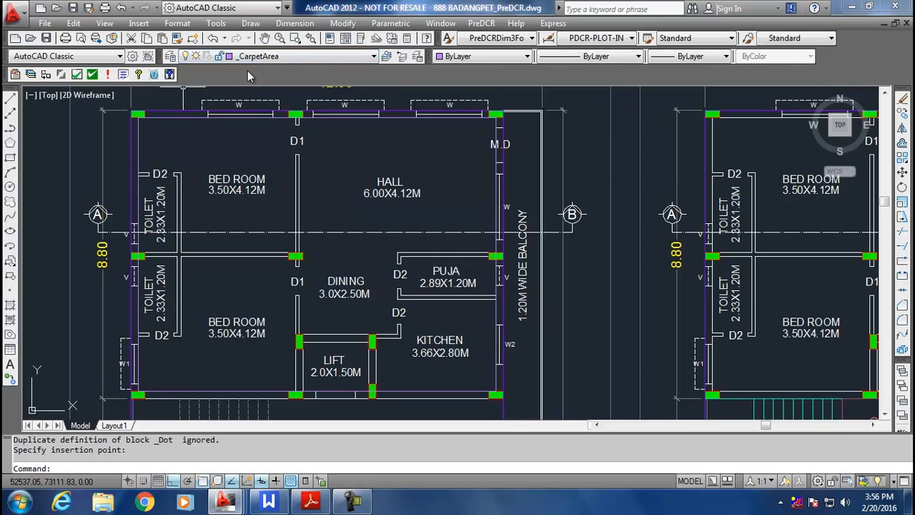
Step: Mark the flat's closed carpet area outline as Normal(Default) with the tenement name "Flat No A-1"
{"action": "left_click", "coordinate": [483, 24]}
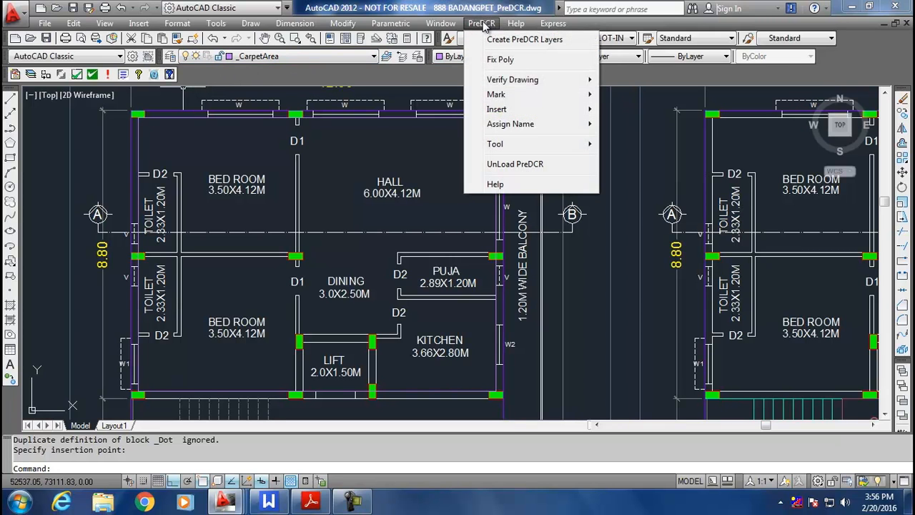
{"action": "mouse_move", "coordinate": [504, 96]}
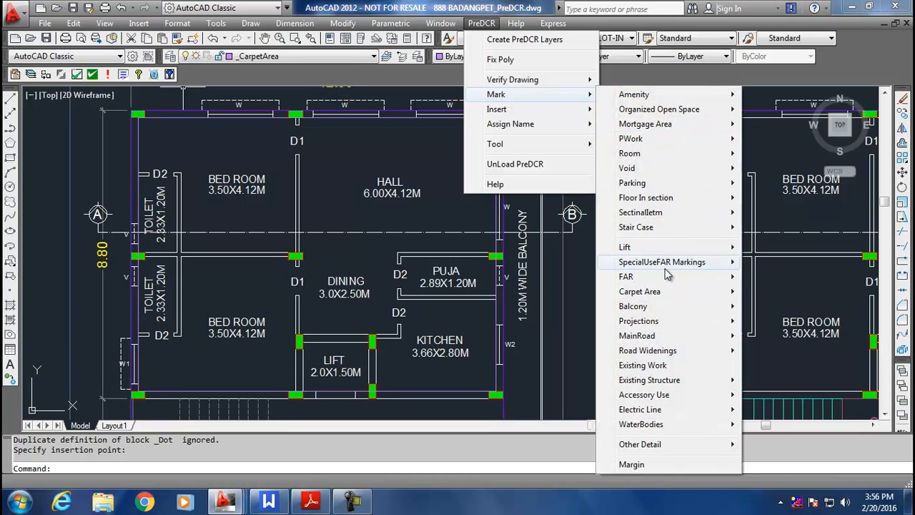
{"action": "mouse_move", "coordinate": [668, 291]}
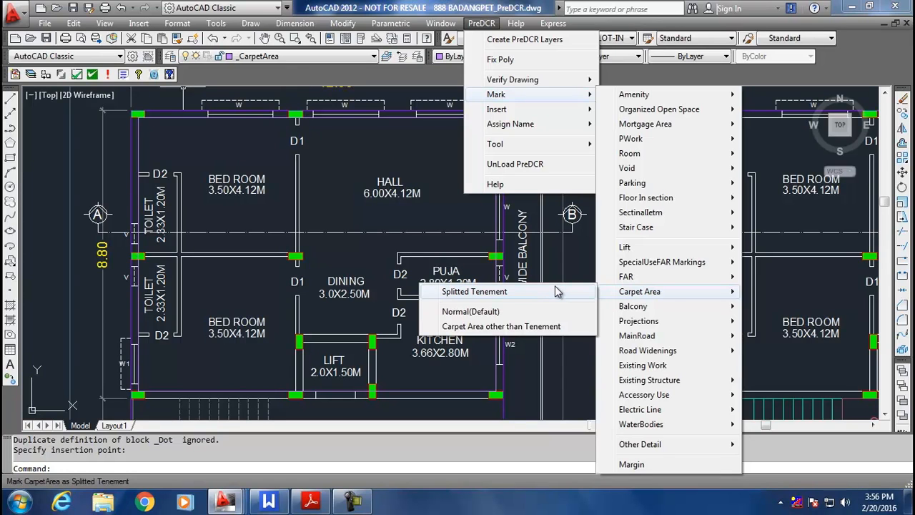
{"action": "left_click", "coordinate": [557, 310]}
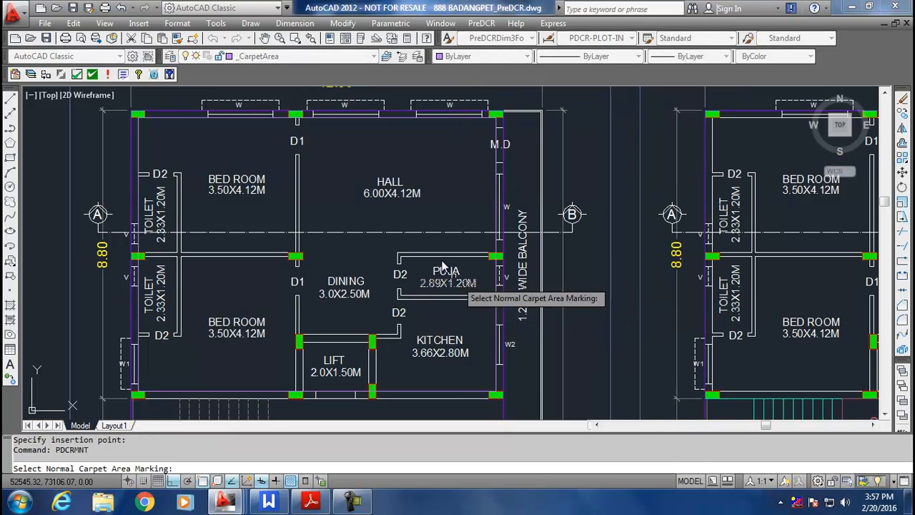
{"action": "left_click", "coordinate": [389, 124]}
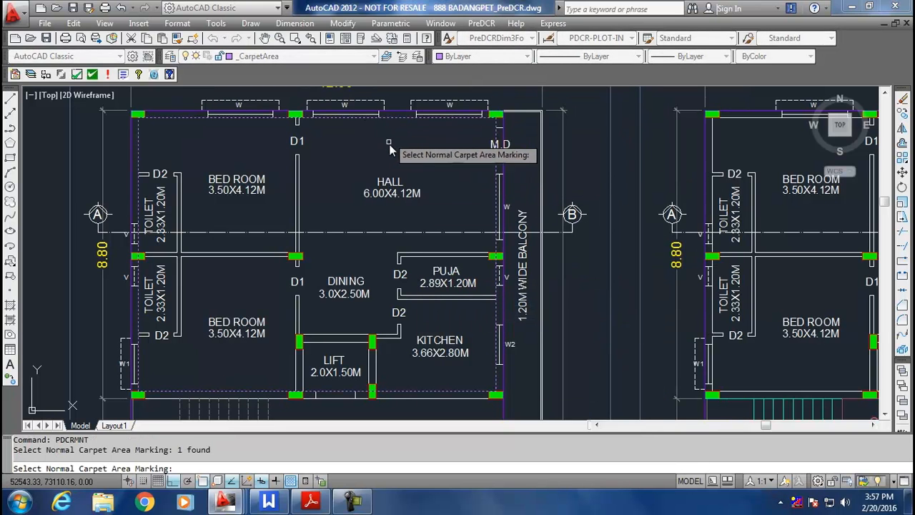
{"action": "key", "text": "Return"}
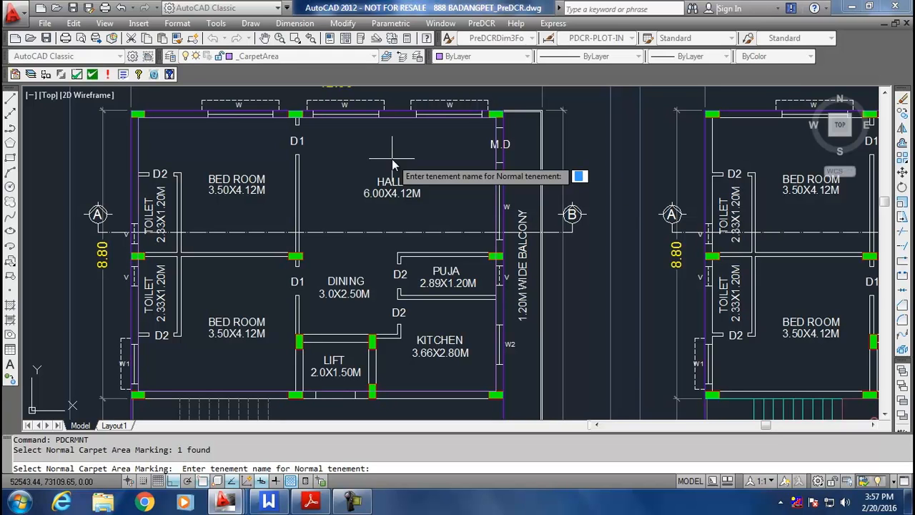
{"action": "type", "text": "Flat No A-1"}
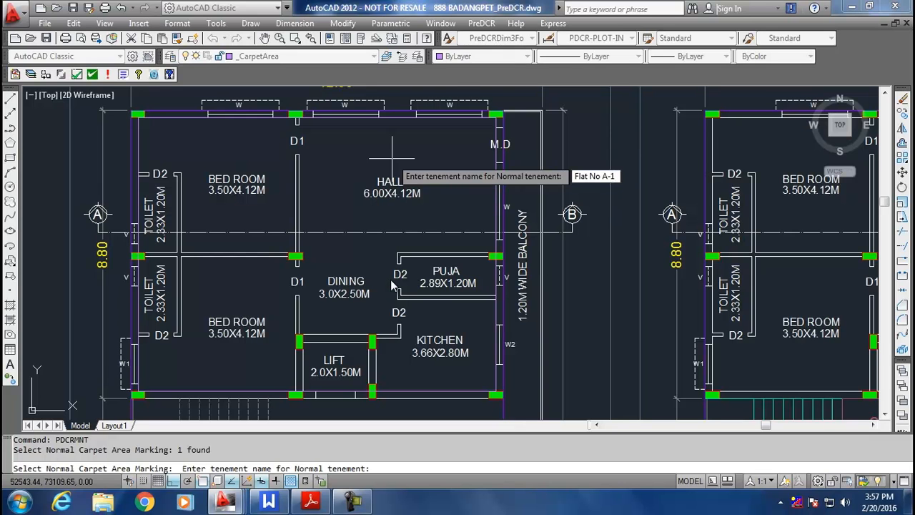
{"action": "key", "text": "Return"}
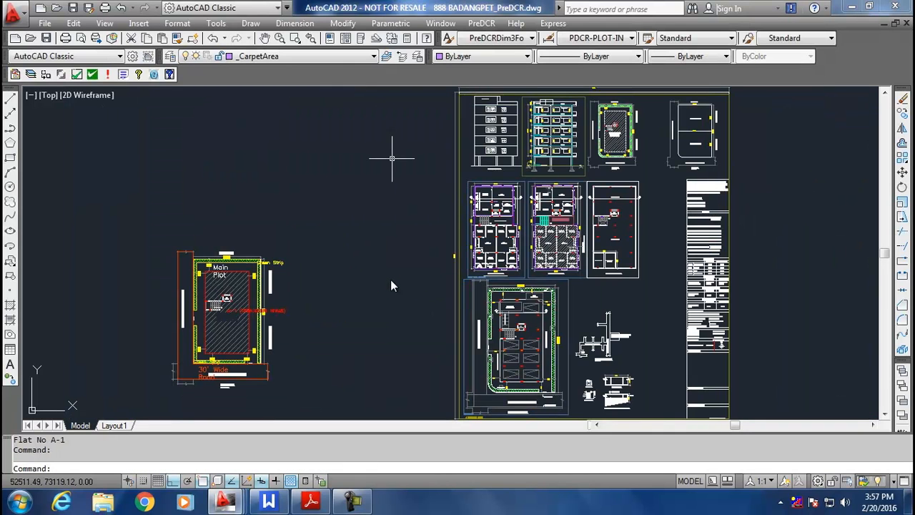
Step: Review the _Room layer's description and marking rules, and make _Room the current layer
{"action": "scroll", "coordinate": [352, 254], "scroll_direction": "up", "scroll_amount": 5}
{"action": "scroll", "coordinate": [353, 254], "scroll_direction": "down", "scroll_amount": 9}
{"action": "mouse_move", "coordinate": [549, 275]}
{"action": "middle_mouse_down"}
{"action": "mouse_move", "coordinate": [418, 186]}
{"action": "mouse_move", "coordinate": [374, 210]}
{"action": "mouse_move", "coordinate": [431, 297]}
{"action": "middle_mouse_up"}
{"action": "scroll", "coordinate": [364, 201], "scroll_direction": "up", "scroll_amount": 2}
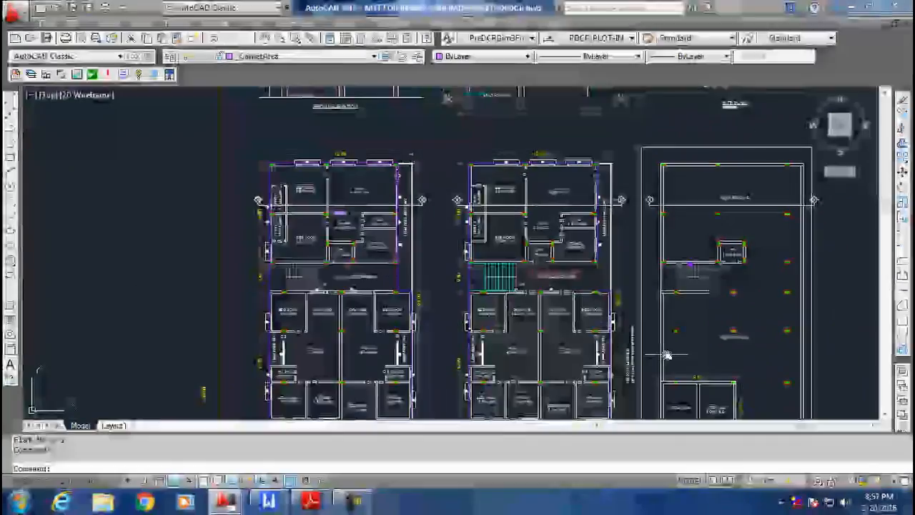
{"action": "scroll", "coordinate": [617, 341], "scroll_direction": "down", "scroll_amount": 3}
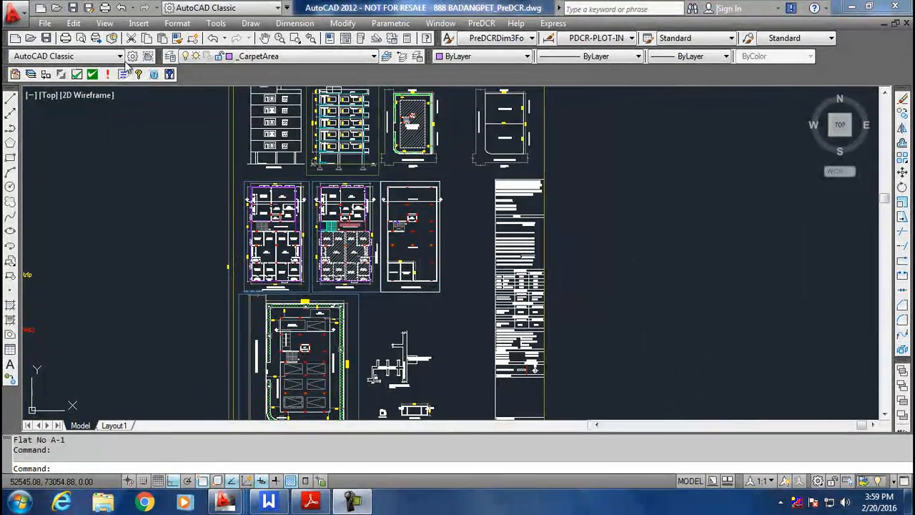
{"action": "left_click", "coordinate": [169, 75]}
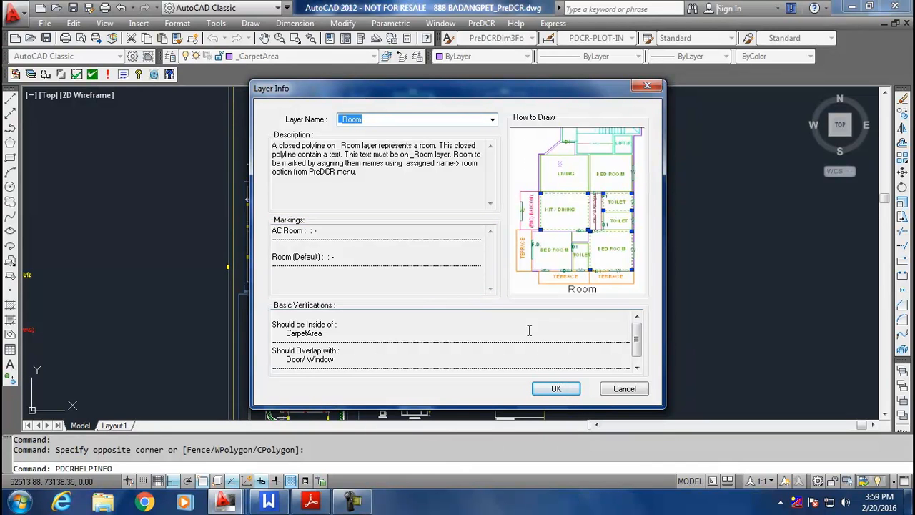
{"action": "left_click", "coordinate": [555, 388]}
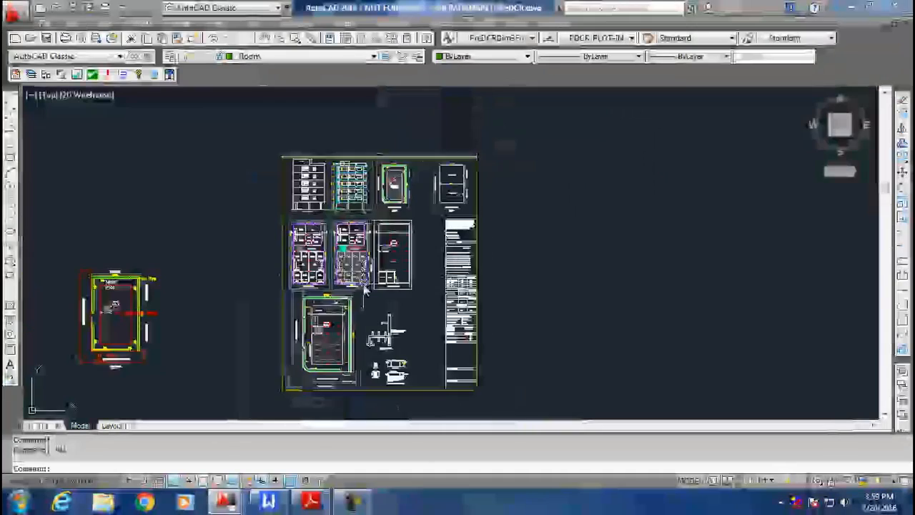
{"action": "left_click", "coordinate": [288, 62]}
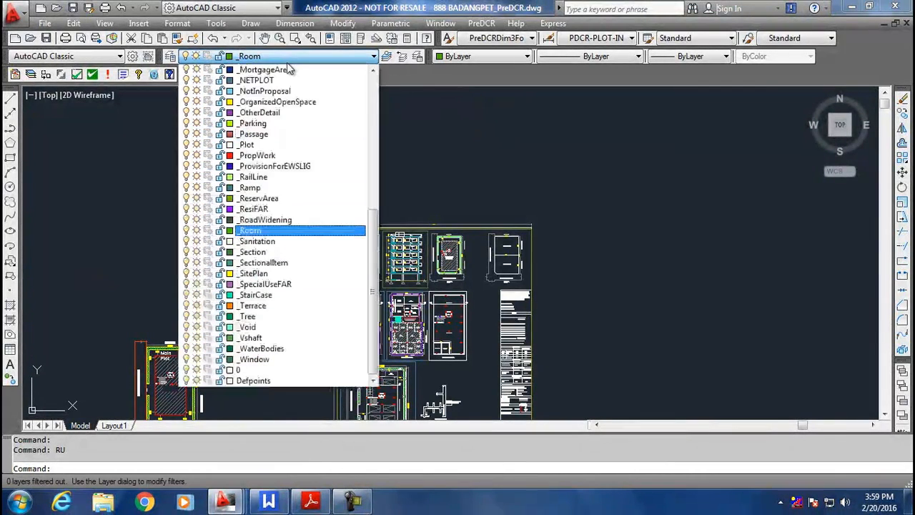
{"action": "left_click", "coordinate": [302, 231]}
Step: Draw a rectangle along the inner wall faces of the 3.0X3.30M bedroom just below the 2.40M wide corridor
{"action": "middle_click_drag", "start_coordinate": [336, 254], "coordinate": [292, 228]}
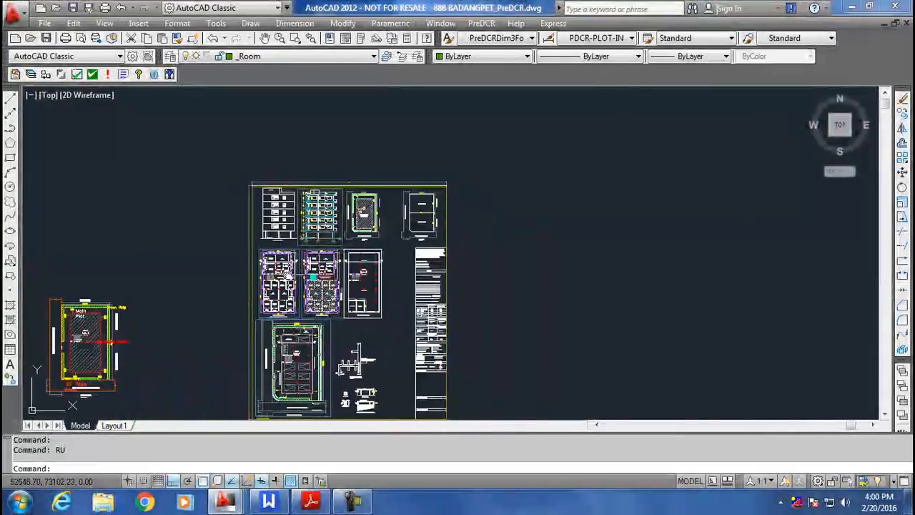
{"action": "scroll", "coordinate": [280, 266], "scroll_direction": "up", "scroll_amount": 8}
{"action": "middle_click_drag", "start_coordinate": [280, 267], "coordinate": [436, 231]}
{"action": "scroll", "coordinate": [315, 206], "scroll_direction": "up", "scroll_amount": 2}
{"action": "middle_click_drag", "start_coordinate": [316, 207], "coordinate": [161, 227]}
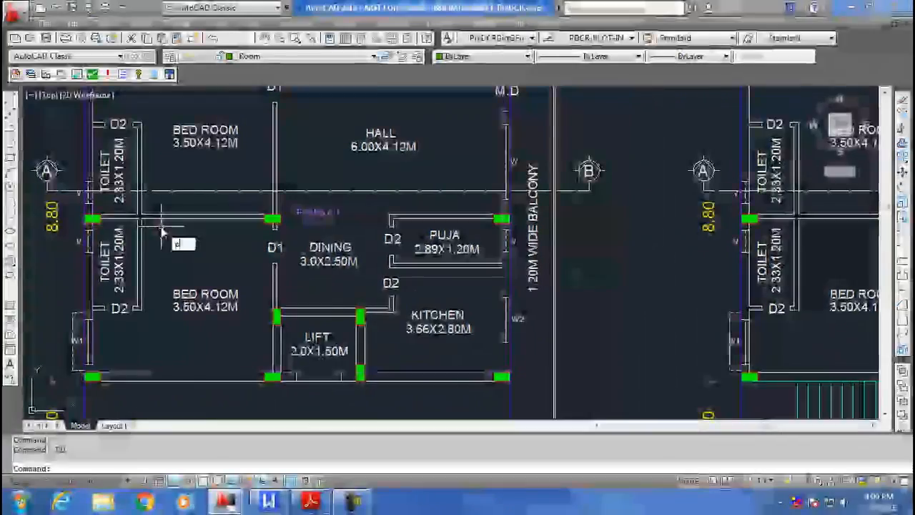
{"action": "middle_click_drag", "start_coordinate": [160, 226], "coordinate": [308, 275]}
{"action": "type", "text": "rec"}
{"action": "key", "text": "Return"}
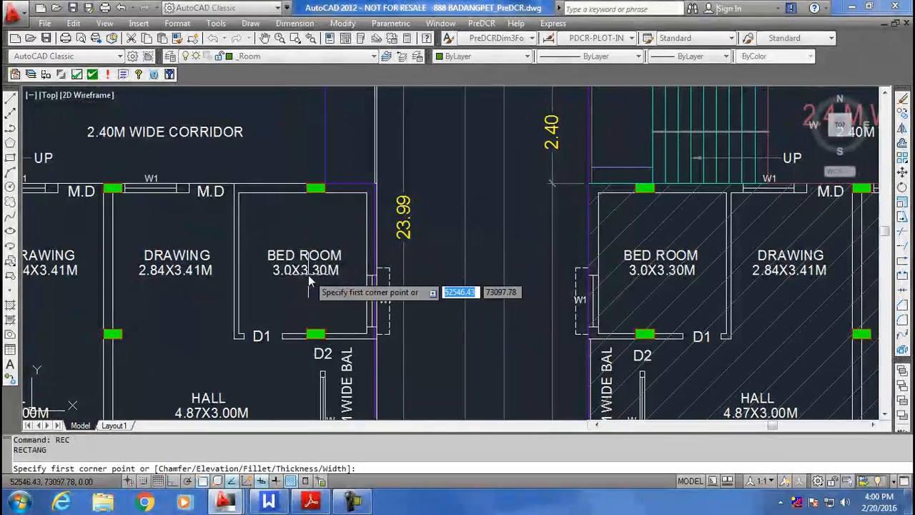
{"action": "left_click", "coordinate": [239, 193]}
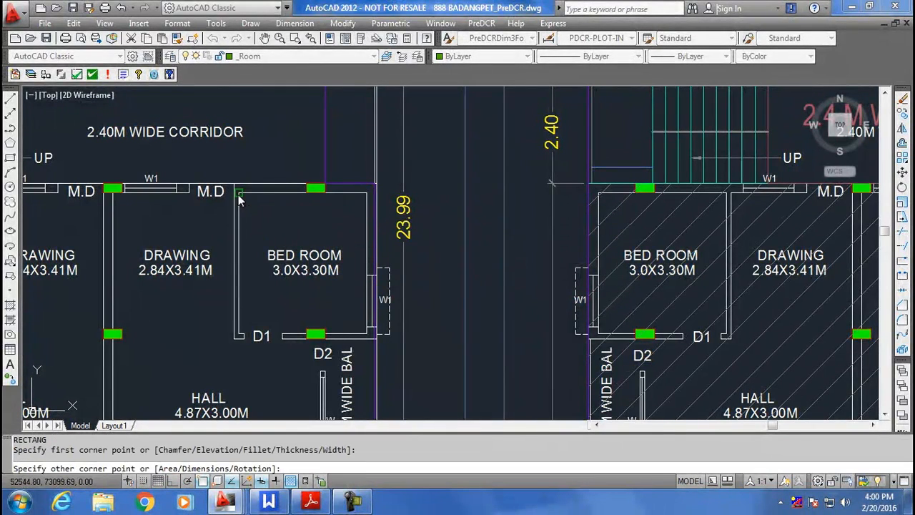
{"action": "left_click", "coordinate": [366, 333]}
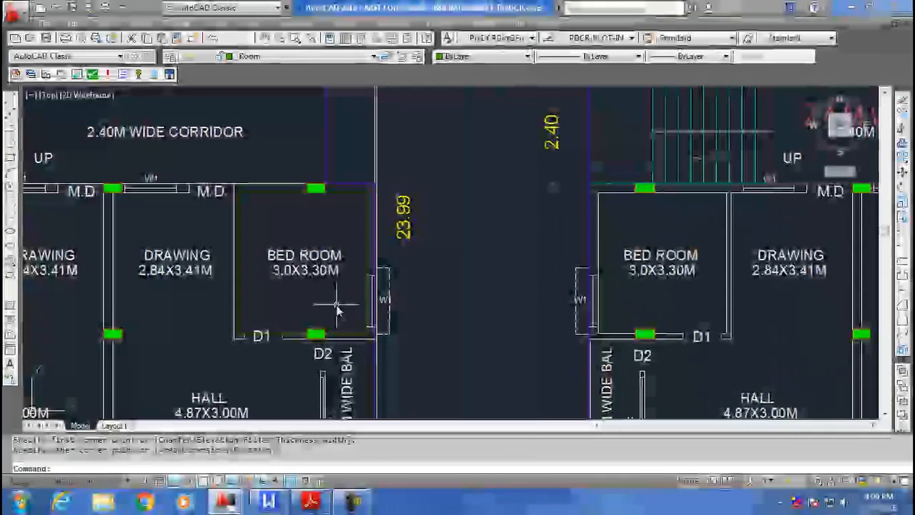
Step: Assign the residential room name Bed Room to the bedroom's rectangle
{"action": "left_click", "coordinate": [471, 26]}
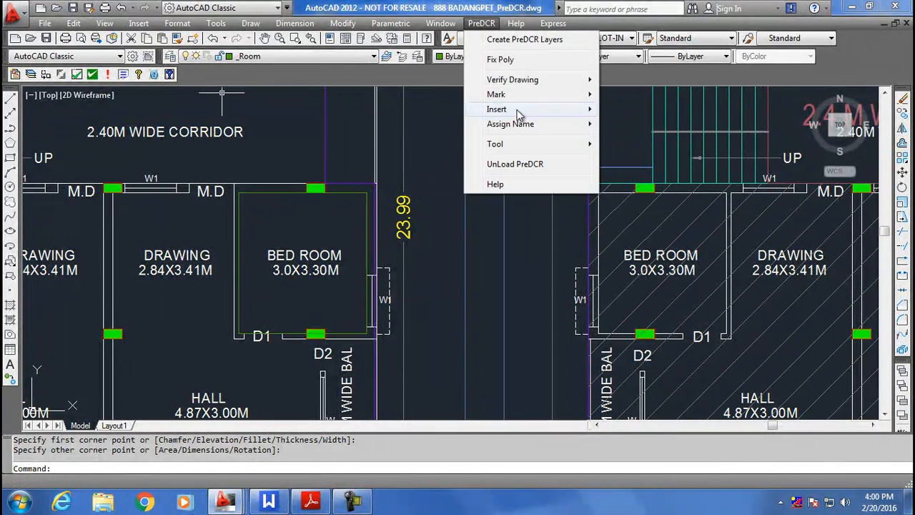
{"action": "mouse_move", "coordinate": [541, 126]}
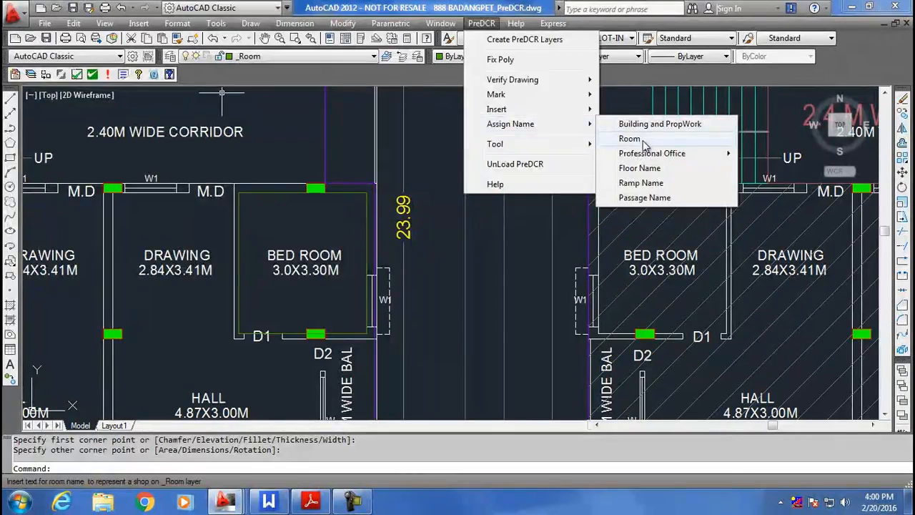
{"action": "left_click", "coordinate": [628, 138]}
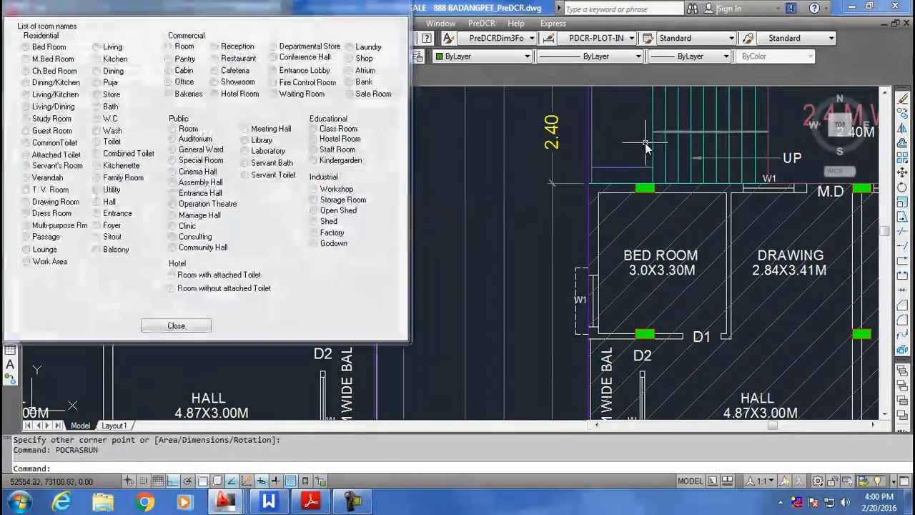
{"action": "left_click", "coordinate": [24, 47]}
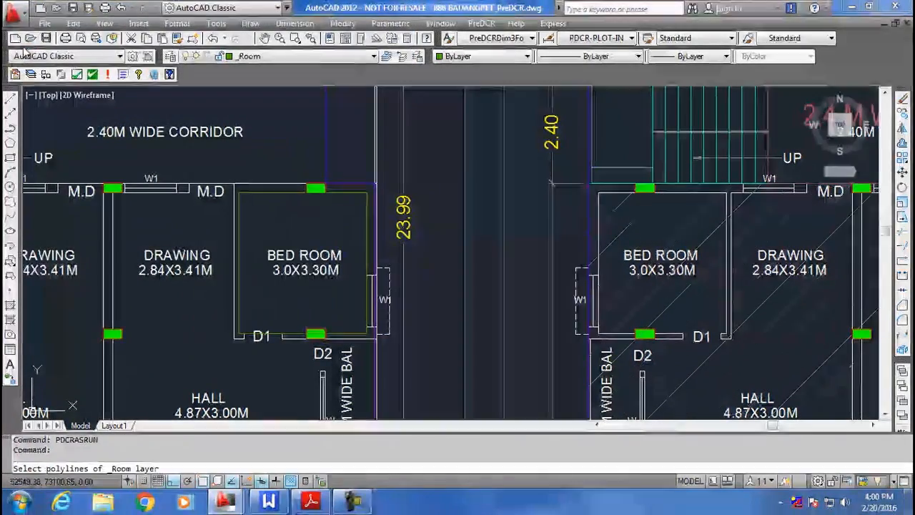
{"action": "left_click", "coordinate": [369, 233]}
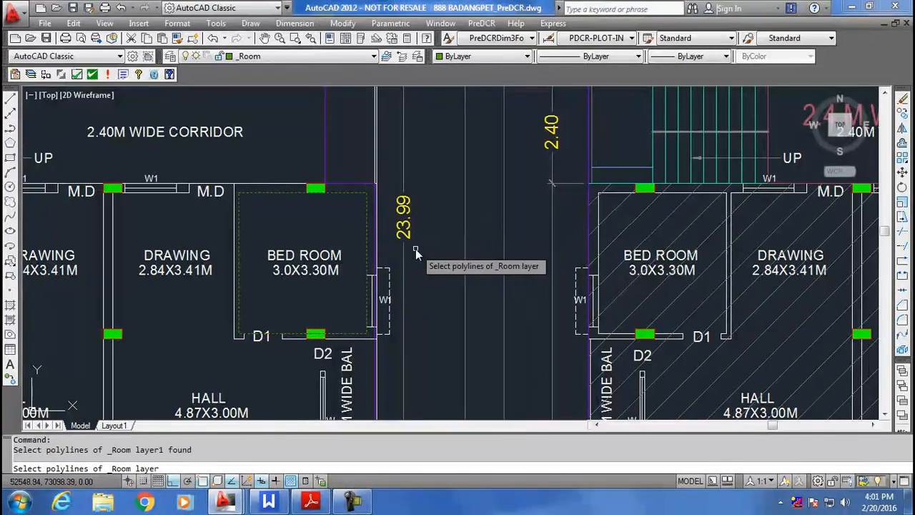
{"action": "key", "text": "Return"}
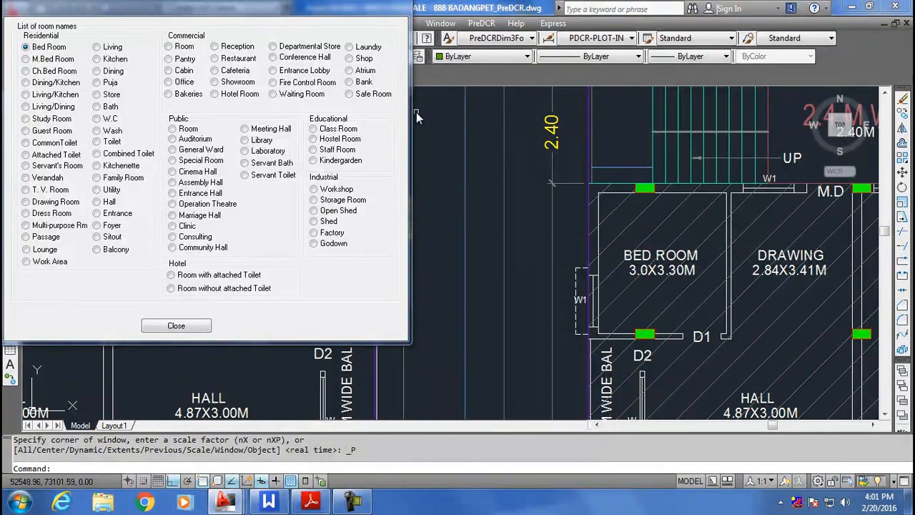
Step: Close the room naming, review the _Door layer's drawing rules, and make _Door the current layer
{"action": "left_click", "coordinate": [452, 149]}
{"action": "left_click", "coordinate": [480, 198]}
{"action": "scroll", "coordinate": [453, 244], "scroll_direction": "down", "scroll_amount": 2}
{"action": "mouse_move", "coordinate": [453, 244]}
{"action": "middle_mouse_down"}
{"action": "mouse_move", "coordinate": [332, 149]}
{"action": "mouse_move", "coordinate": [439, 224]}
{"action": "middle_mouse_up"}
{"action": "scroll", "coordinate": [408, 198], "scroll_direction": "up", "scroll_amount": 5}
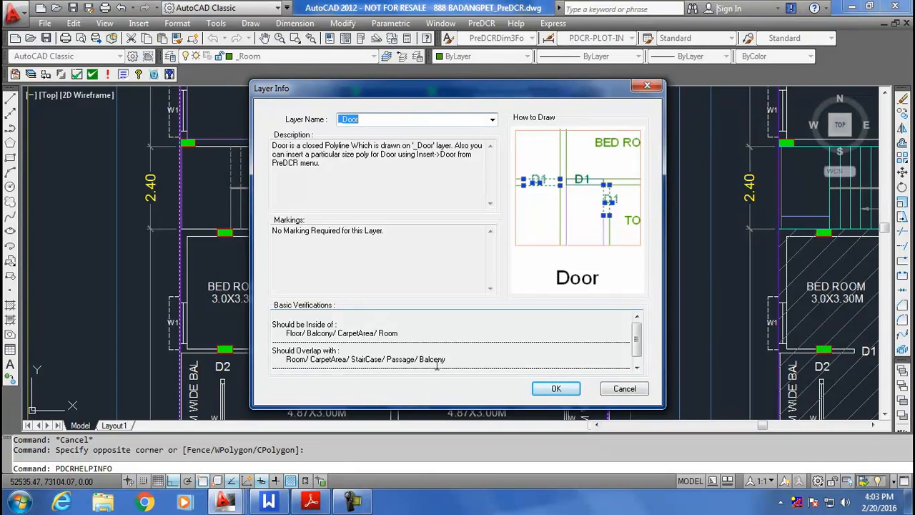
{"action": "left_click", "coordinate": [549, 389]}
Step: Define a PreDCR door named D1 with width 0.9, depth 0.11 and height 2.1
{"action": "scroll", "coordinate": [443, 235], "scroll_direction": "down", "scroll_amount": 2}
{"action": "mouse_move", "coordinate": [444, 207]}
{"action": "middle_mouse_down"}
{"action": "mouse_move", "coordinate": [417, 317]}
{"action": "mouse_move", "coordinate": [426, 306]}
{"action": "middle_mouse_up"}
{"action": "middle_click_drag", "start_coordinate": [460, 278], "coordinate": [375, 155]}
{"action": "scroll", "coordinate": [445, 326], "scroll_direction": "up", "scroll_amount": 5}
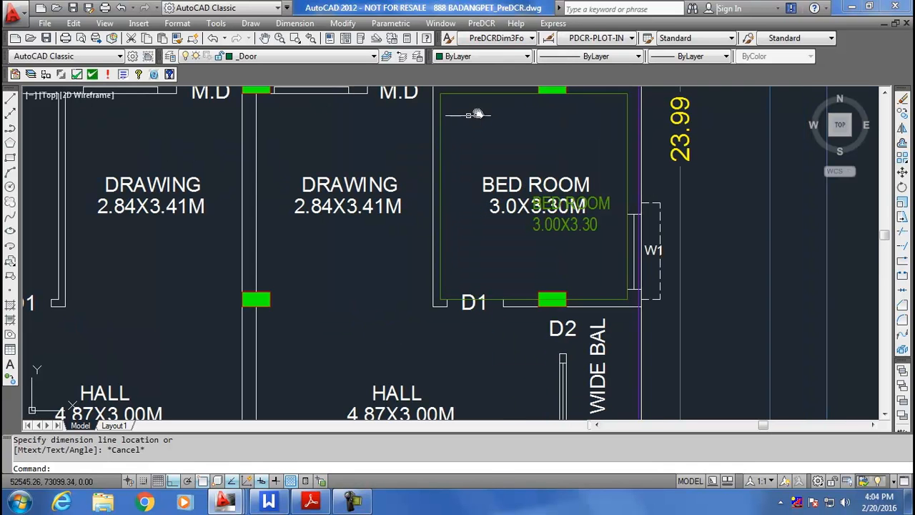
{"action": "left_click", "coordinate": [481, 23]}
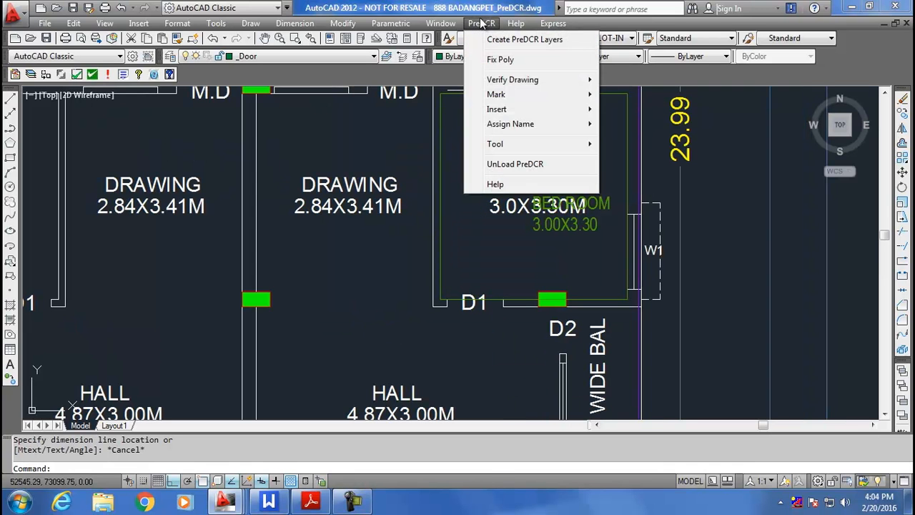
{"action": "mouse_move", "coordinate": [494, 110]}
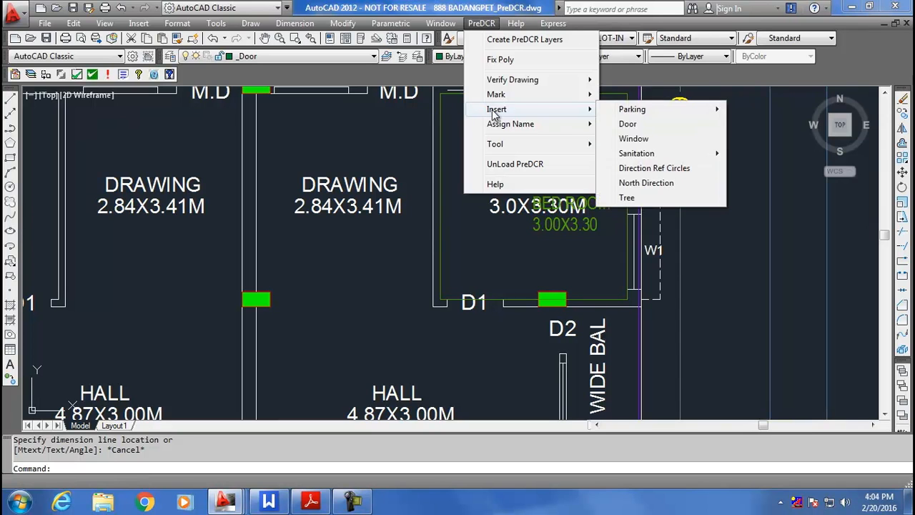
{"action": "left_click", "coordinate": [628, 124]}
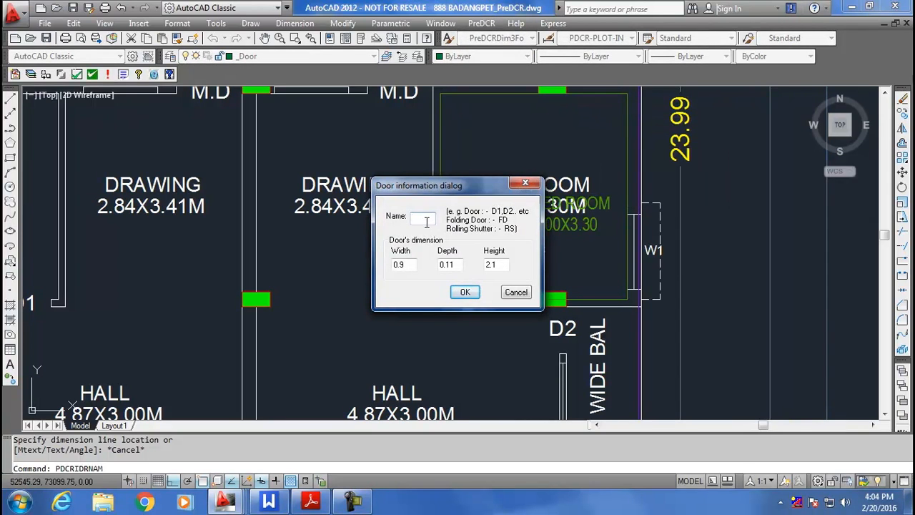
{"action": "type", "text": "D"}
{"action": "left_click", "coordinate": [465, 292]}
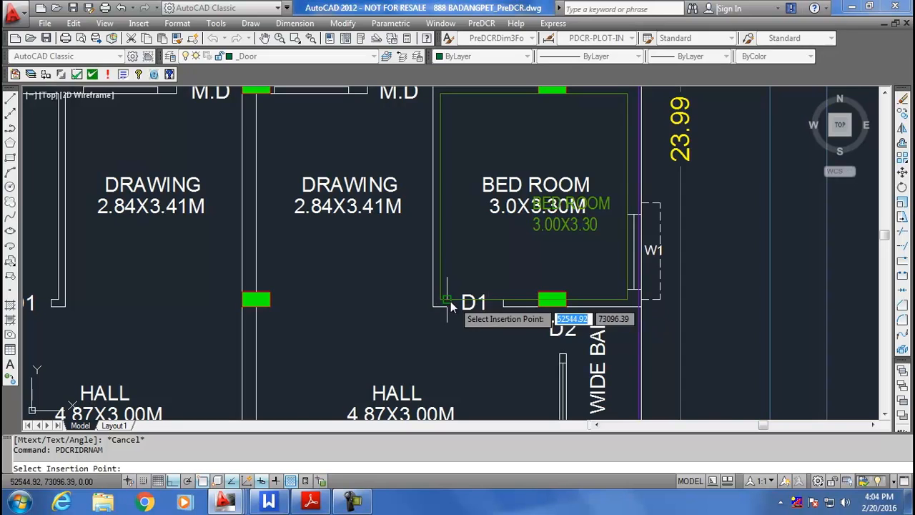
Step: Place the door unrotated from the left jamb of the bedroom's D1 opening and end the door insertion
{"action": "scroll", "coordinate": [450, 304], "scroll_direction": "up", "scroll_amount": 5}
{"action": "left_click", "coordinate": [445, 303]}
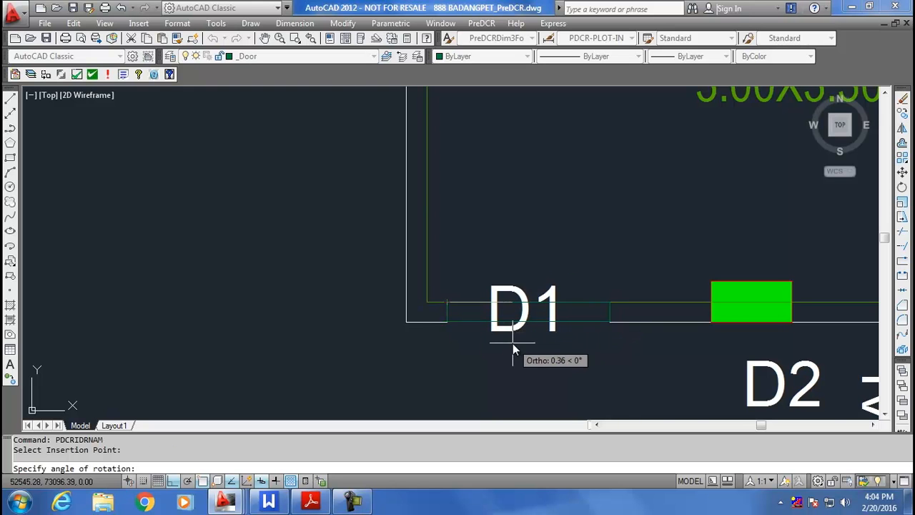
{"action": "key", "text": "Escape"}
{"action": "scroll", "coordinate": [519, 340], "scroll_direction": "up", "scroll_amount": 4}
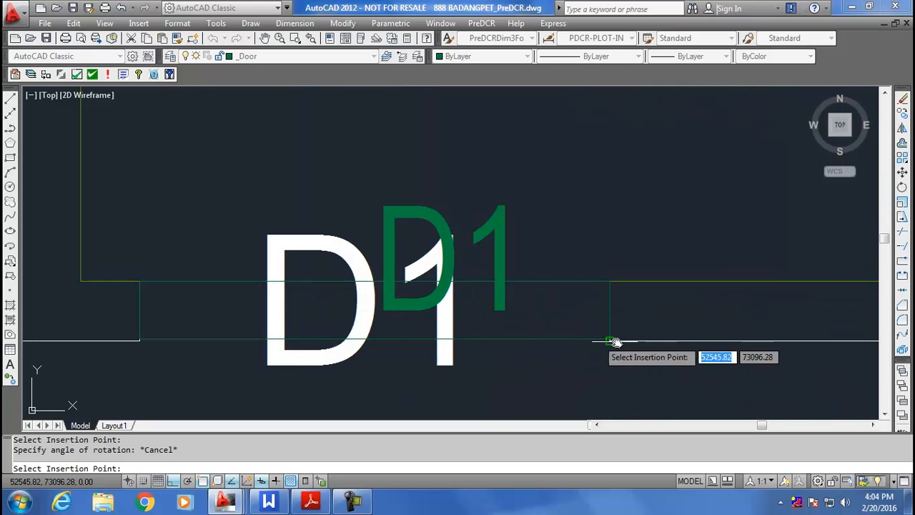
{"action": "key", "text": "Escape"}
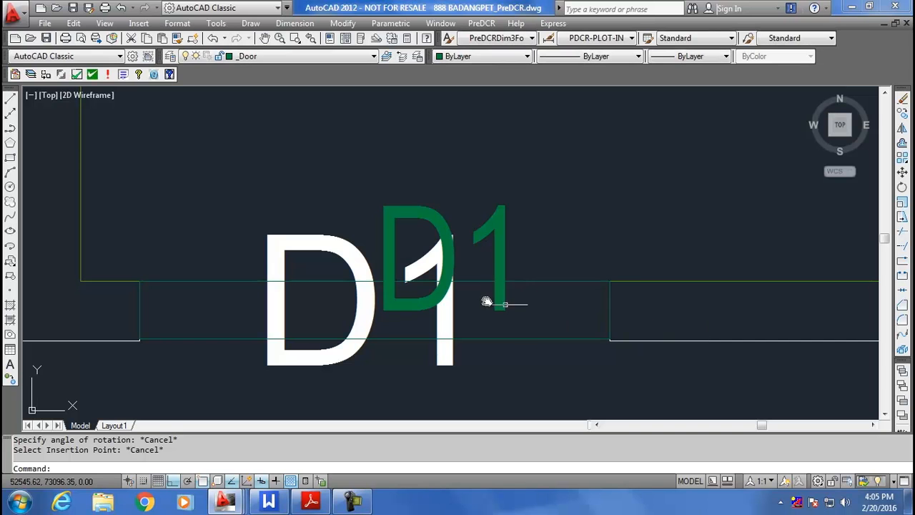
{"action": "left_click", "coordinate": [262, 279]}
{"action": "key", "text": "Escape"}
{"action": "scroll", "coordinate": [263, 280], "scroll_direction": "down", "scroll_amount": 2}
{"action": "scroll", "coordinate": [263, 280], "scroll_direction": "down", "scroll_amount": 4}
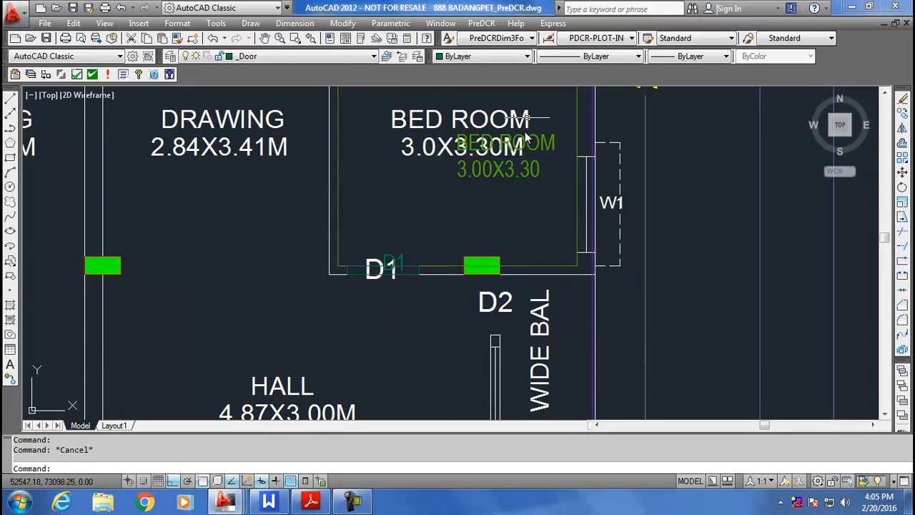
Step: Measure the bedroom's W1 window opening with aligned dimensions and erase them
{"action": "scroll", "coordinate": [477, 198], "scroll_direction": "down", "scroll_amount": 2}
{"action": "middle_click_drag", "start_coordinate": [479, 198], "coordinate": [515, 290]}
{"action": "scroll", "coordinate": [607, 287], "scroll_direction": "up", "scroll_amount": 2}
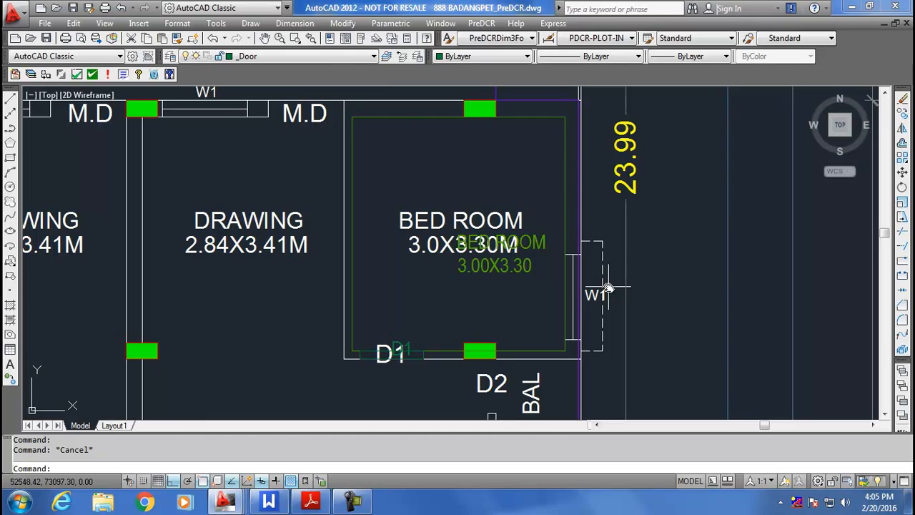
{"action": "type", "text": "da"}
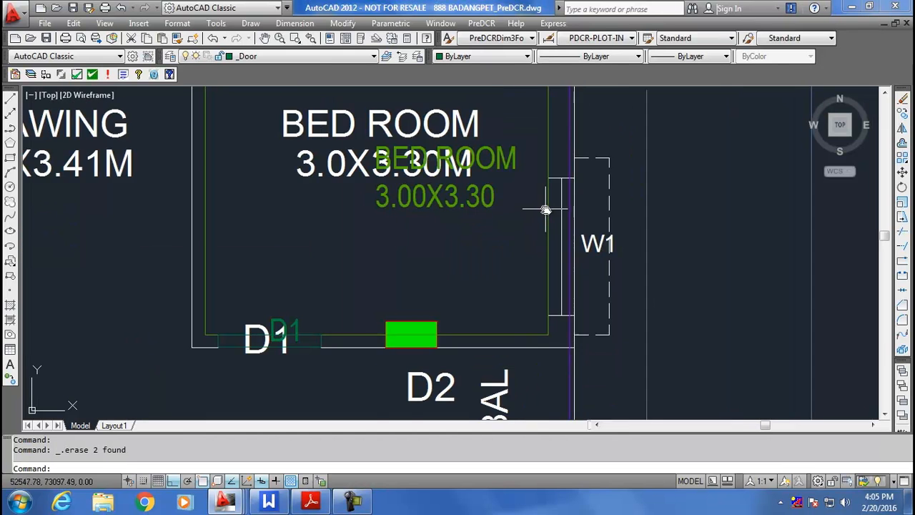
{"action": "middle_click_drag", "start_coordinate": [546, 208], "coordinate": [508, 183]}
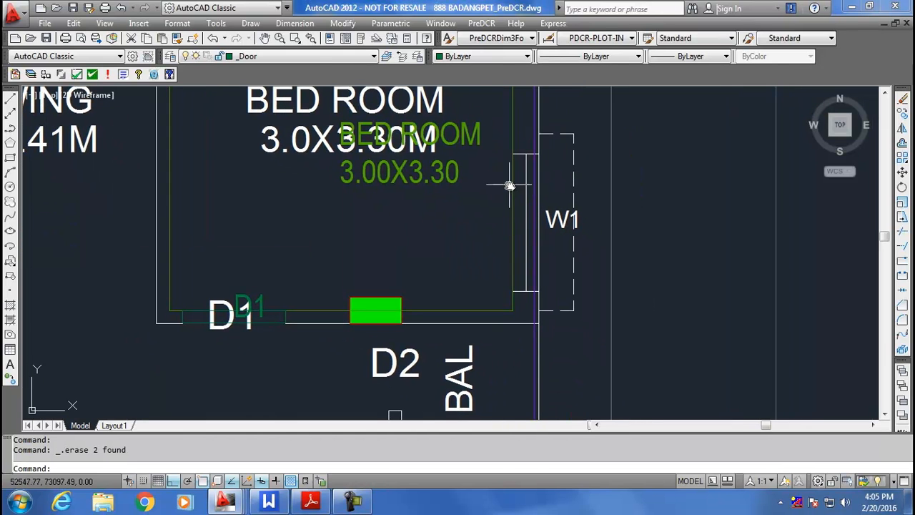
Step: Define a PreDCR window named W with width 1.20, depth 0.15 and height 1.2
{"action": "left_click", "coordinate": [482, 24]}
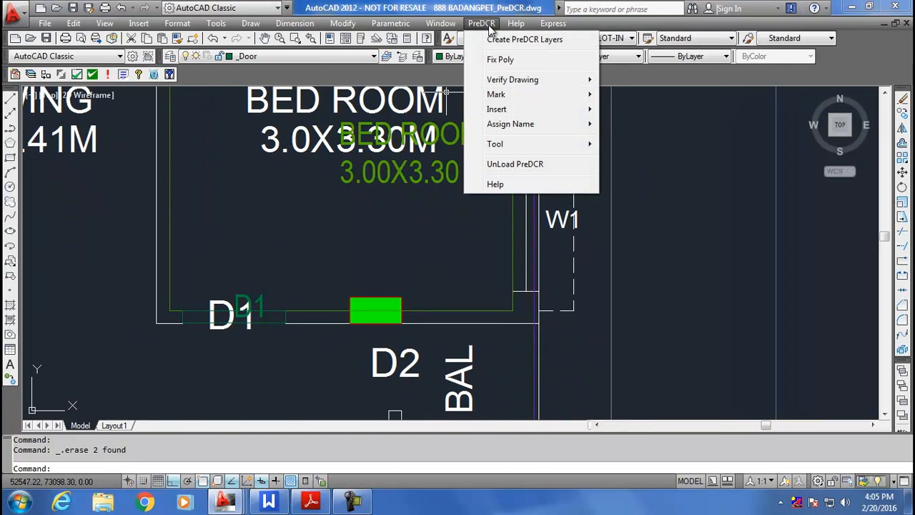
{"action": "mouse_move", "coordinate": [512, 110]}
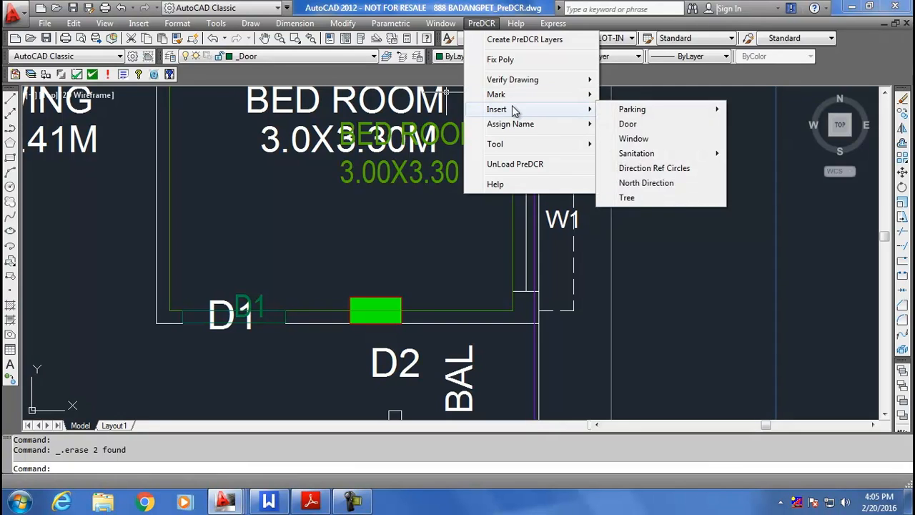
{"action": "left_click", "coordinate": [634, 139]}
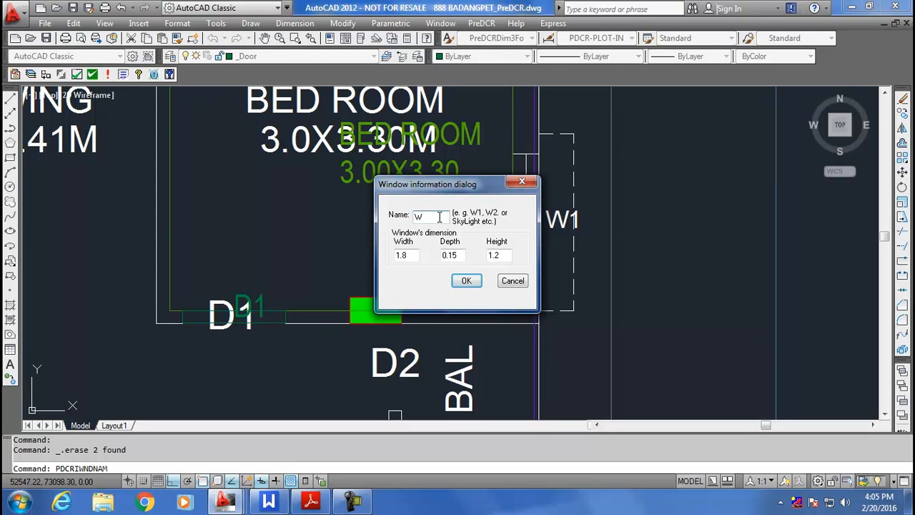
{"action": "left_click", "coordinate": [410, 254]}
{"action": "key", "text": "BackSpace"}
{"action": "type", "text": "20"}
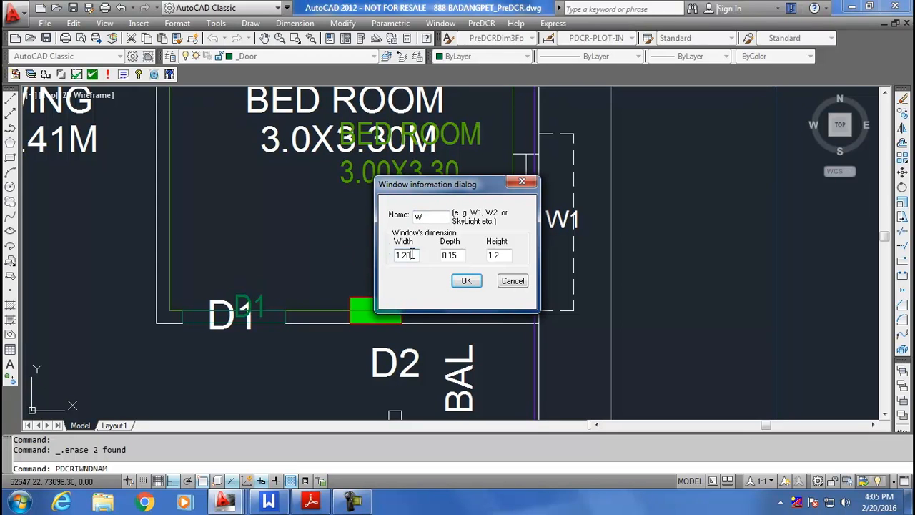
{"action": "left_click", "coordinate": [466, 281]}
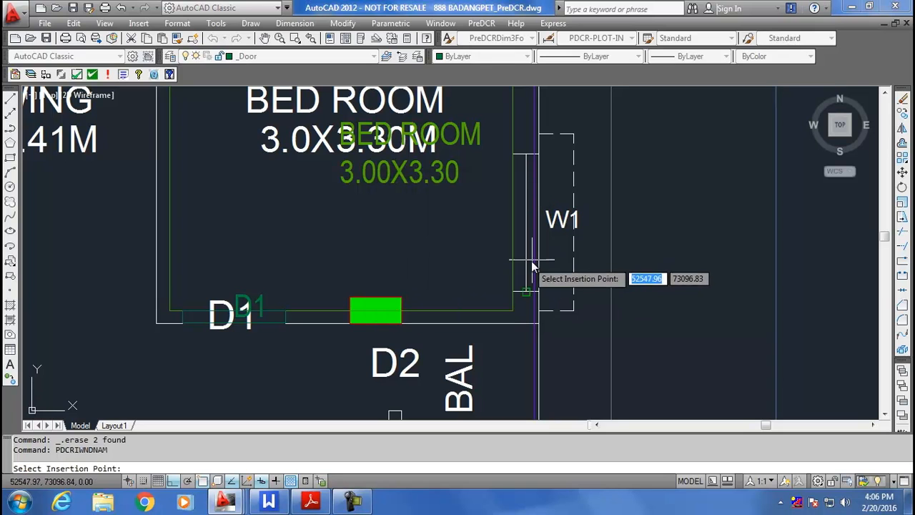
Step: Place the window from the lower inner corner of the bedroom's W1 opening, rotated upward along the wall, and end the window insertion
{"action": "left_click", "coordinate": [513, 293]}
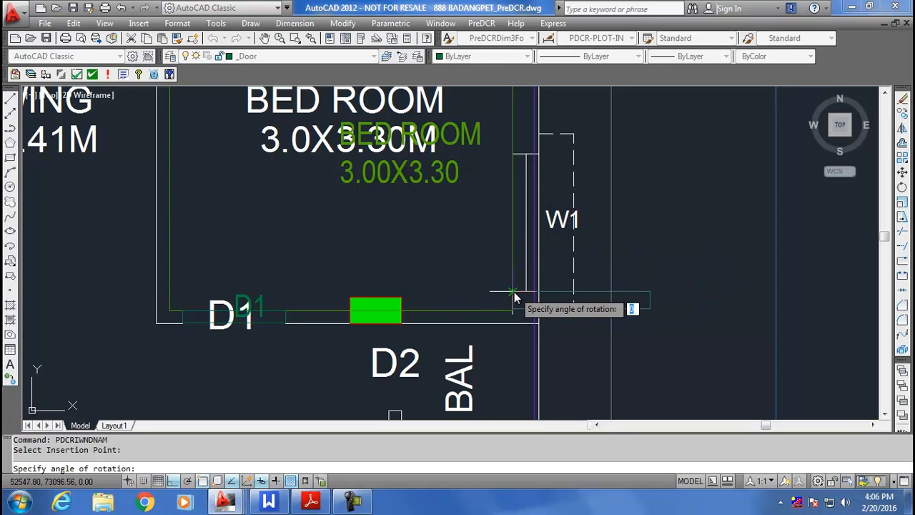
{"action": "left_click", "coordinate": [516, 166]}
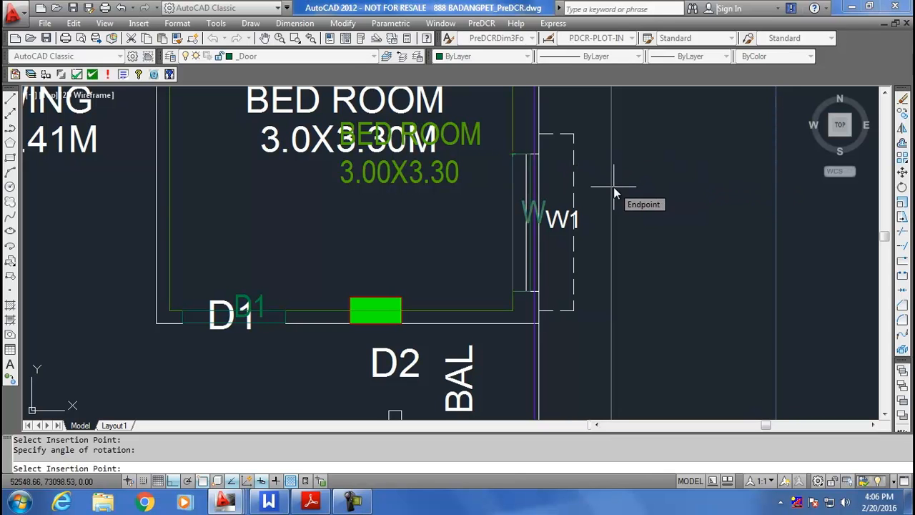
{"action": "key", "text": "Escape"}
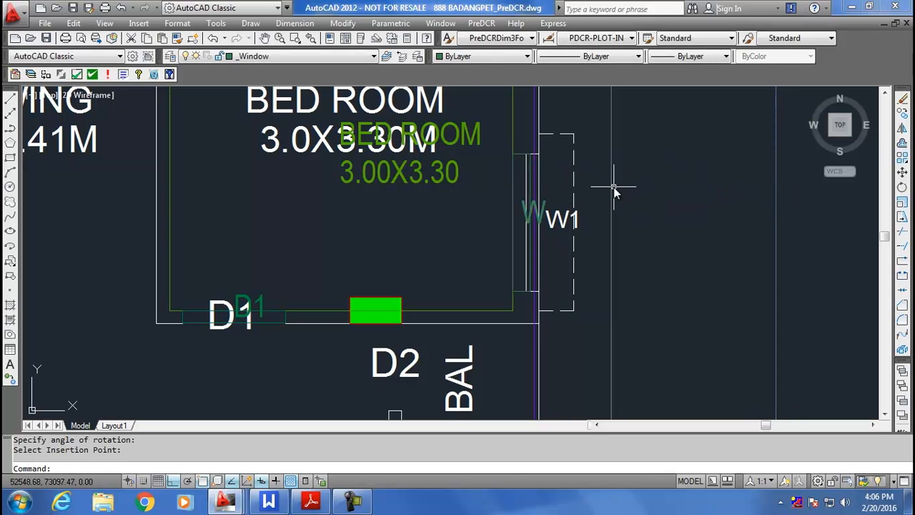
{"action": "scroll", "coordinate": [541, 216], "scroll_direction": "up", "scroll_amount": 4}
{"action": "scroll", "coordinate": [542, 216], "scroll_direction": "down", "scroll_amount": 6}
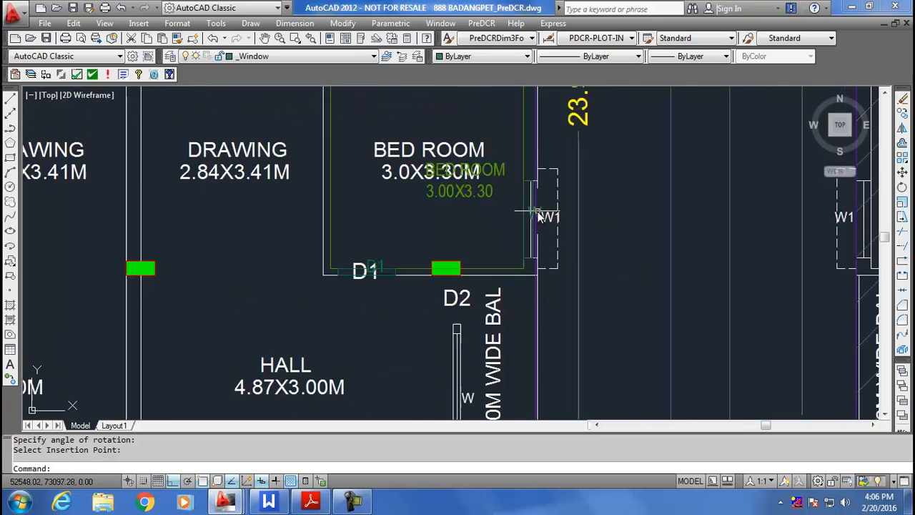
{"action": "middle_click_drag", "start_coordinate": [541, 215], "coordinate": [585, 223]}
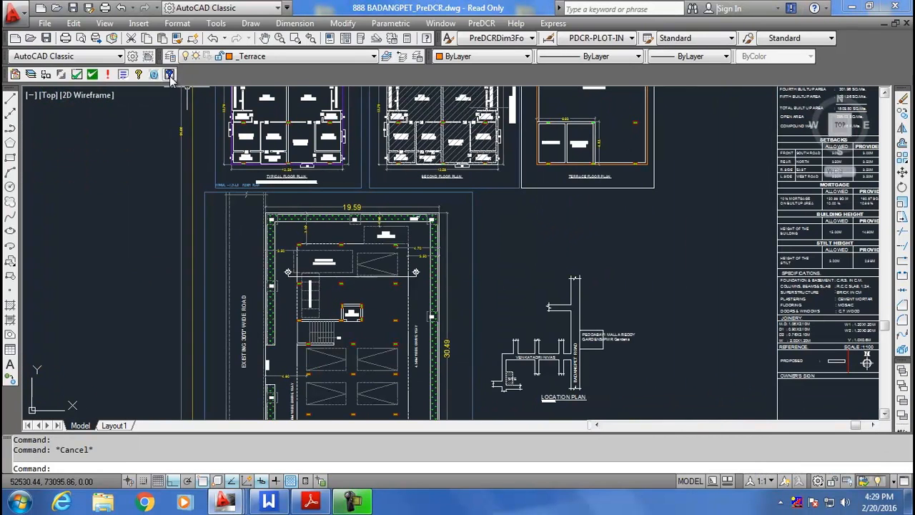
Step: Bring up the PreDCR layer information for the _Parking layer
{"action": "left_click", "coordinate": [169, 74]}
{"action": "left_click", "coordinate": [490, 124]}
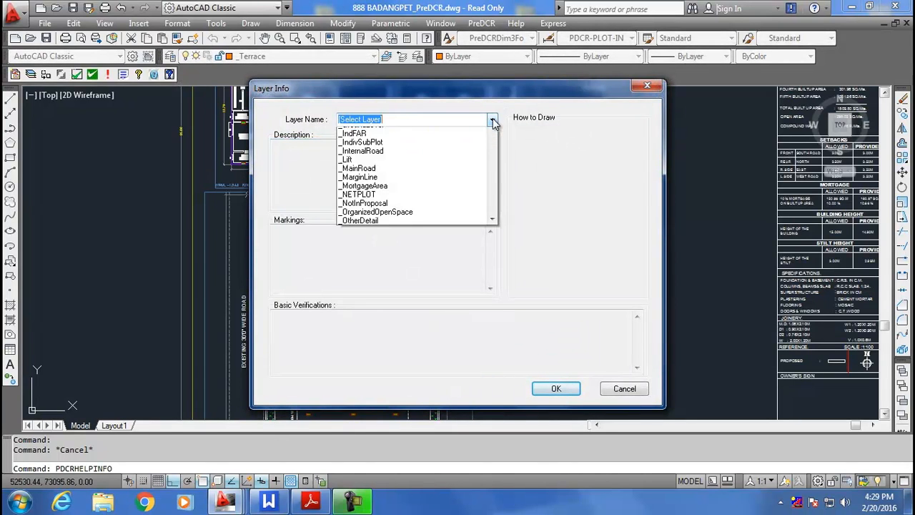
{"action": "left_click_drag", "start_coordinate": [494, 144], "coordinate": [493, 248]}
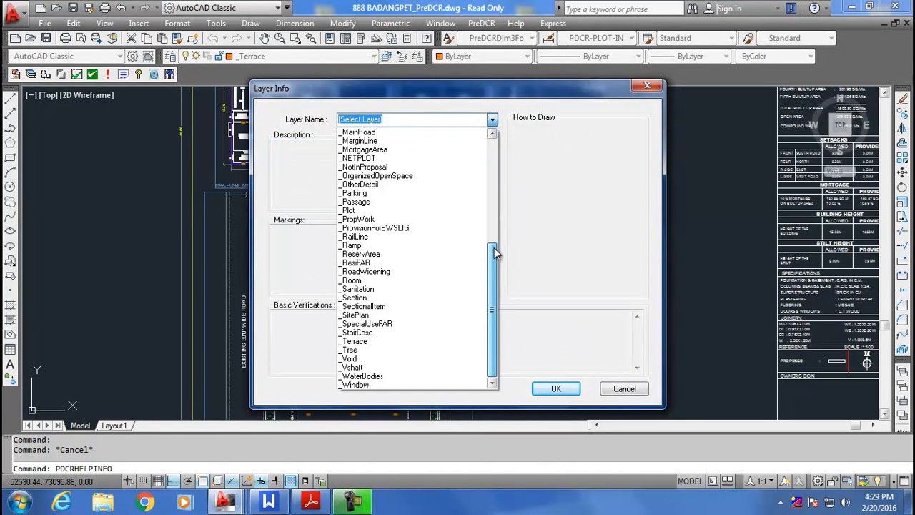
{"action": "left_click", "coordinate": [373, 193]}
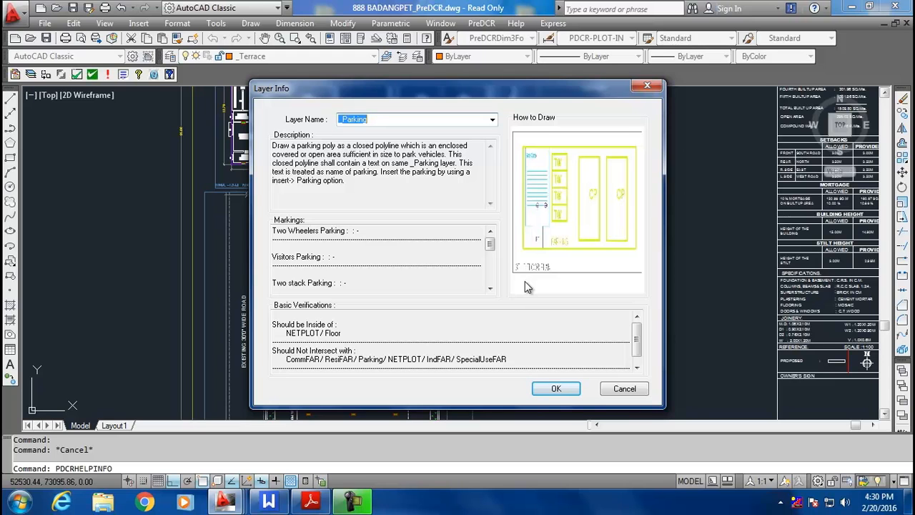
Step: Review the _Parking layer's markings and basic verifications, and make _Parking the current layer
{"action": "left_click", "coordinate": [491, 288]}
{"action": "left_click", "coordinate": [490, 288]}
{"action": "left_click", "coordinate": [491, 288]}
{"action": "left_click", "coordinate": [491, 288]}
{"action": "left_click", "coordinate": [490, 288]}
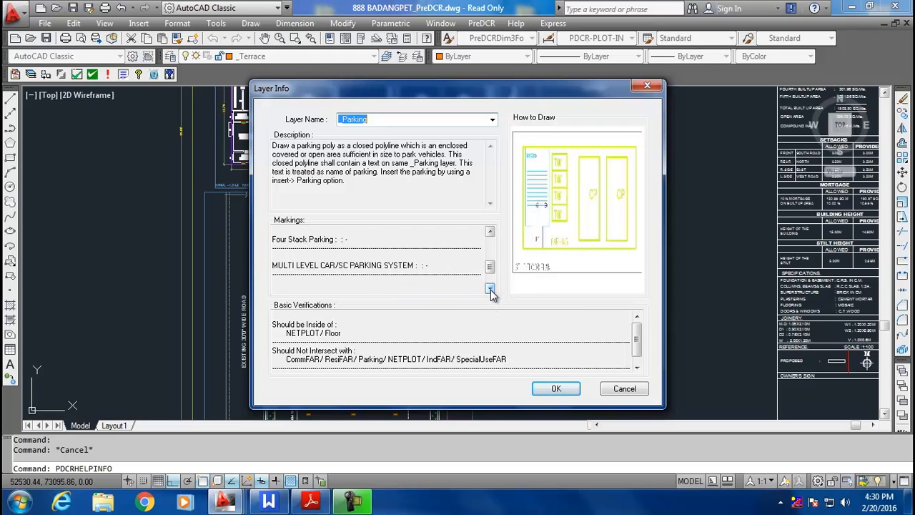
{"action": "left_click", "coordinate": [490, 288]}
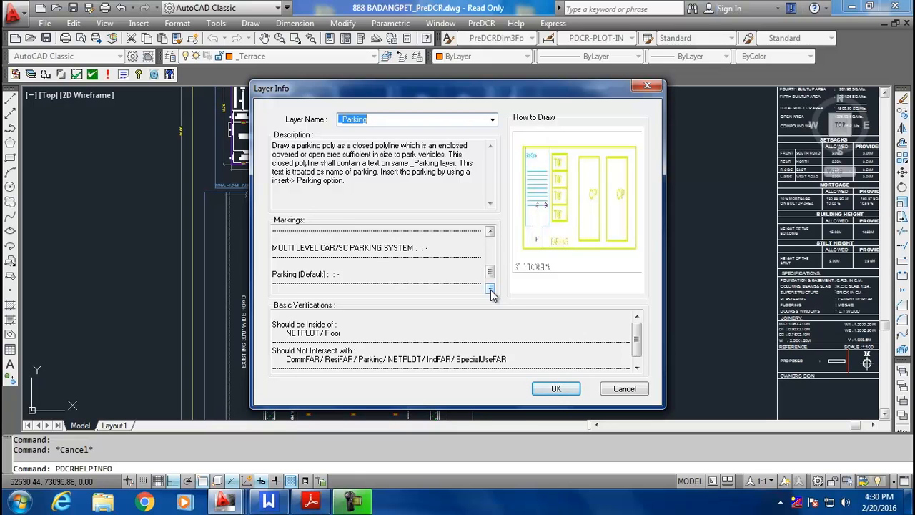
{"action": "left_click", "coordinate": [491, 288]}
{"action": "left_click", "coordinate": [491, 288]}
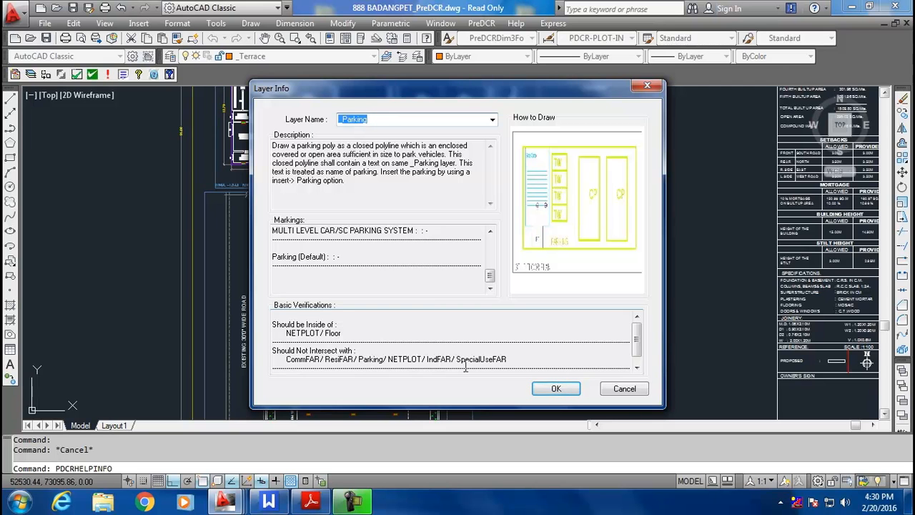
{"action": "left_click", "coordinate": [554, 390]}
{"action": "left_click", "coordinate": [554, 389]}
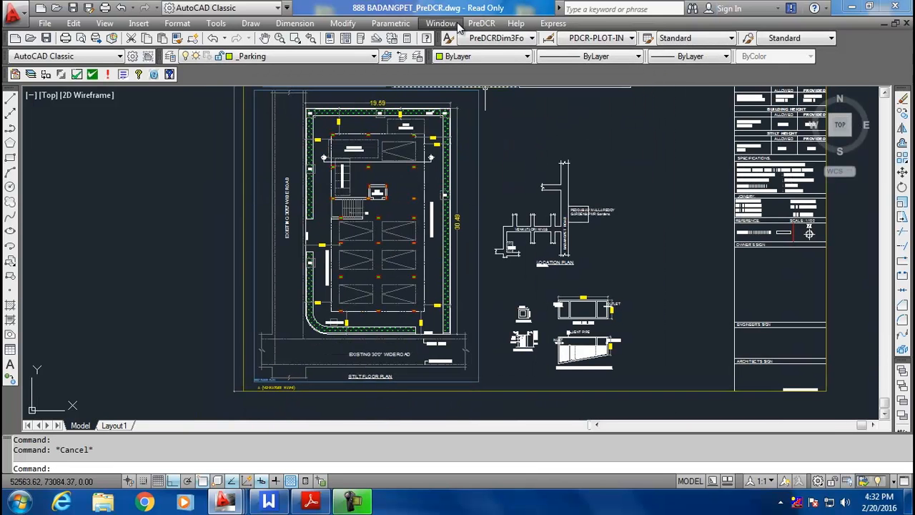
Step: Start a PreDCR car parking insertion for the stilt floor's polyline, with its insertion point at the upper-left bay below the staircase
{"action": "left_click", "coordinate": [483, 24]}
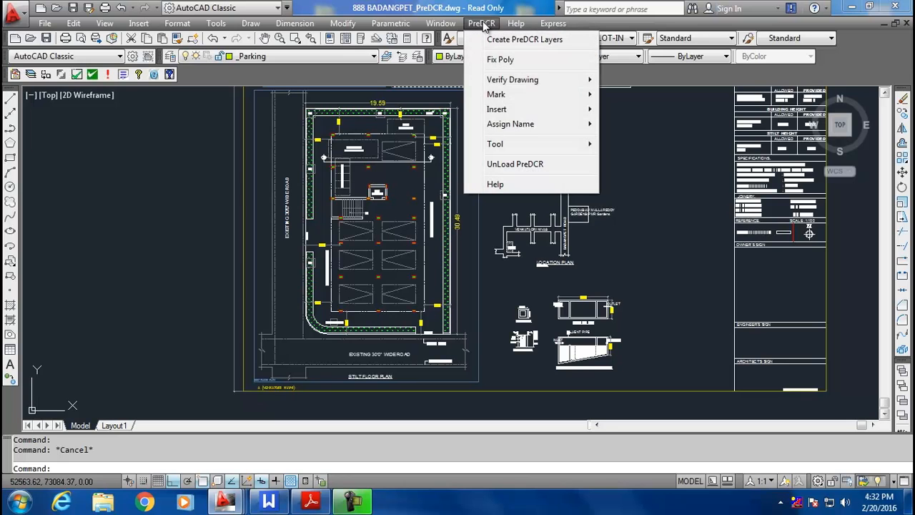
{"action": "mouse_move", "coordinate": [528, 113]}
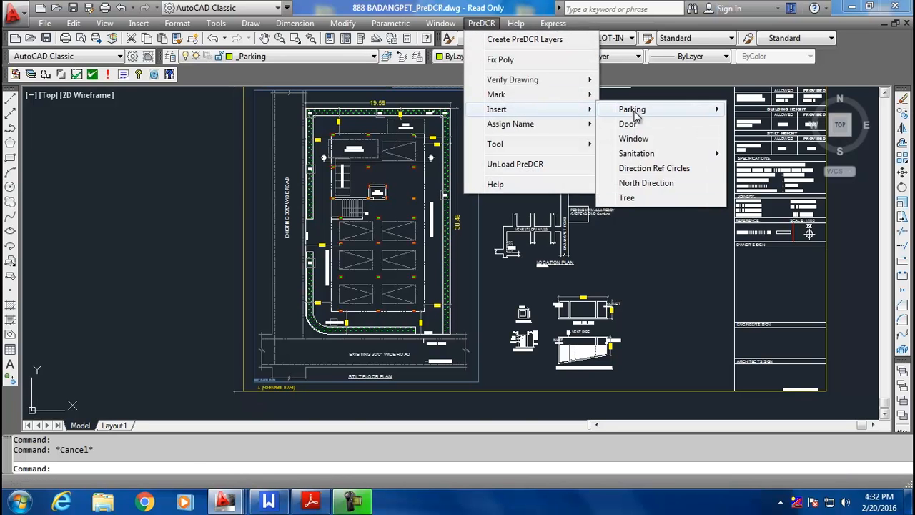
{"action": "mouse_move", "coordinate": [632, 112]}
{"action": "left_click", "coordinate": [749, 110]}
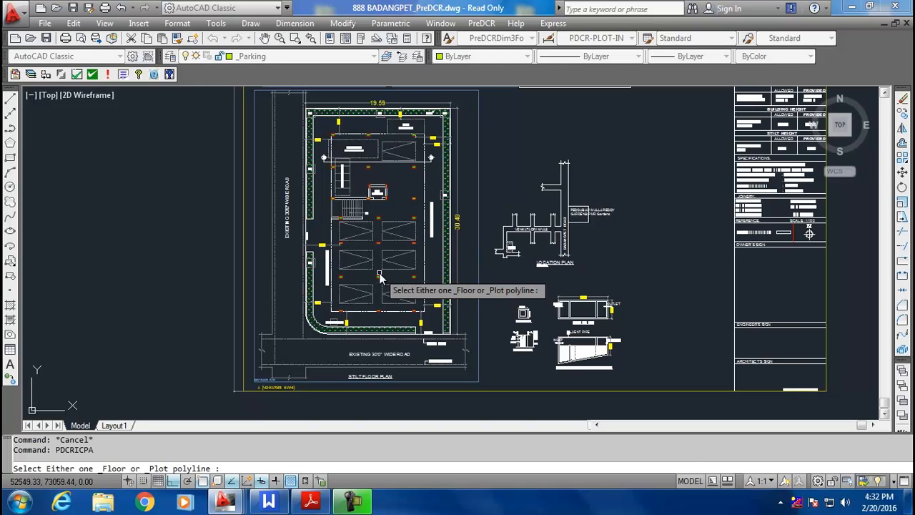
{"action": "left_click", "coordinate": [478, 295]}
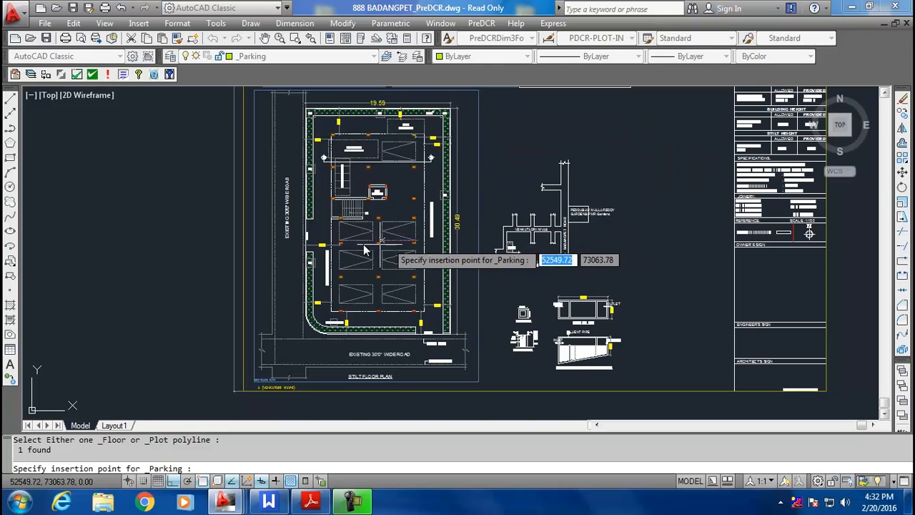
{"action": "scroll", "coordinate": [338, 222], "scroll_direction": "up", "scroll_amount": 3}
{"action": "left_click", "coordinate": [335, 212]}
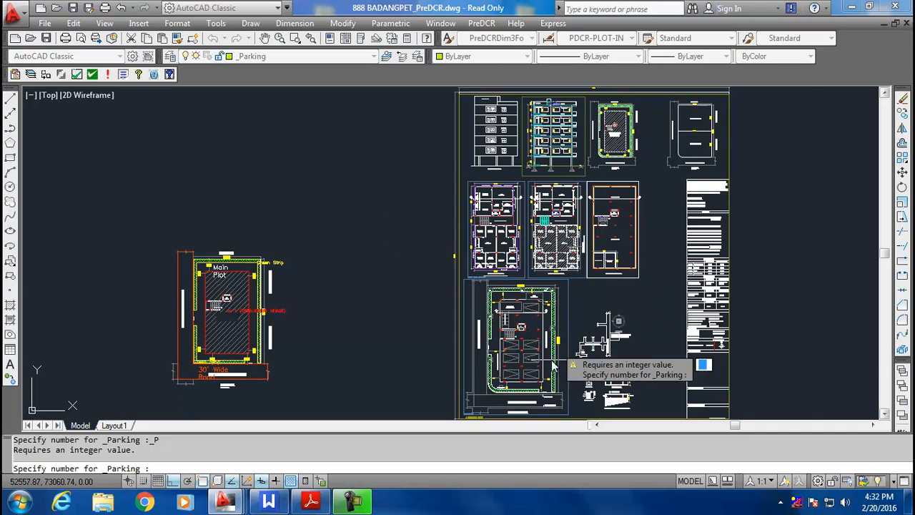
Step: Set the number of parking spaces to 3 and end the parking insertion
{"action": "scroll", "coordinate": [533, 386], "scroll_direction": "up", "scroll_amount": 6}
{"action": "middle_click_drag", "start_coordinate": [531, 384], "coordinate": [456, 280]}
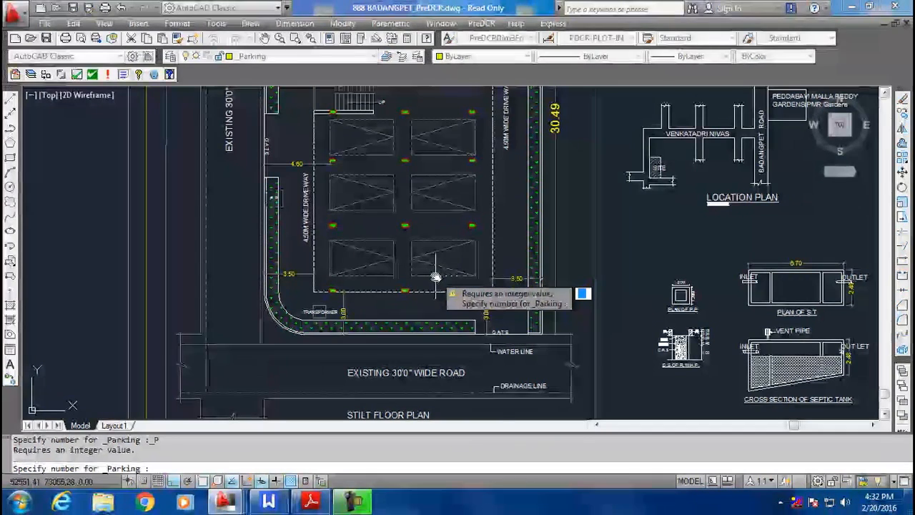
{"action": "type", "text": "3"}
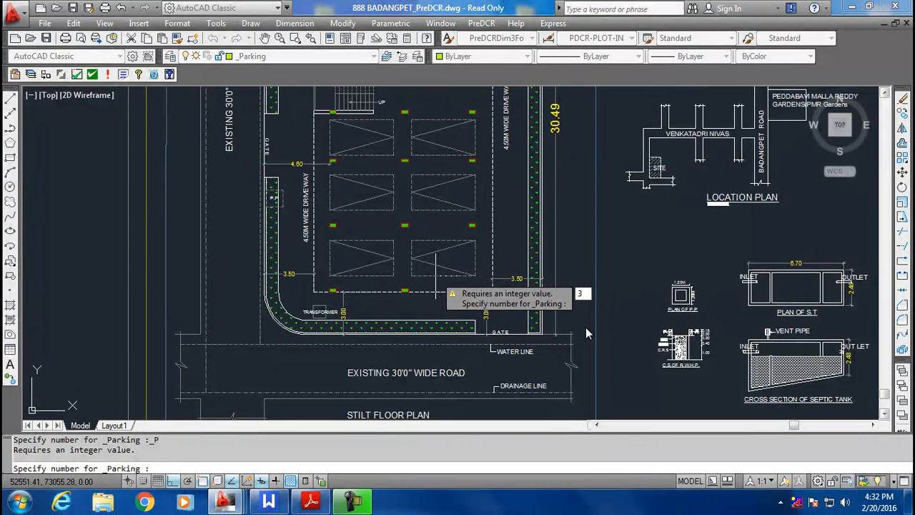
{"action": "key", "text": "Return"}
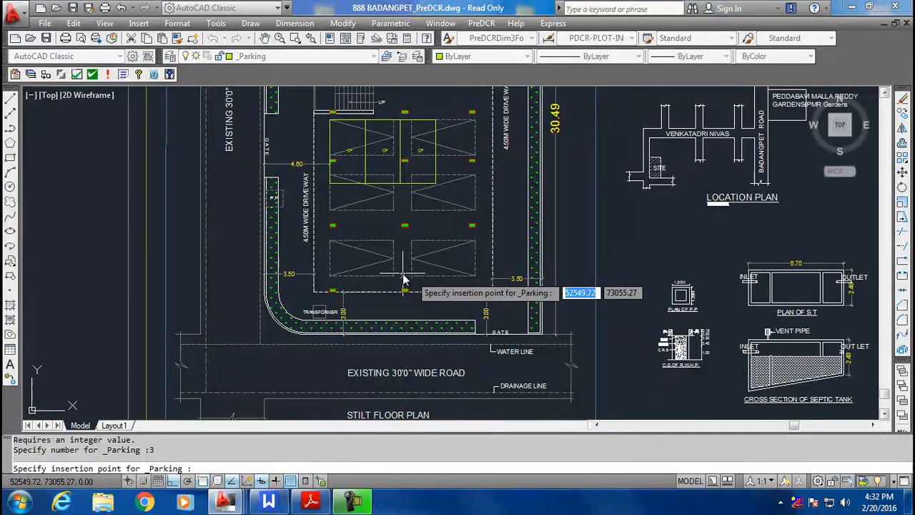
{"action": "key", "text": "Escape"}
{"action": "scroll", "coordinate": [384, 158], "scroll_direction": "up", "scroll_amount": 6}
{"action": "middle_click_drag", "start_coordinate": [224, 111], "coordinate": [145, 214]}
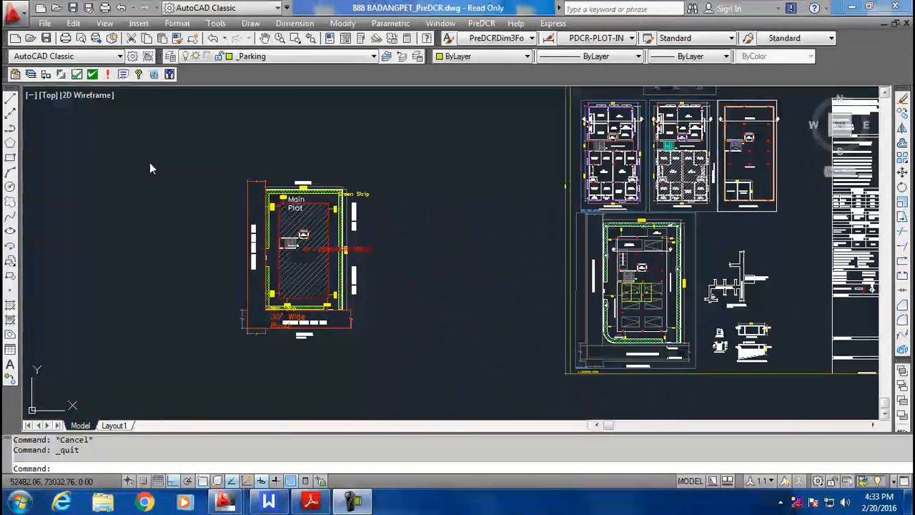
Step: Review the _Balcony layer's drawing rules and make _Balcony the current layer
{"action": "left_click", "coordinate": [170, 75]}
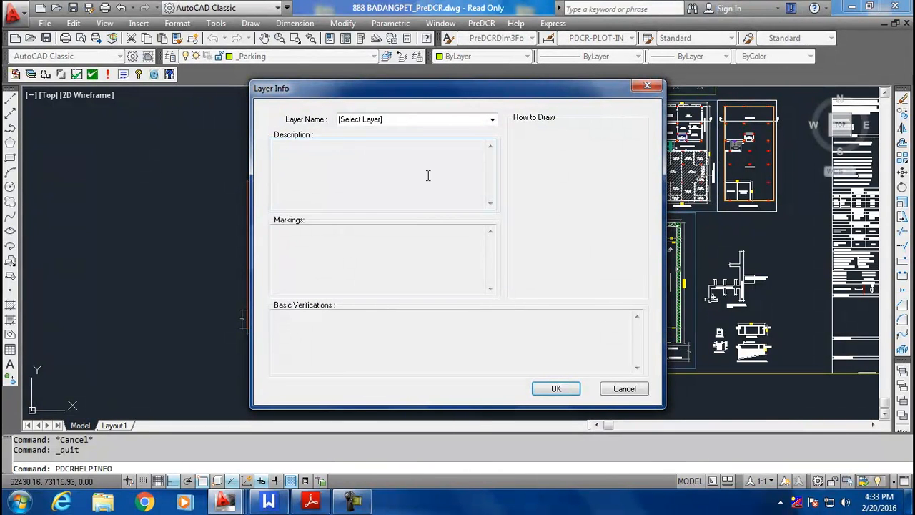
{"action": "left_click", "coordinate": [490, 124]}
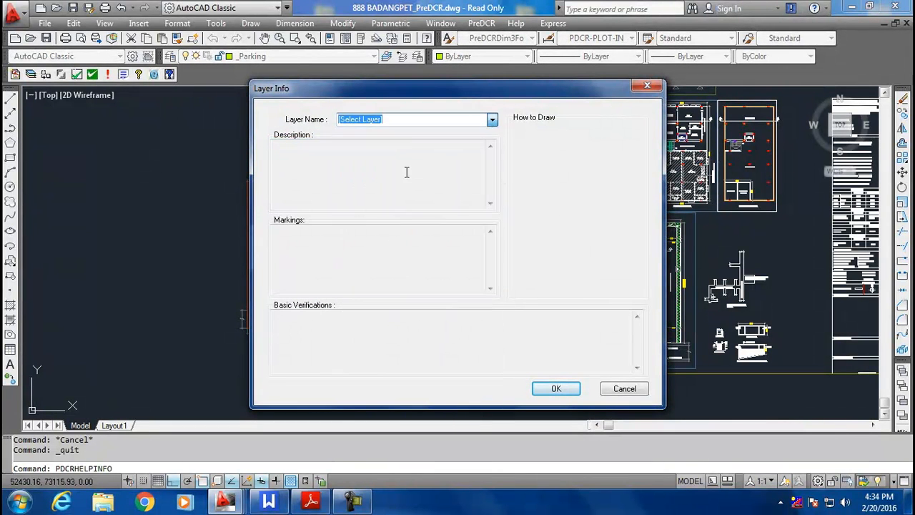
{"action": "left_click", "coordinate": [407, 173]}
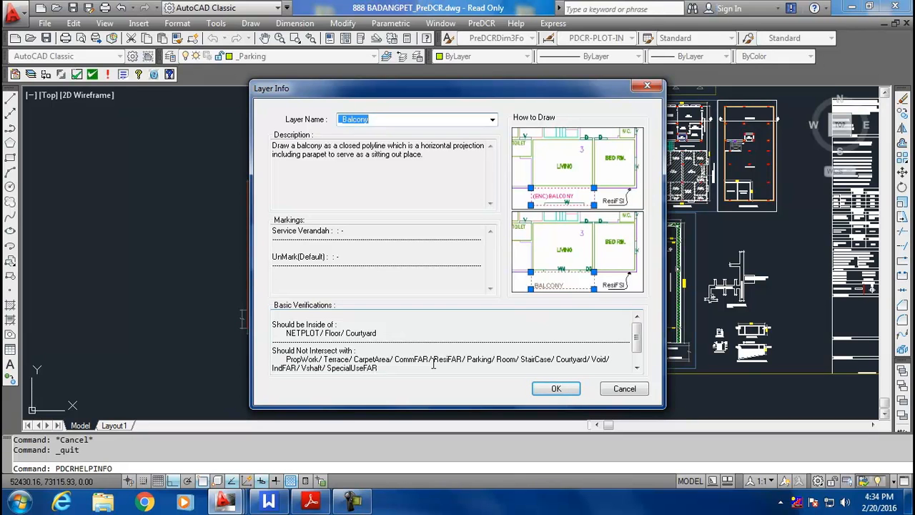
{"action": "left_click", "coordinate": [569, 391]}
{"action": "scroll", "coordinate": [639, 114], "scroll_direction": "up", "scroll_amount": 6}
{"action": "middle_click_drag", "start_coordinate": [639, 114], "coordinate": [285, 168]}
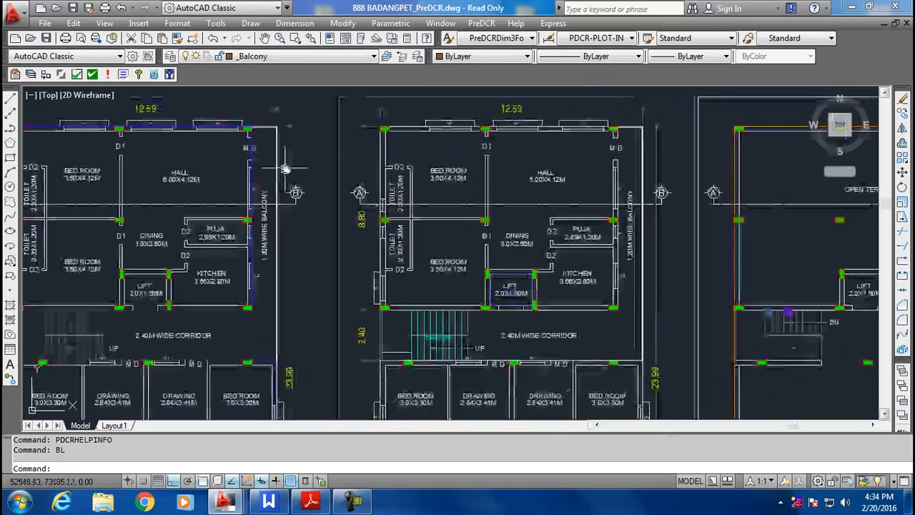
{"action": "left_click", "coordinate": [266, 57]}
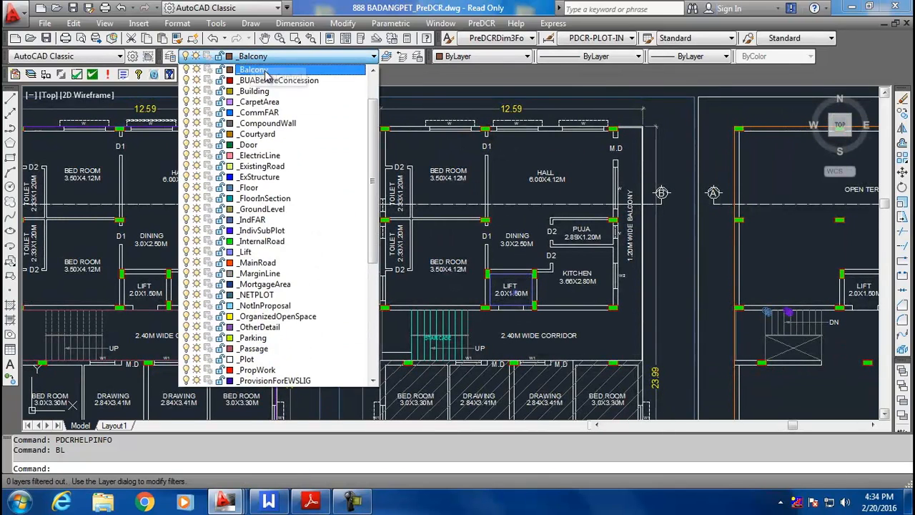
{"action": "left_click", "coordinate": [259, 70]}
Step: Draw a rectangle over the typical floor's 1.20M wide balcony, from the hall's outer corner to the bedroom's outer corner past the corridor
{"action": "type", "text": "re"}
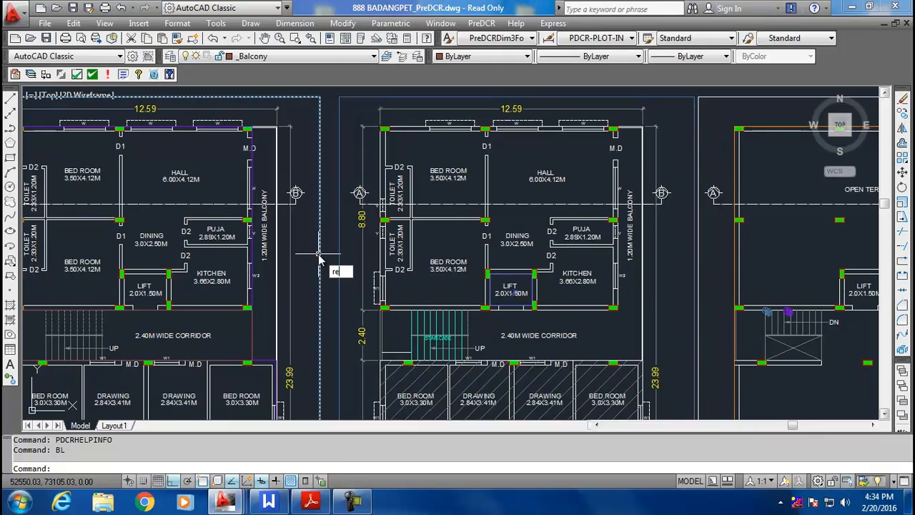
{"action": "type", "text": "c"}
{"action": "key", "text": "Return"}
{"action": "scroll", "coordinate": [256, 135], "scroll_direction": "up", "scroll_amount": 8}
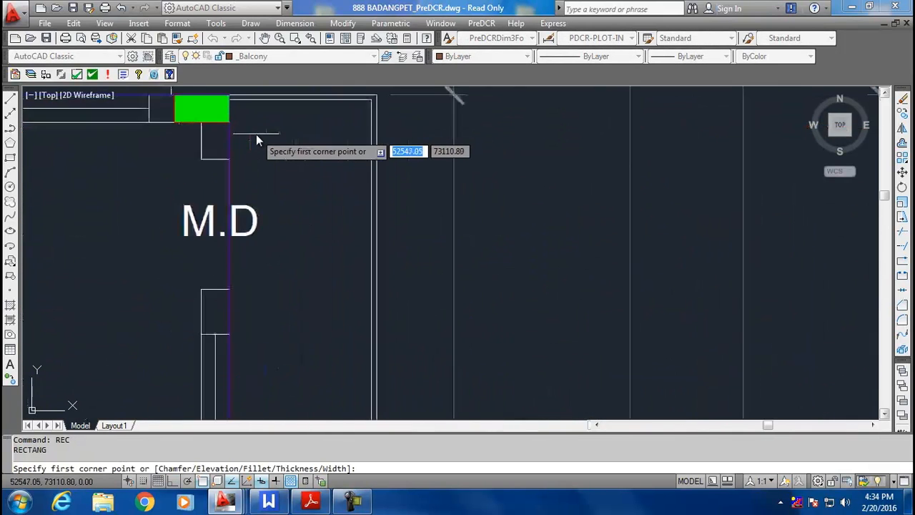
{"action": "left_click", "coordinate": [229, 100]}
{"action": "scroll", "coordinate": [329, 243], "scroll_direction": "down", "scroll_amount": 4}
{"action": "middle_click_drag", "start_coordinate": [346, 374], "coordinate": [259, 165]}
{"action": "mouse_move", "coordinate": [237, 356]}
{"action": "middle_mouse_down"}
{"action": "mouse_move", "coordinate": [264, 256]}
{"action": "mouse_move", "coordinate": [274, 152]}
{"action": "middle_mouse_up"}
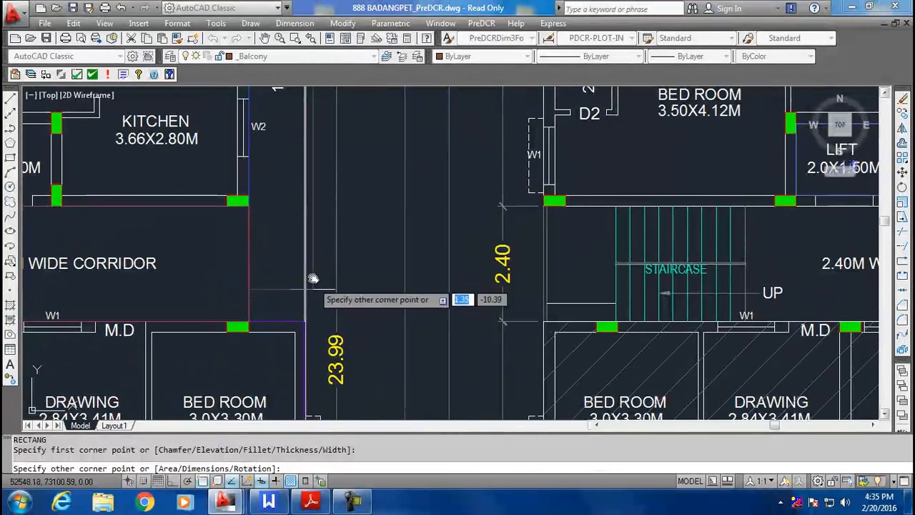
{"action": "left_click", "coordinate": [305, 325]}
{"action": "scroll", "coordinate": [328, 239], "scroll_direction": "down", "scroll_amount": 4}
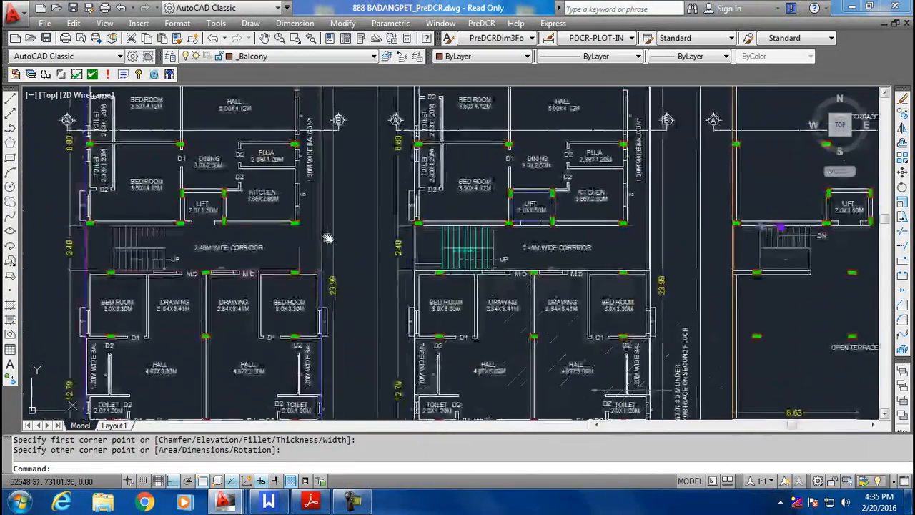
Step: Mark the typical floor's 1.20M wide balcony polyline with the default UnMark balcony marking
{"action": "middle_click_drag", "start_coordinate": [302, 134], "coordinate": [304, 264]}
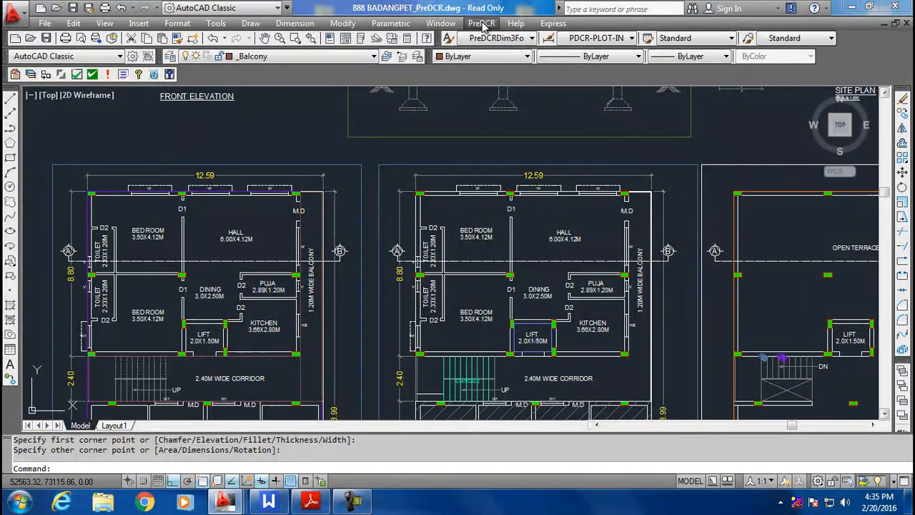
{"action": "left_click", "coordinate": [483, 25]}
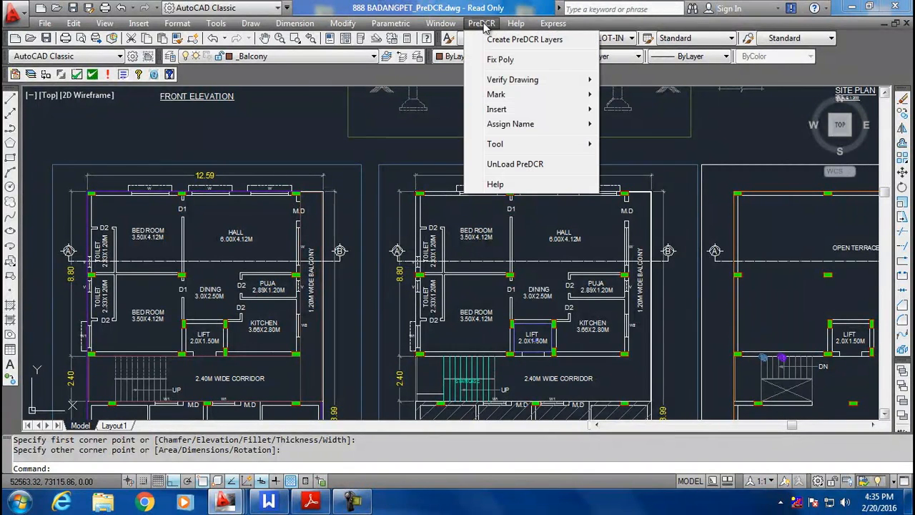
{"action": "mouse_move", "coordinate": [521, 96]}
{"action": "mouse_move", "coordinate": [676, 125]}
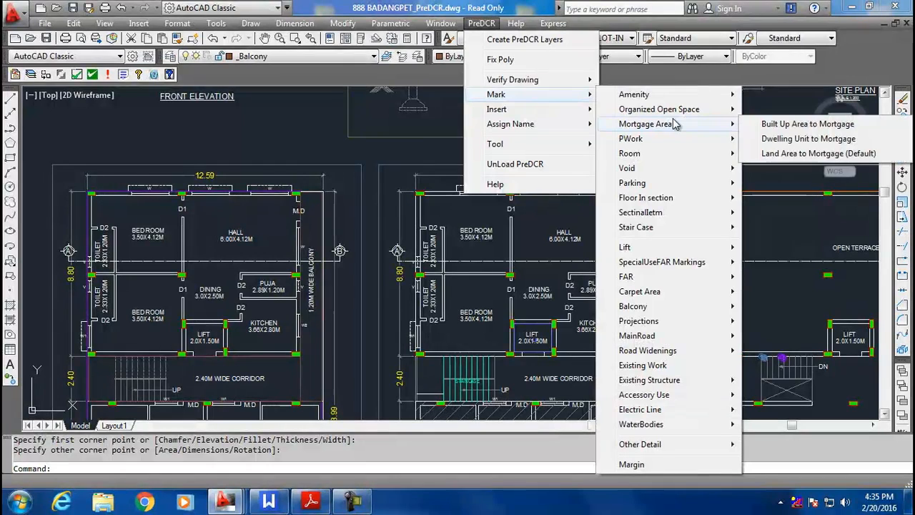
{"action": "mouse_move", "coordinate": [672, 309]}
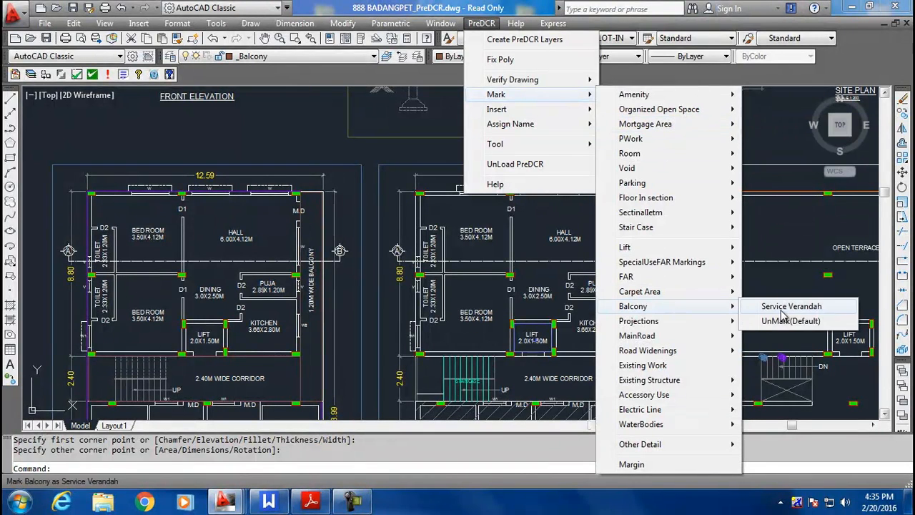
{"action": "left_click", "coordinate": [787, 321]}
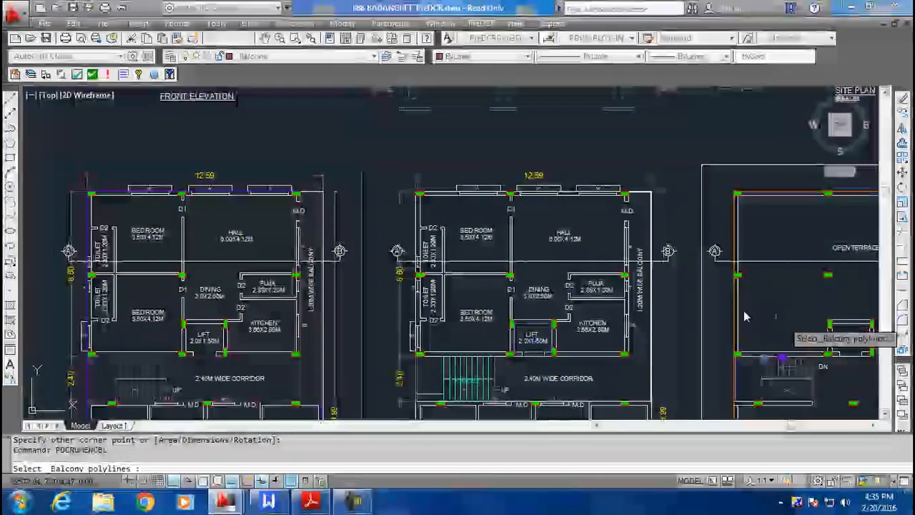
{"action": "scroll", "coordinate": [293, 189], "scroll_direction": "up", "scroll_amount": 5}
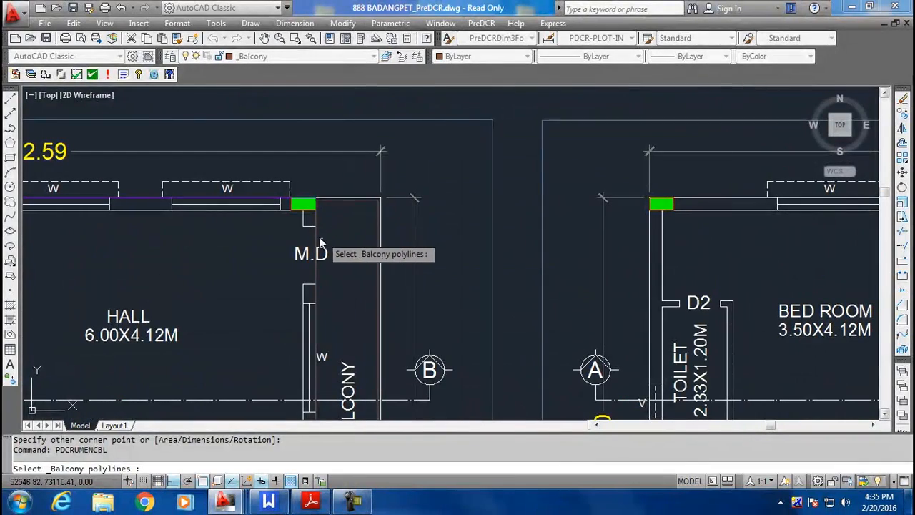
{"action": "left_click", "coordinate": [316, 241]}
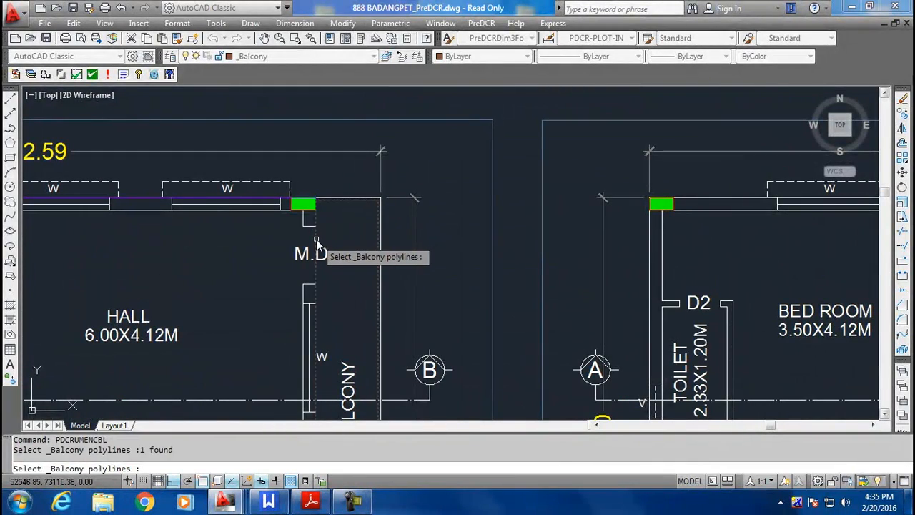
{"action": "key", "text": "Return"}
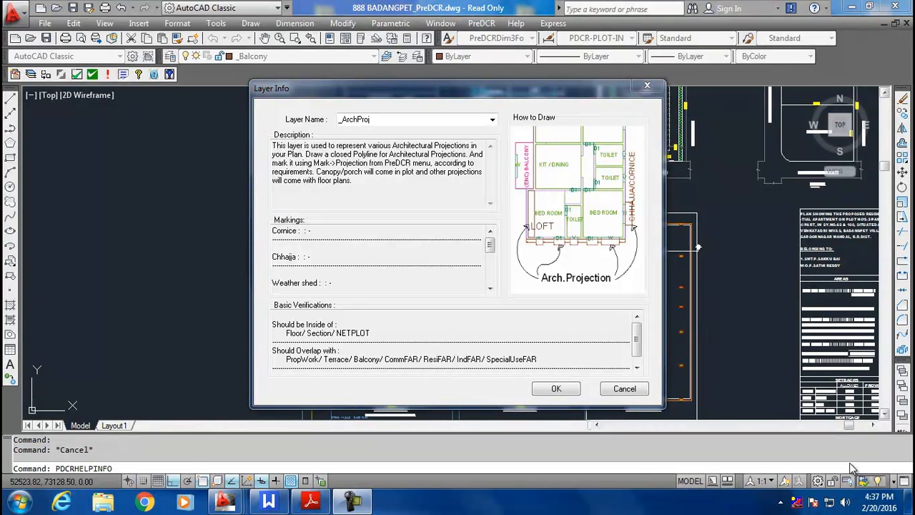
Step: Examine the markings listed in the layer info for _ArchProj and close it
{"action": "left_click", "coordinate": [489, 290]}
{"action": "left_click", "coordinate": [490, 290]}
{"action": "left_click", "coordinate": [490, 290]}
{"action": "left_click", "coordinate": [490, 290]}
{"action": "left_click", "coordinate": [490, 290]}
{"action": "left_click", "coordinate": [490, 290]}
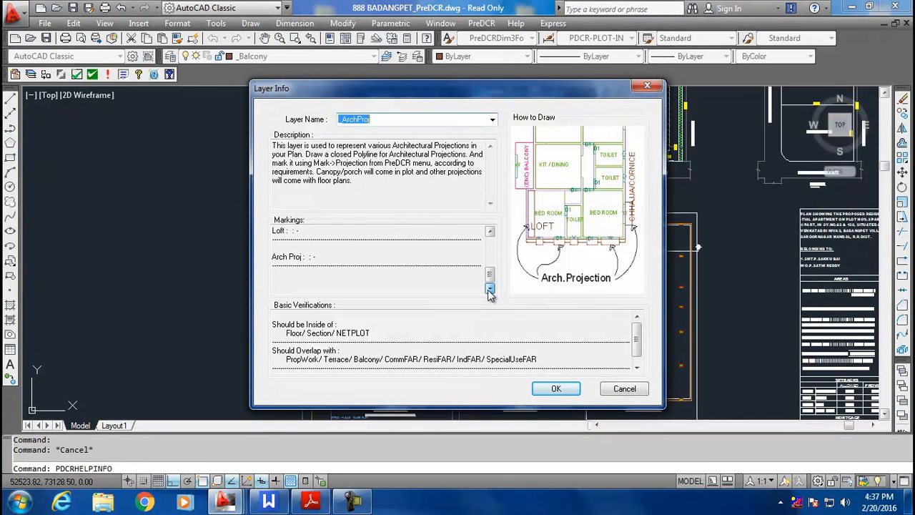
{"action": "left_click", "coordinate": [556, 389]}
Step: Make _ArchProj the current layer
{"action": "scroll", "coordinate": [440, 365], "scroll_direction": "up", "scroll_amount": 3}
{"action": "scroll", "coordinate": [580, 275], "scroll_direction": "up", "scroll_amount": 6}
{"action": "scroll", "coordinate": [491, 343], "scroll_direction": "up", "scroll_amount": 4}
{"action": "left_click", "coordinate": [296, 57]}
{"action": "left_click", "coordinate": [296, 57]}
{"action": "left_click", "coordinate": [296, 57]}
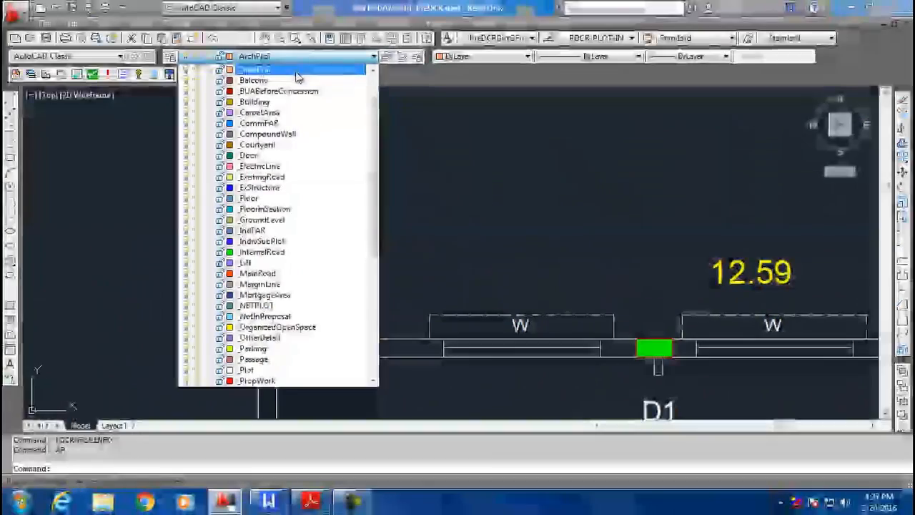
{"action": "left_click", "coordinate": [298, 76]}
Step: Draw a rectangle over the dashed projection above the bedroom's W window, from its upper-left corner to its lower-right corner at the wall
{"action": "scroll", "coordinate": [529, 261], "scroll_direction": "down", "scroll_amount": 2}
{"action": "middle_click_drag", "start_coordinate": [529, 261], "coordinate": [490, 208]}
{"action": "scroll", "coordinate": [437, 249], "scroll_direction": "up", "scroll_amount": 6}
{"action": "scroll", "coordinate": [379, 223], "scroll_direction": "up", "scroll_amount": 2}
{"action": "type", "text": "rec"}
{"action": "key", "text": "Return"}
{"action": "left_click", "coordinate": [394, 198]}
{"action": "scroll", "coordinate": [580, 273], "scroll_direction": "down", "scroll_amount": 2}
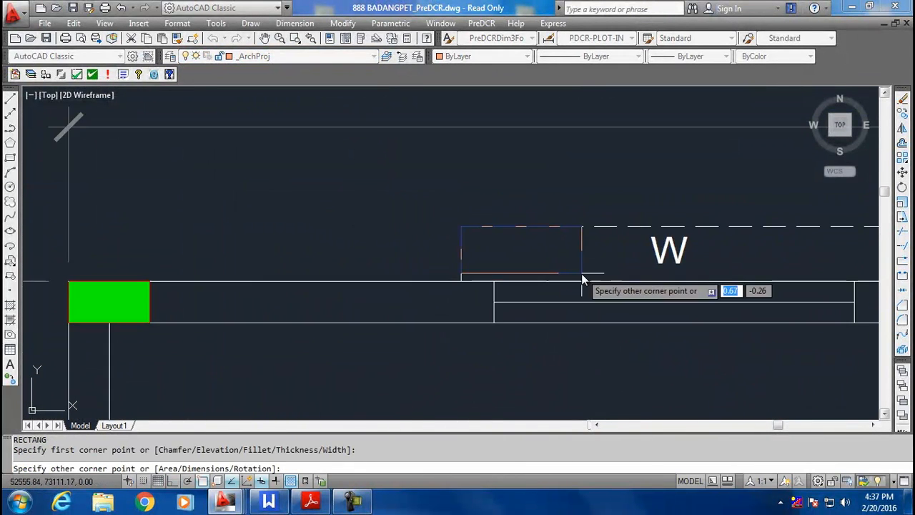
{"action": "middle_click_drag", "start_coordinate": [581, 274], "coordinate": [178, 203]}
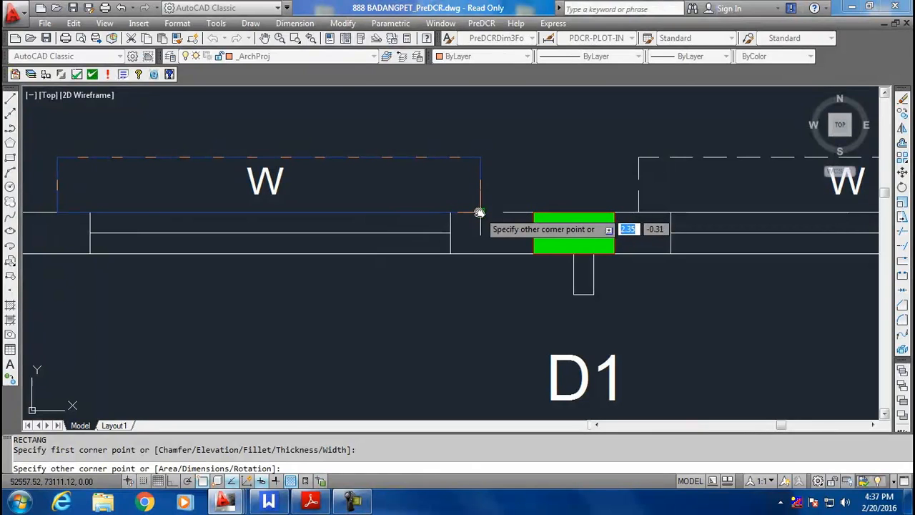
{"action": "left_click", "coordinate": [479, 212]}
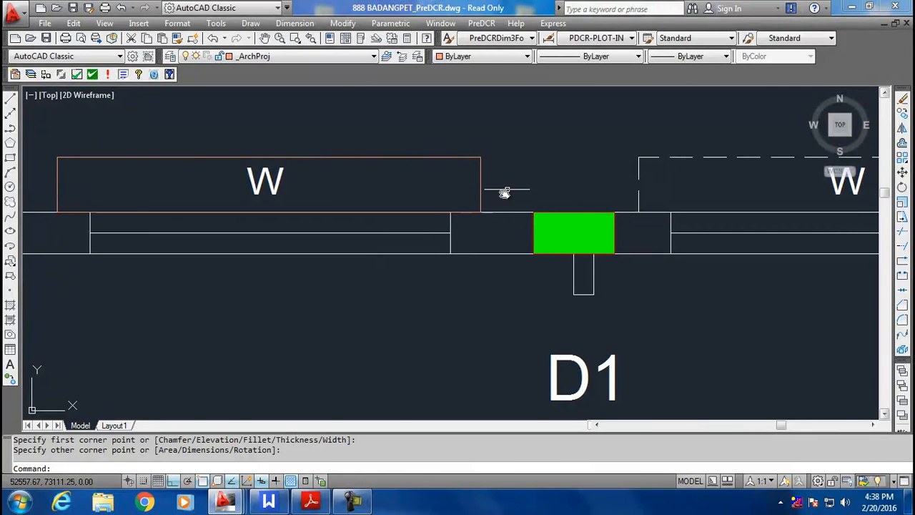
Step: Mark the rectangle over the bedroom's window projection as a Chhajja
{"action": "scroll", "coordinate": [500, 190], "scroll_direction": "down", "scroll_amount": 4}
{"action": "scroll", "coordinate": [499, 336], "scroll_direction": "up", "scroll_amount": 5}
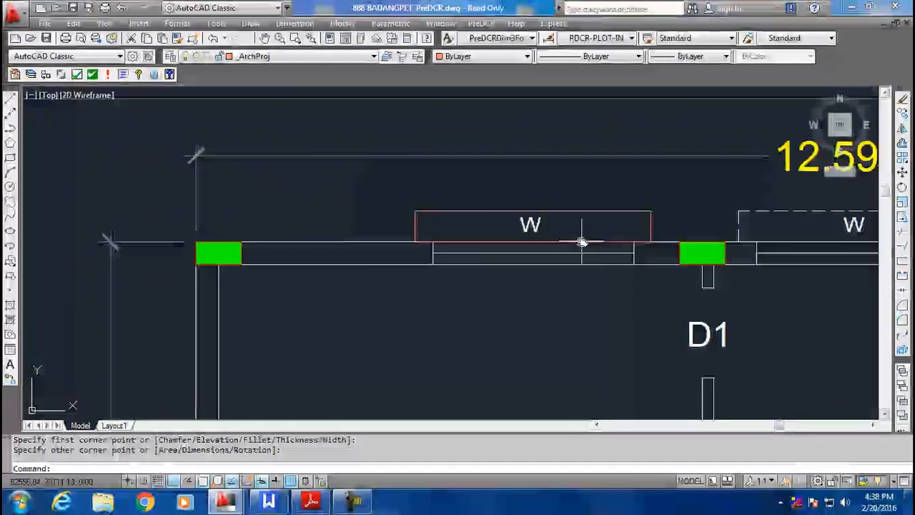
{"action": "middle_click_drag", "start_coordinate": [590, 207], "coordinate": [567, 286]}
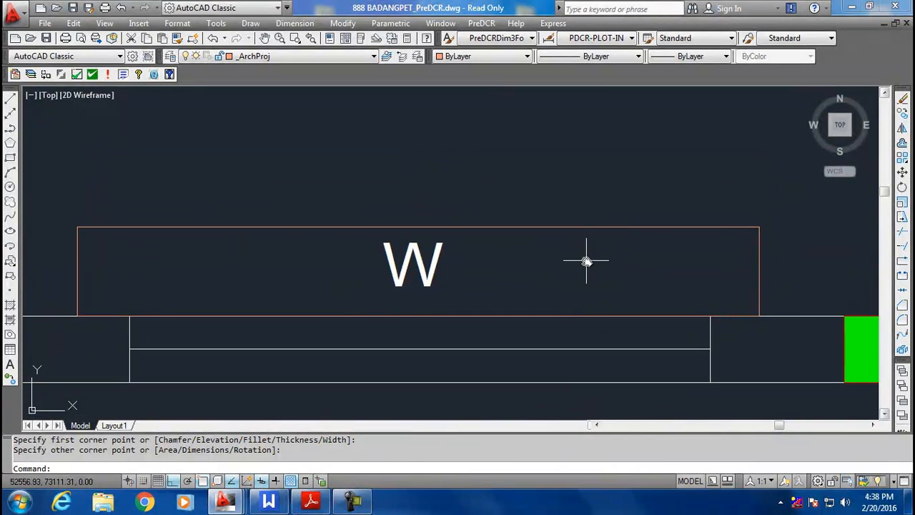
{"action": "left_click", "coordinate": [480, 23]}
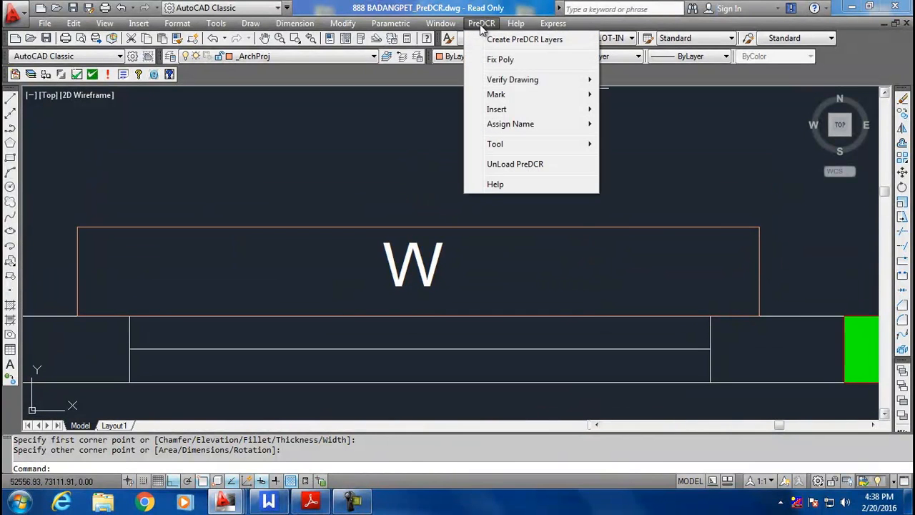
{"action": "mouse_move", "coordinate": [504, 94]}
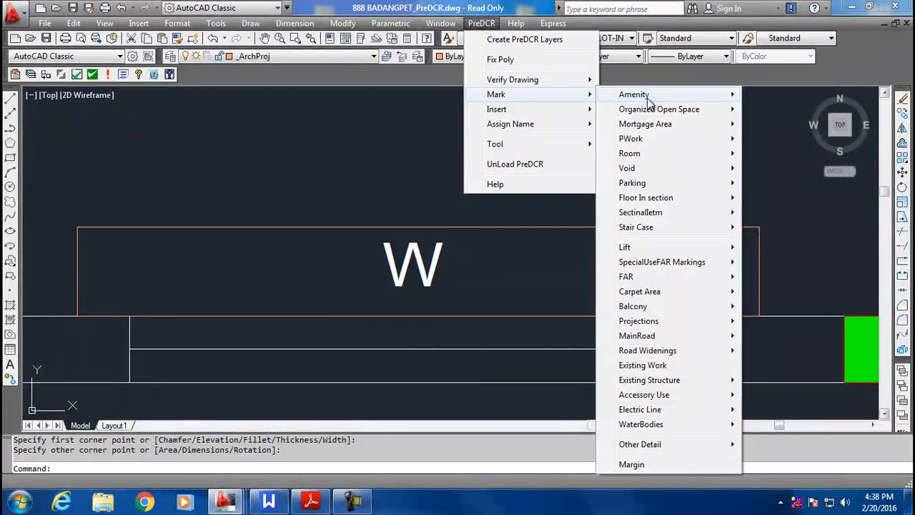
{"action": "mouse_move", "coordinate": [649, 98]}
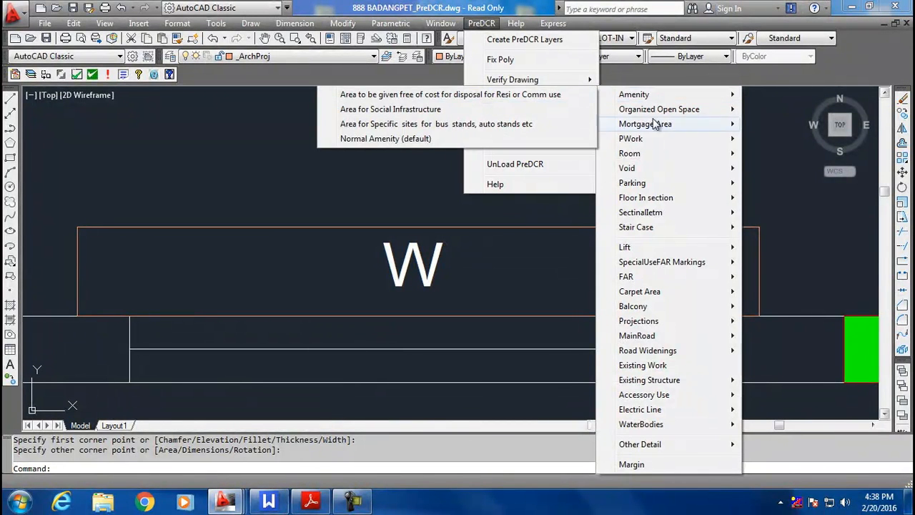
{"action": "mouse_move", "coordinate": [663, 326]}
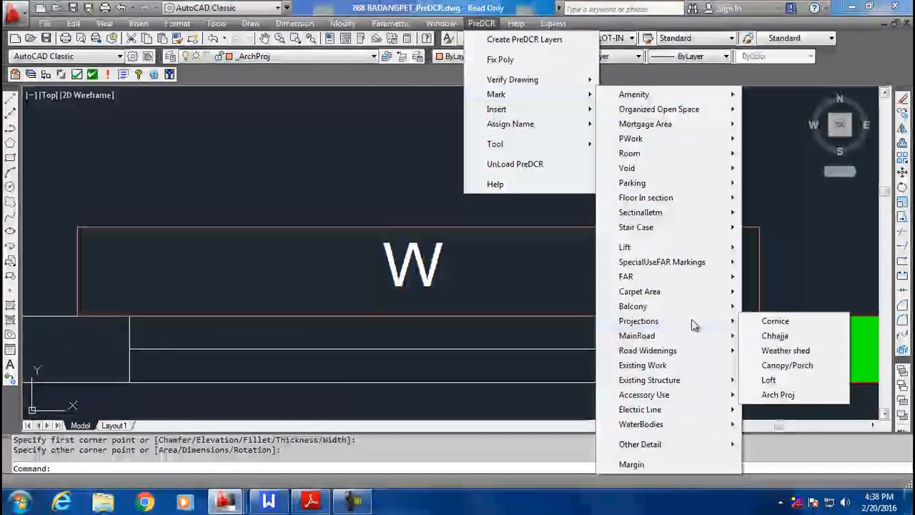
{"action": "left_click", "coordinate": [779, 338]}
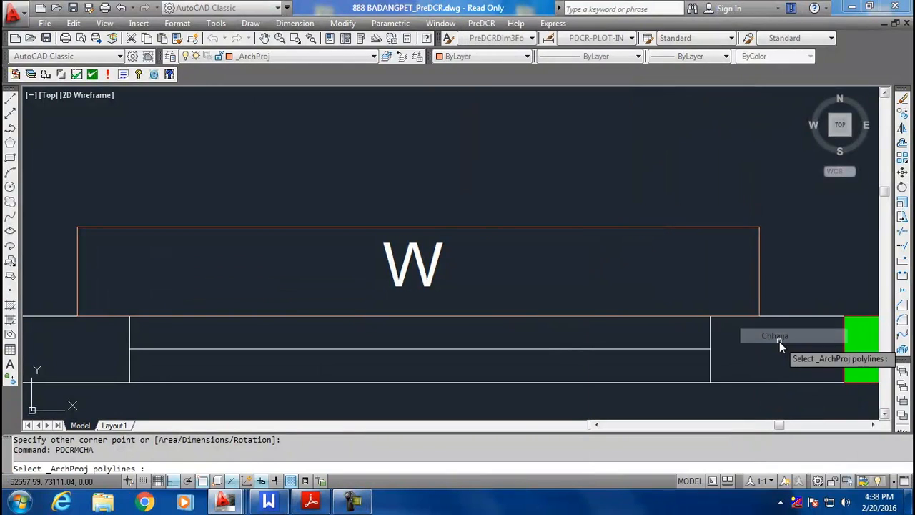
{"action": "left_click", "coordinate": [656, 230]}
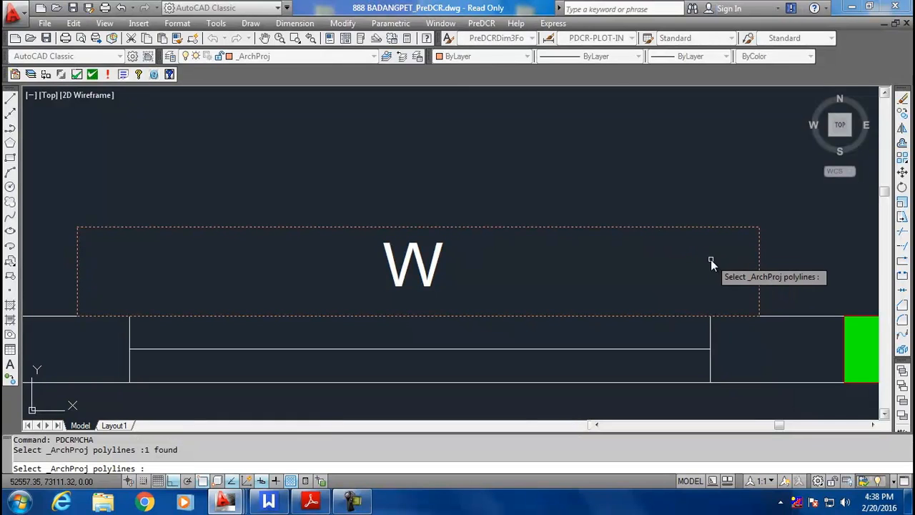
{"action": "key", "text": "Return"}
{"action": "scroll", "coordinate": [542, 301], "scroll_direction": "down", "scroll_amount": 2}
{"action": "left_click", "coordinate": [502, 248]}
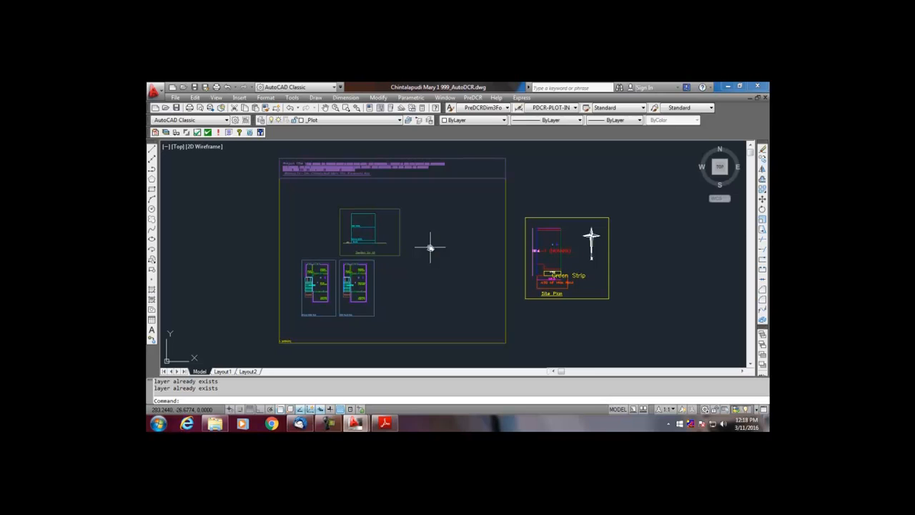
{"action": "scroll", "coordinate": [560, 256], "scroll_direction": "up", "scroll_amount": 2}
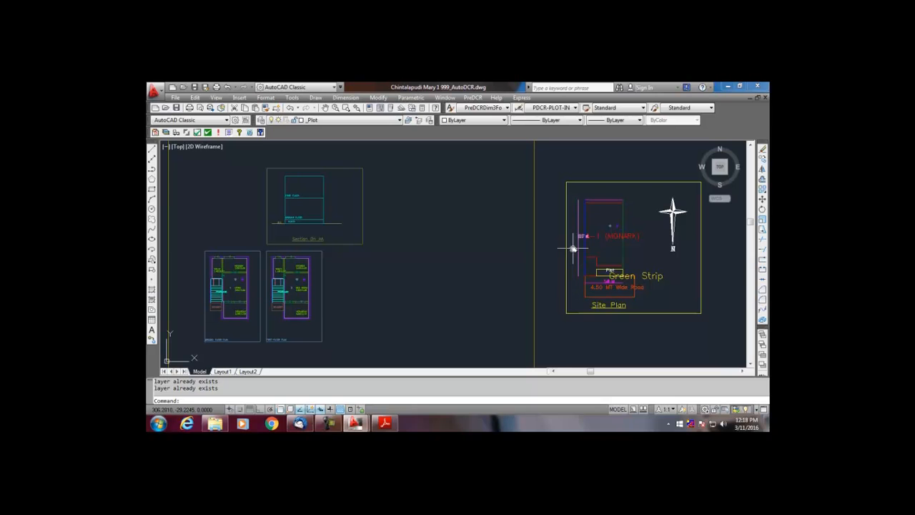
{"action": "left_click", "coordinate": [385, 425]}
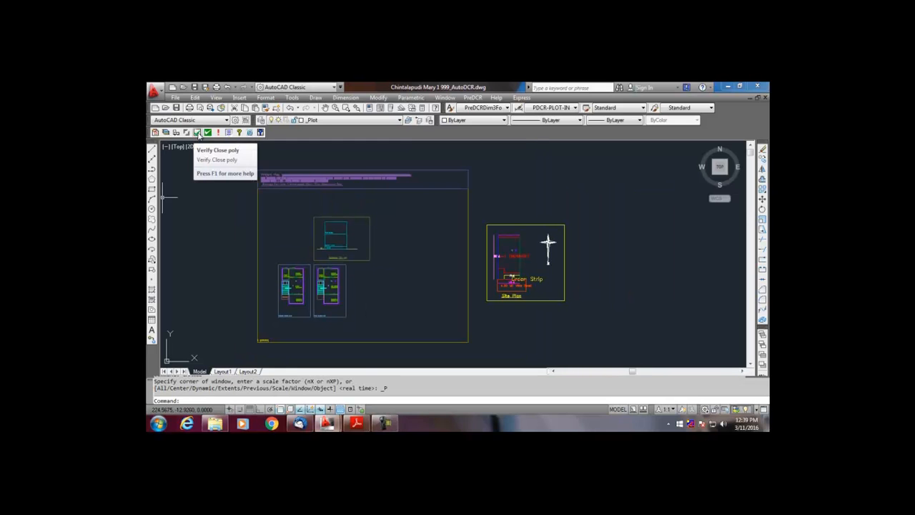
Step: Run Verify Close Poly on all layers with Highlight Failed Entities and Verify Text Inside enabled
{"action": "left_click", "coordinate": [198, 134]}
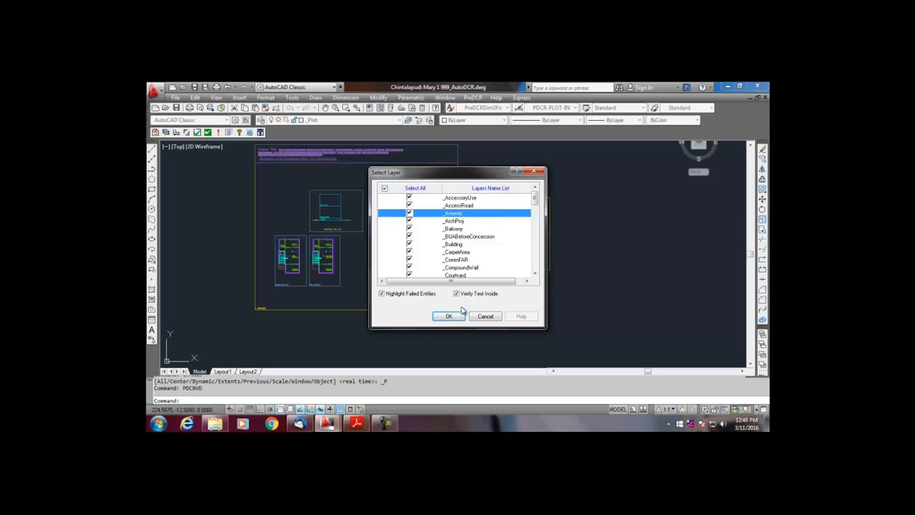
{"action": "left_click", "coordinate": [527, 244]}
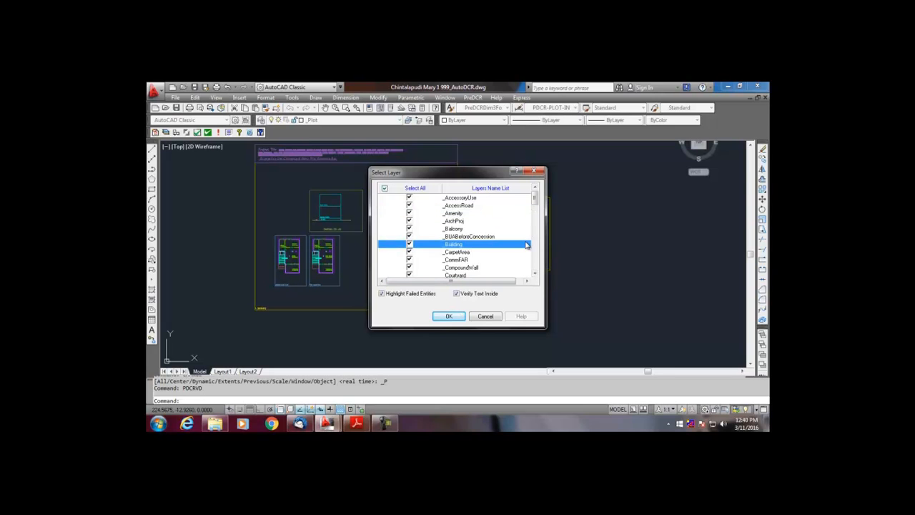
{"action": "left_click", "coordinate": [489, 237]}
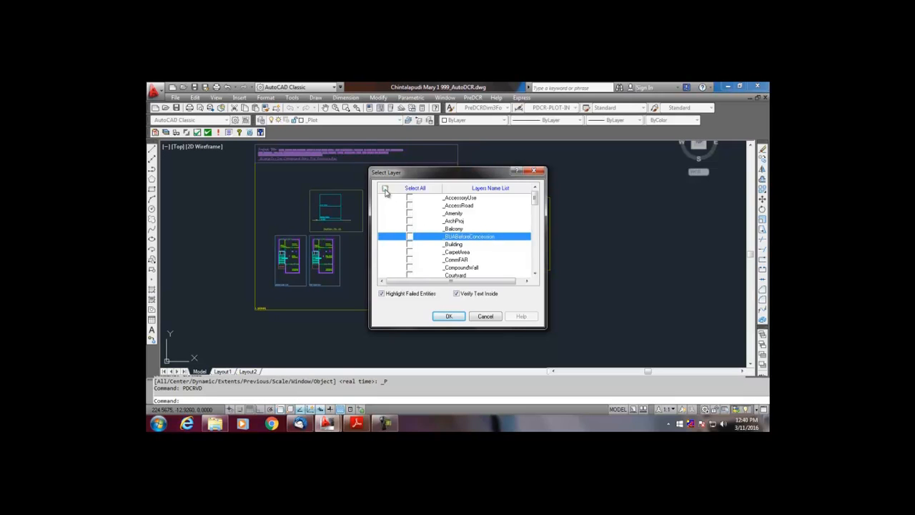
{"action": "left_click", "coordinate": [409, 223]}
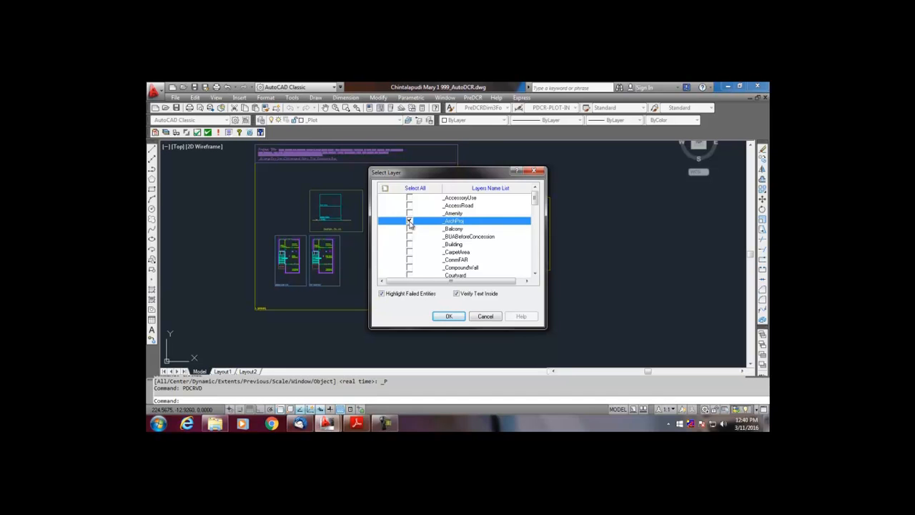
{"action": "left_click", "coordinate": [385, 189]}
{"action": "left_click", "coordinate": [446, 317]}
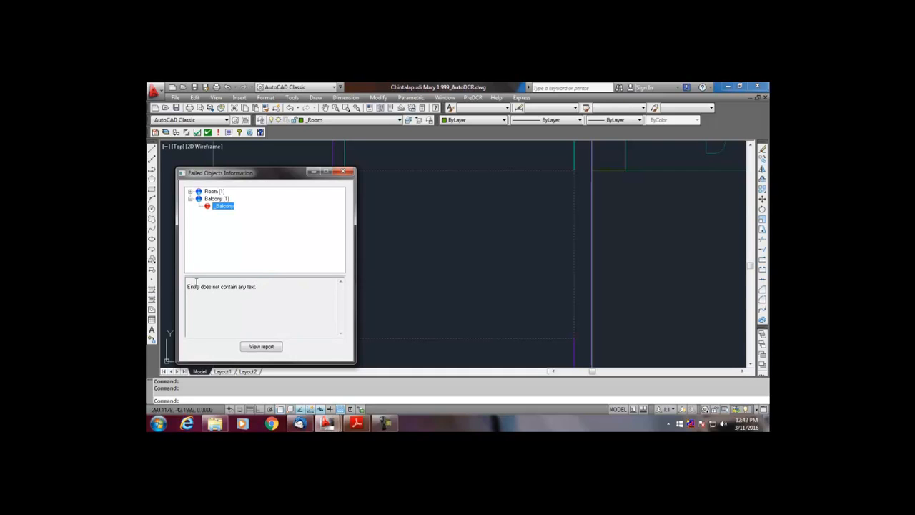
Step: Inspect the failed _Balcony polyline below the staircase and close the Failed Objects Information window
{"action": "left_click", "coordinate": [314, 172]}
{"action": "scroll", "coordinate": [342, 197], "scroll_direction": "down", "scroll_amount": 2}
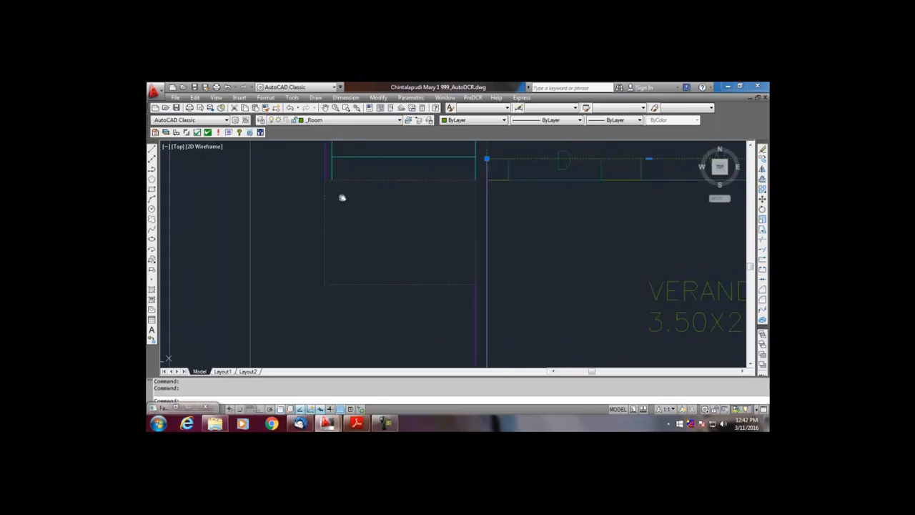
{"action": "middle_click_drag", "start_coordinate": [342, 198], "coordinate": [306, 198]}
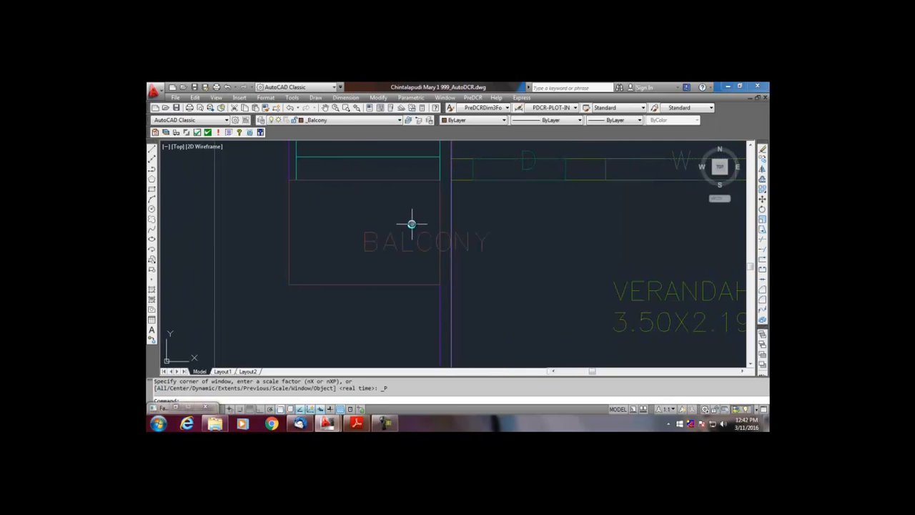
{"action": "left_click", "coordinate": [163, 408]}
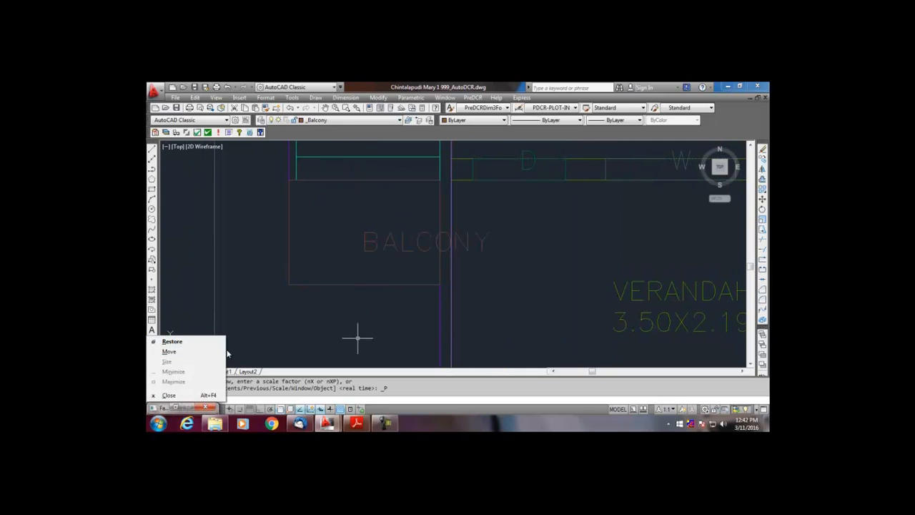
{"action": "left_click", "coordinate": [204, 395]}
{"action": "scroll", "coordinate": [394, 176], "scroll_direction": "down", "scroll_amount": 4}
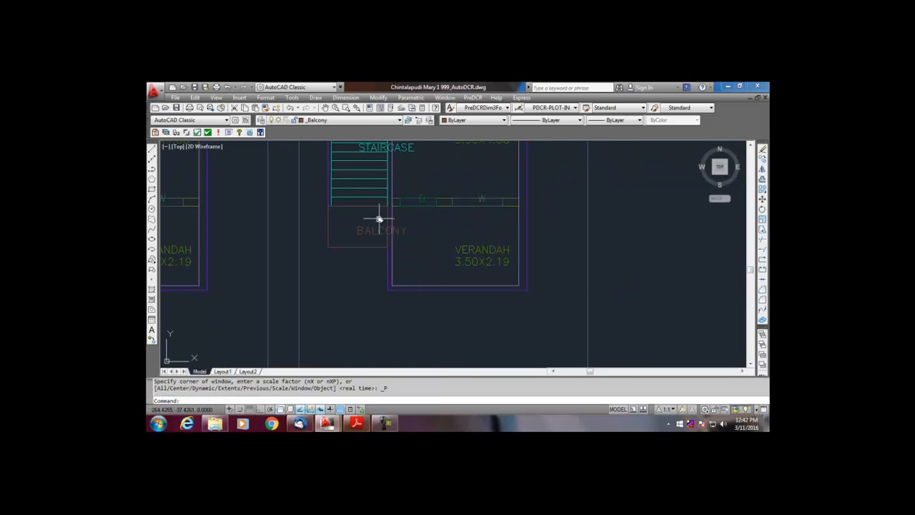
Step: Run Verify Close Poly on the _Room layer only, with Highlight Failed Entities and Verify Text Inside enabled, and close the result message
{"action": "left_click", "coordinate": [197, 133]}
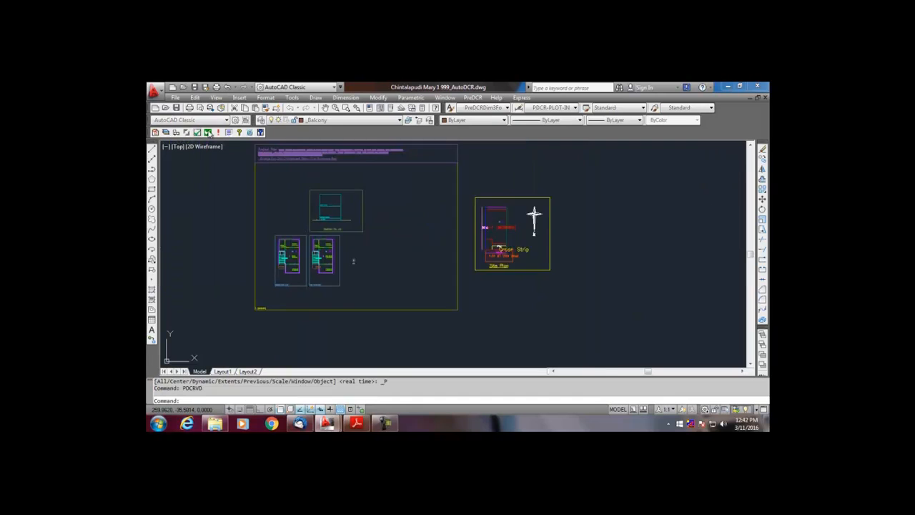
{"action": "left_click", "coordinate": [424, 214]}
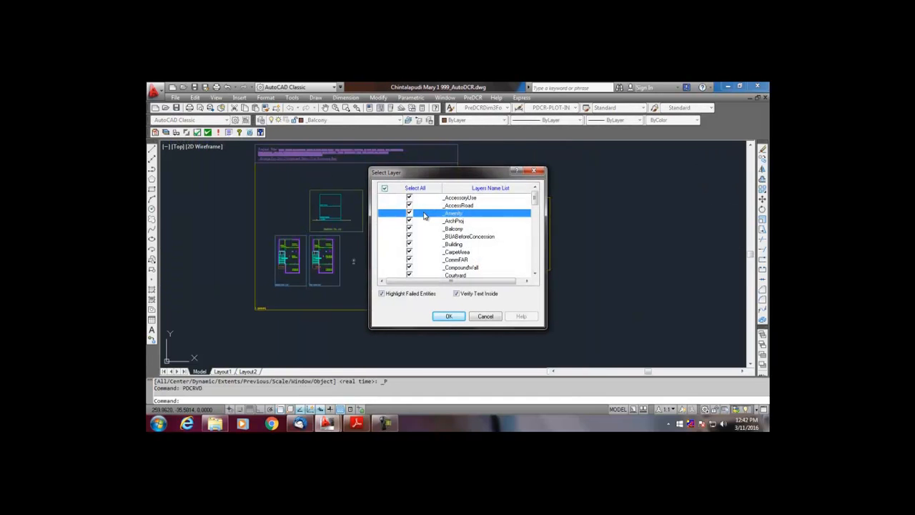
{"action": "left_click", "coordinate": [418, 228]}
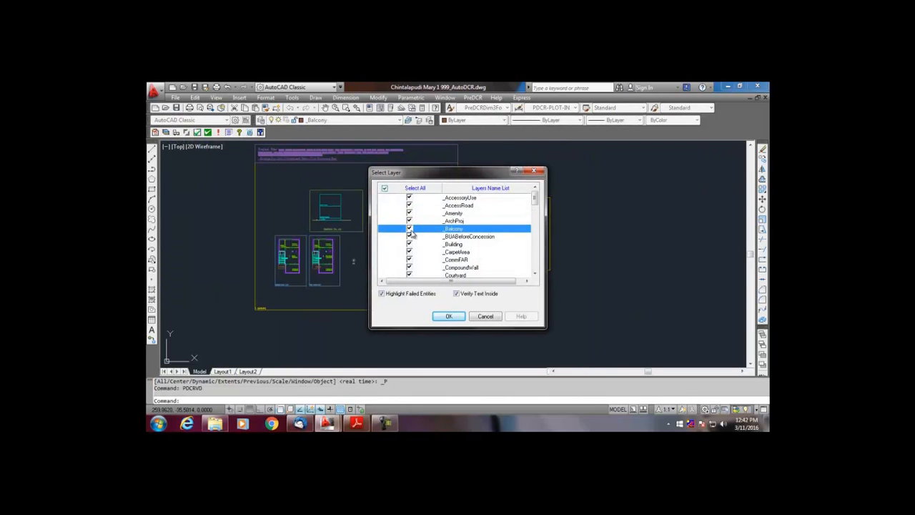
{"action": "left_click", "coordinate": [385, 189]}
{"action": "left_click", "coordinate": [535, 274]}
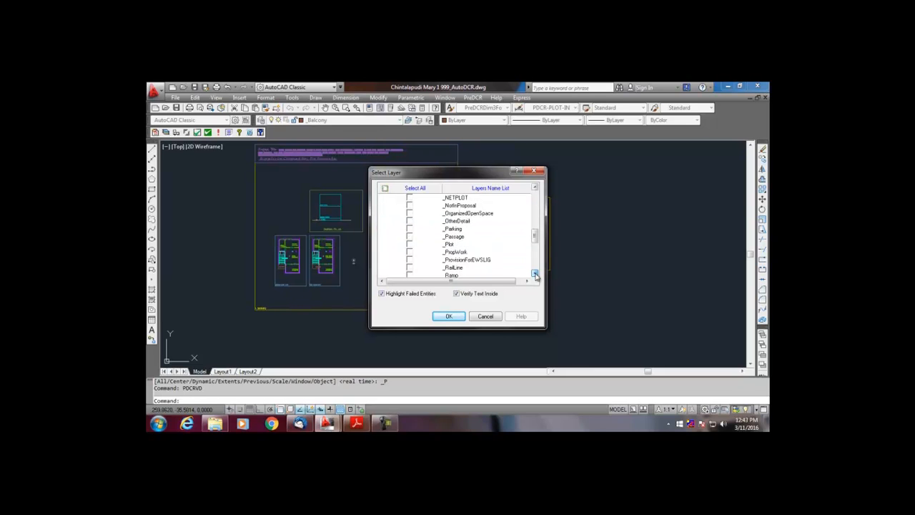
{"action": "left_click", "coordinate": [535, 274]}
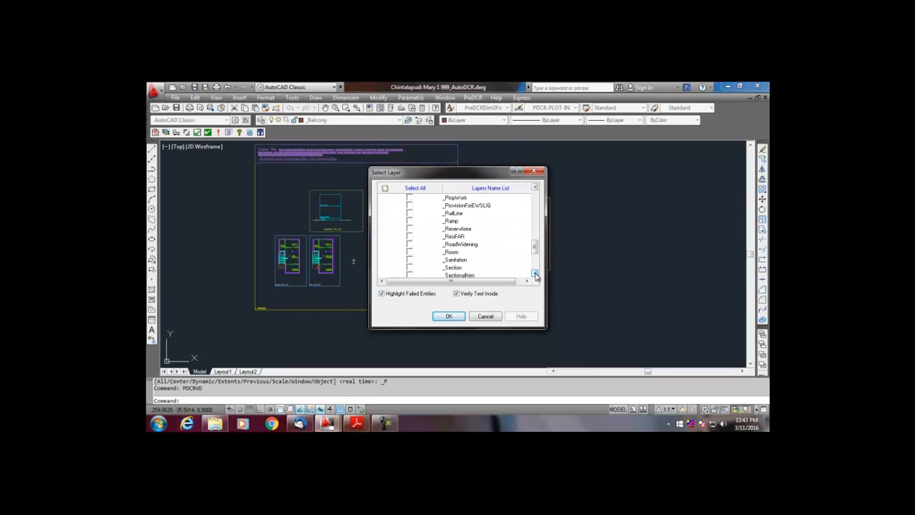
{"action": "left_click", "coordinate": [409, 252]}
{"action": "left_click", "coordinate": [454, 316]}
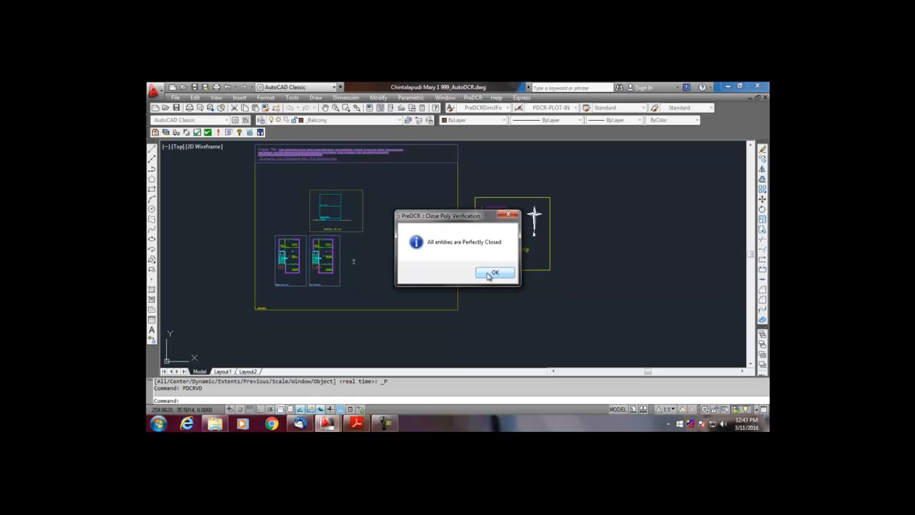
{"action": "left_click", "coordinate": [491, 273]}
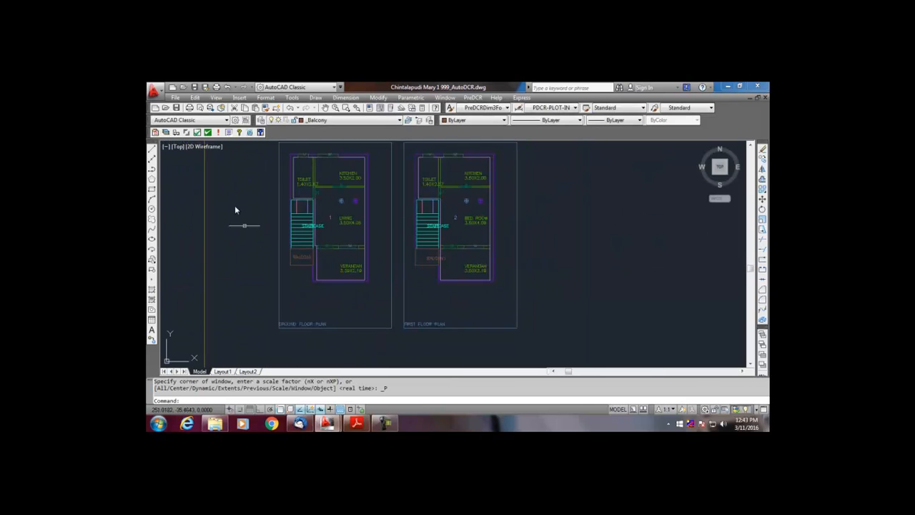
Step: Run Verify Complete Drawing with all checking statements selected and Highlight failed entities enabled
{"action": "left_click", "coordinate": [207, 133]}
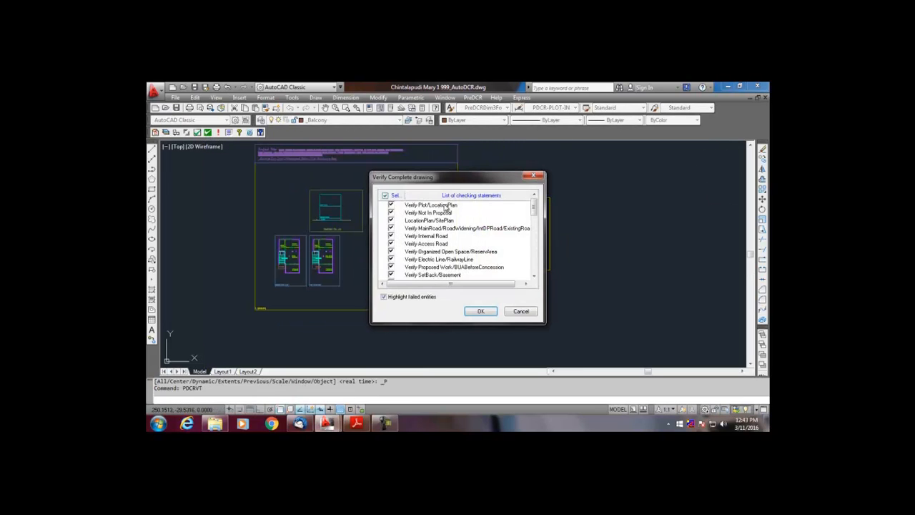
{"action": "left_click", "coordinate": [493, 314]}
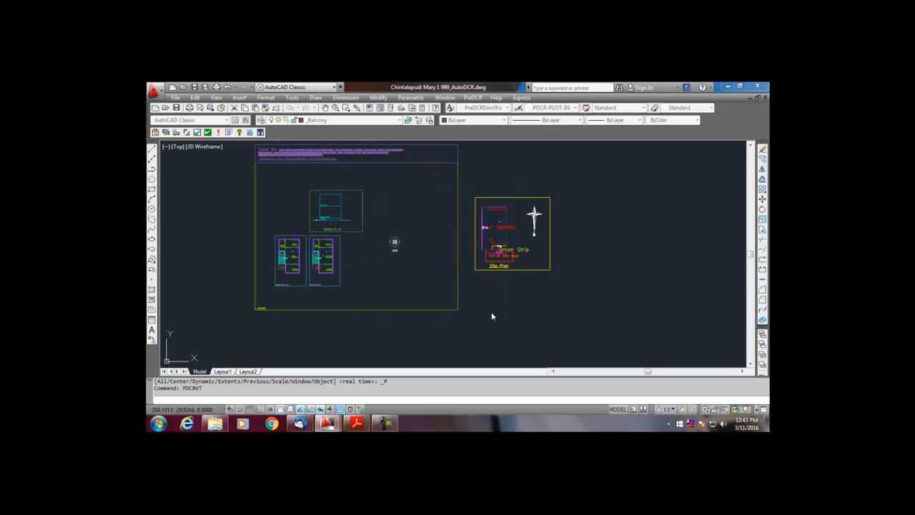